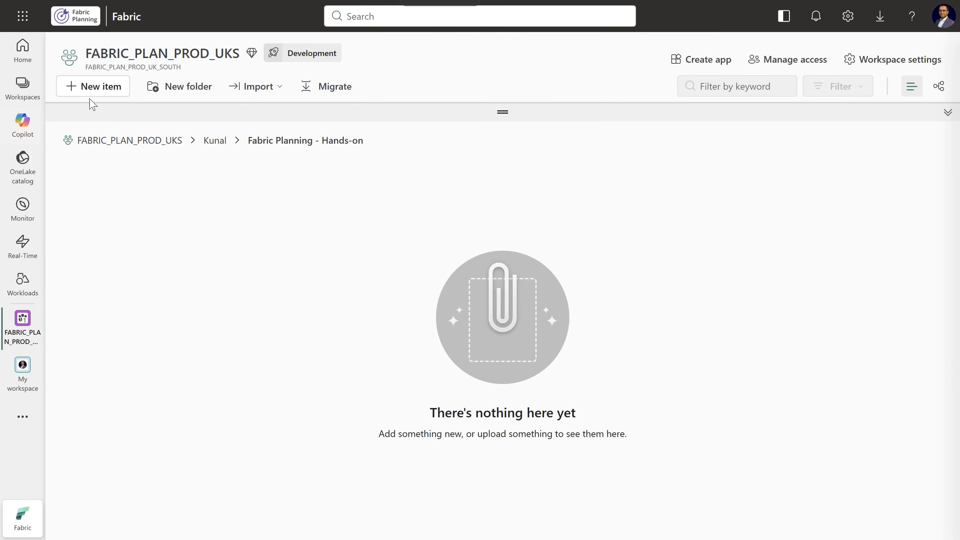
Create a new Plan (preview) item named PnL_Forecast-Training in the Fabric Planning - Hands-on folder
left_click(109, 88)
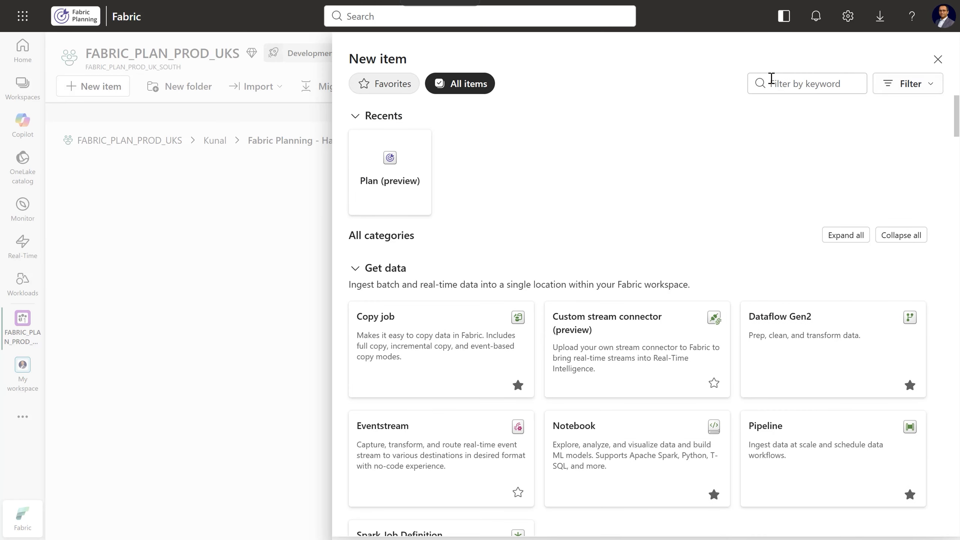
left_click(778, 84)
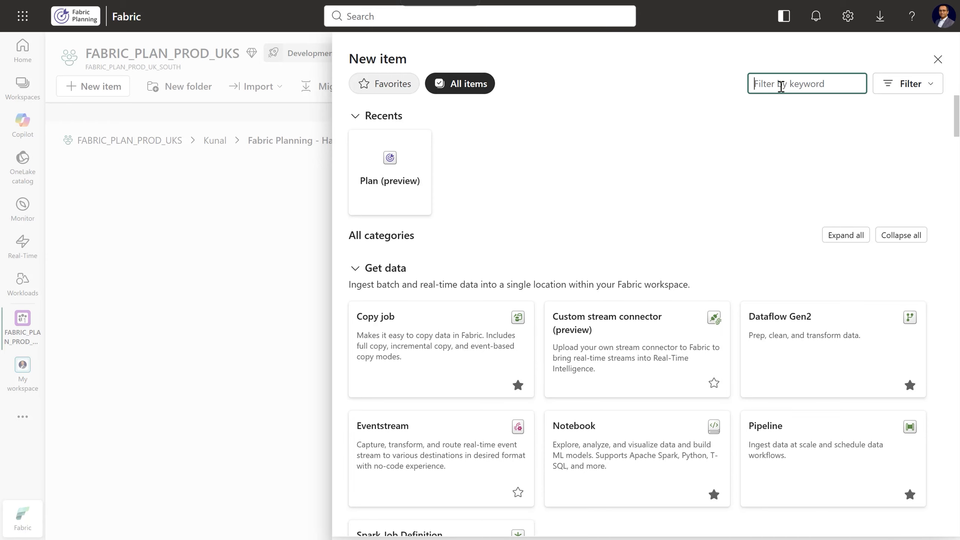
left_click(382, 179)
double_click(351, 253)
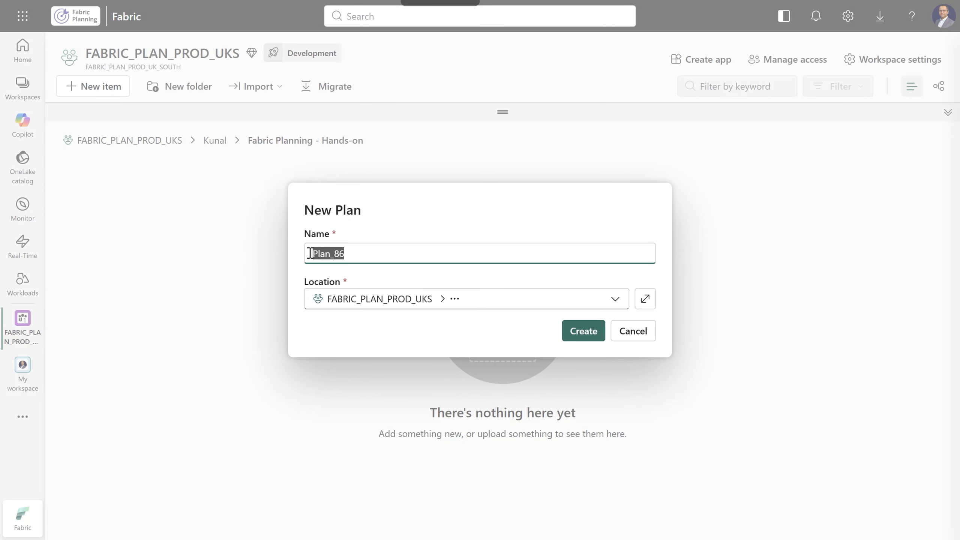
type("Pn")
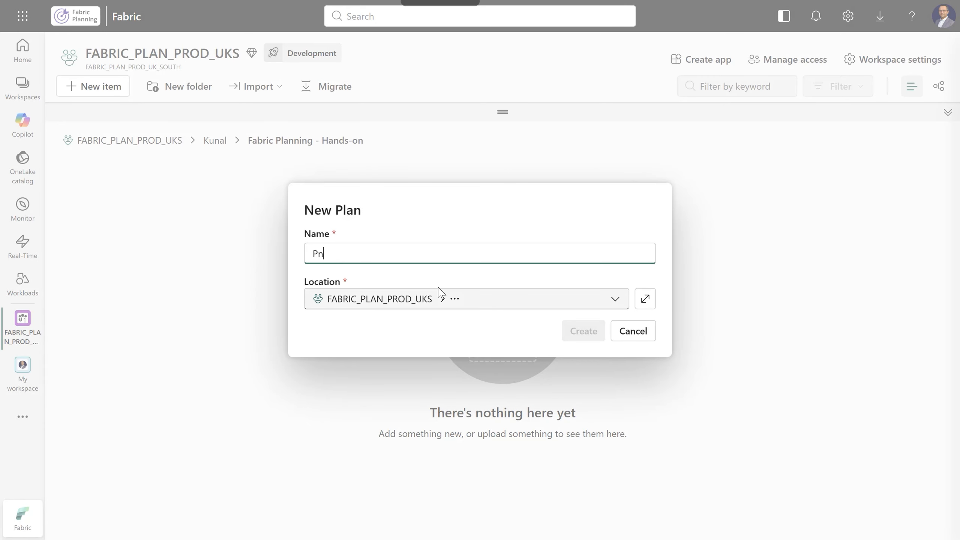
type("L_Forecast-Training")
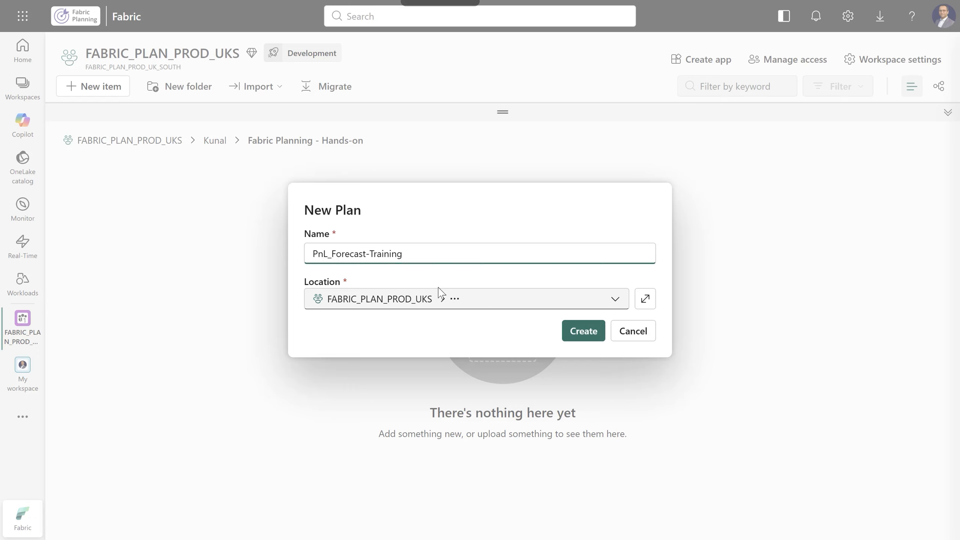
key("Tab")
left_click(587, 333)
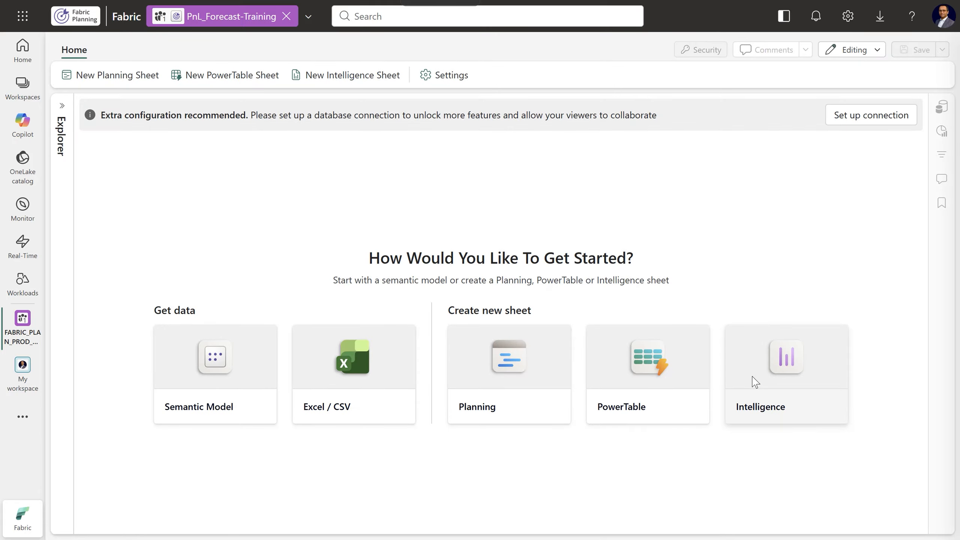
Create a new Fabric SQL connection named PnLForecast_Training for the plan, using organizational account authentication
left_click(868, 128)
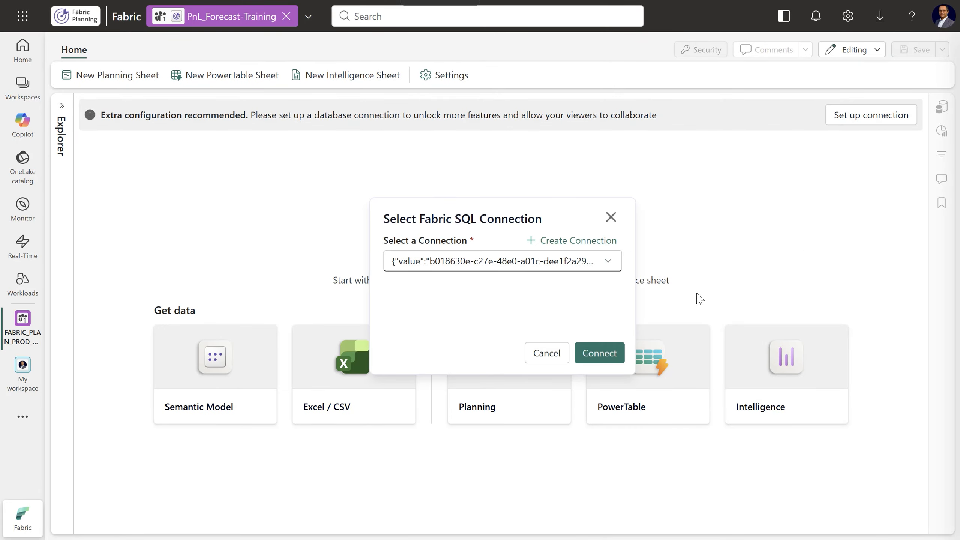
left_click(607, 261)
mouse_move(618, 338)
left_mouse_down()
mouse_move(618, 391)
mouse_move(619, 335)
left_mouse_up()
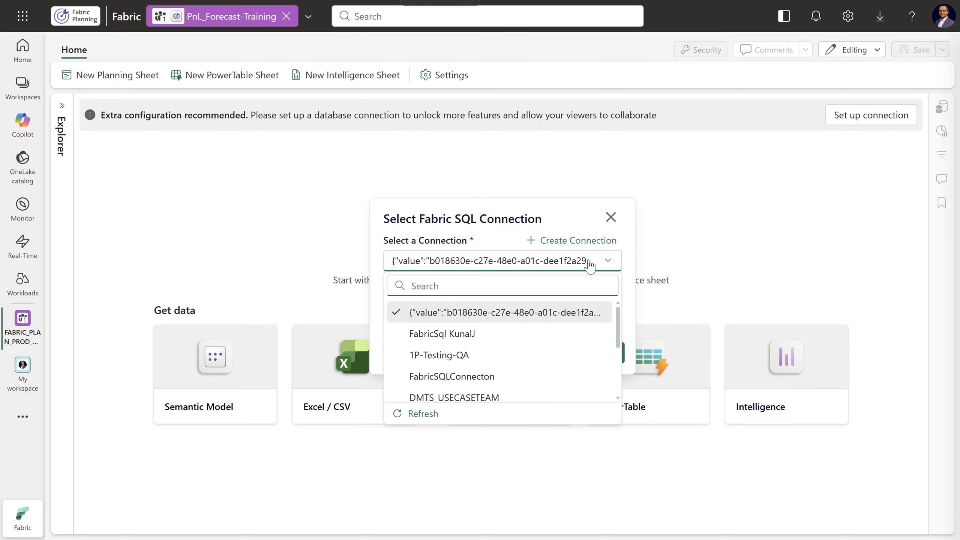
left_click(579, 240)
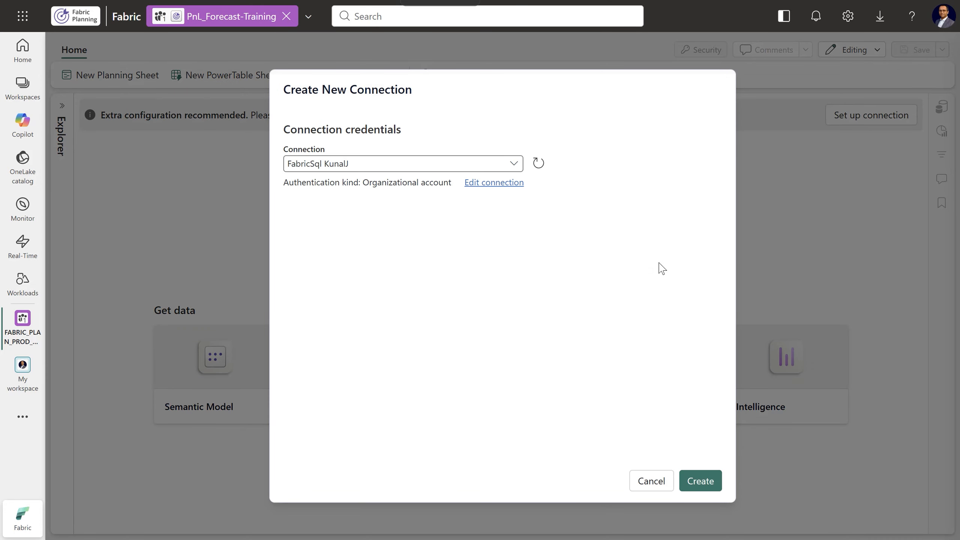
left_click(515, 164)
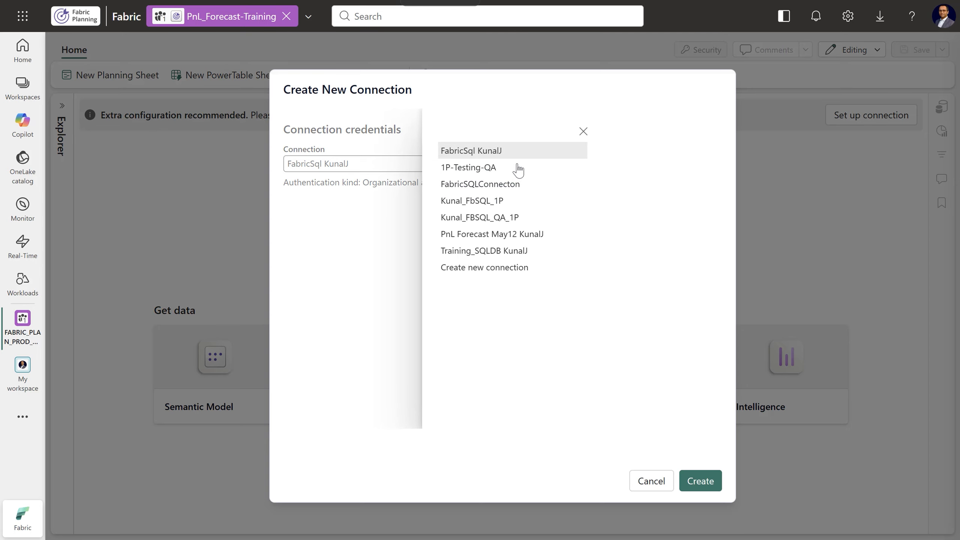
left_click(479, 273)
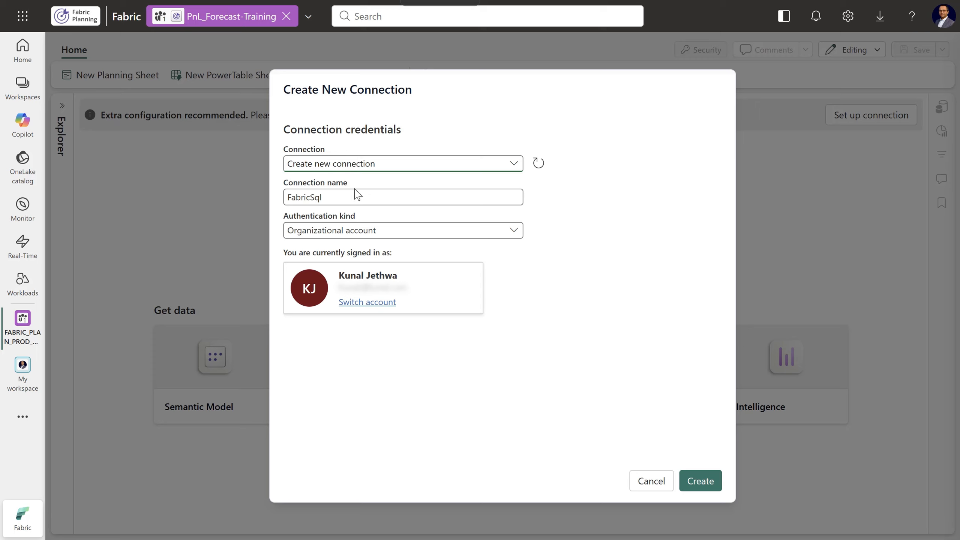
left_click_drag(356, 197, 284, 201)
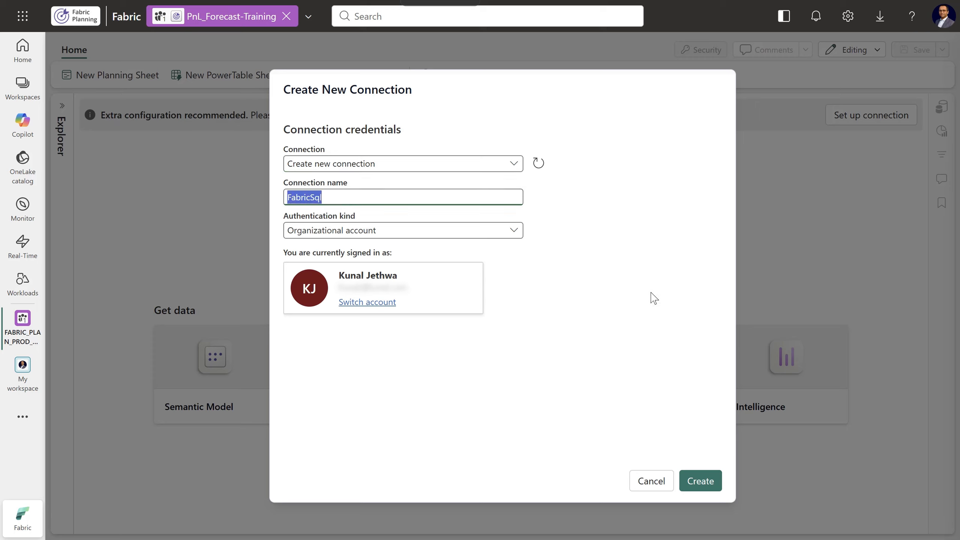
type("PnLForecast_Training")
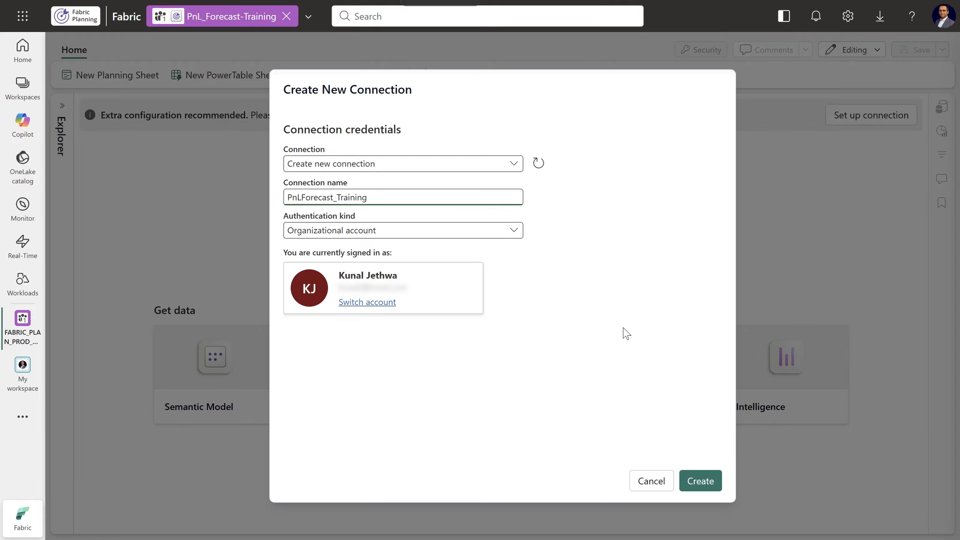
left_click(700, 488)
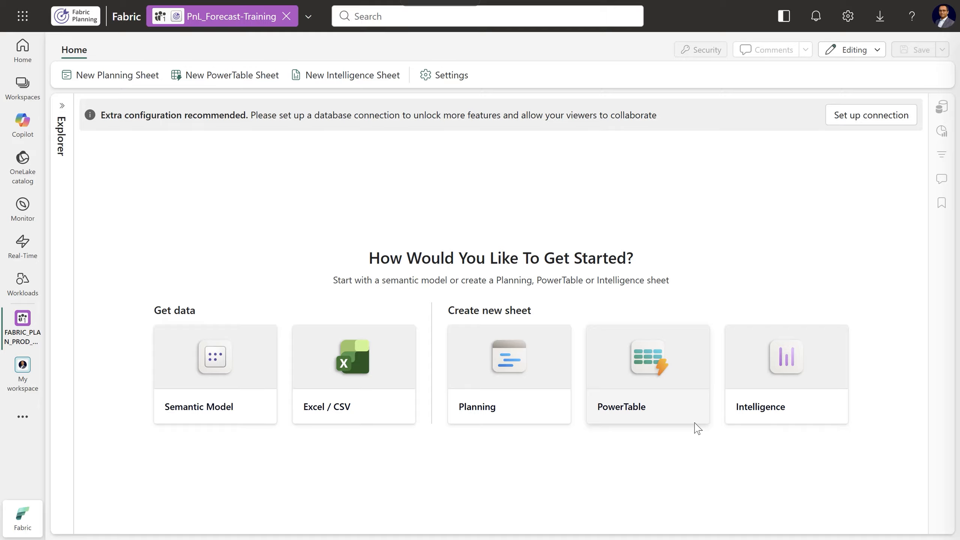
Connect the plan to its database through the PnLForecast_Training Fabric SQL connection and dismiss the notification
left_click(860, 121)
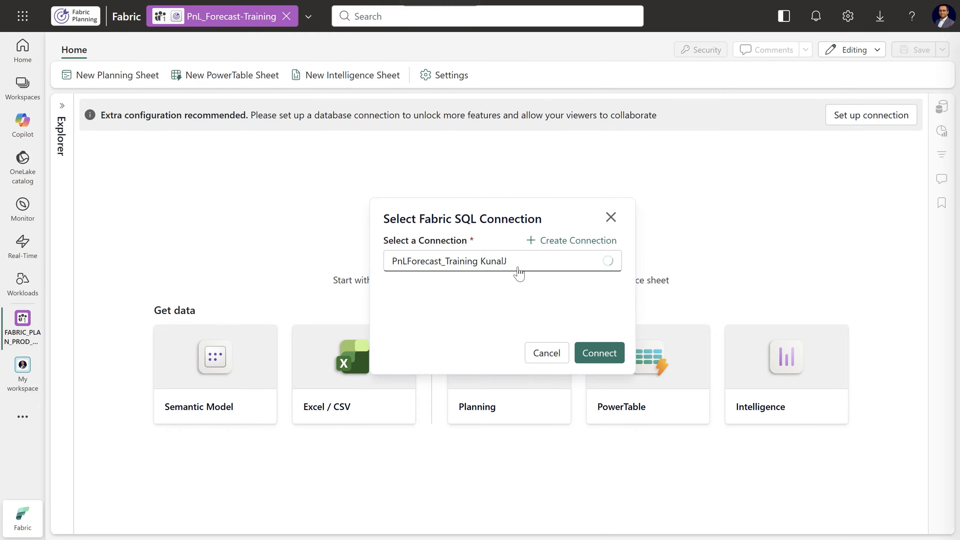
left_click(607, 267)
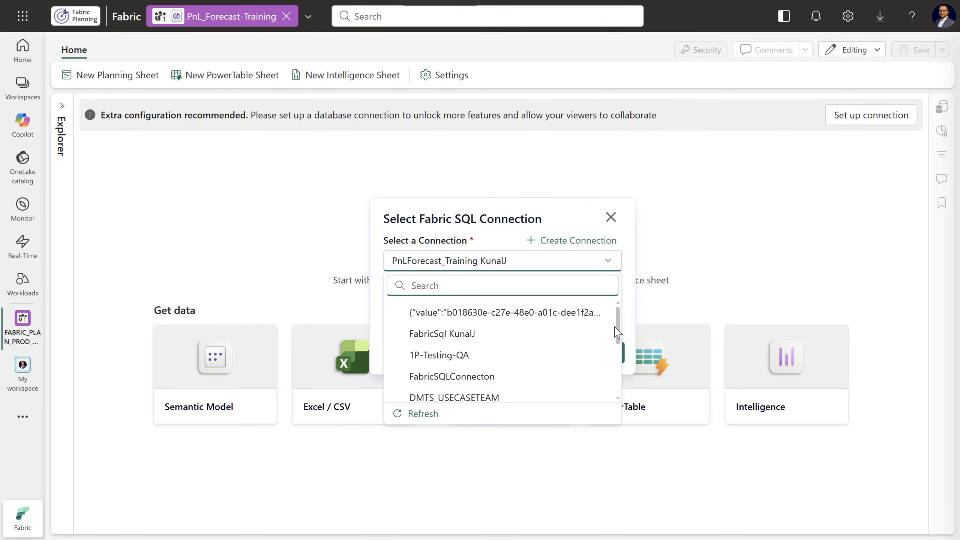
left_click_drag(617, 333, 620, 386)
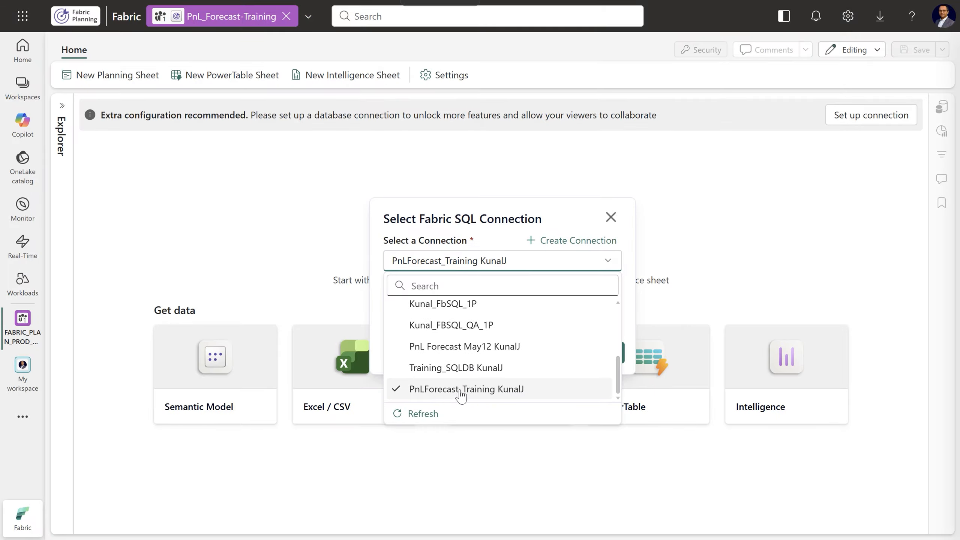
left_click(490, 396)
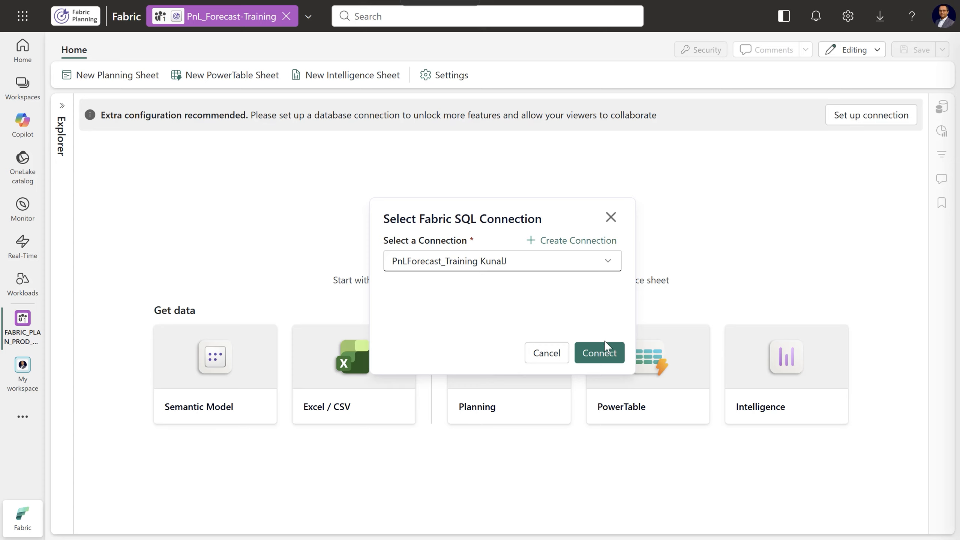
left_click(600, 361)
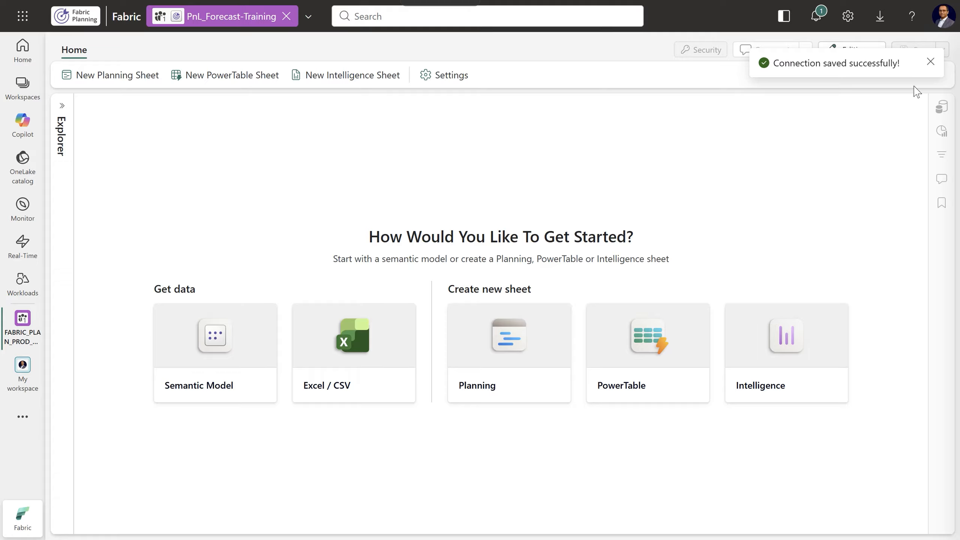
left_click(930, 62)
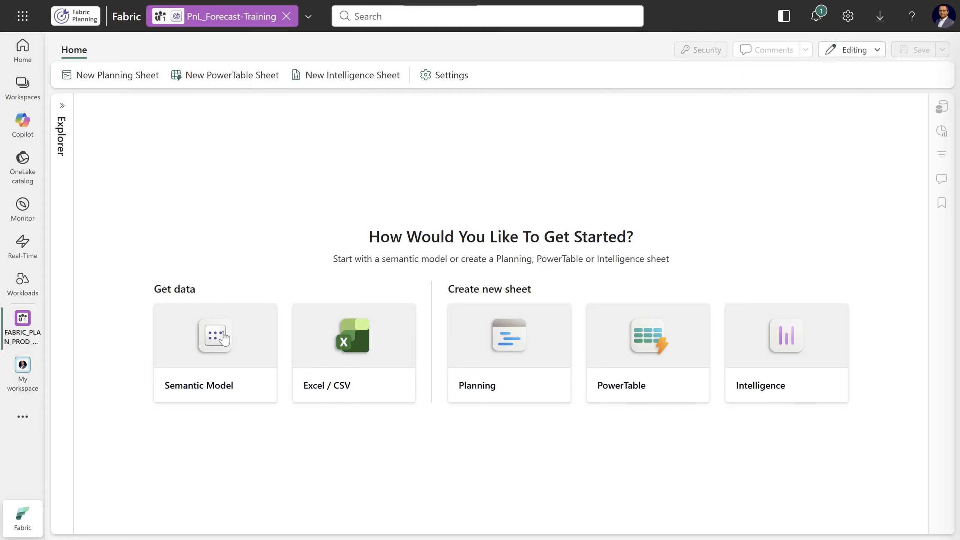
Create a new semantic model connection named PnLForecast_SM, signing in with the organizational account
left_click(220, 354)
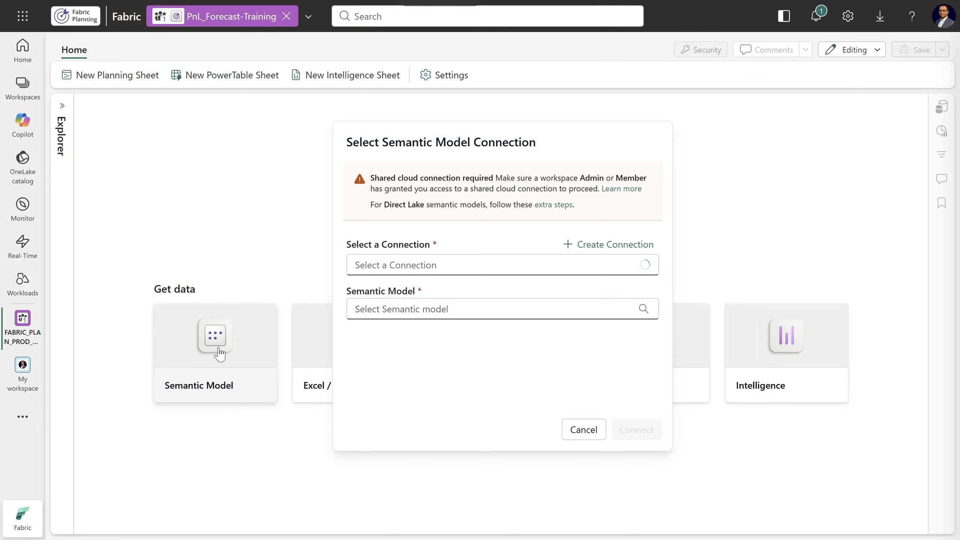
left_click(609, 245)
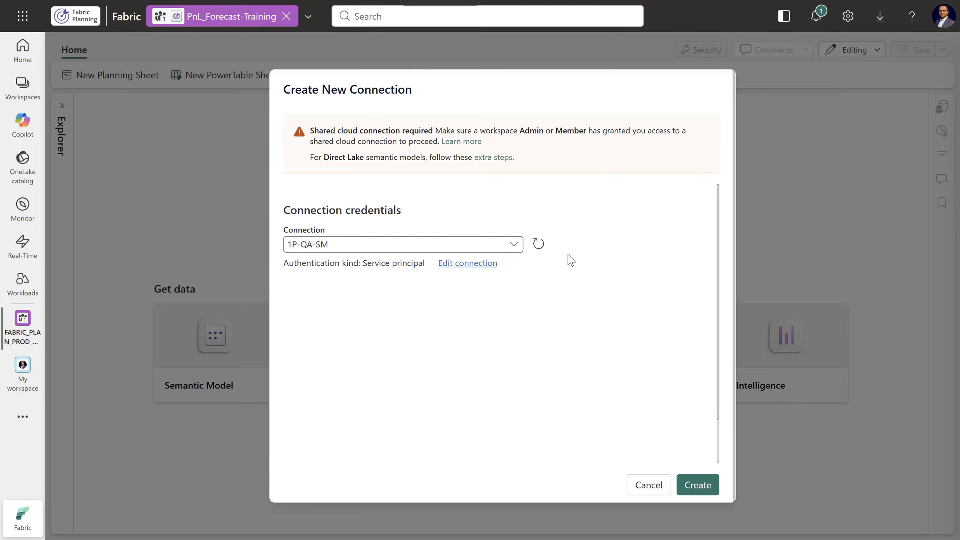
left_click(514, 244)
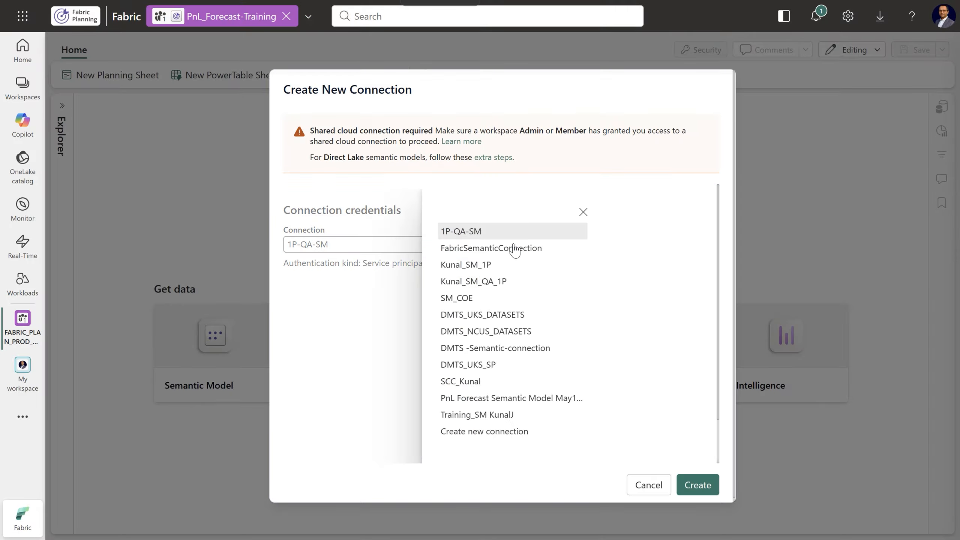
left_click(469, 432)
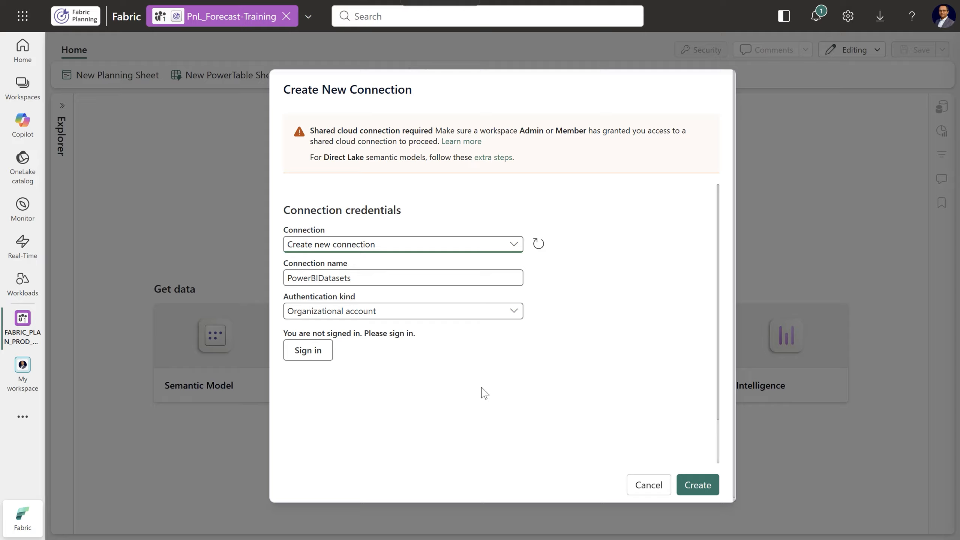
left_click_drag(379, 285, 287, 279)
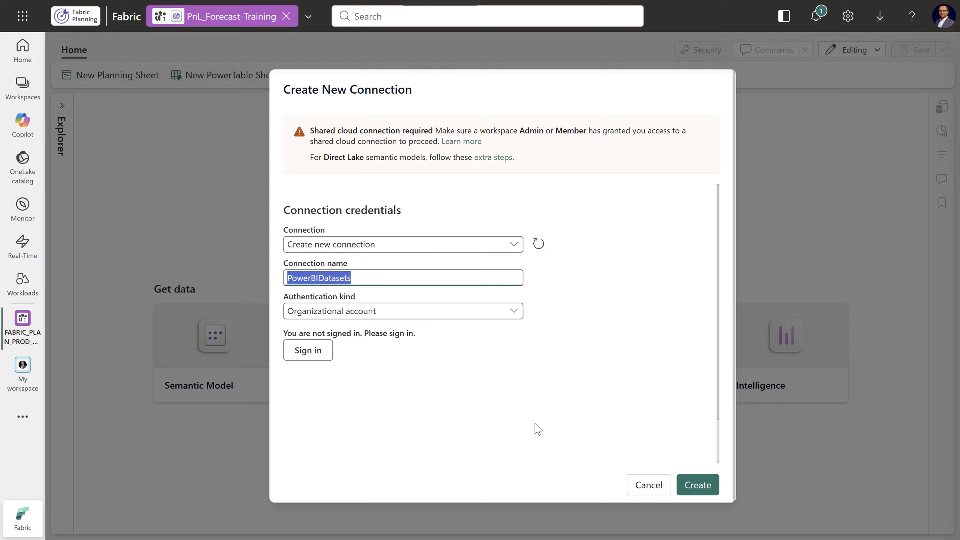
type("PnLForecast_SM")
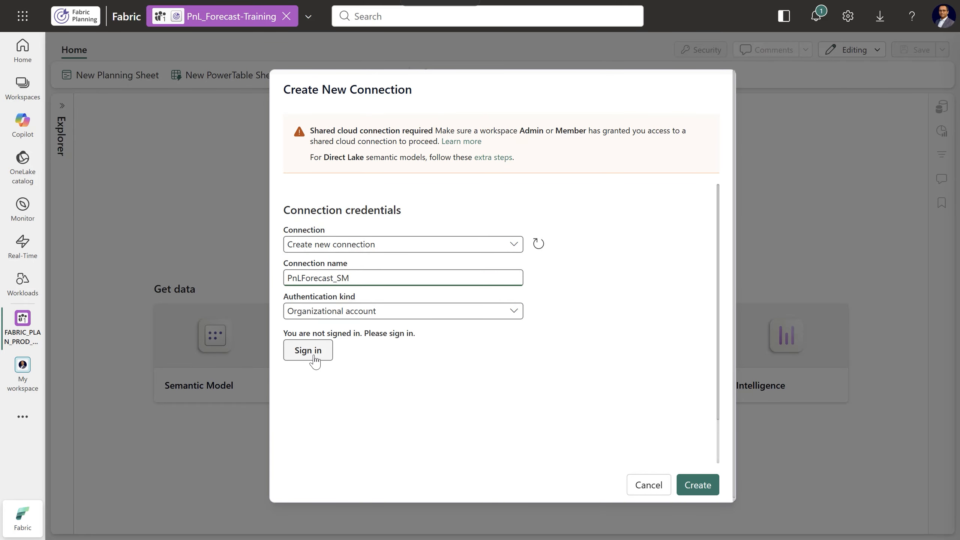
left_click(314, 357)
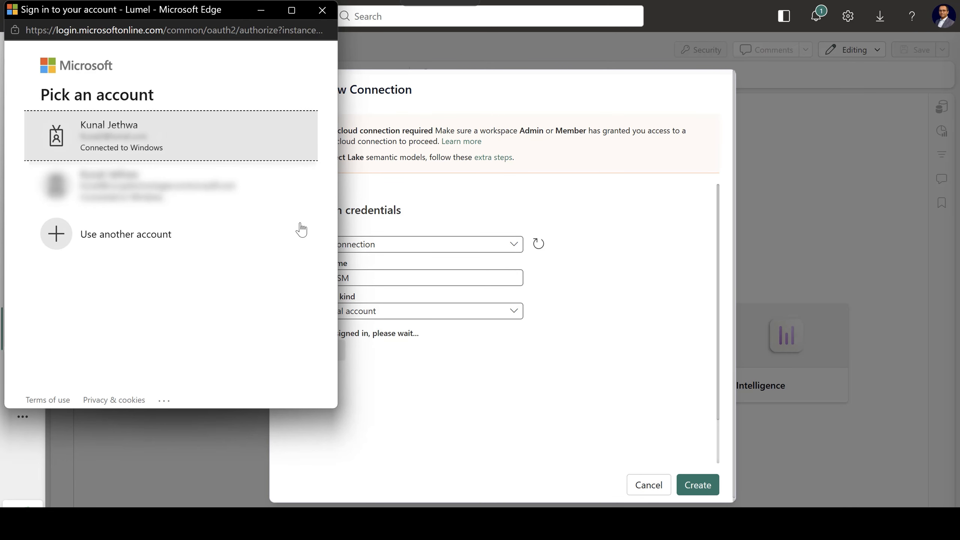
left_click(174, 139)
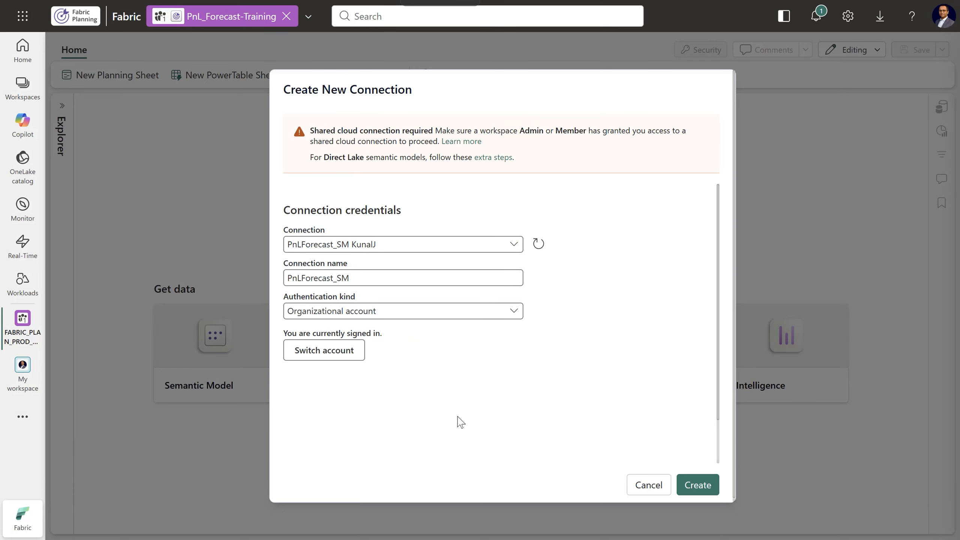
left_click(698, 488)
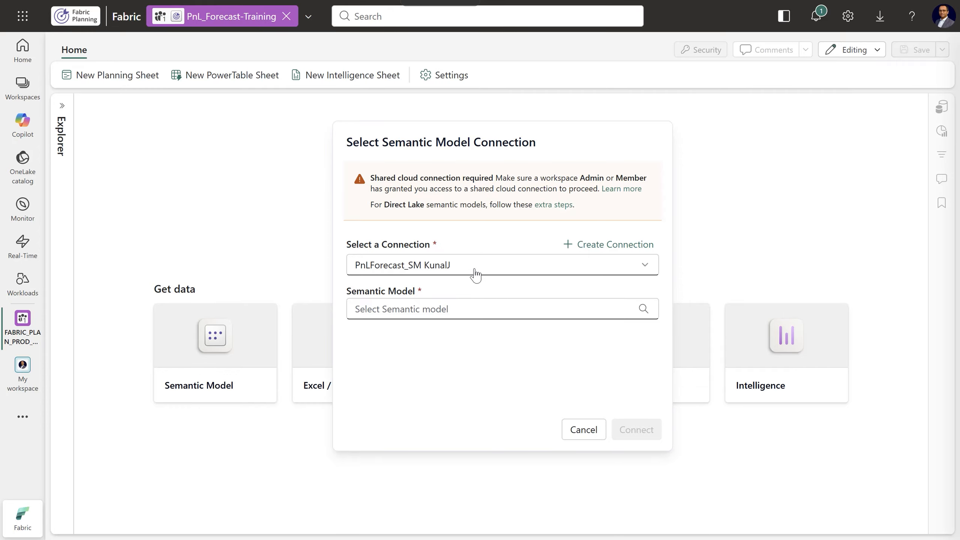
Connect the plan to the SM_FabricPlan_PnLForecast semantic model from the OneLake catalog through the PnLForecast_SM connection
left_click(646, 267)
left_click_drag(656, 338, 660, 393)
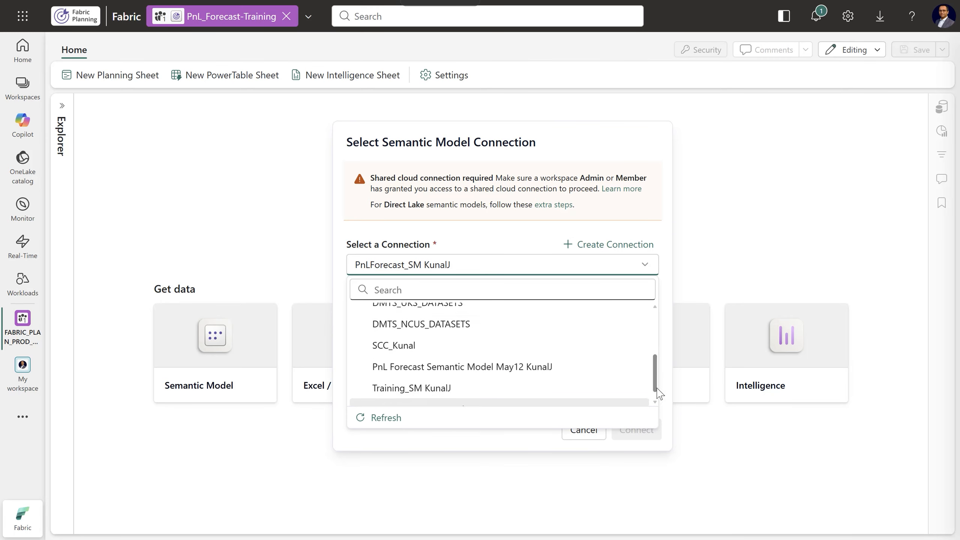
left_click(446, 395)
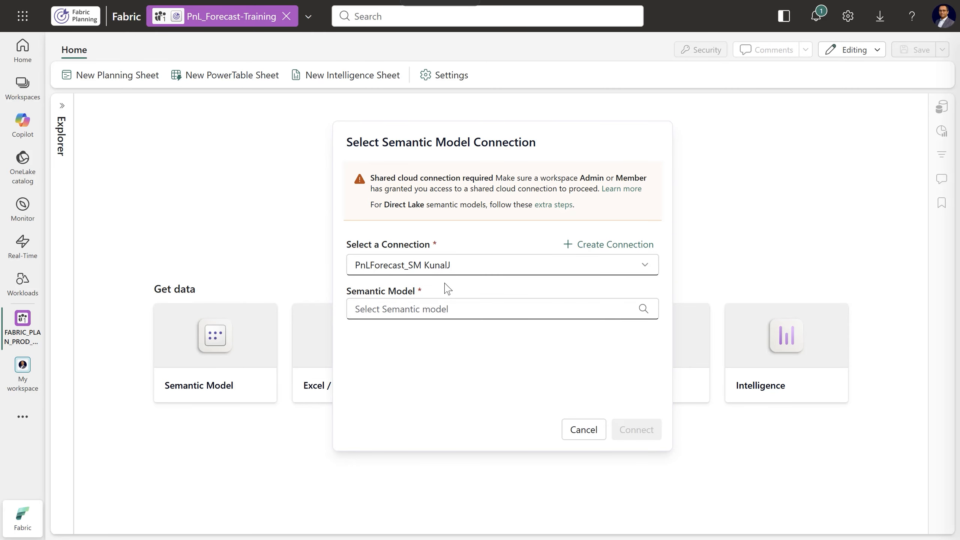
left_click(644, 309)
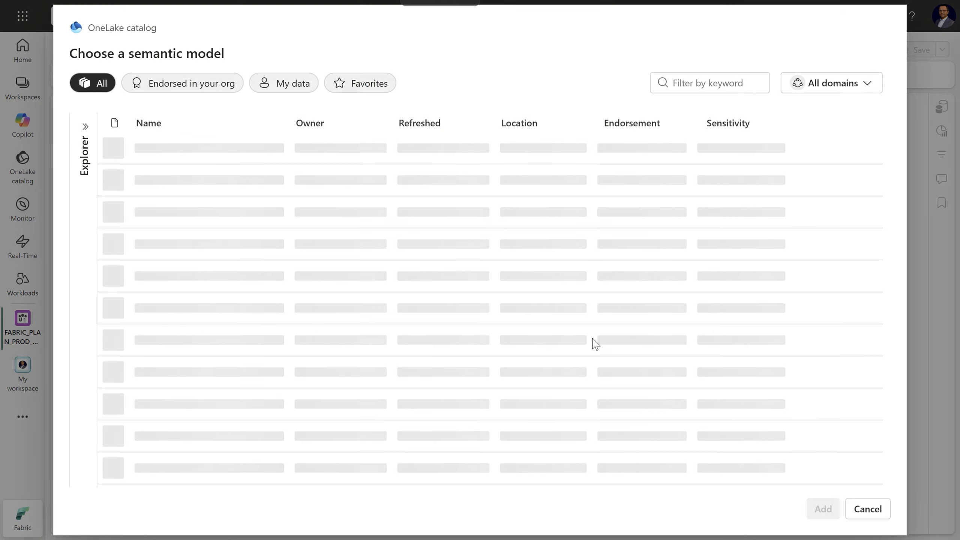
left_click_drag(90, 30, 157, 29)
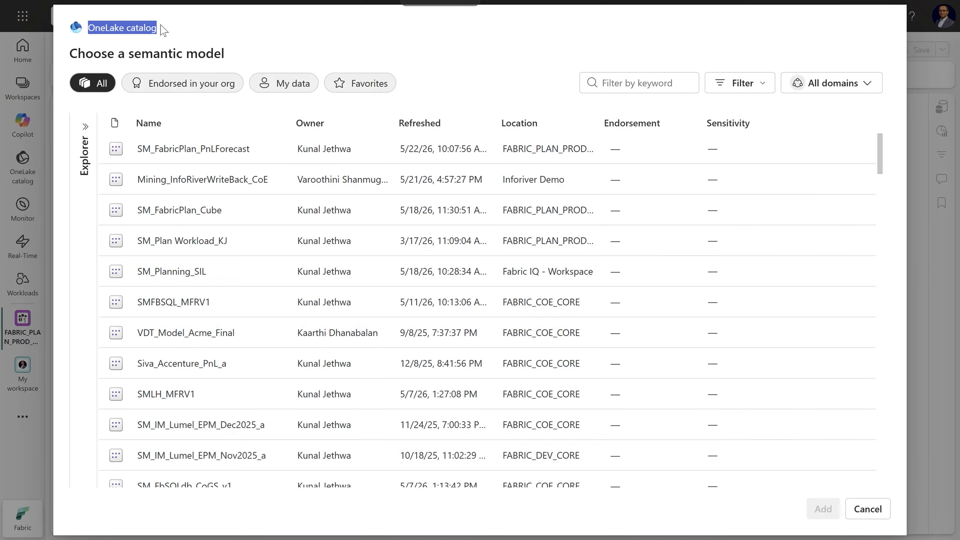
left_click(185, 155)
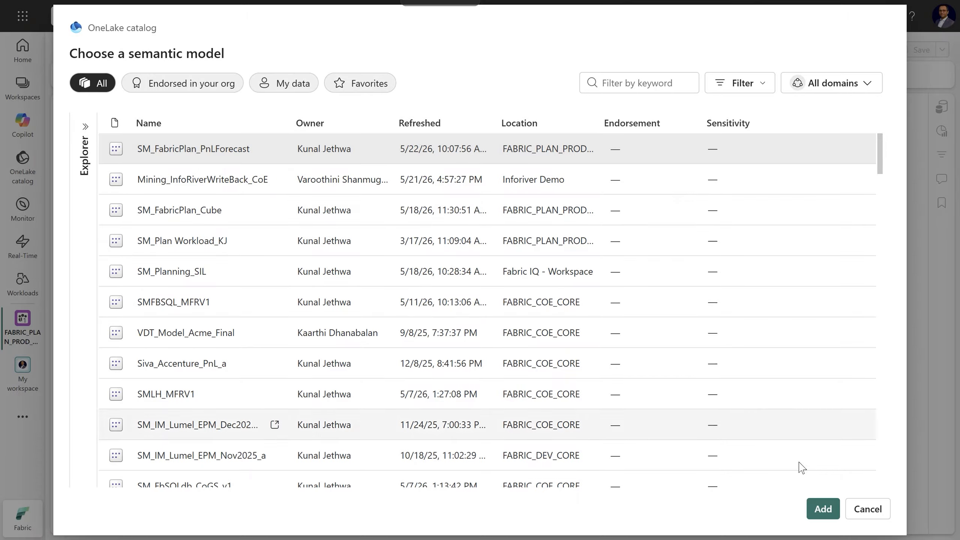
left_click(824, 510)
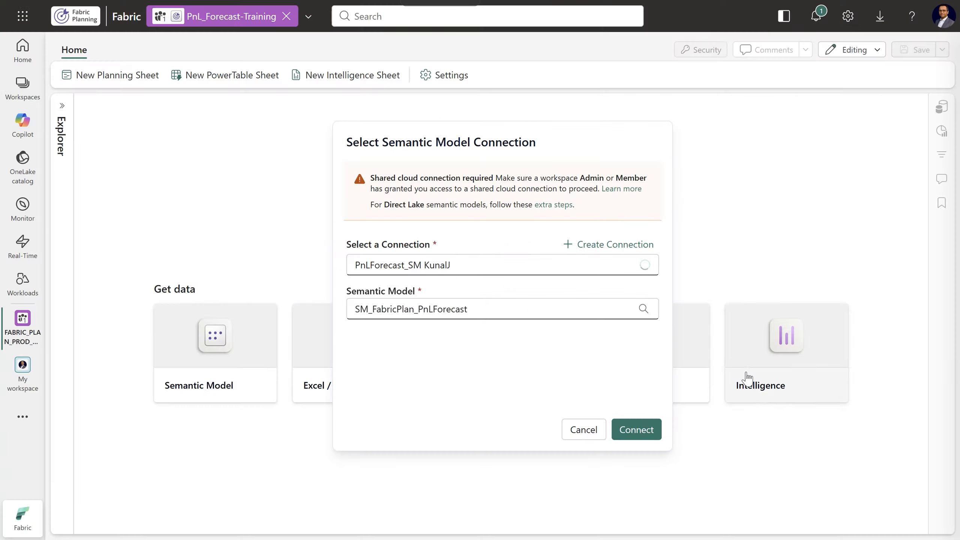
left_click(642, 430)
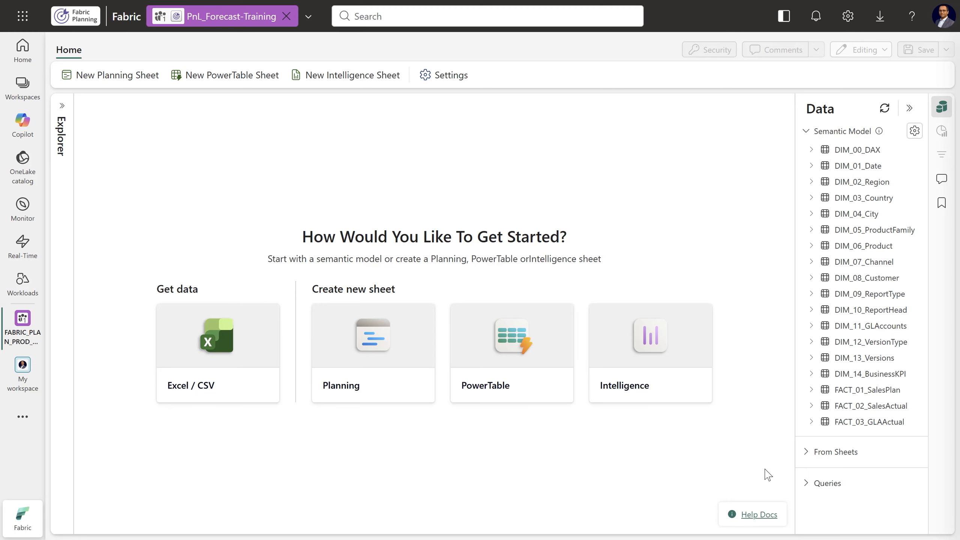
Create a new planning sheet named PnL Forecast
left_click(383, 377)
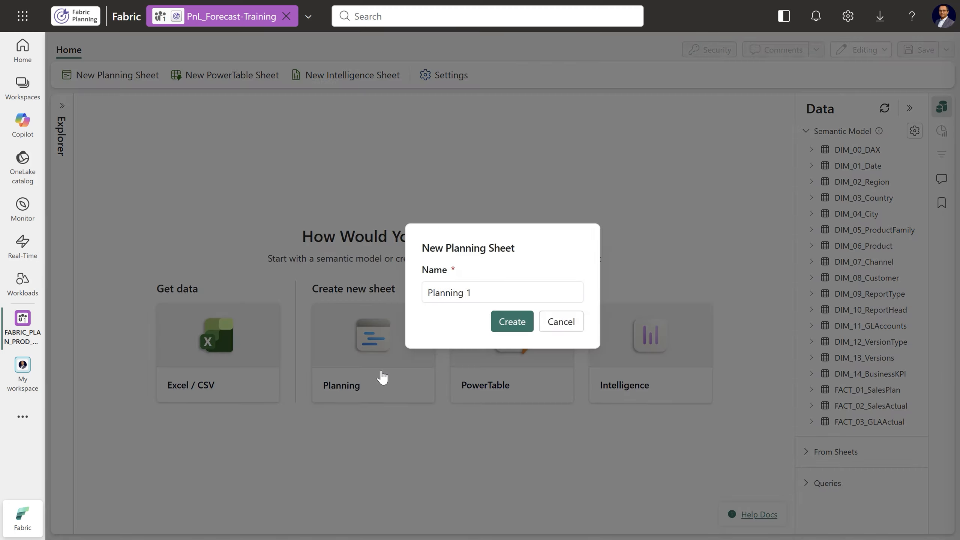
triple_click(454, 295)
type("PnL Forecast")
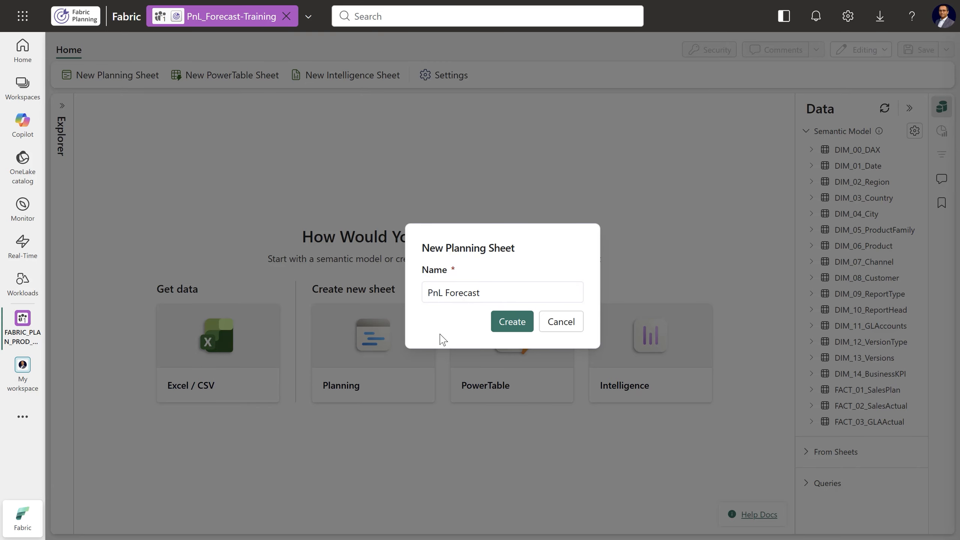
left_click(513, 322)
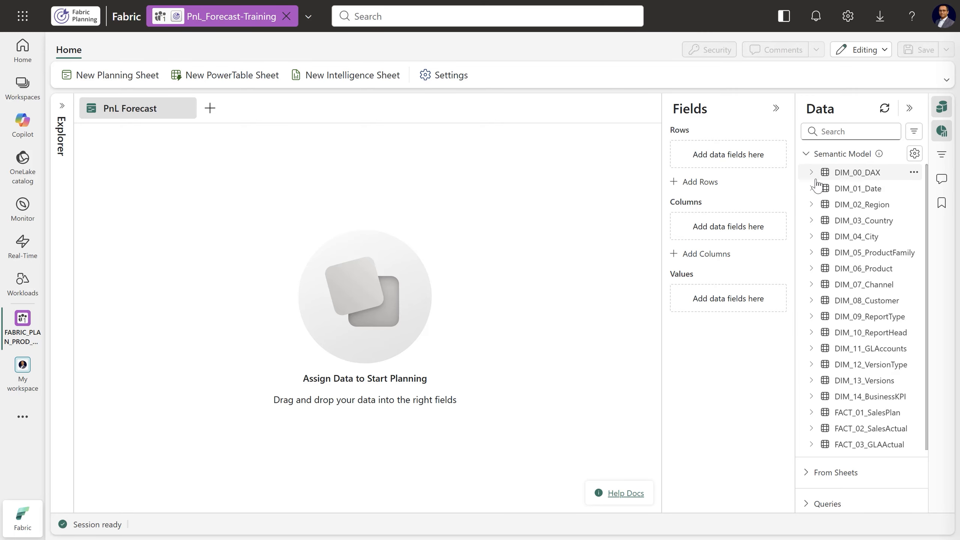
Add Country_Name from DIM_03_Country to the sheet's rows
left_click(811, 220)
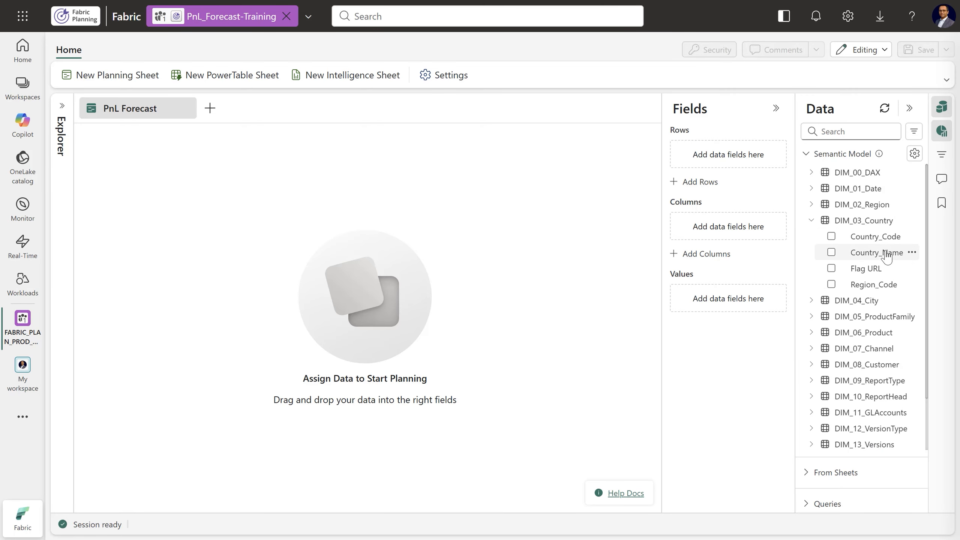
left_click_drag(884, 253, 737, 155)
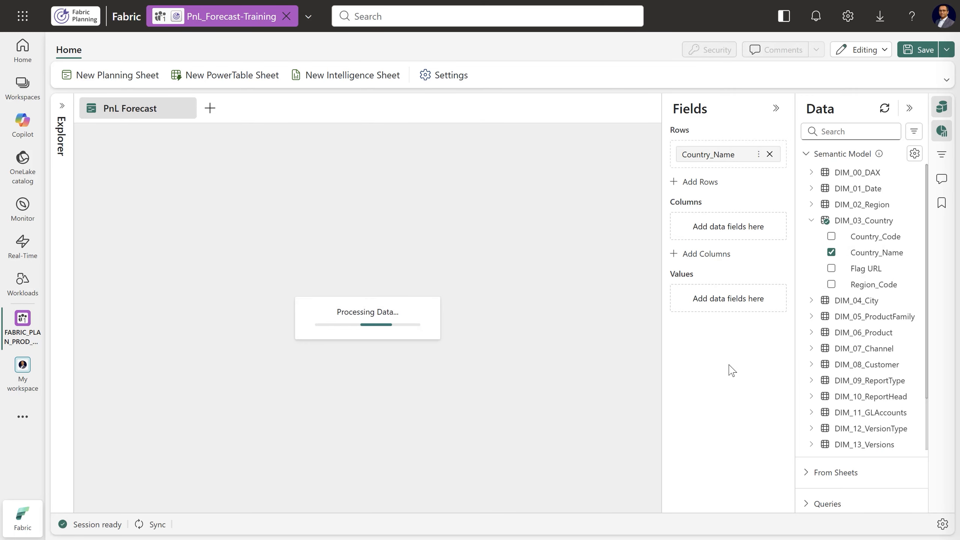
left_click(811, 220)
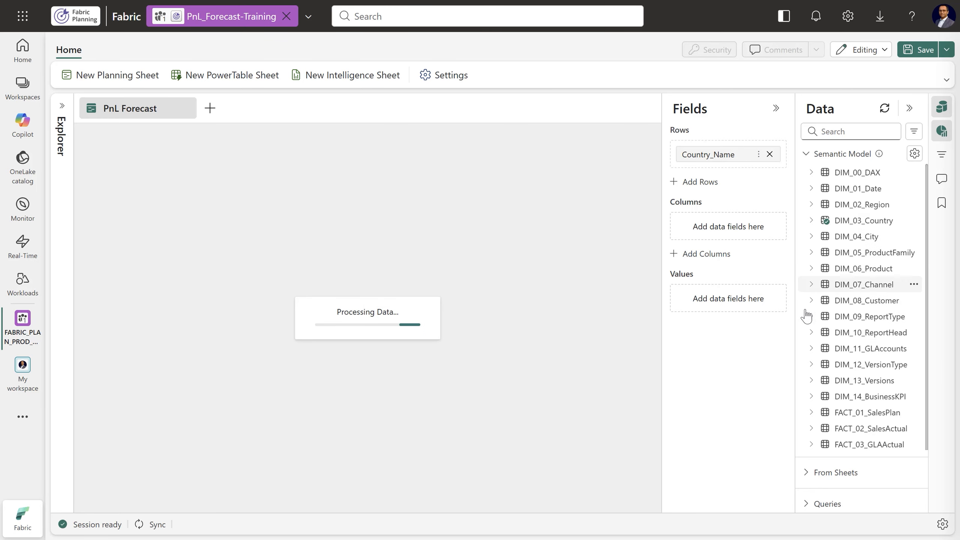
Add F1 P&L, F2 P&L, Head and GL Code- Name from DIM_11_GLAccounts to the rows beneath Country_Name, in that order
left_click(811, 348)
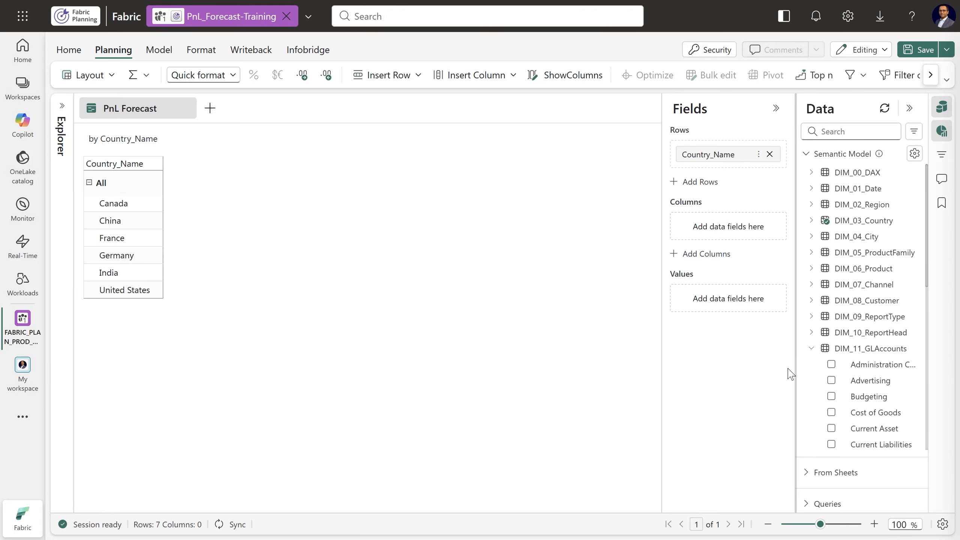
left_click_drag(795, 368, 749, 368)
scroll(827, 301, "down", 3)
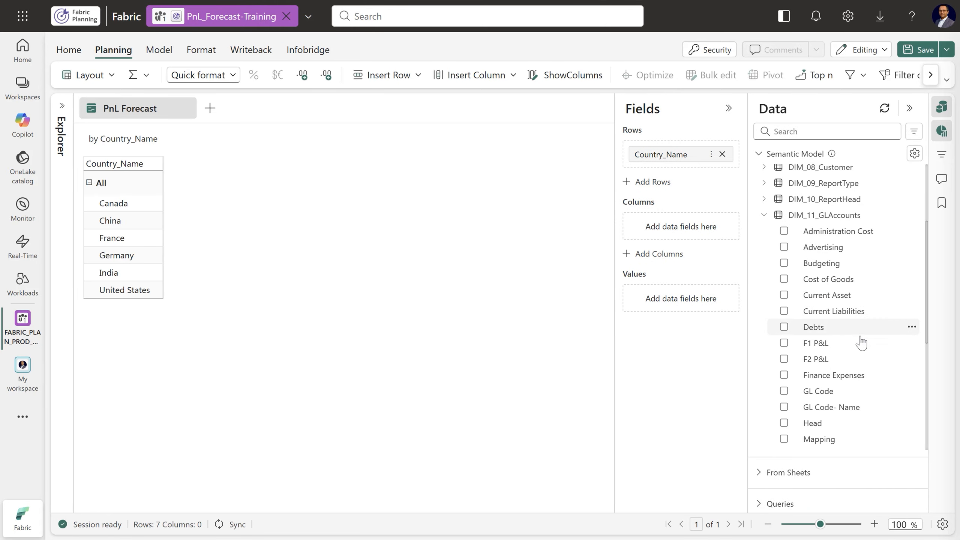
left_click_drag(820, 344, 674, 168)
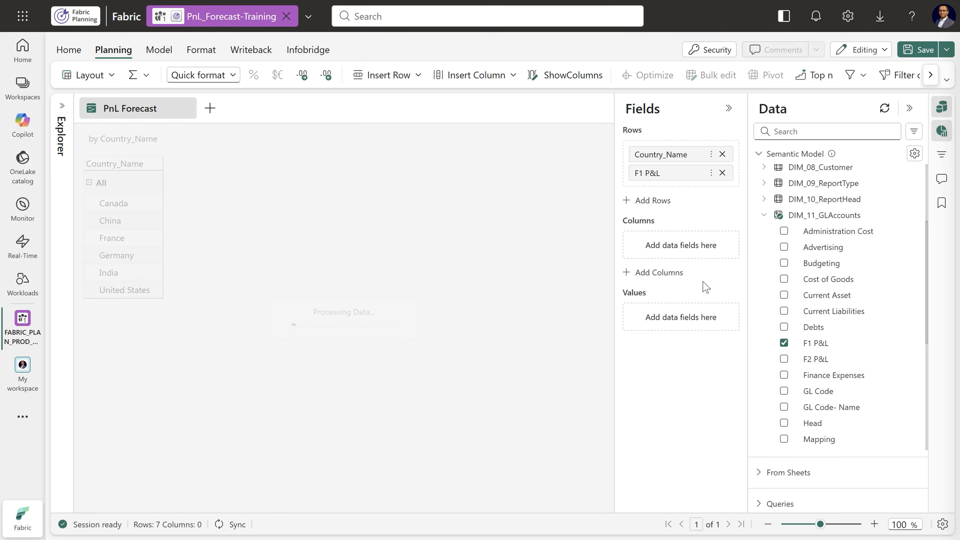
left_click_drag(782, 359, 671, 190)
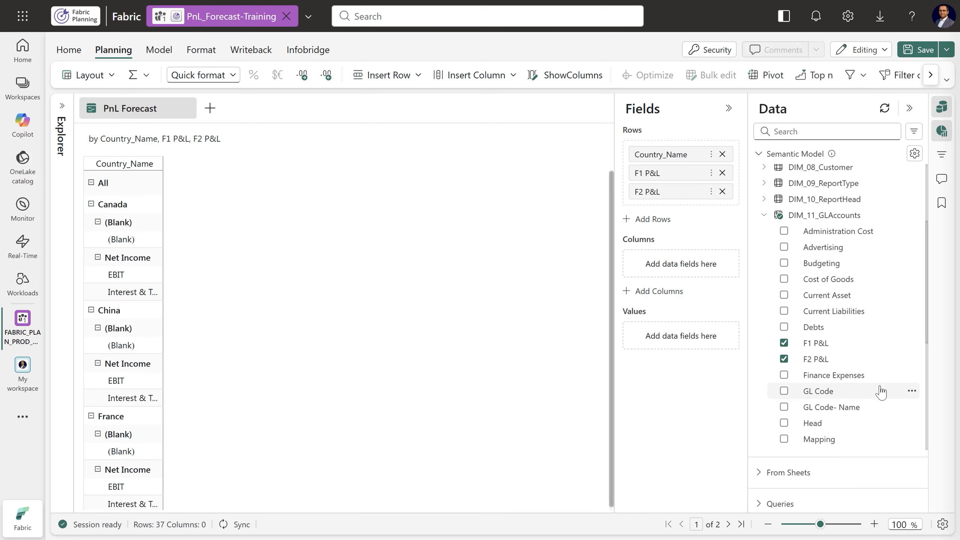
left_click_drag(813, 424, 666, 210)
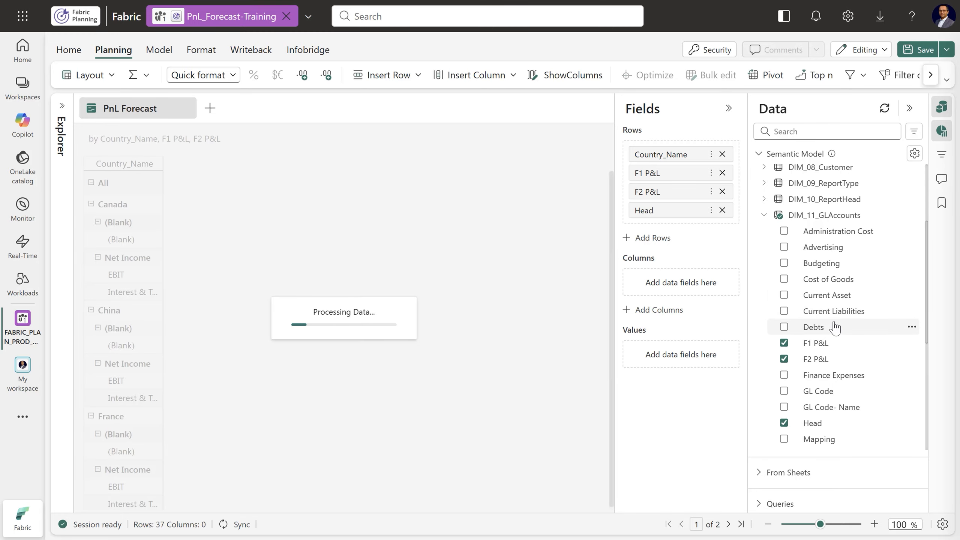
scroll(834, 326, "down", 3)
left_click_drag(824, 275, 677, 225)
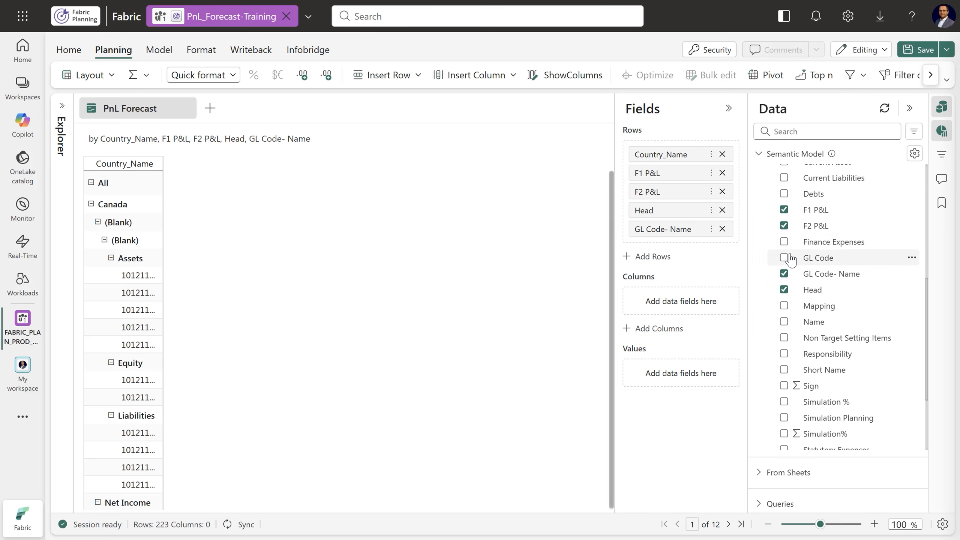
Add the Date hierarchy from DIM_01_Date to the columns and remove its Day level
scroll(773, 257, "up", 5)
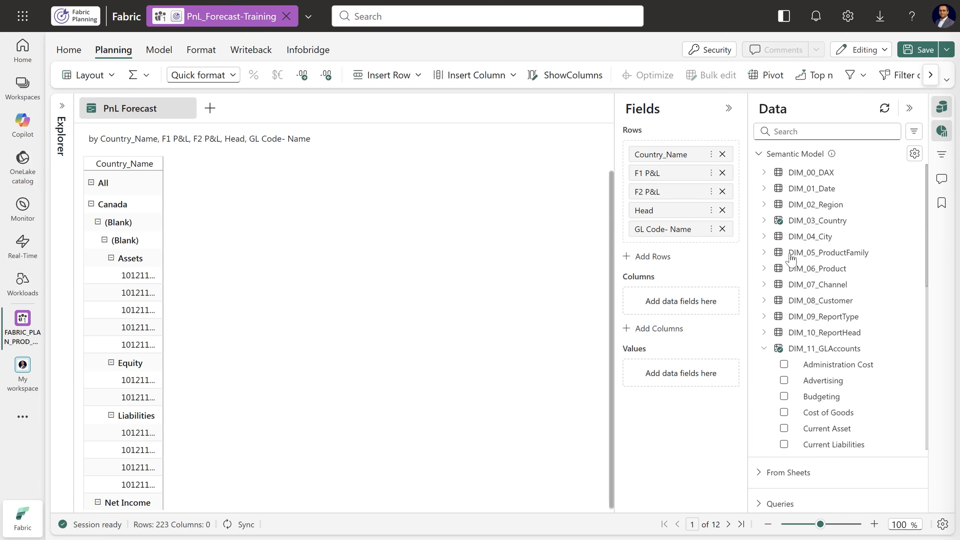
left_click(765, 190)
left_click_drag(811, 205, 680, 306)
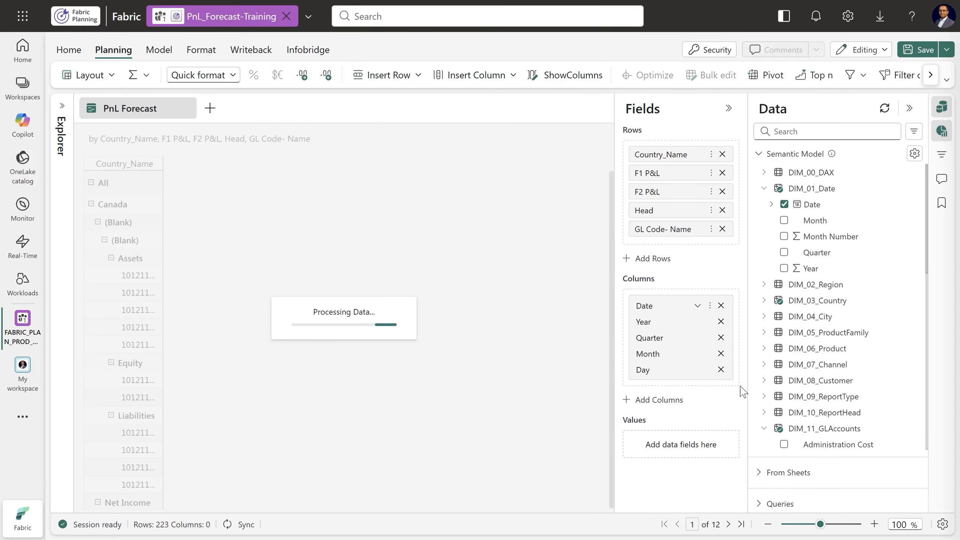
left_click(722, 370)
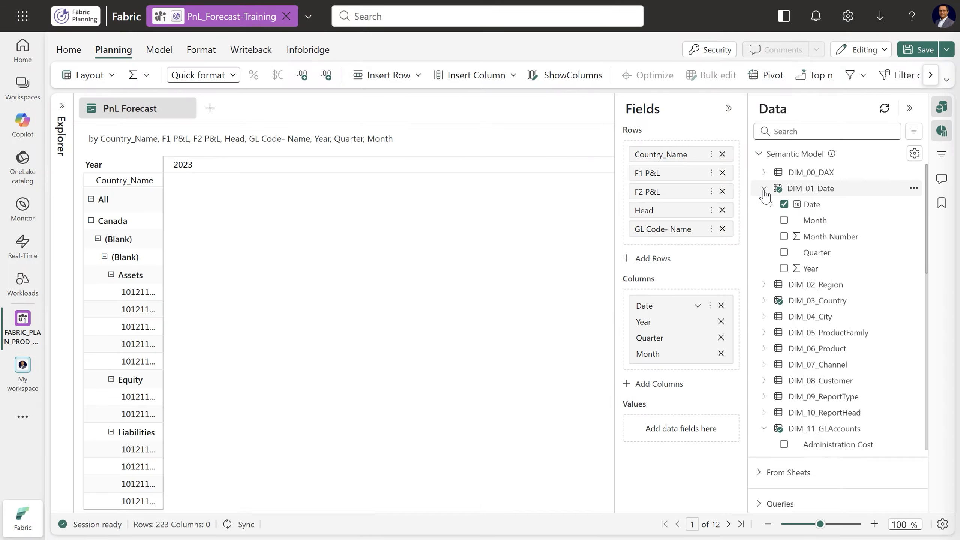
left_click(764, 189)
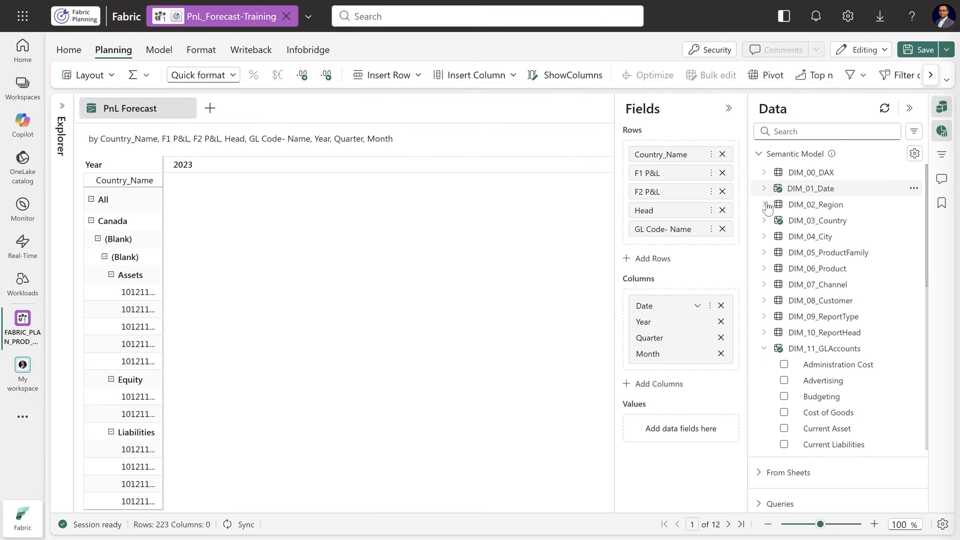
Add the GL Amount Actual measure from the Finance folder of DIM_00_DAX to the sheet's values
left_click(764, 348)
left_click(769, 173)
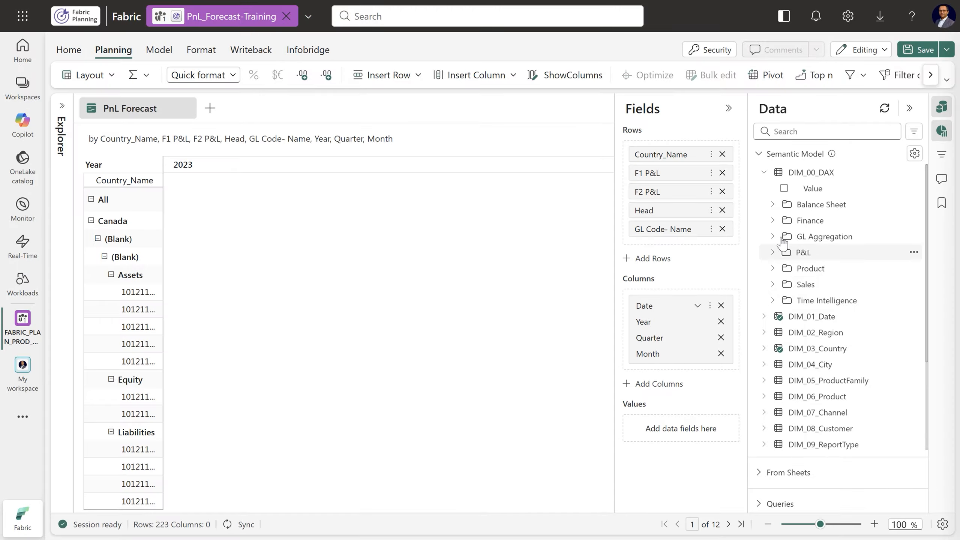
left_click(772, 221)
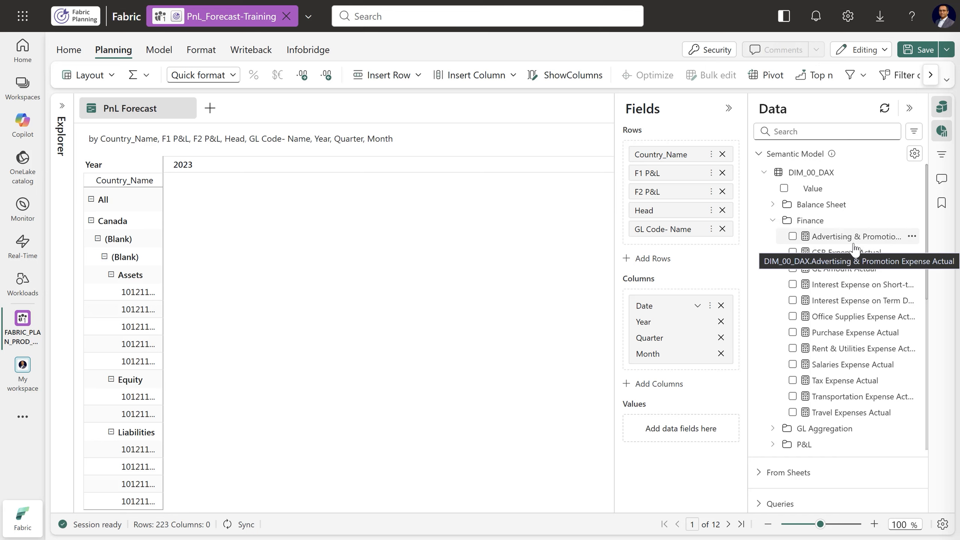
left_click_drag(845, 269, 703, 434)
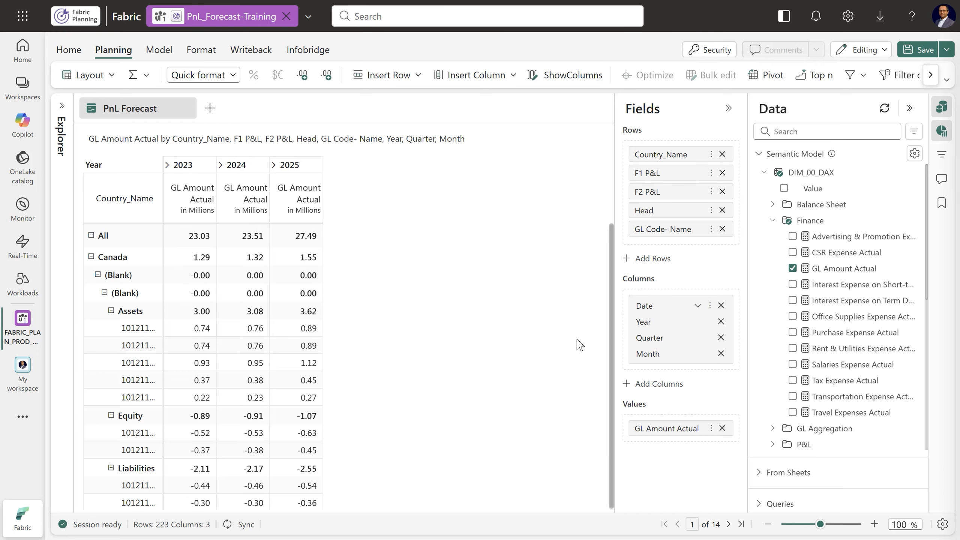
Filter the Head field at page level to include everything except Assets, Equity and Liabilities
left_click(942, 157)
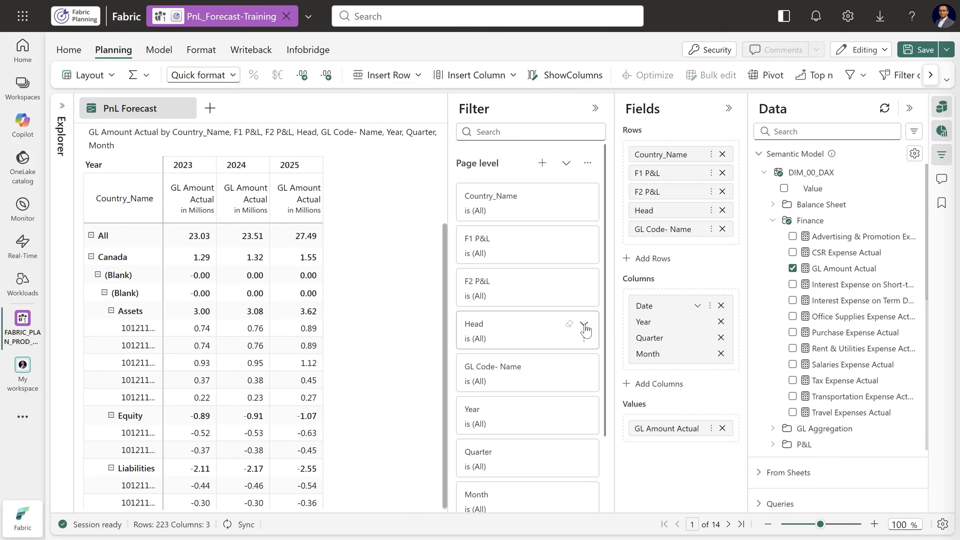
left_click(584, 325)
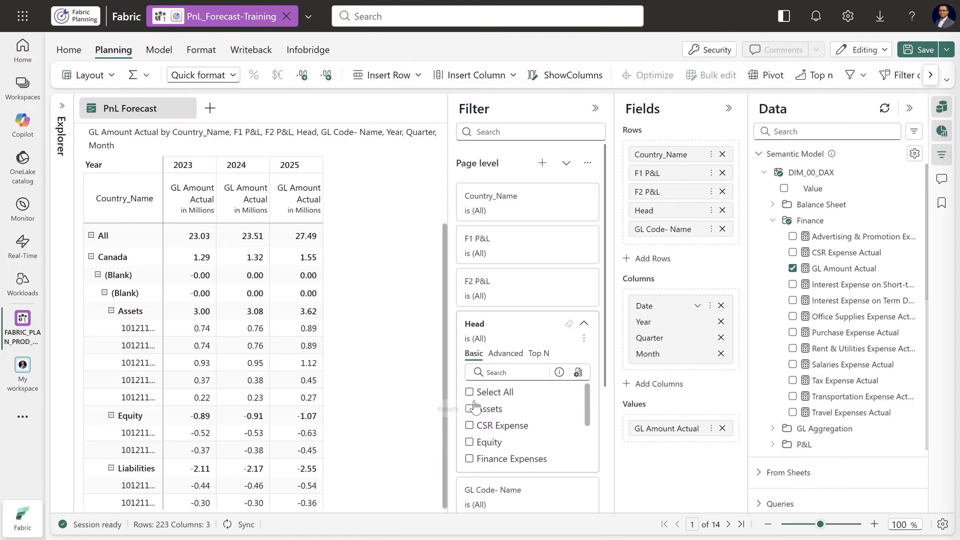
left_click(473, 394)
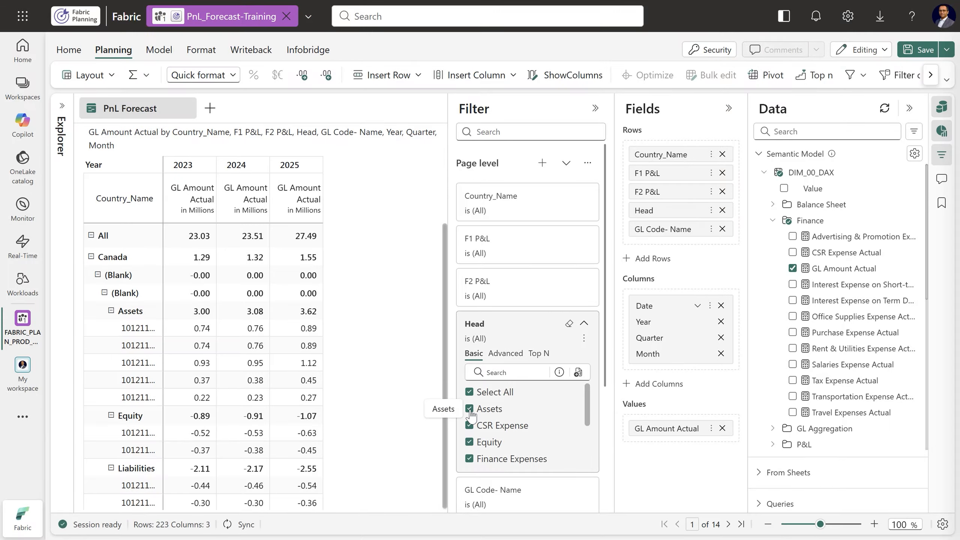
left_click(470, 412)
left_click(469, 443)
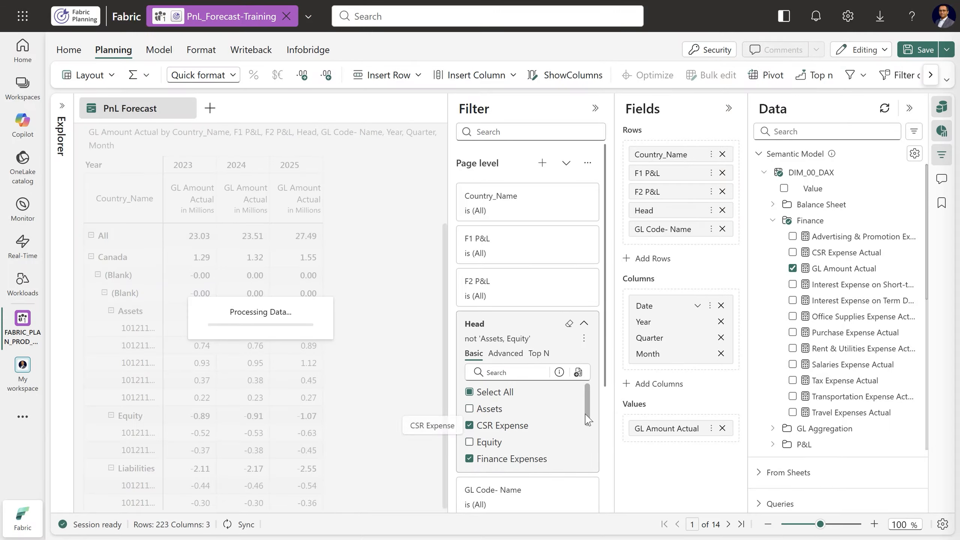
scroll(587, 419, "down", 2)
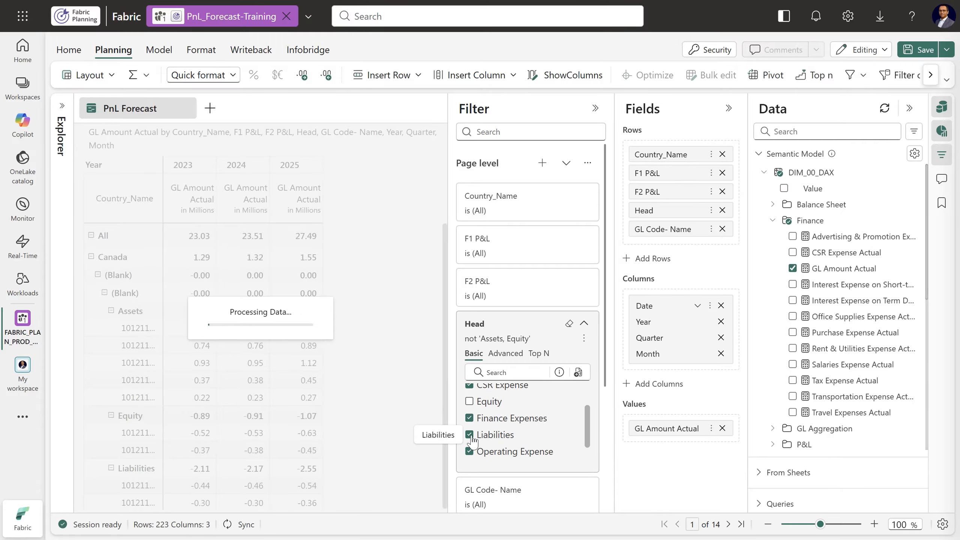
left_click(469, 435)
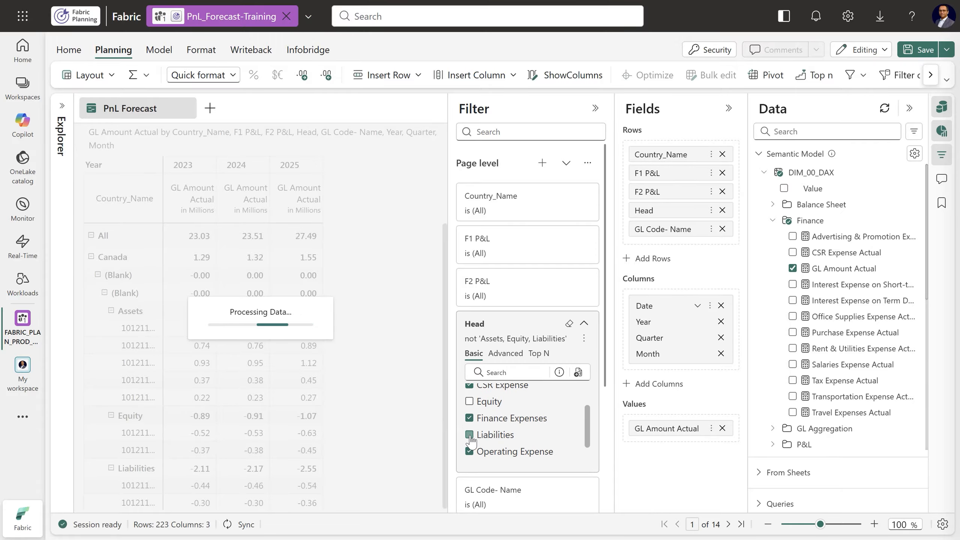
left_click(595, 109)
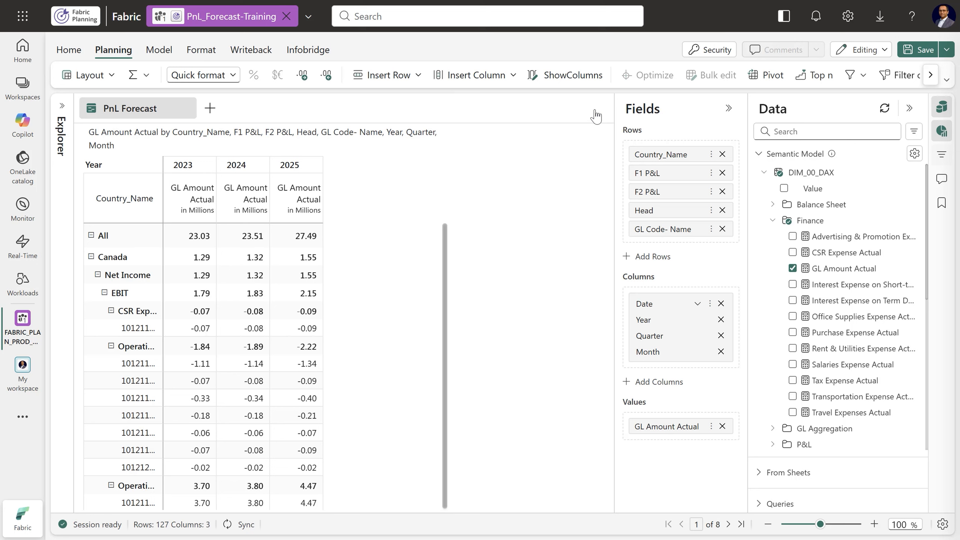
Rename the GL Amount Actual value field to Actual
double_click(662, 433)
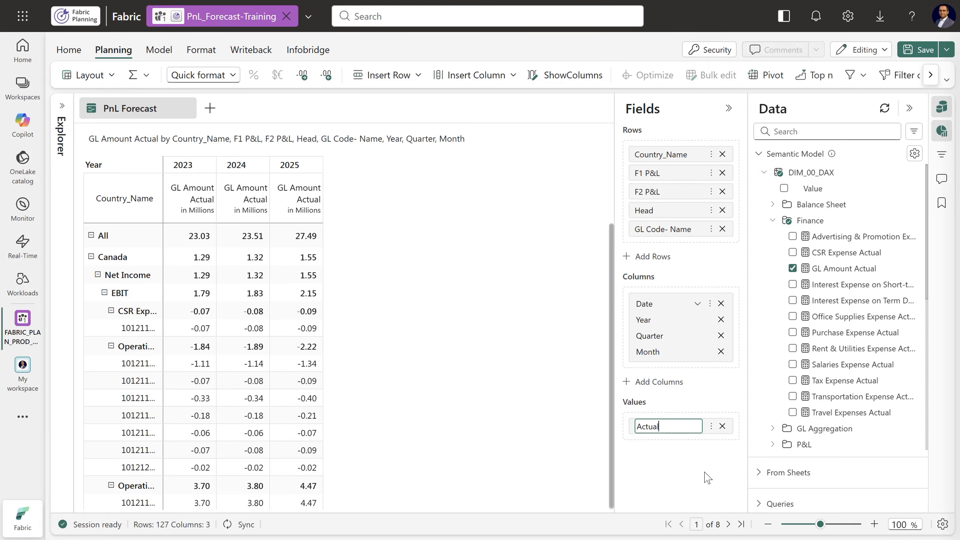
key("Return")
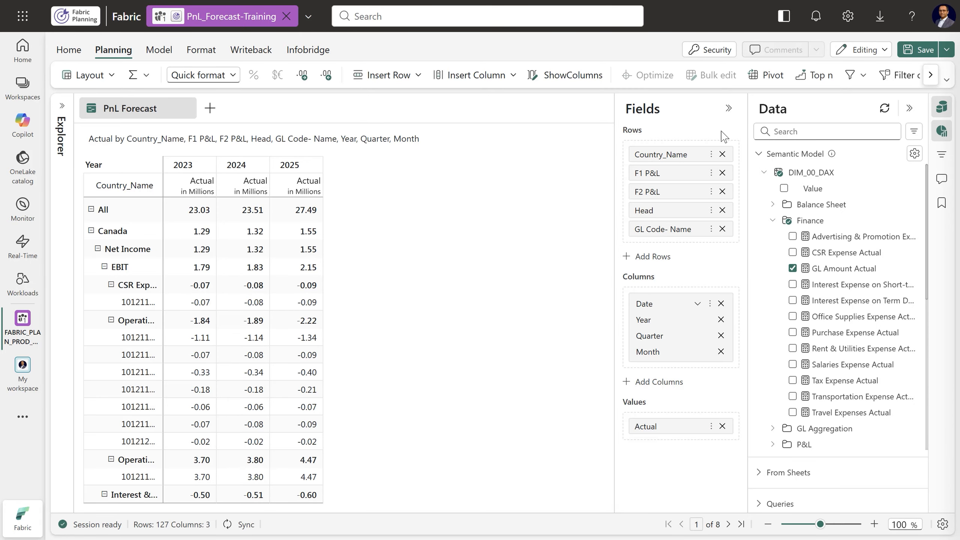
Collapse the Fields and Data panes, widen the yearly Actual columns and fit the row header column to its full labels
left_click(728, 108)
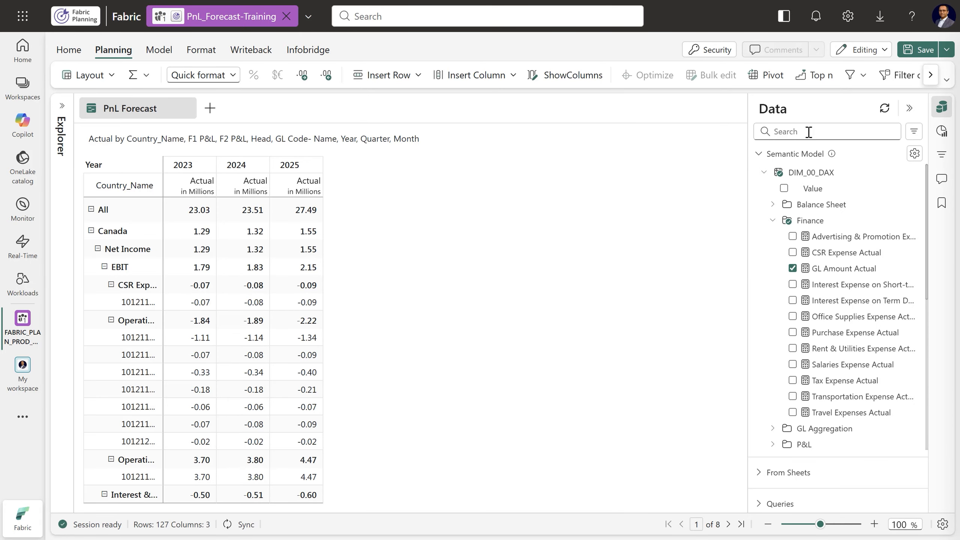
left_click(910, 108)
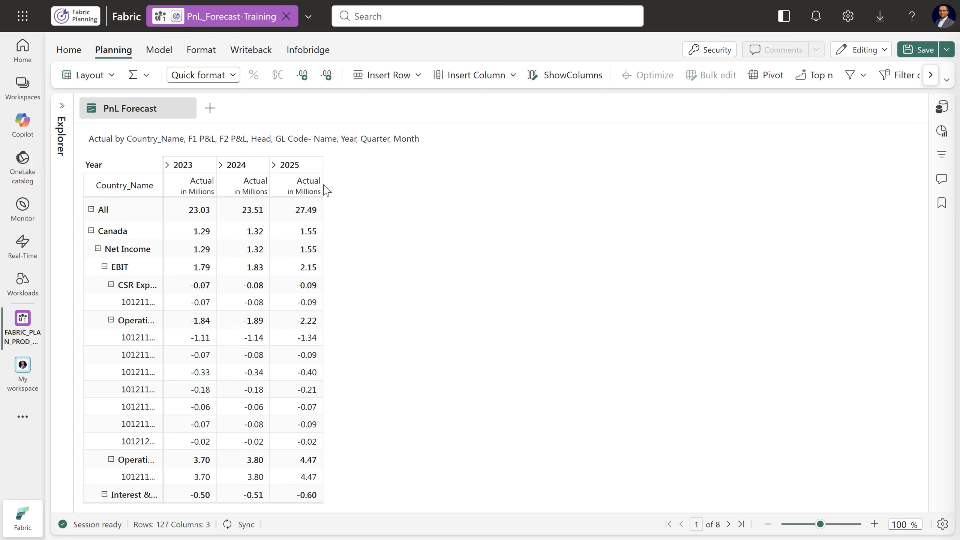
left_click_drag(322, 186, 350, 187)
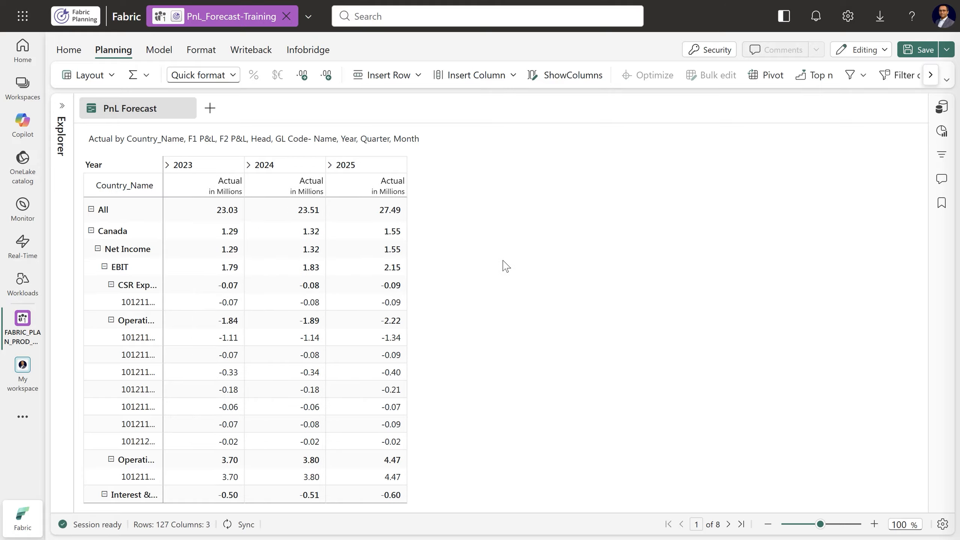
double_click(163, 186)
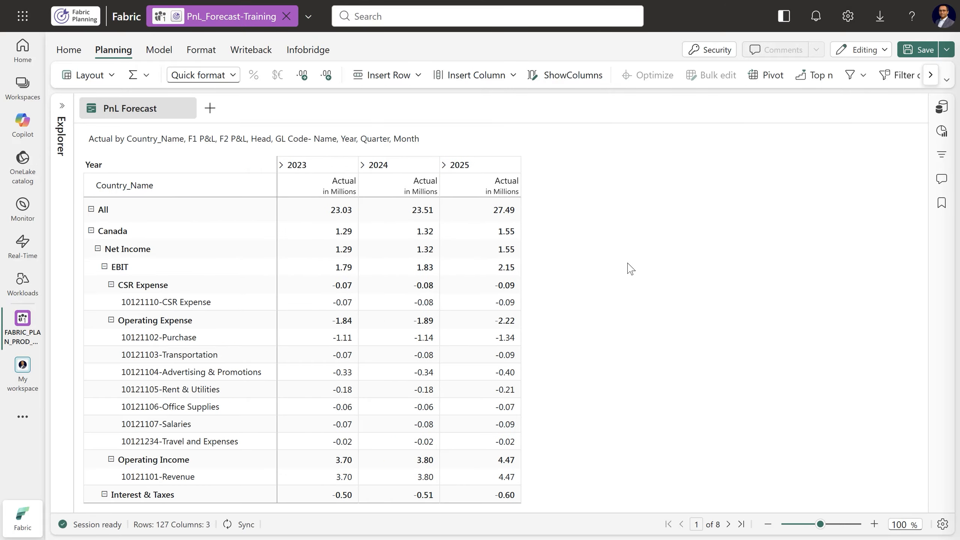
Rename the All row to Total Net Income and set the number format to Native (Source Format) without decimals
double_click(123, 210)
key("Return")
left_click(212, 75)
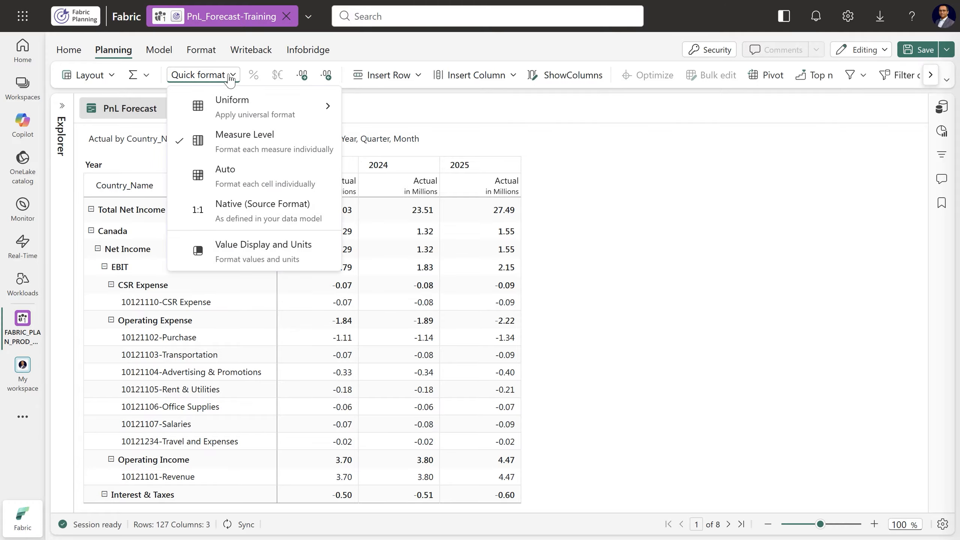
left_click(254, 220)
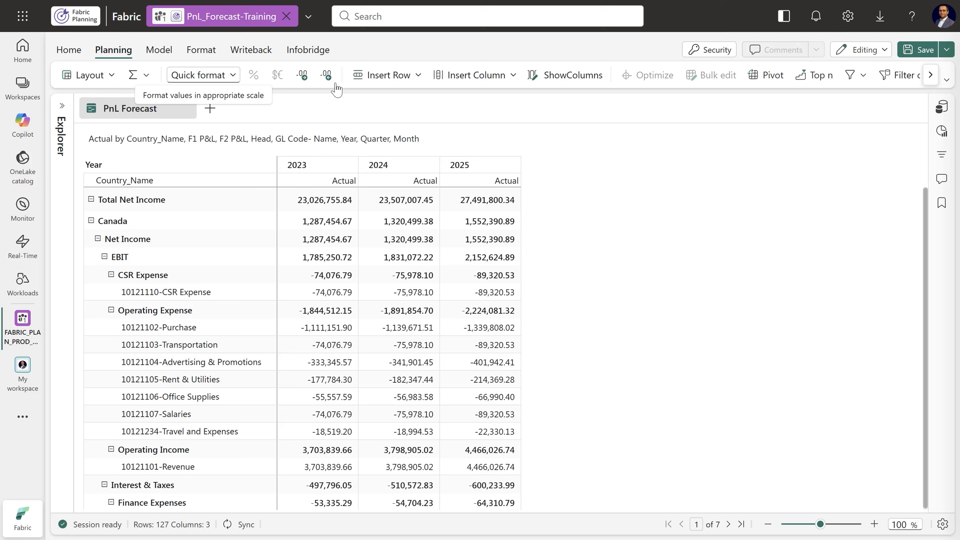
left_click(326, 77)
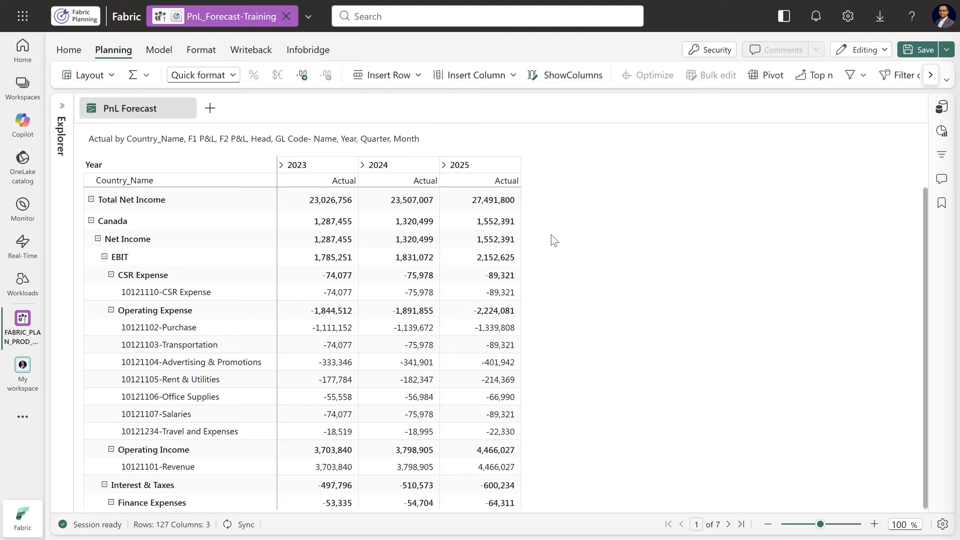
Sort the sheet in descending order by the 2025 Actual column
left_click(446, 186)
mouse_move(494, 212)
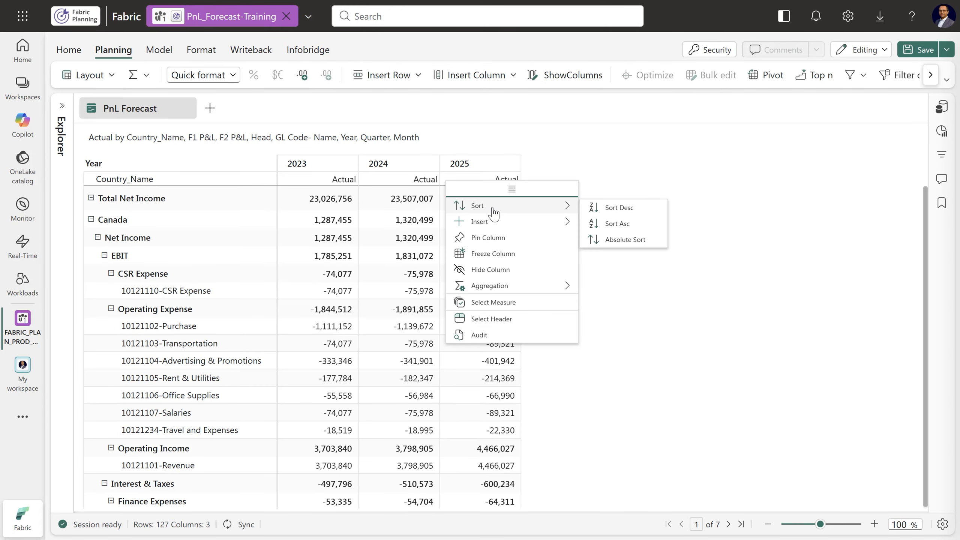
left_click(605, 209)
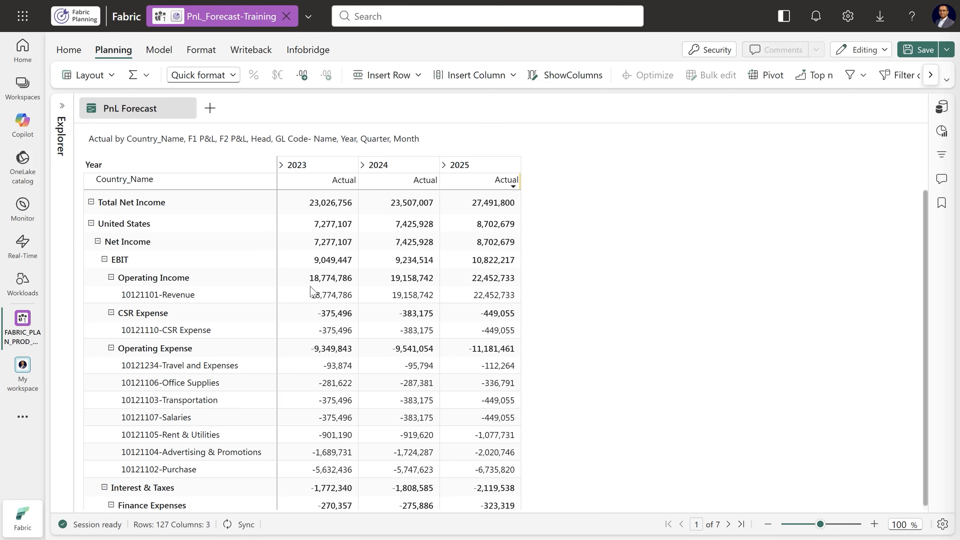
Collapse all country rows to the country level, starting from United States
left_click(79, 223)
mouse_move(115, 264)
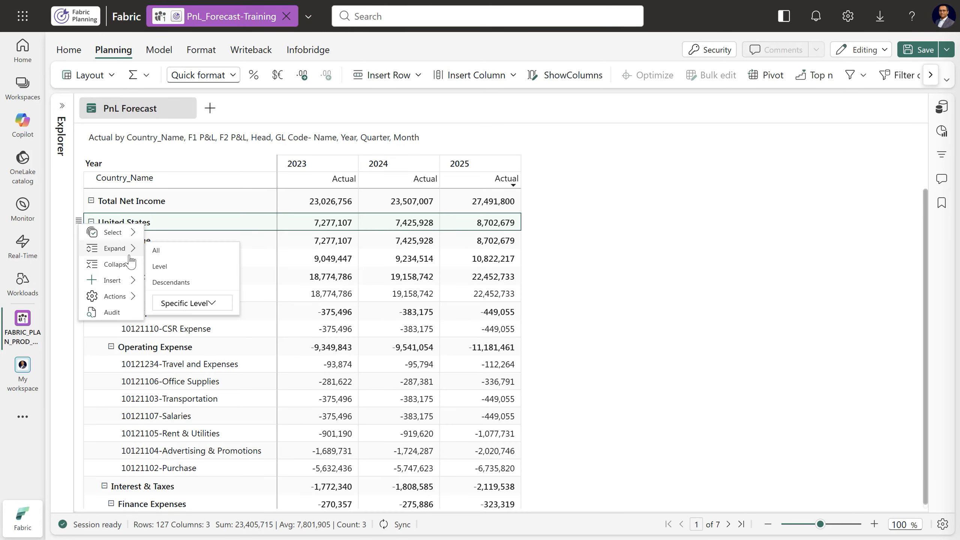
left_click(157, 269)
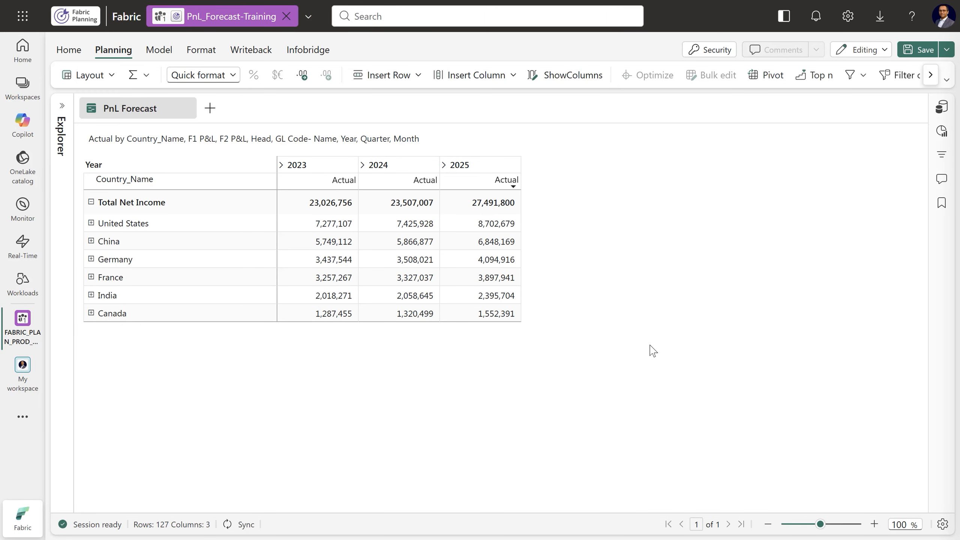
Expand United States through Net Income, EBIT, Interest & Taxes and Operating Expense, checking the hierarchy against the row fields
left_click(91, 223)
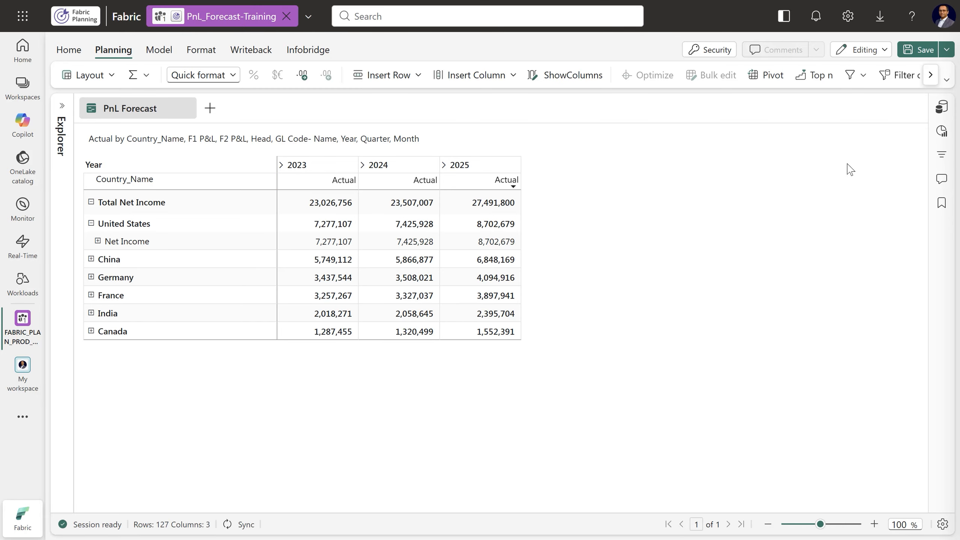
left_click(942, 132)
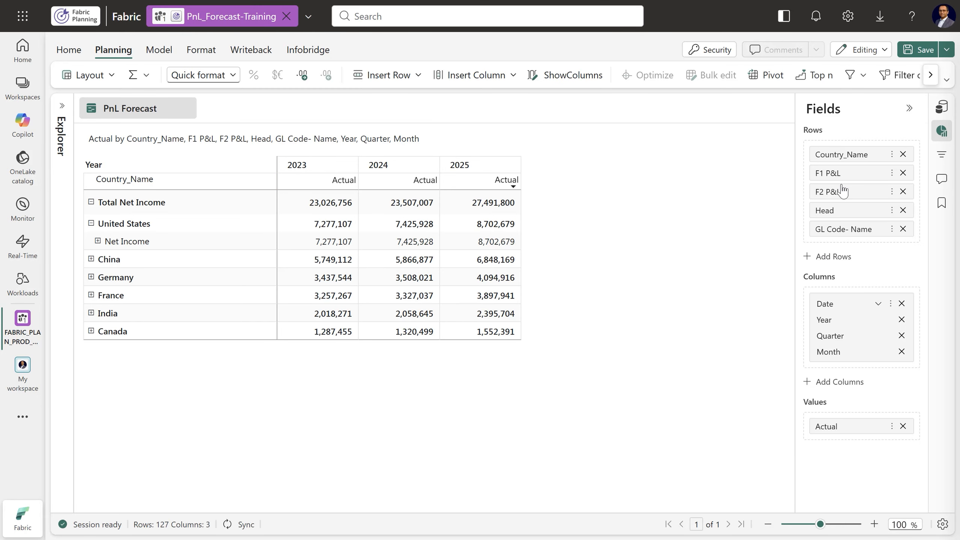
left_click(97, 241)
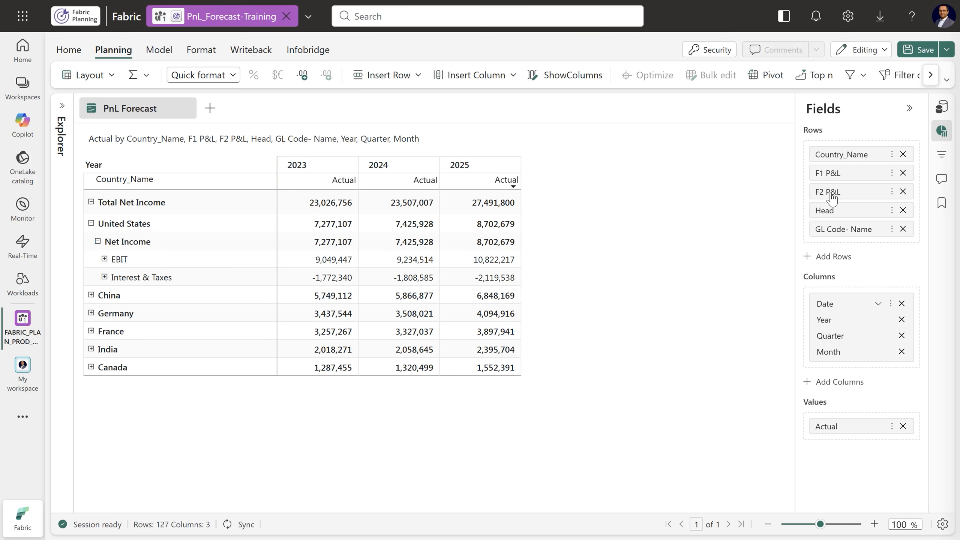
left_click(105, 259)
left_click(104, 330)
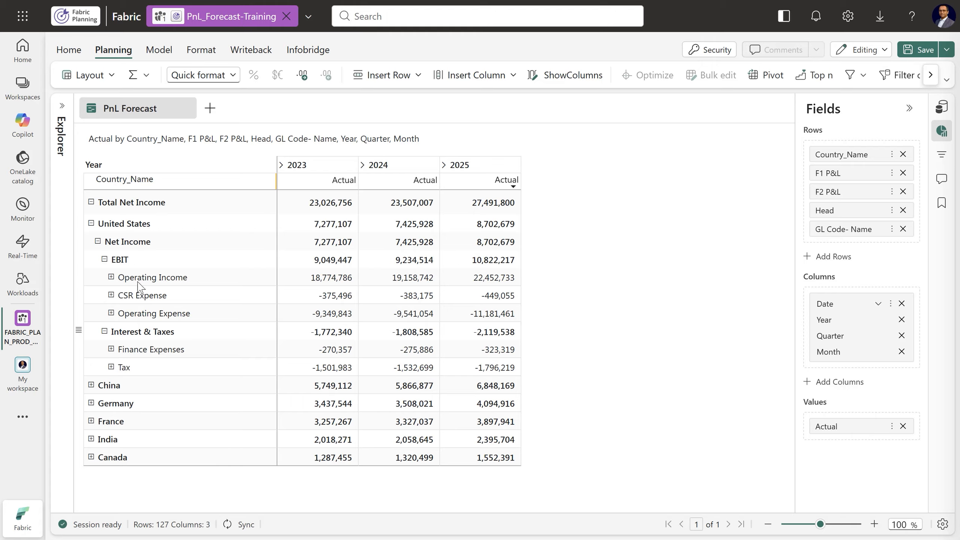
left_click(110, 313)
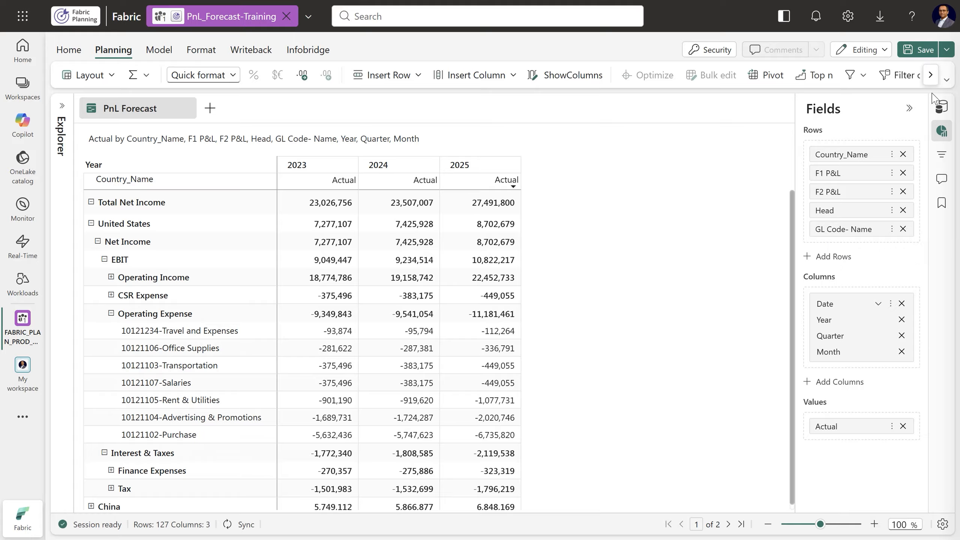
left_click(910, 109)
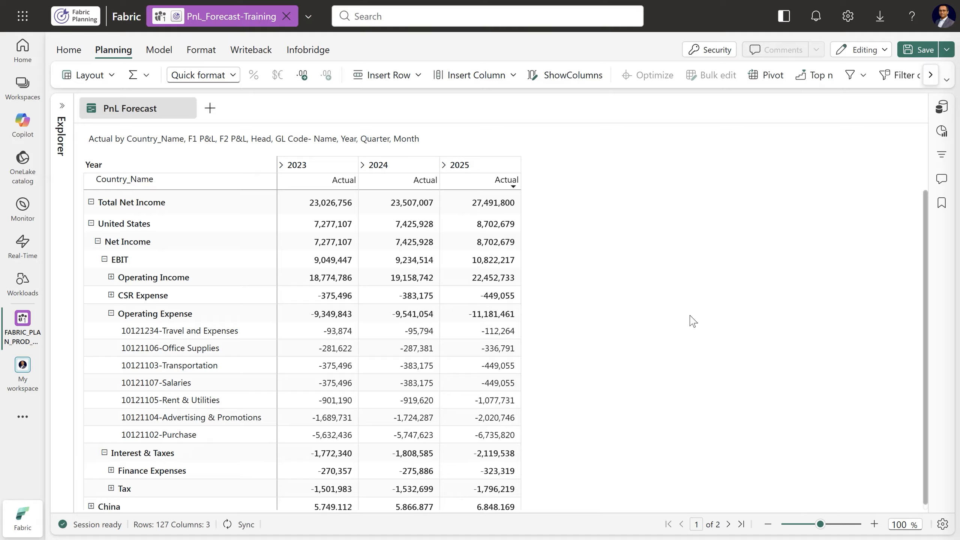
Save the report and switch the ribbon to Full View
left_click(921, 53)
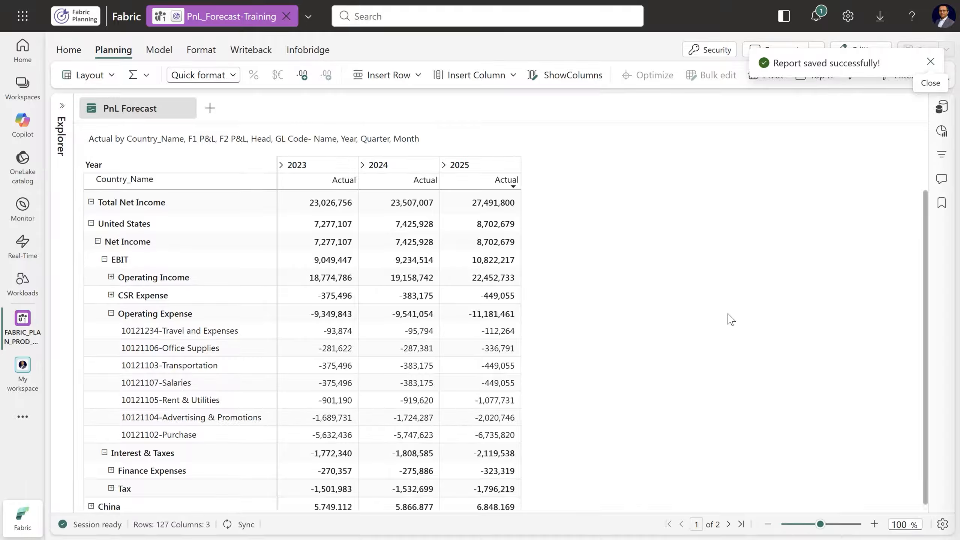
left_click(930, 62)
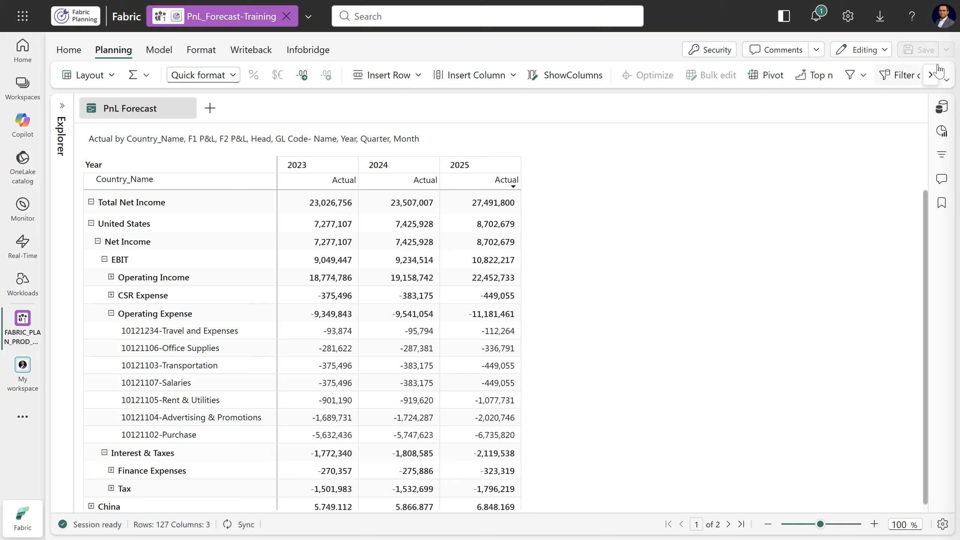
left_click(946, 80)
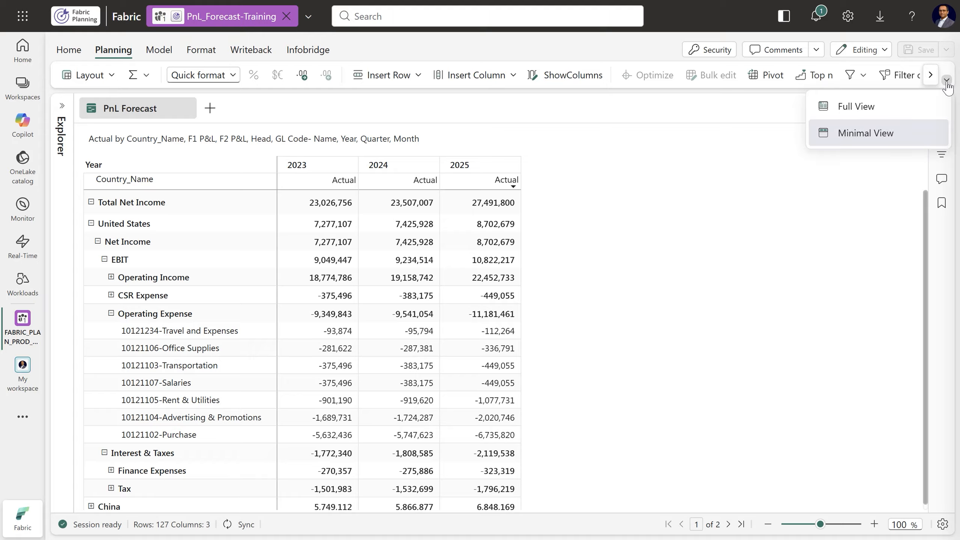
left_click(856, 107)
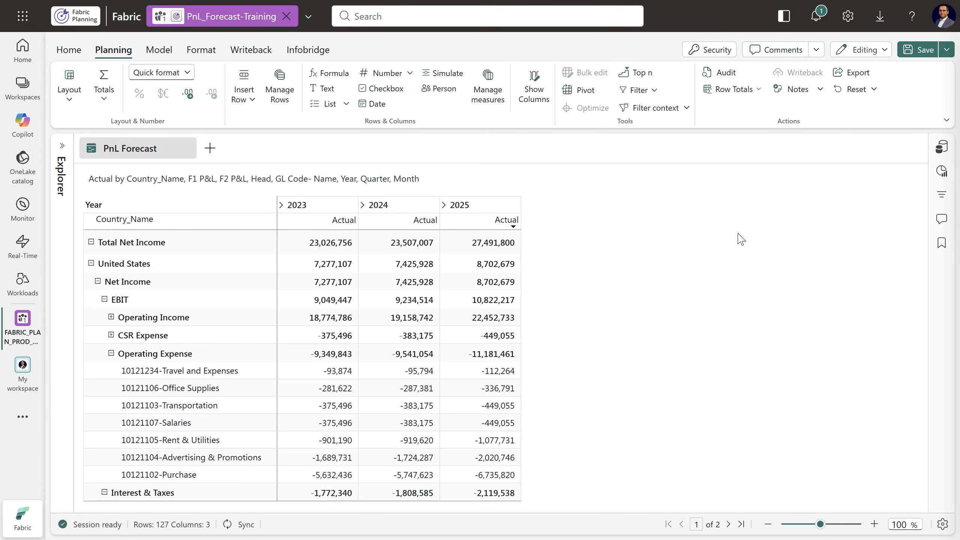
Create a forecast measure named Budget for Jan 2026 - Dec 2026, with closed periods linked to Actual and open periods as Data Input
left_click(156, 51)
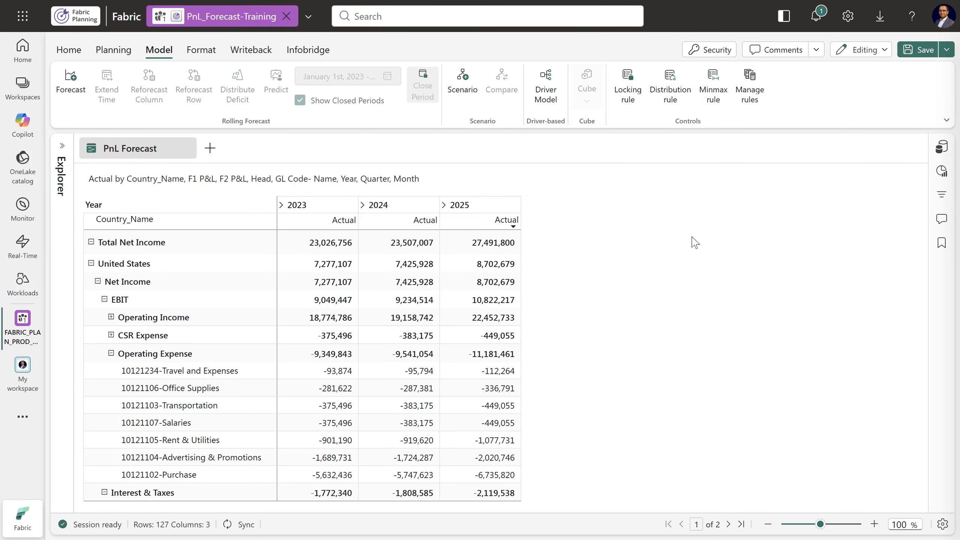
left_click(69, 97)
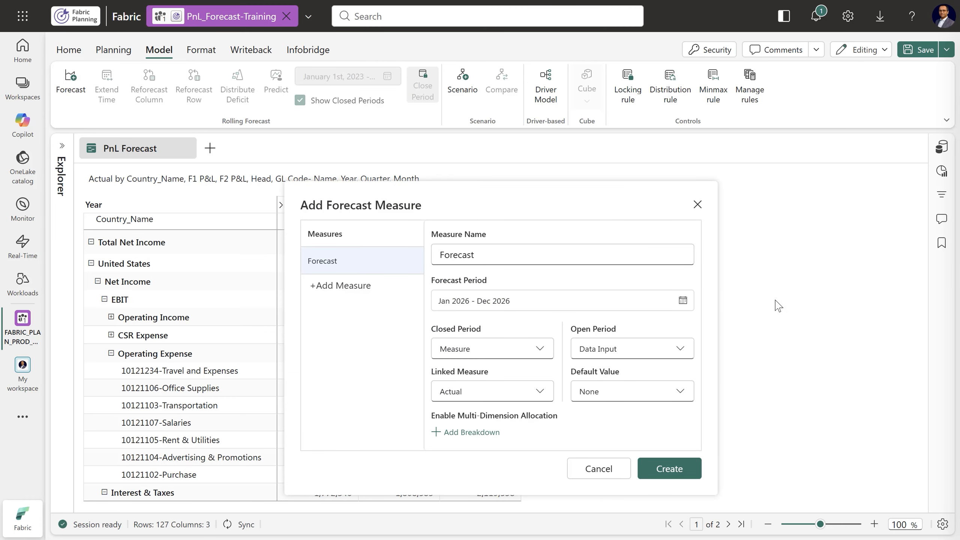
double_click(515, 255)
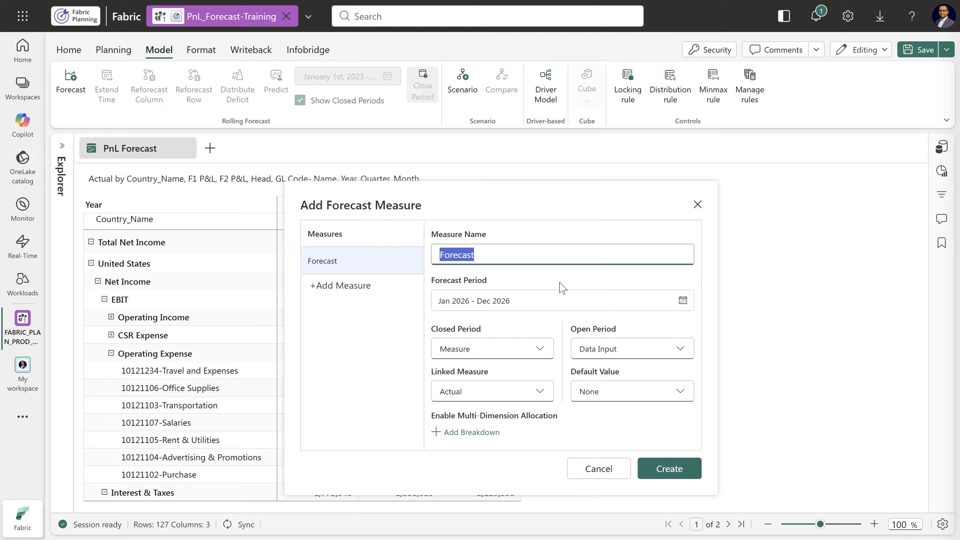
type("Budget")
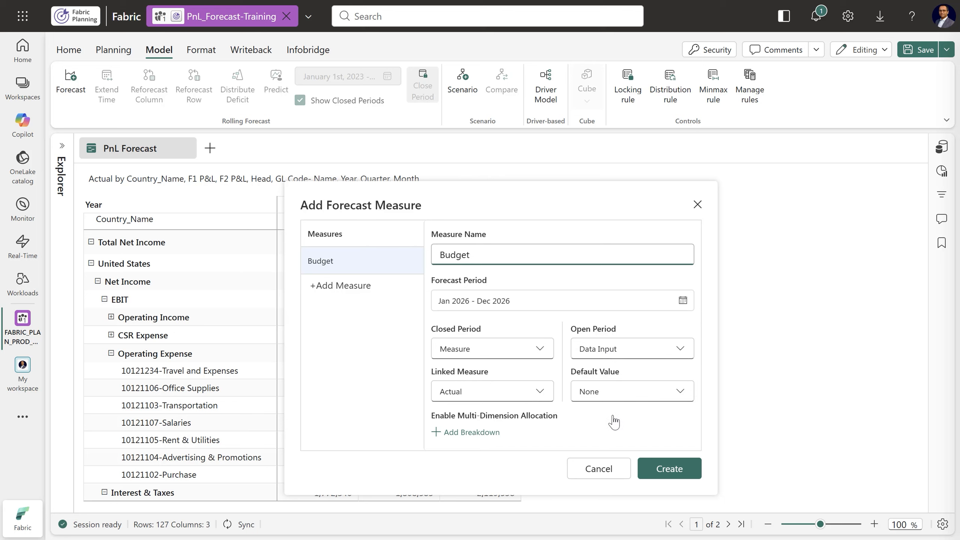
left_click(677, 468)
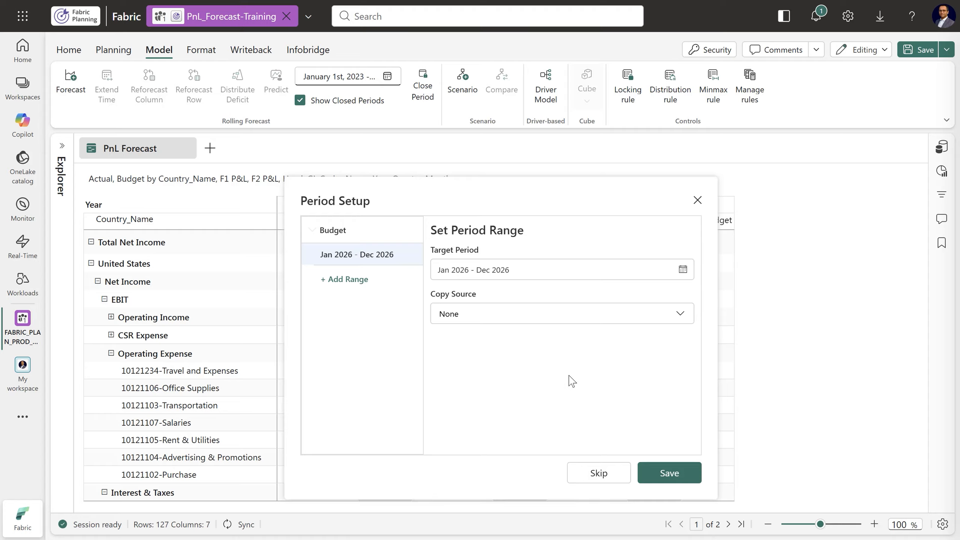
Fill the Budget's Jan 2026 - Dec 2026 period by copying Actual from the Jan 2025 - Dec 2025 period range
left_click(518, 318)
left_click(499, 360)
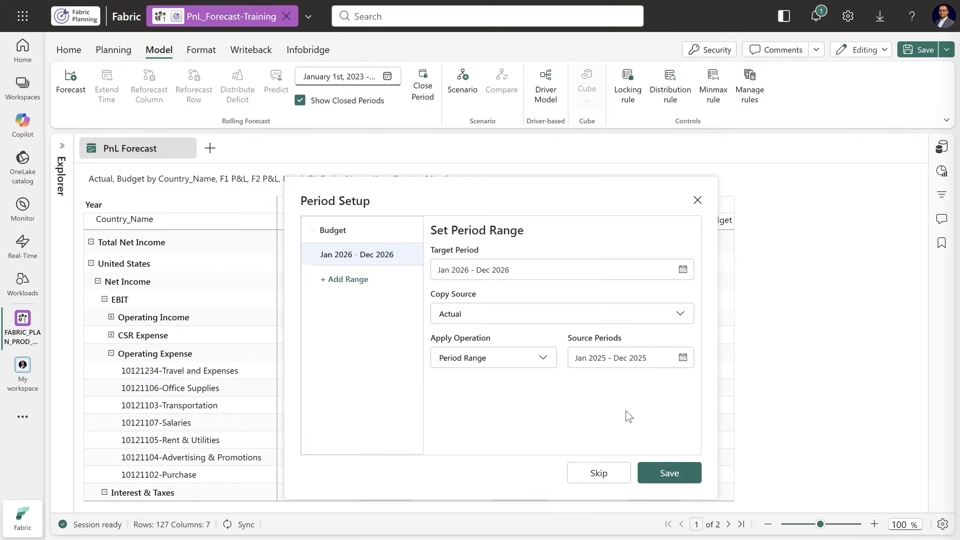
left_click(675, 474)
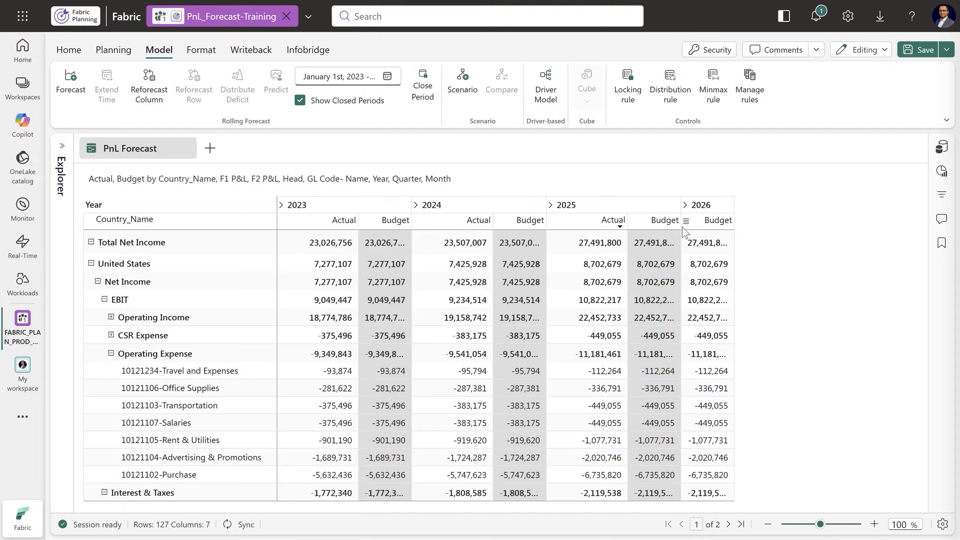
Widen the Budget columns and check the Total Net Income Budget cells for 2023, 2024 and 2025
left_click_drag(685, 225, 695, 225)
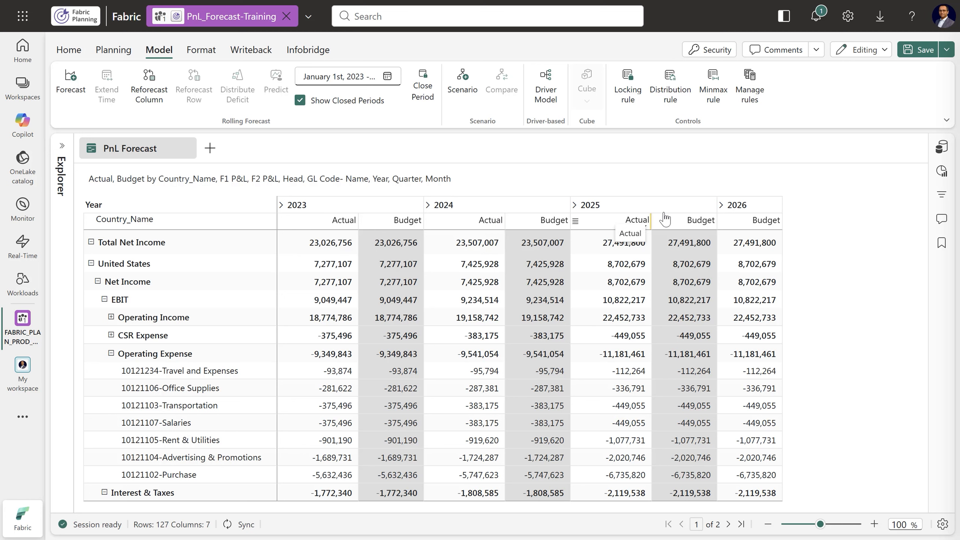
left_click(529, 245)
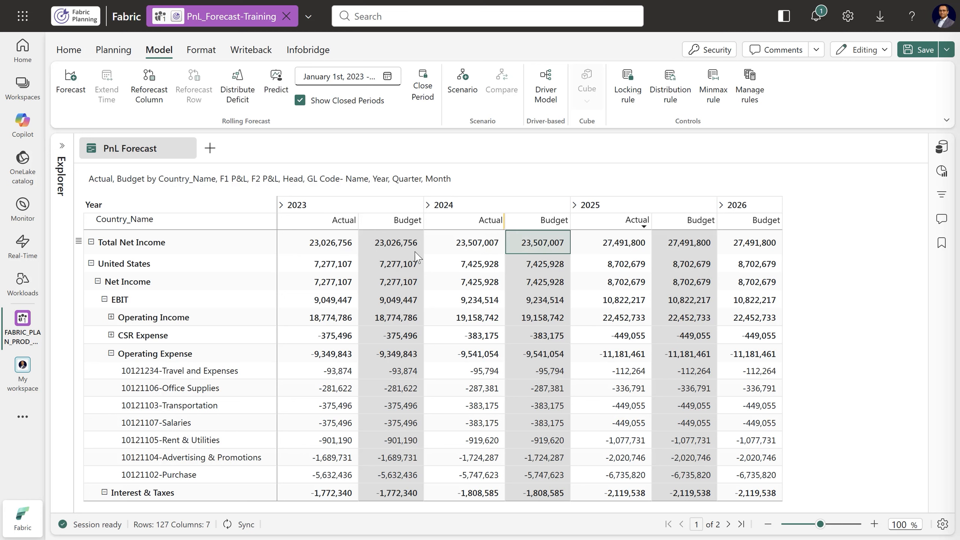
left_click(389, 248)
left_click(538, 248)
left_click(685, 248)
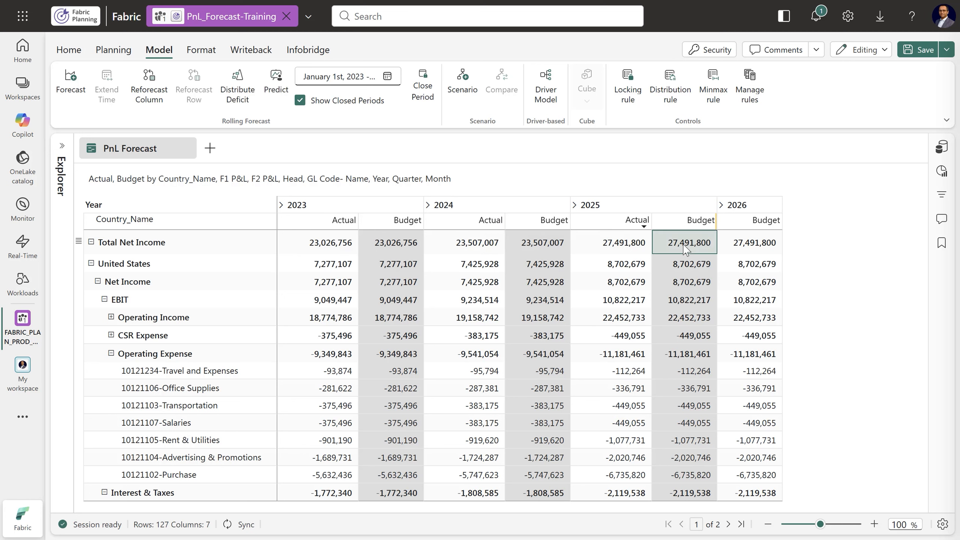
Examine the distribution and locking options of the 2026 Budget cell for Total Net Income
left_click(760, 248)
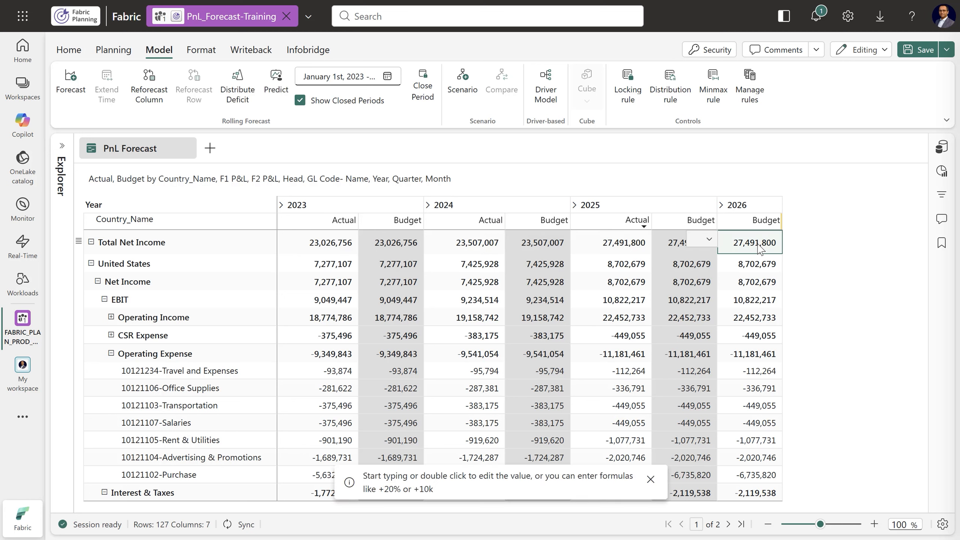
left_click(709, 238)
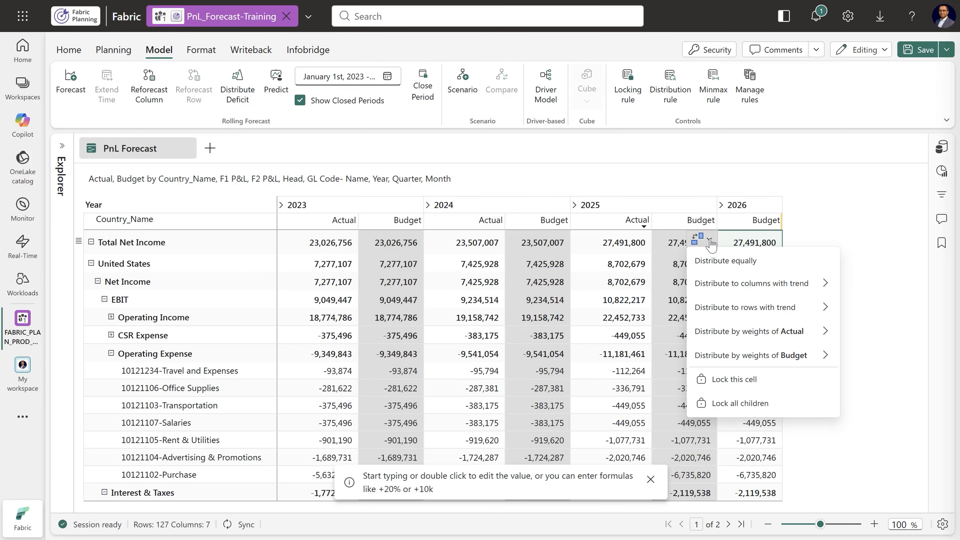
left_click(861, 226)
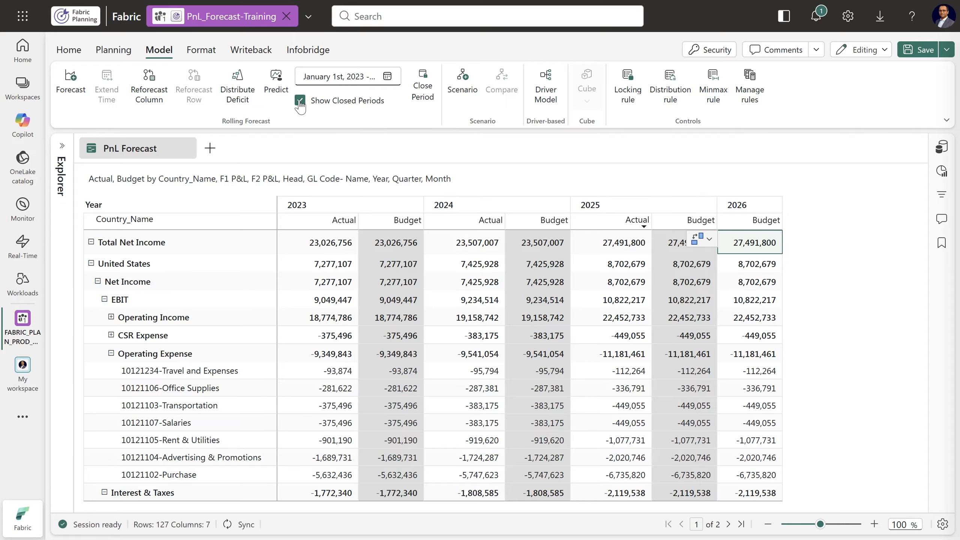
Hide the closed periods of the Budget measure
left_click(300, 101)
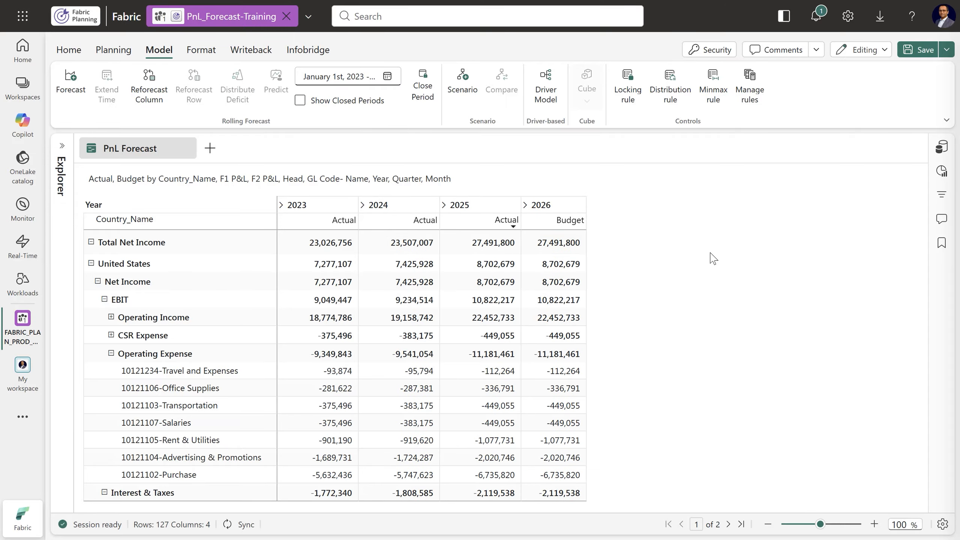
Set the 2026 Budget for Total Net Income to 30m and save the report
left_click(560, 246)
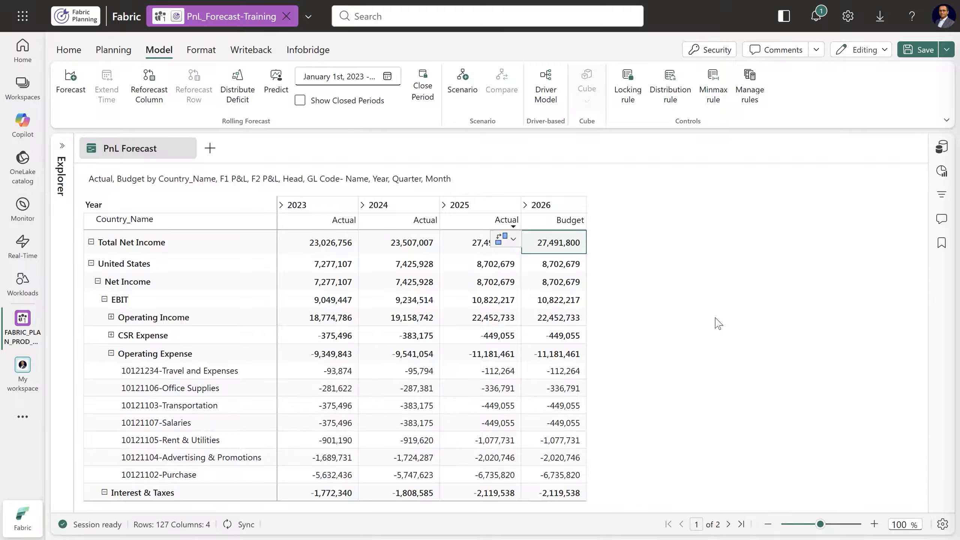
type("30m")
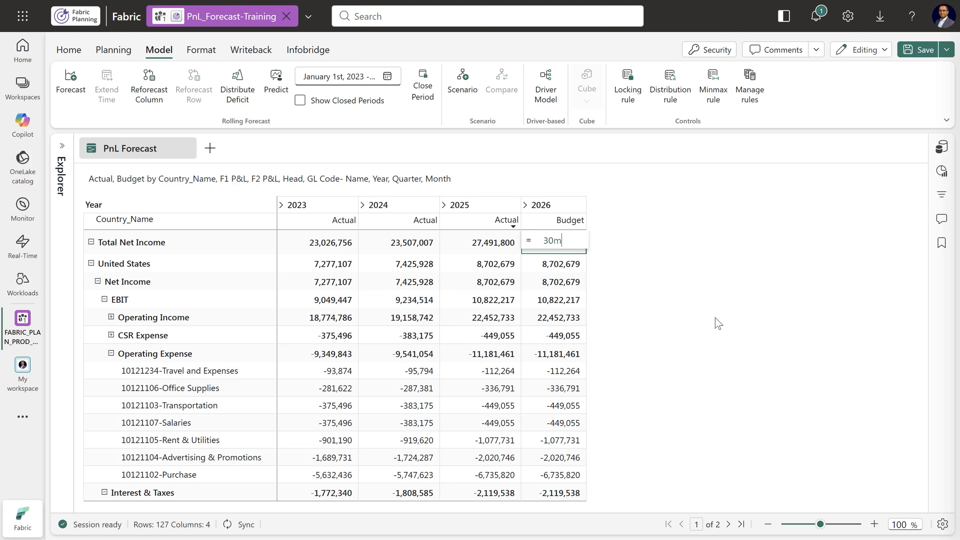
key("Return")
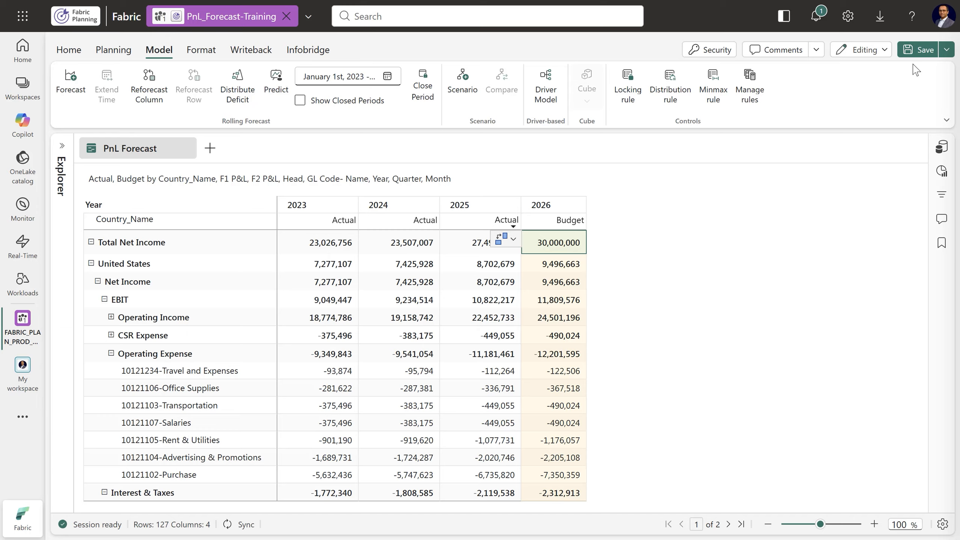
left_click(918, 50)
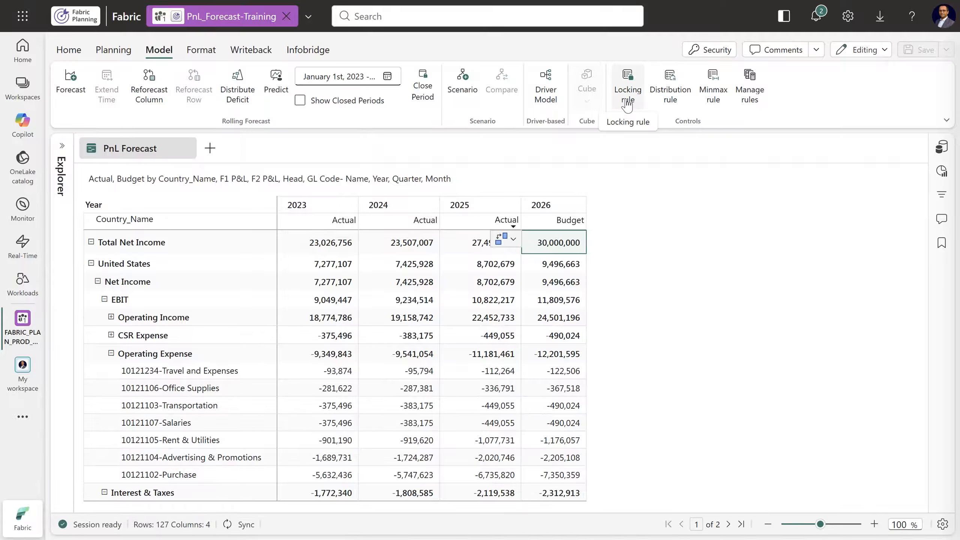
Start a locking rule named Budget Lock that applies only to the selected measure Budget
left_click(627, 106)
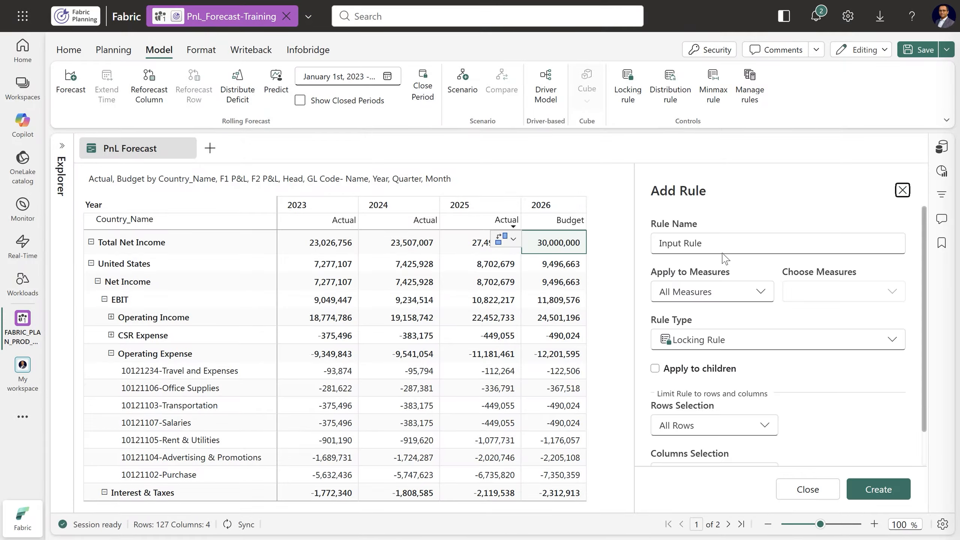
triple_click(714, 243)
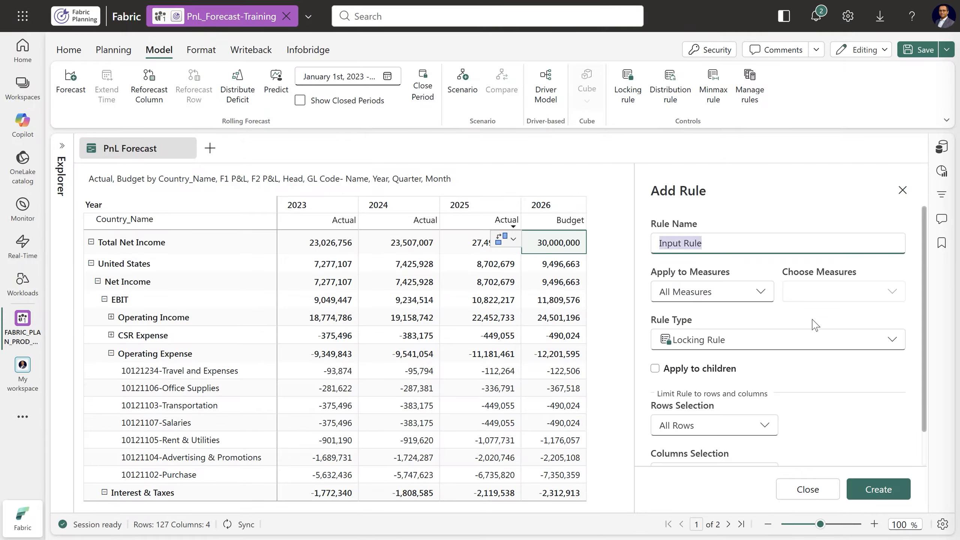
type("Budget Lock")
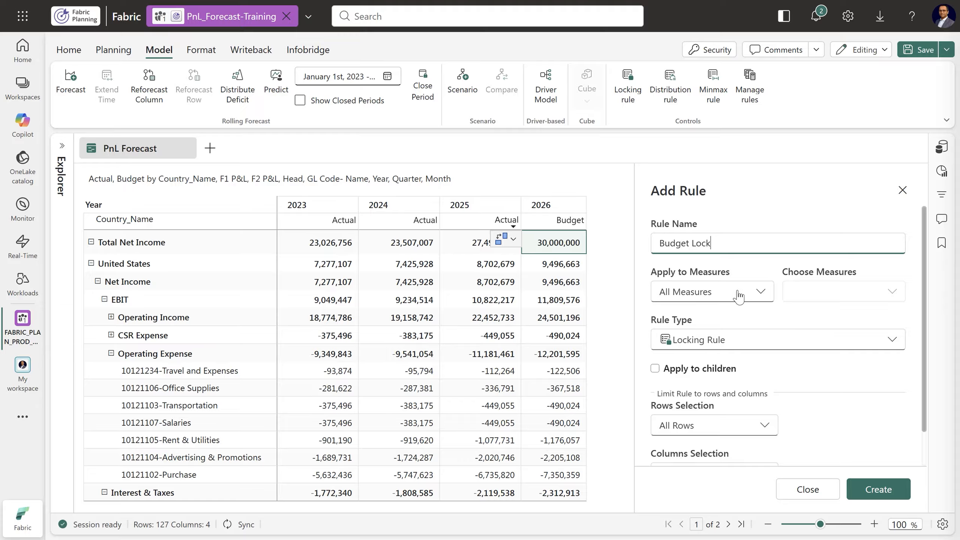
left_click(737, 293)
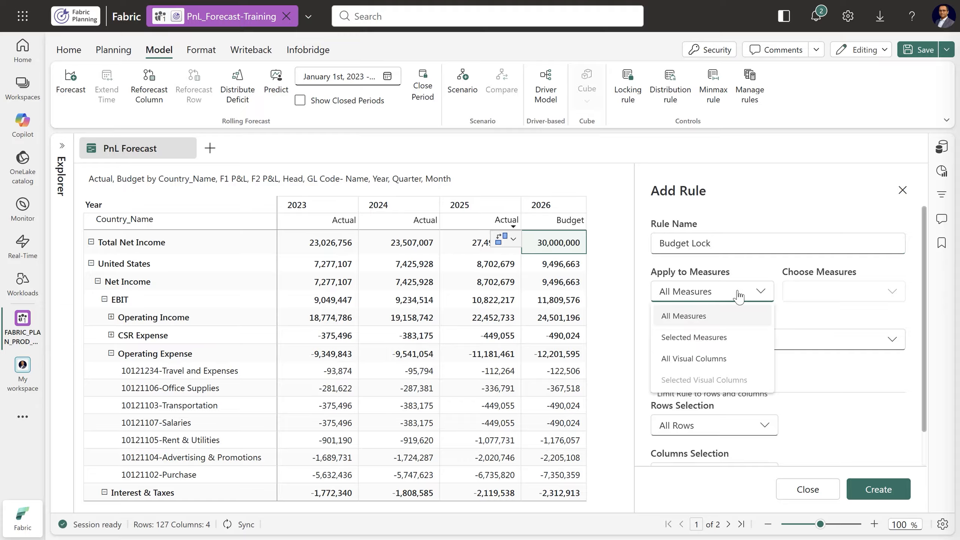
left_click(718, 338)
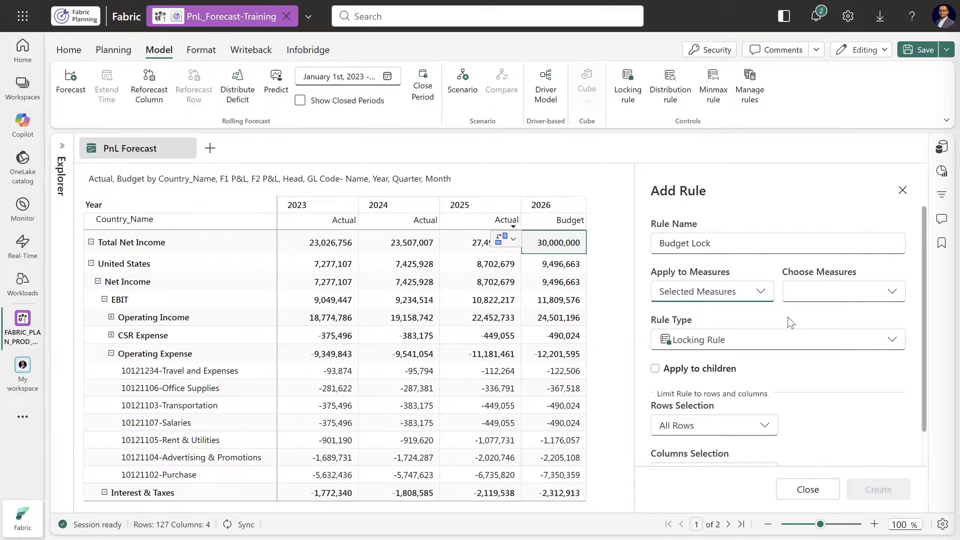
left_click(830, 303)
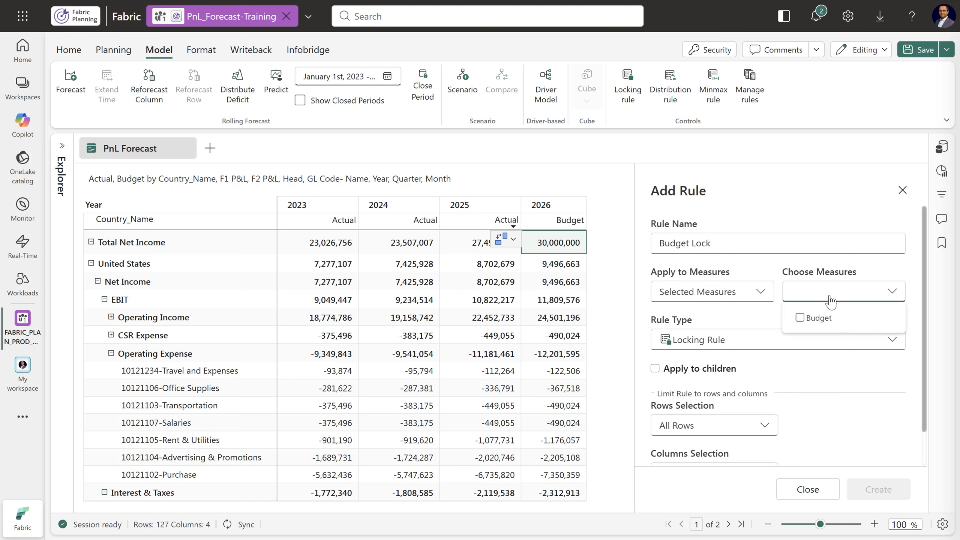
left_click(800, 318)
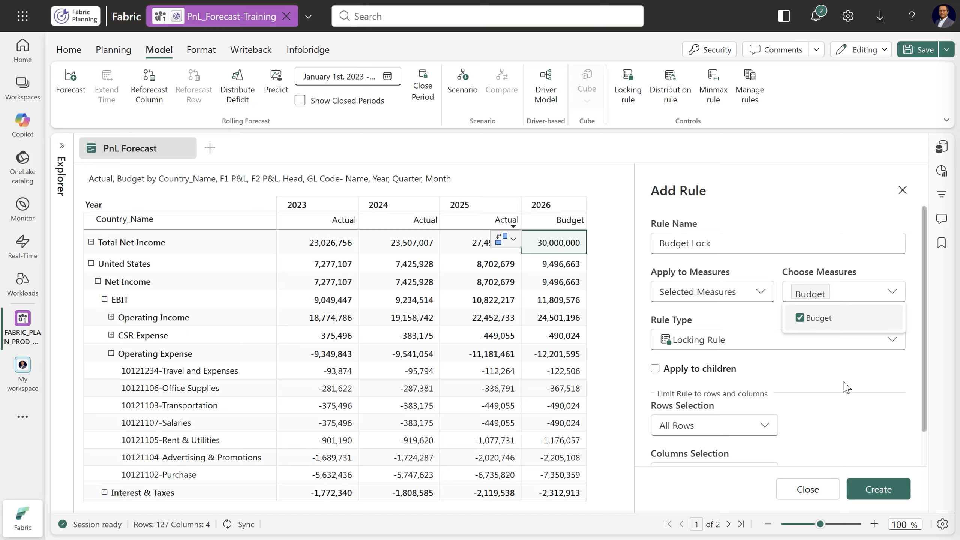
left_click(847, 386)
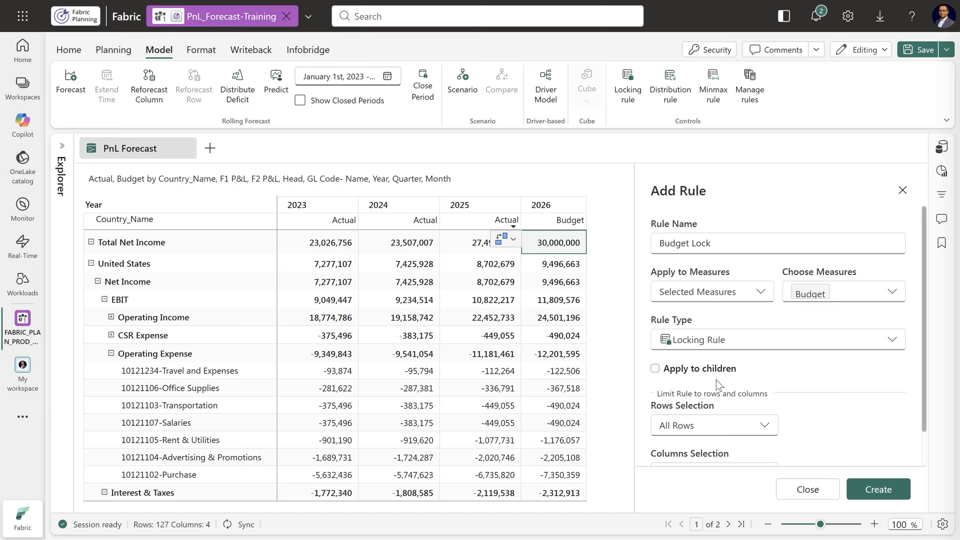
Extend the Budget Lock rule to children, keep all rows and the open period, and create it
left_click(655, 368)
scroll(826, 385, "down", 1)
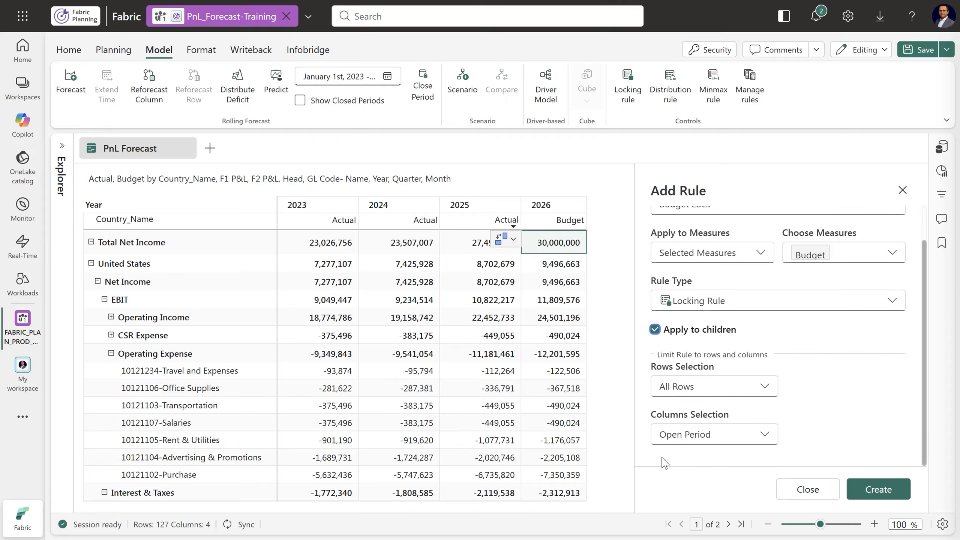
left_click(878, 489)
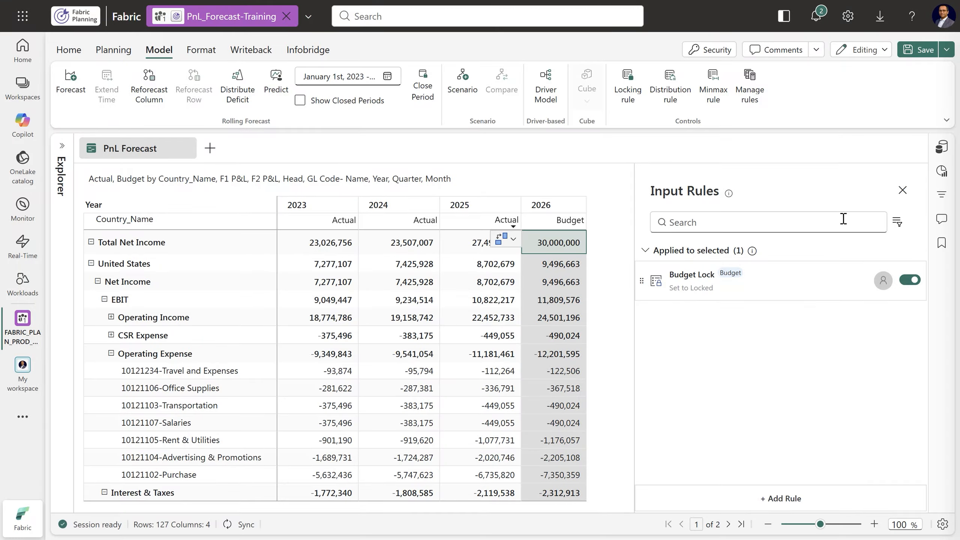
left_click(902, 190)
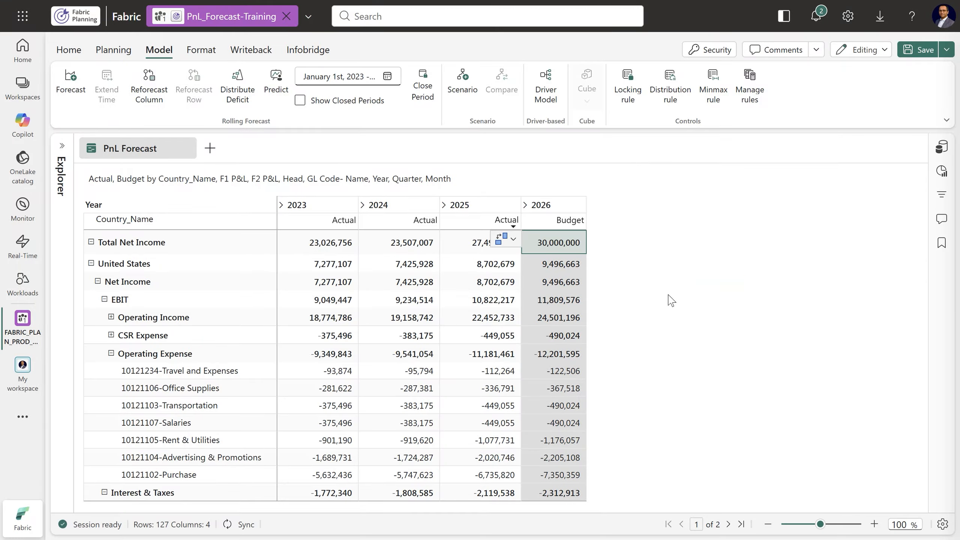
Try to edit the locked 2026 Budget cell for Total Net Income, and save the report
left_click(555, 248)
double_click(564, 250)
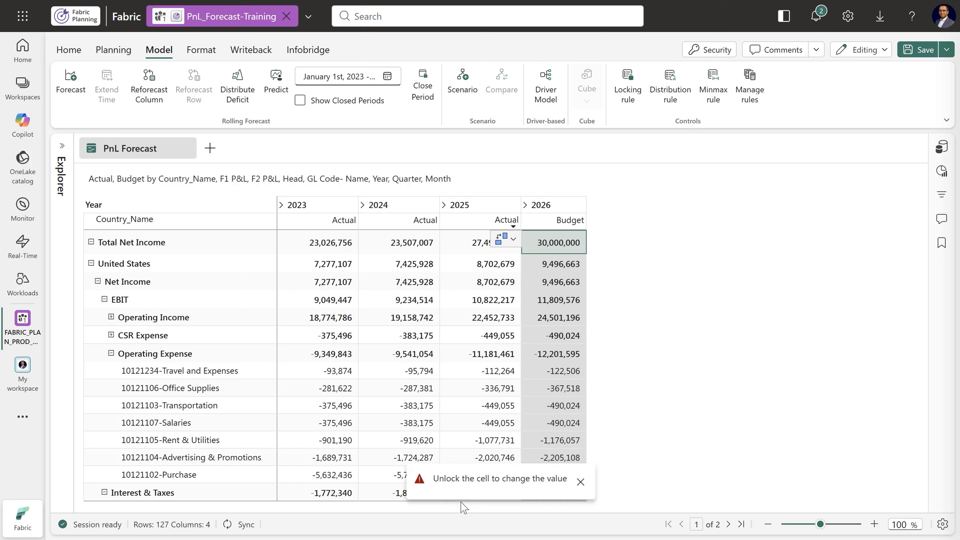
left_click(580, 482)
left_click(919, 50)
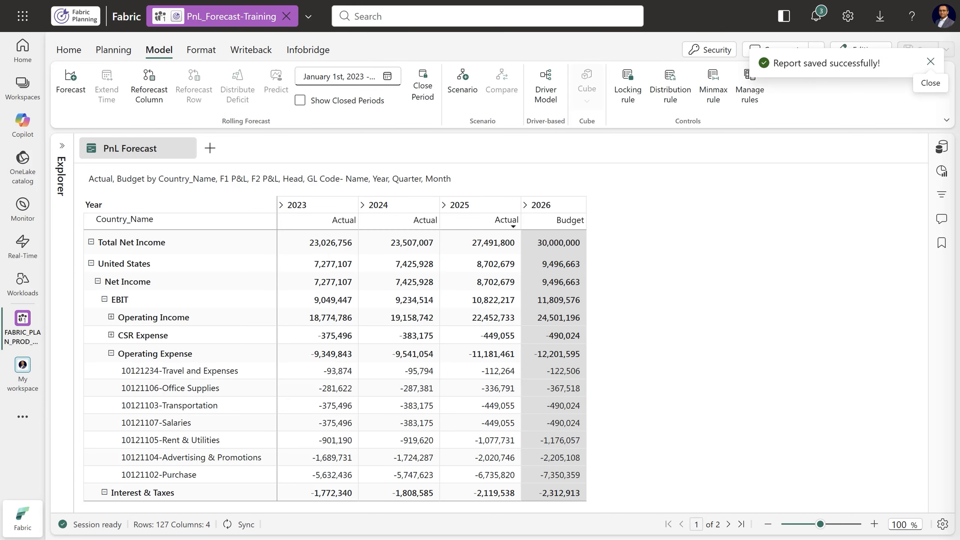
left_click(930, 62)
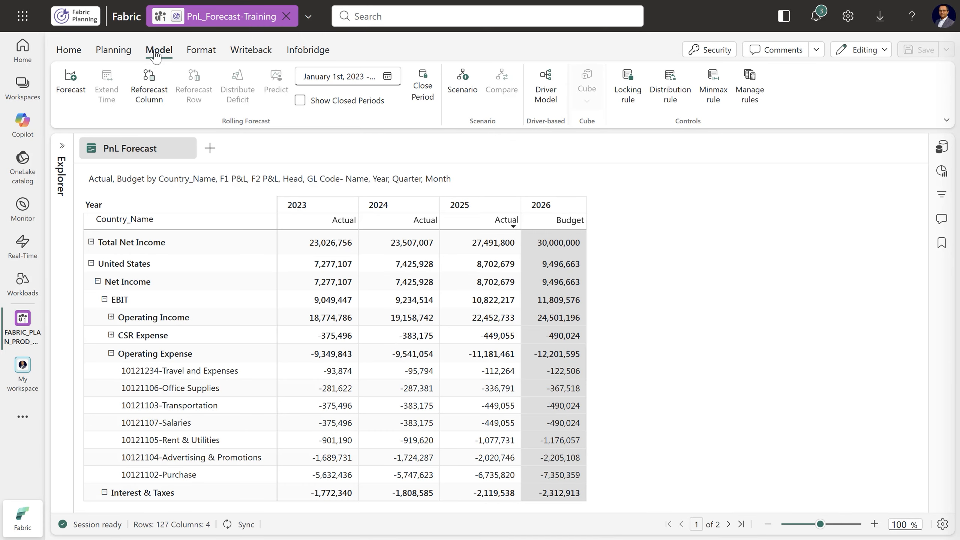
Create a data-input forecast measure named Forecast for Jan 2026 - Dec 2026, linked to Actual, with no copy source
left_click(68, 95)
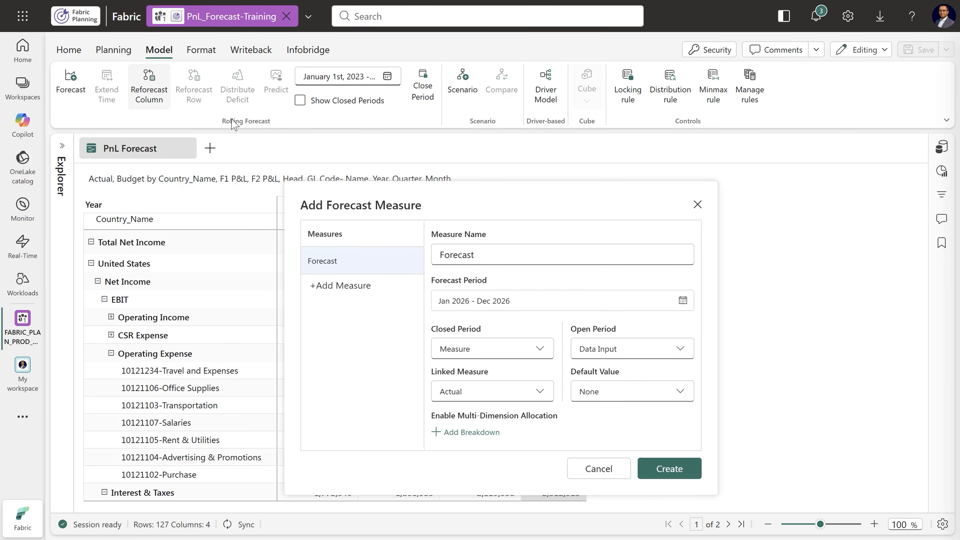
left_click_drag(481, 257, 428, 257)
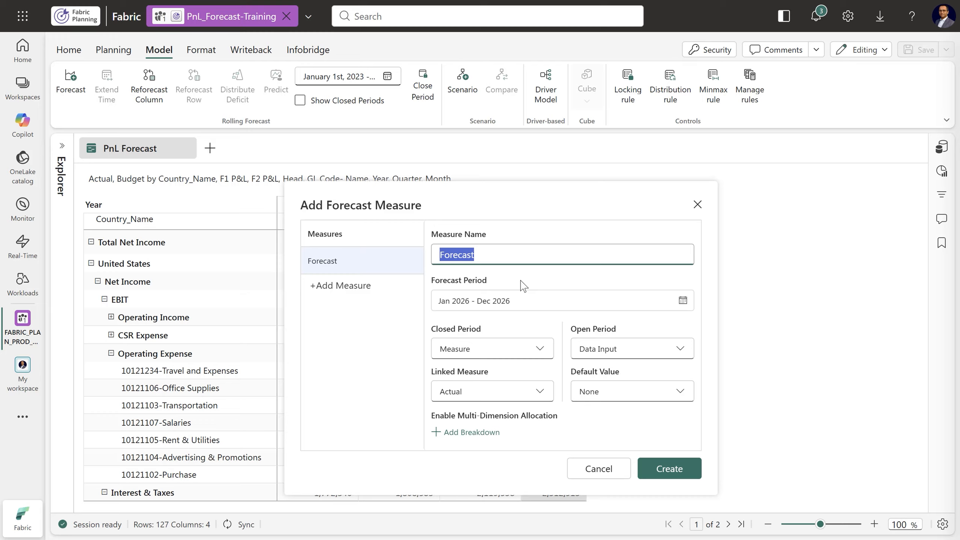
left_click(497, 326)
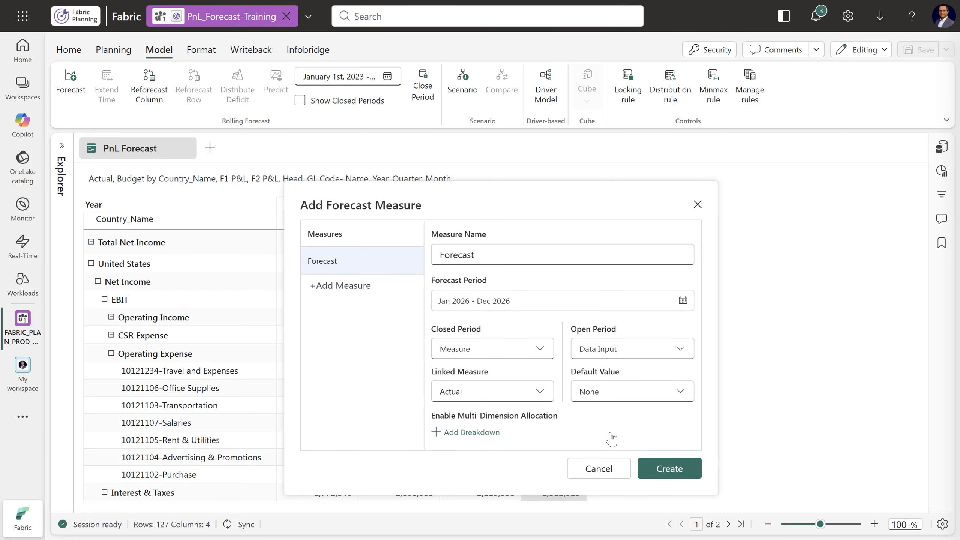
left_click(669, 469)
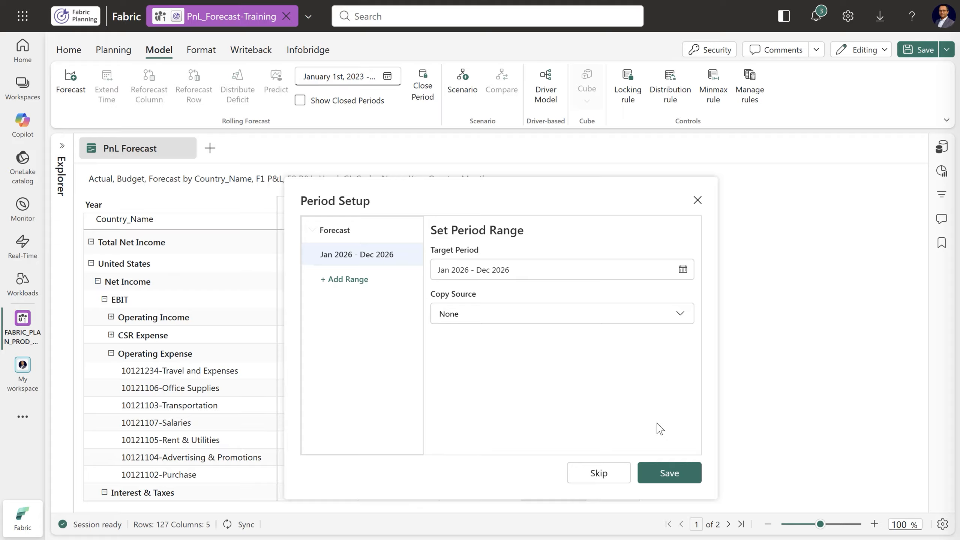
left_click(672, 477)
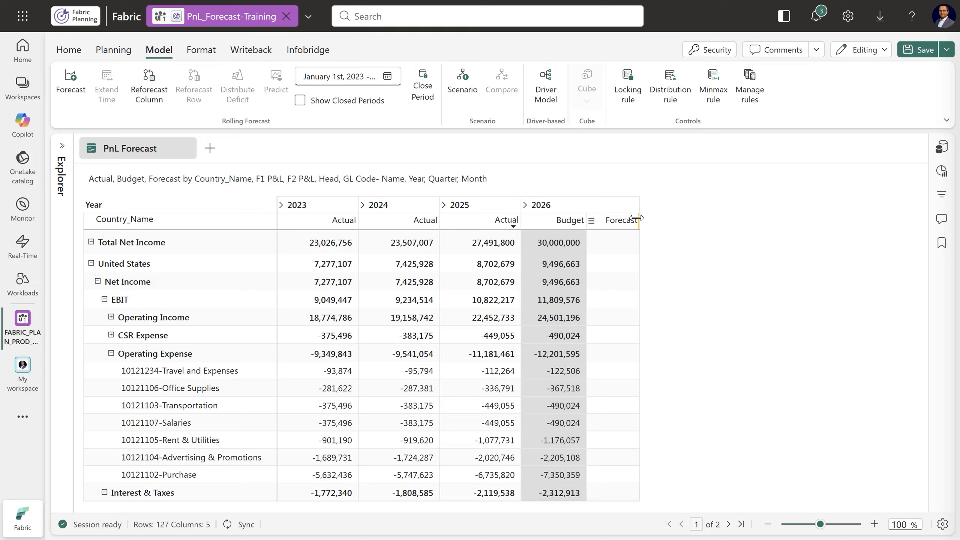
Widen the 2026 Forecast column slightly and save the report
left_click_drag(639, 219, 650, 220)
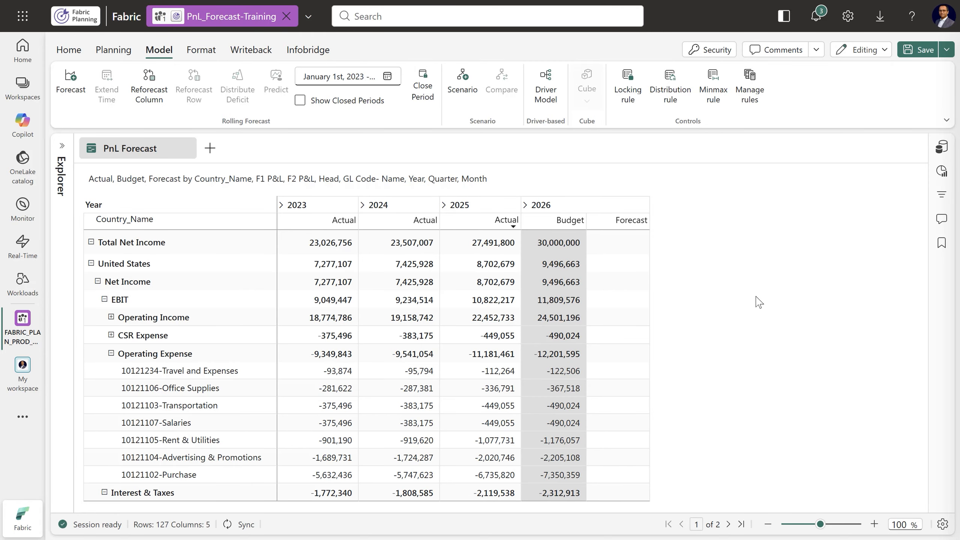
left_click(919, 50)
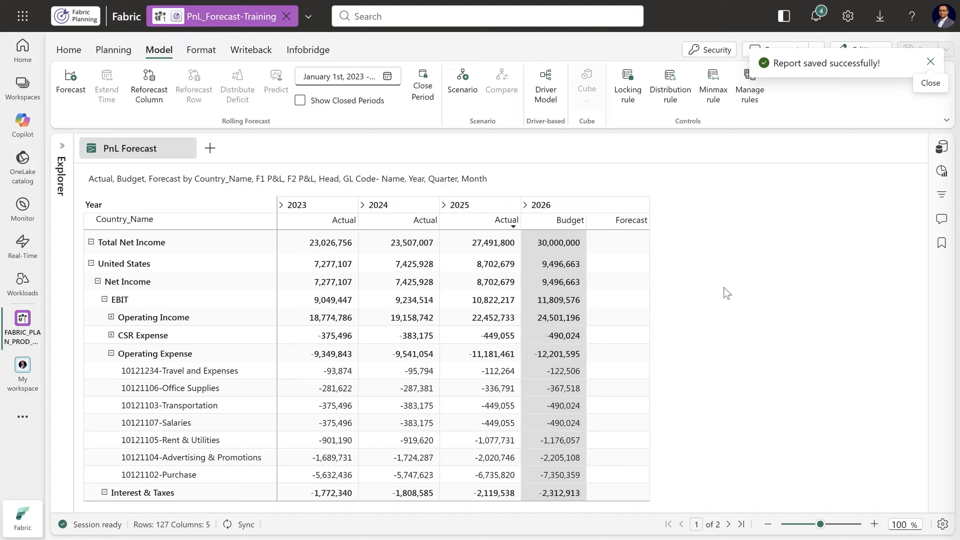
Open the Predict settings for the 2026 Forecast cell of Total Net Income and bring that column into view
left_click(622, 245)
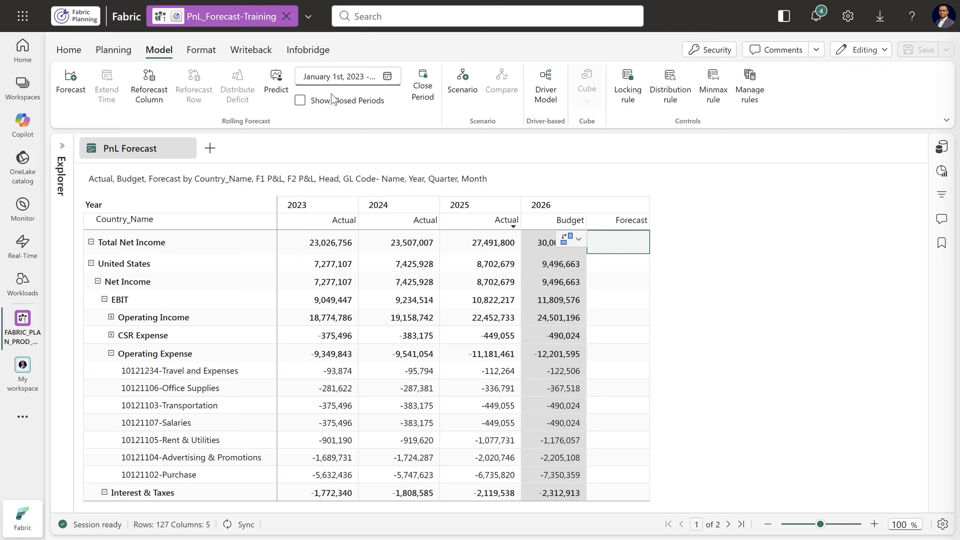
left_click(275, 87)
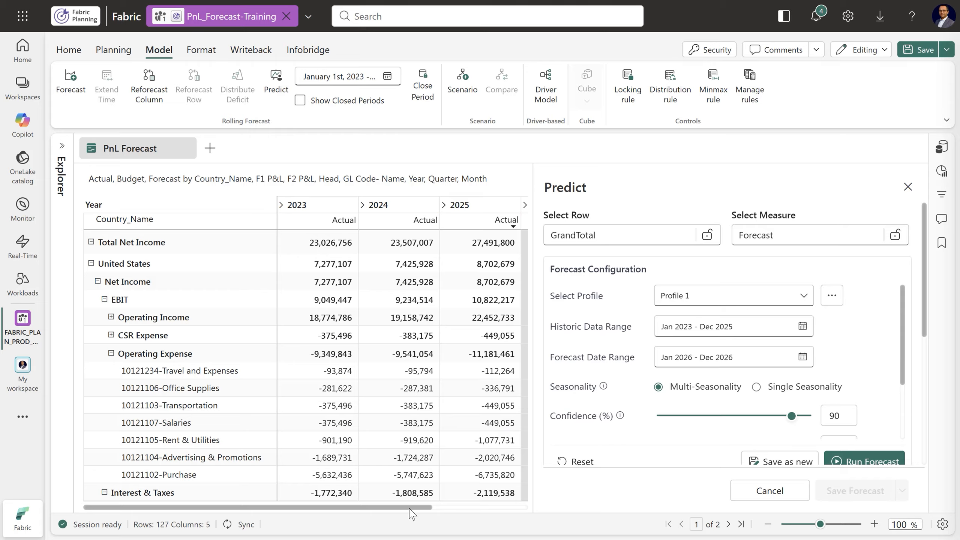
left_click_drag(410, 509, 519, 508)
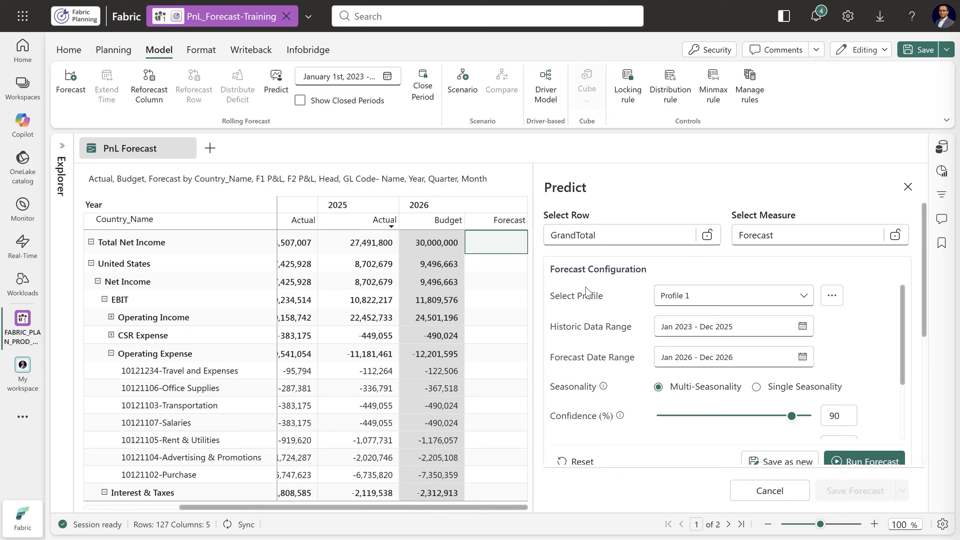
Check how the Predict row follows the Forecast cells from United States down to Operating Income, and return to Total Net Income
left_click(498, 264)
left_click(499, 282)
left_click(499, 300)
left_click(499, 318)
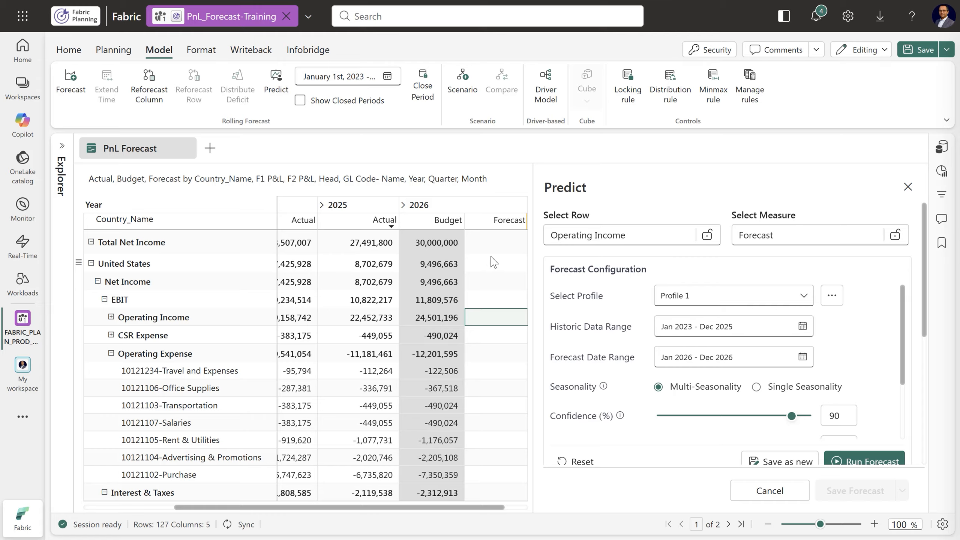
left_click(496, 244)
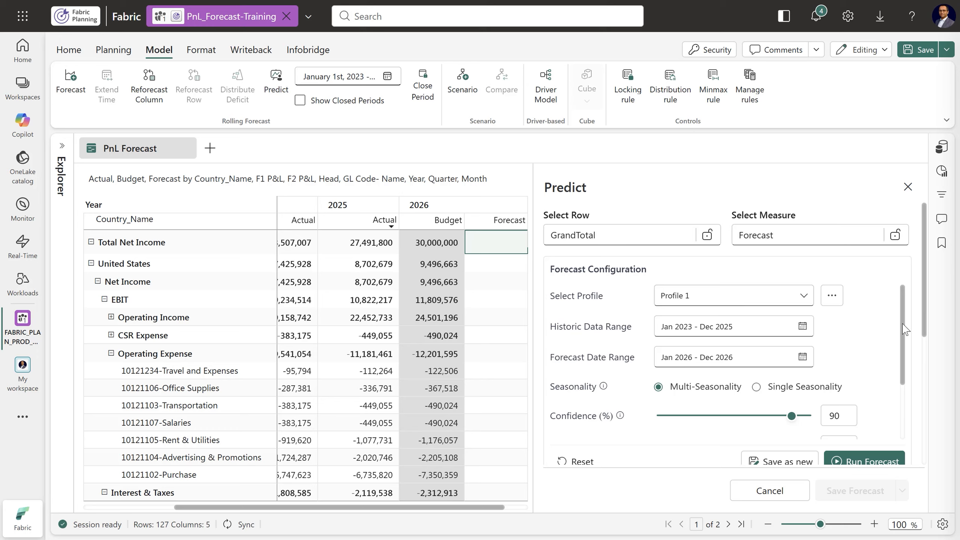
Review the forecast configuration, run the forecast for Total Net Income with the default settings, and view the preview graph
scroll(905, 329, "down", 1)
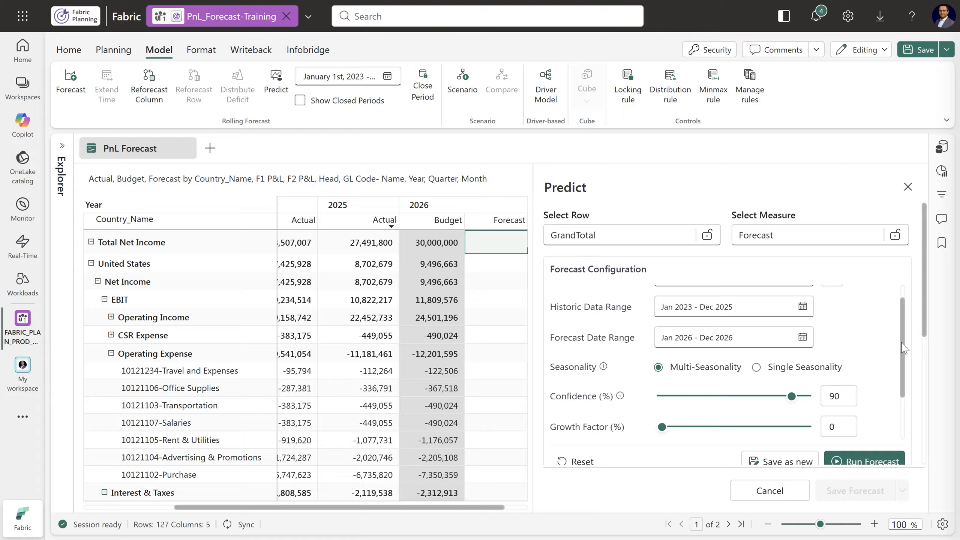
left_click_drag(902, 344, 906, 387)
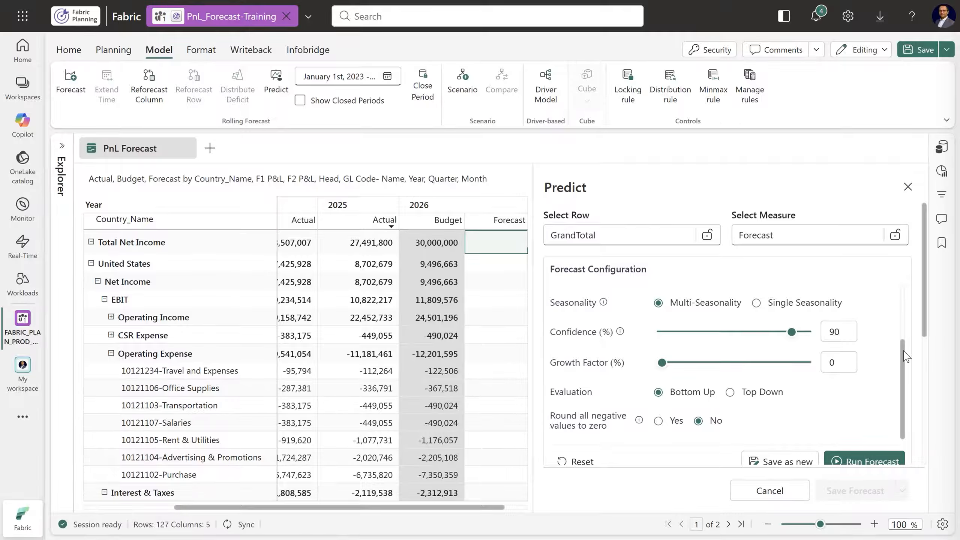
scroll(927, 333, "down", 4)
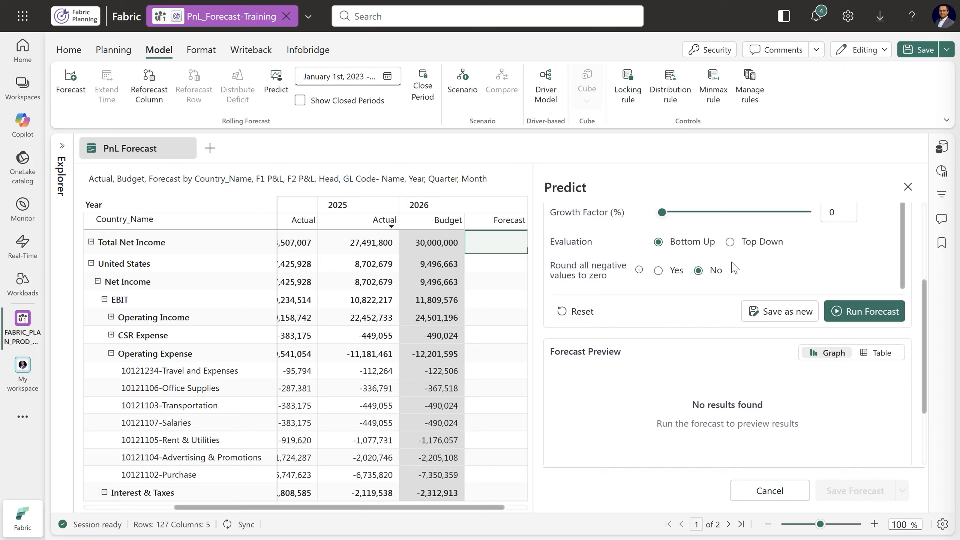
left_click(868, 315)
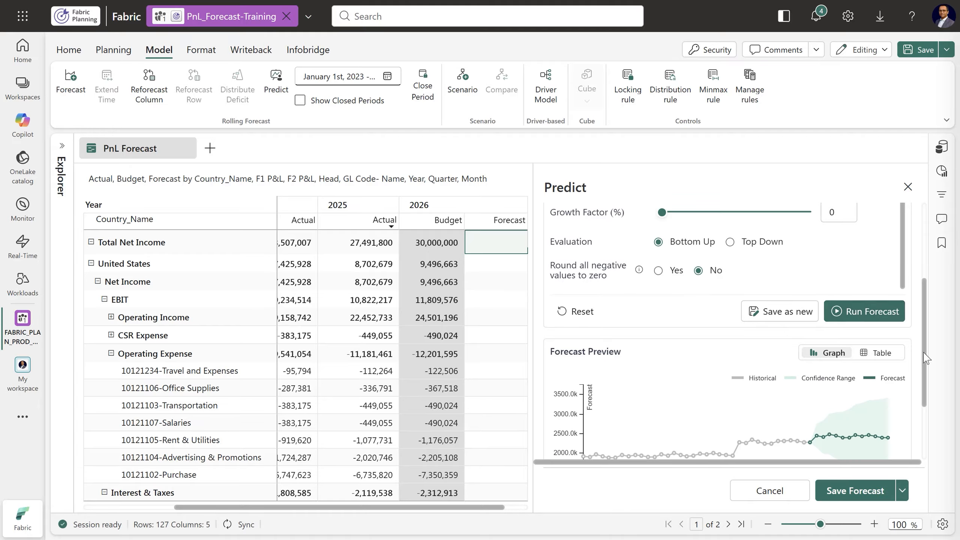
scroll(625, 398, "down", 3)
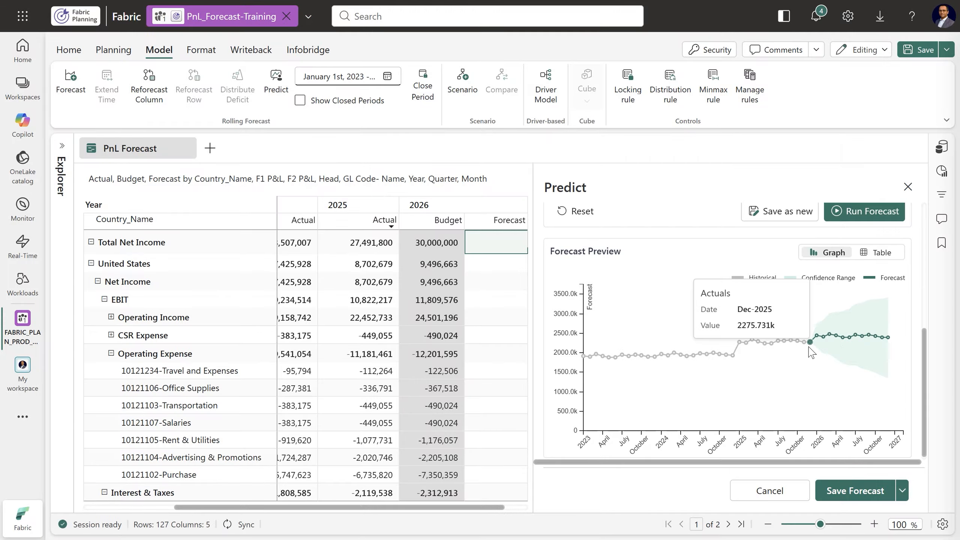
Save the Total Net Income prediction to the Forecast measure for Jan 2026 - Dec 2026, and save the report
left_click(878, 253)
left_click(821, 259)
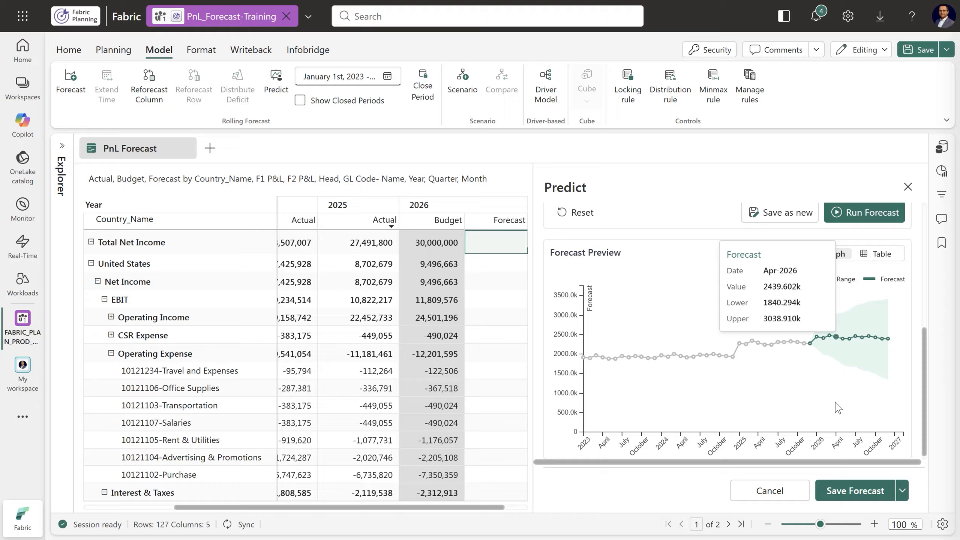
left_click(853, 499)
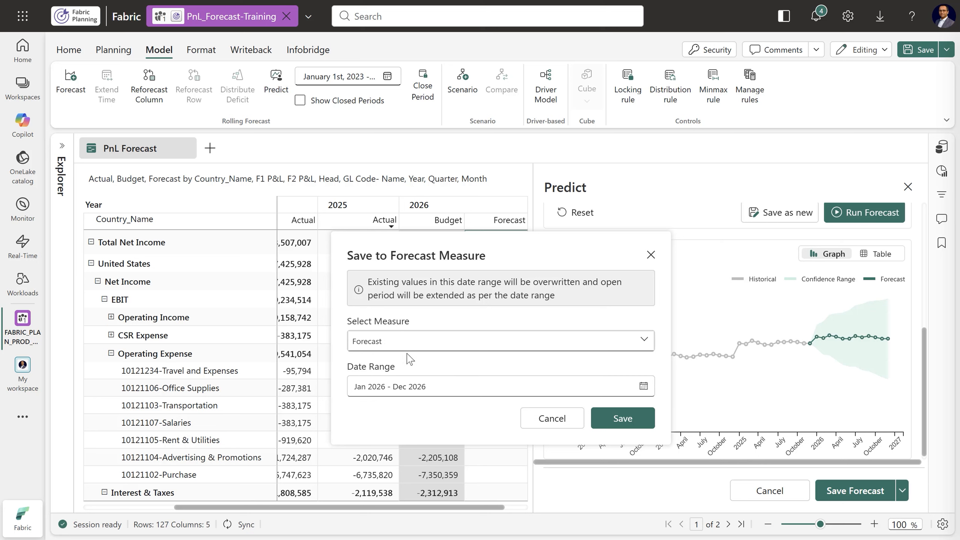
left_click(635, 425)
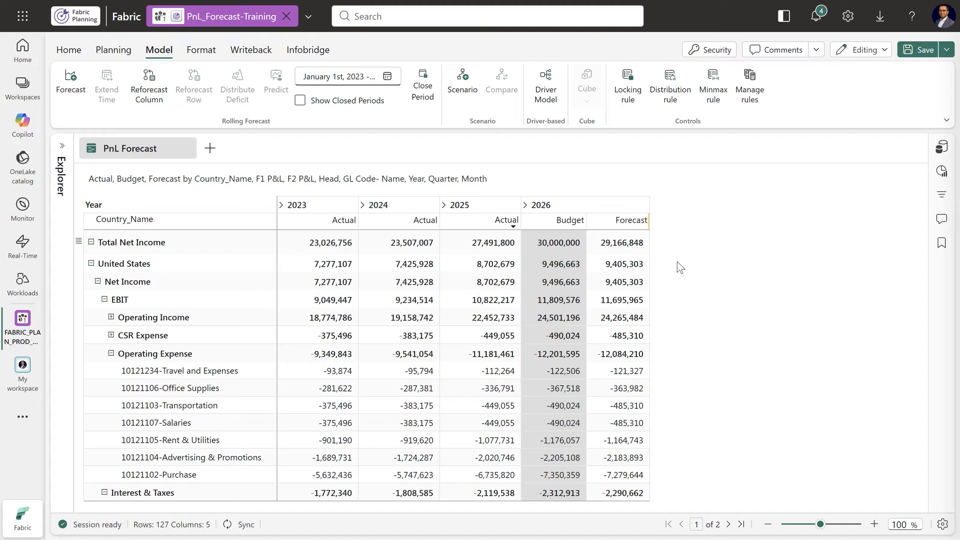
left_click(922, 50)
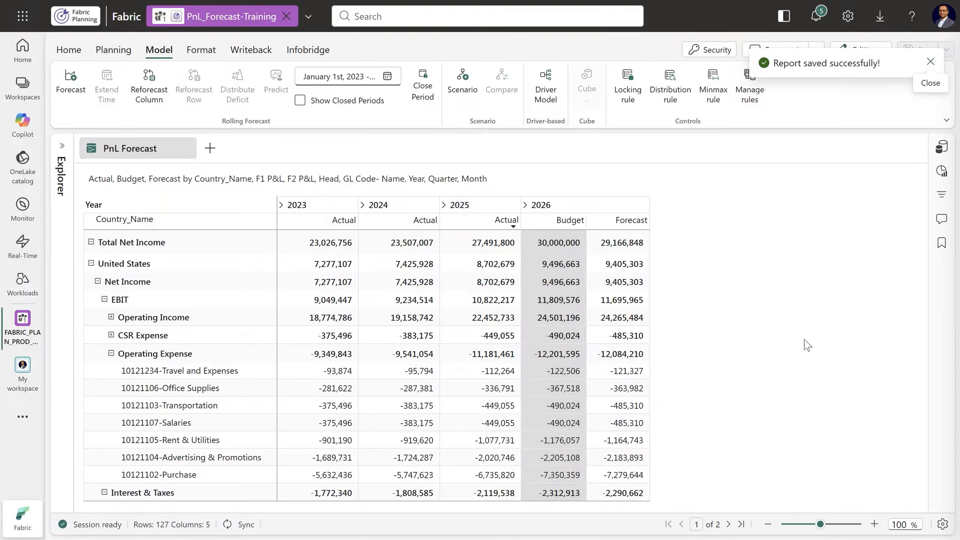
left_click(930, 64)
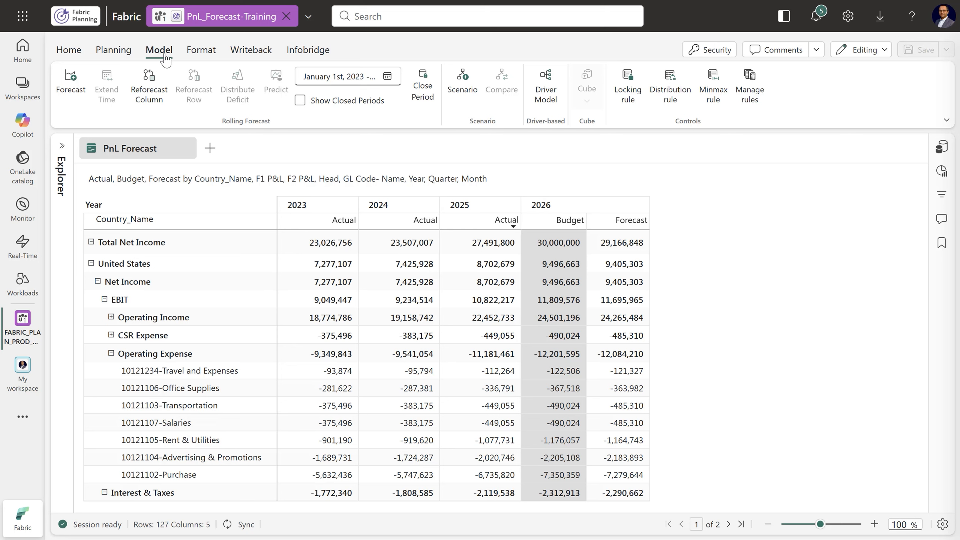
Set up a new forecast measure named Devation with both the Closed Period and the Open Period set to Formula
left_click(76, 102)
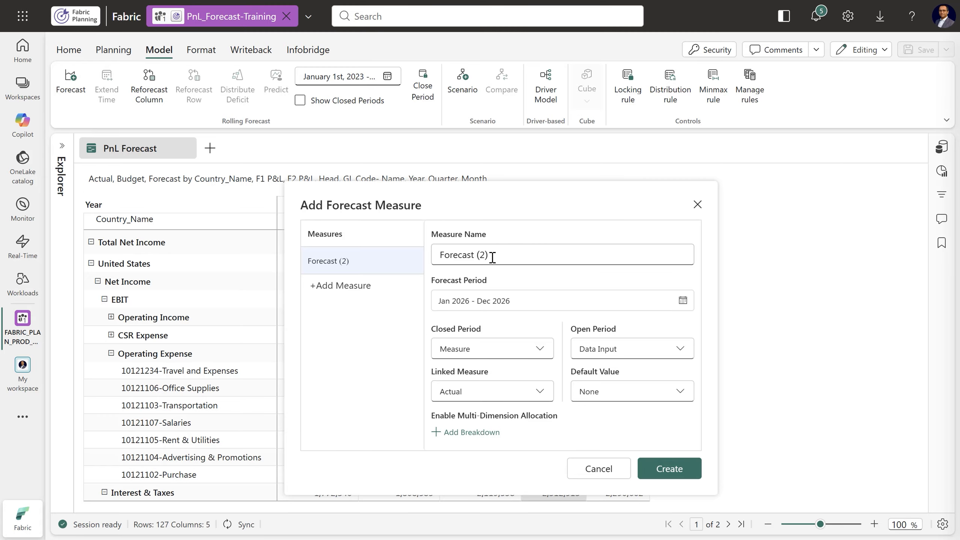
left_click_drag(491, 254, 424, 261)
type("D")
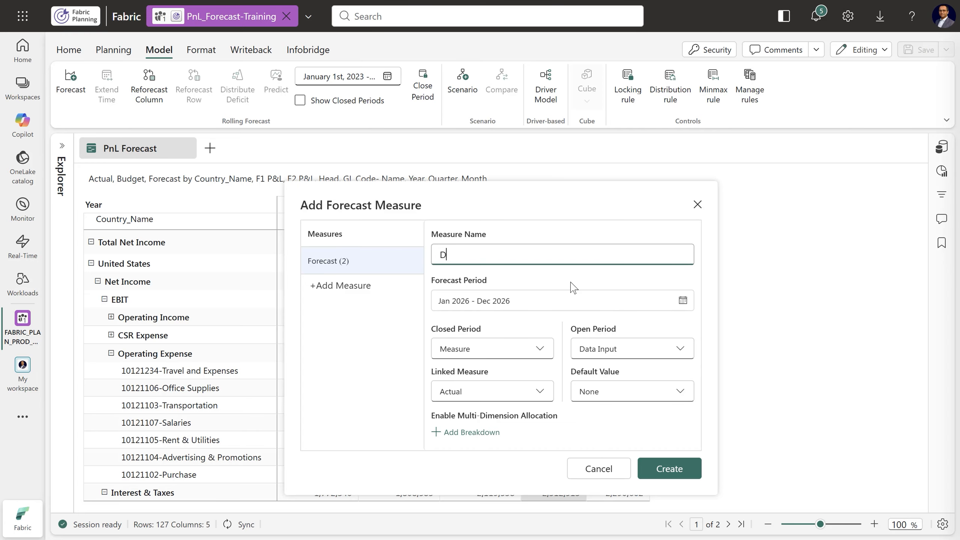
type("evation")
left_click(516, 351)
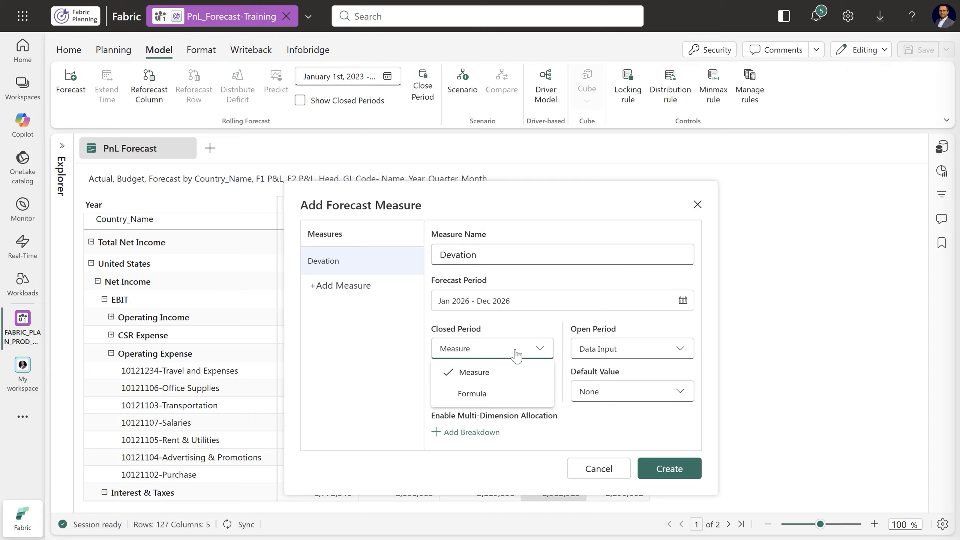
left_click(480, 394)
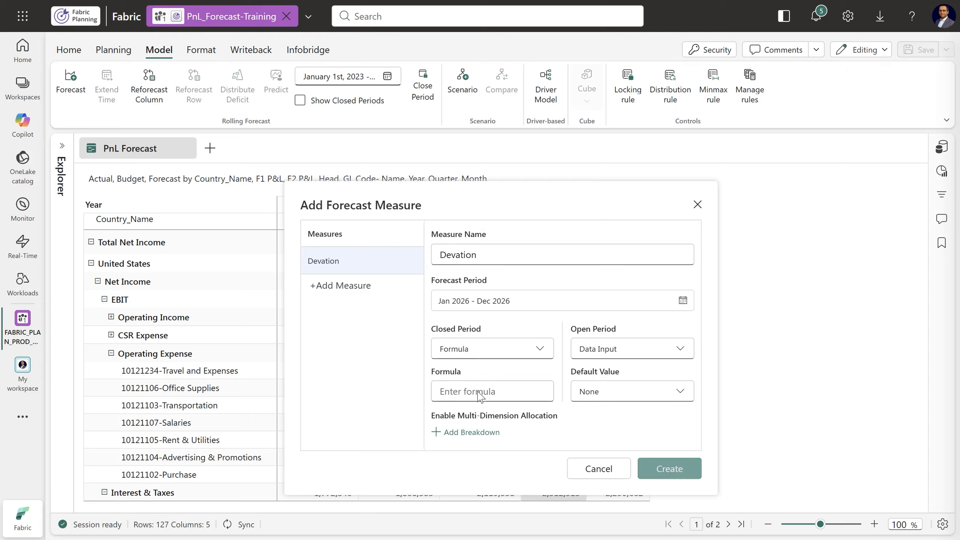
left_click(608, 351)
left_click(608, 390)
Enter ABS([Forecast]) - ABS([Budget]) as the closed period formula and copy its text
left_click(501, 391)
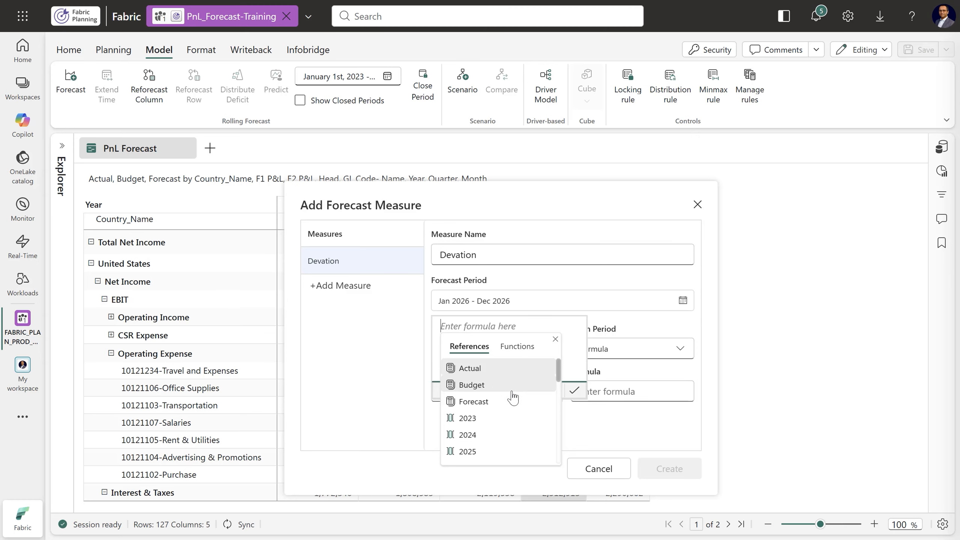
type("ABS(Fore")
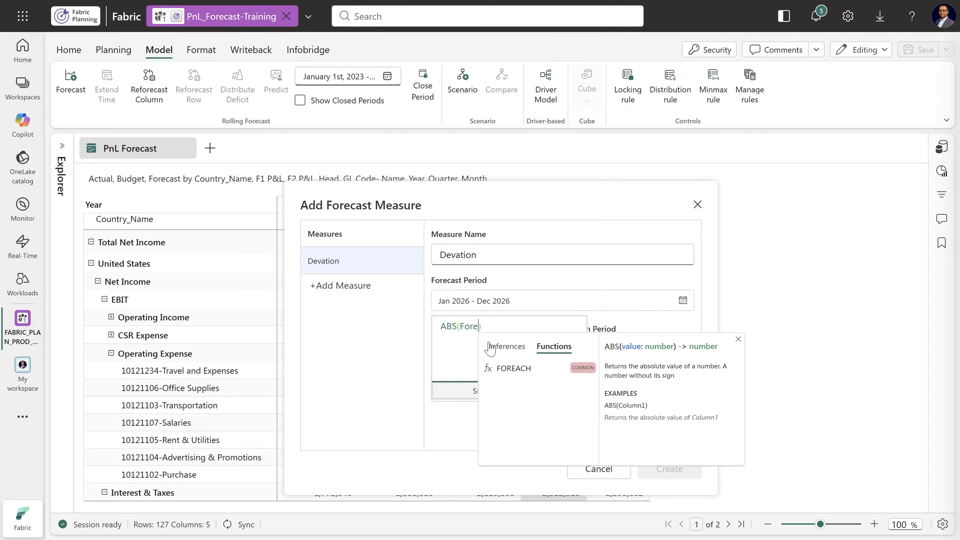
left_click(491, 347)
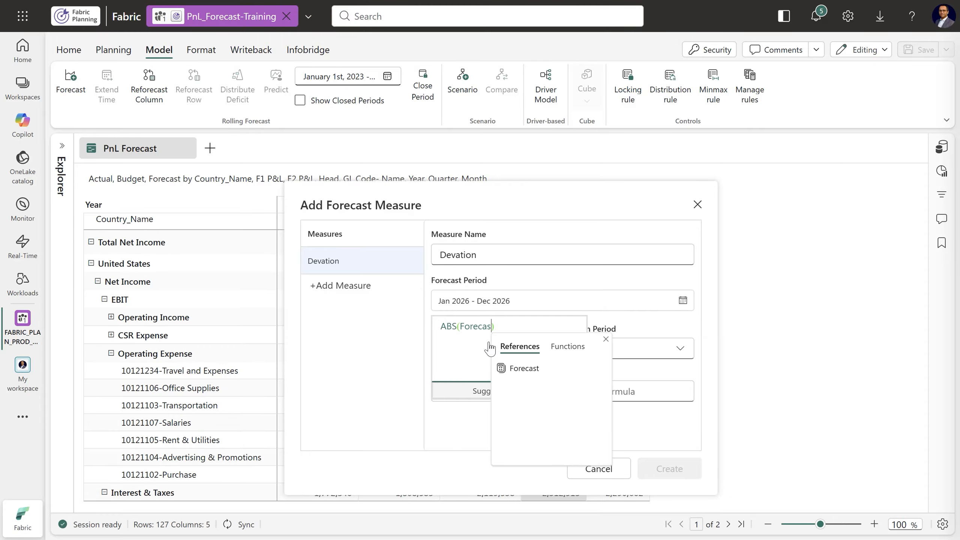
left_click(519, 371)
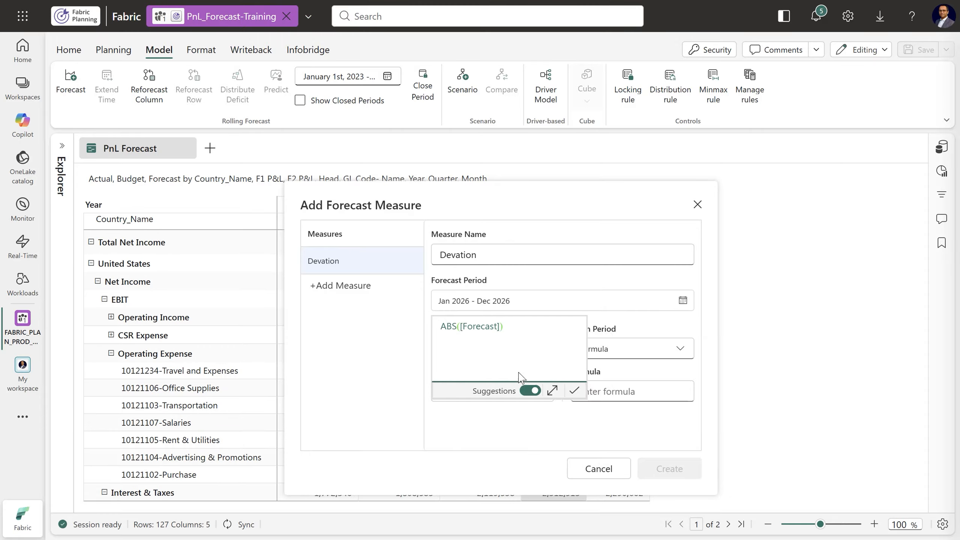
type("- AB")
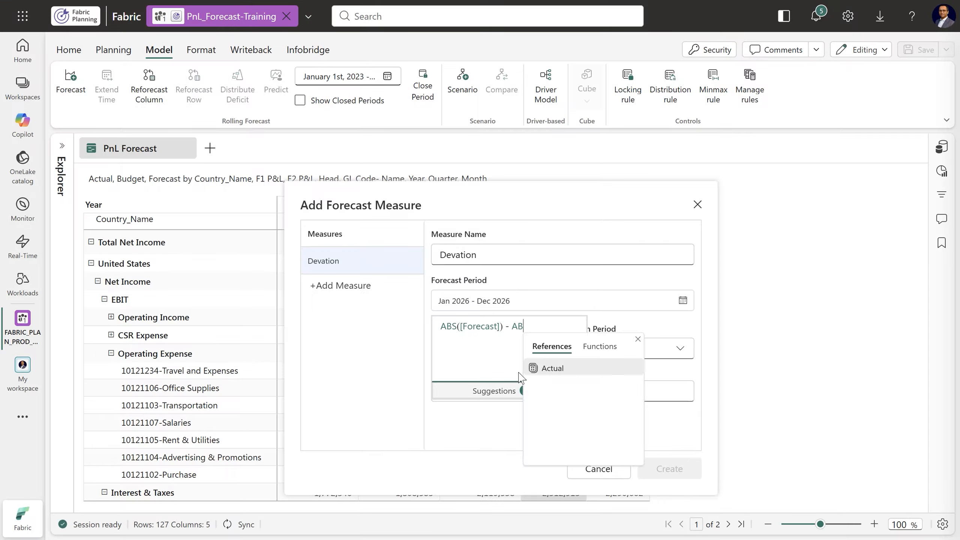
type("S(Budge")
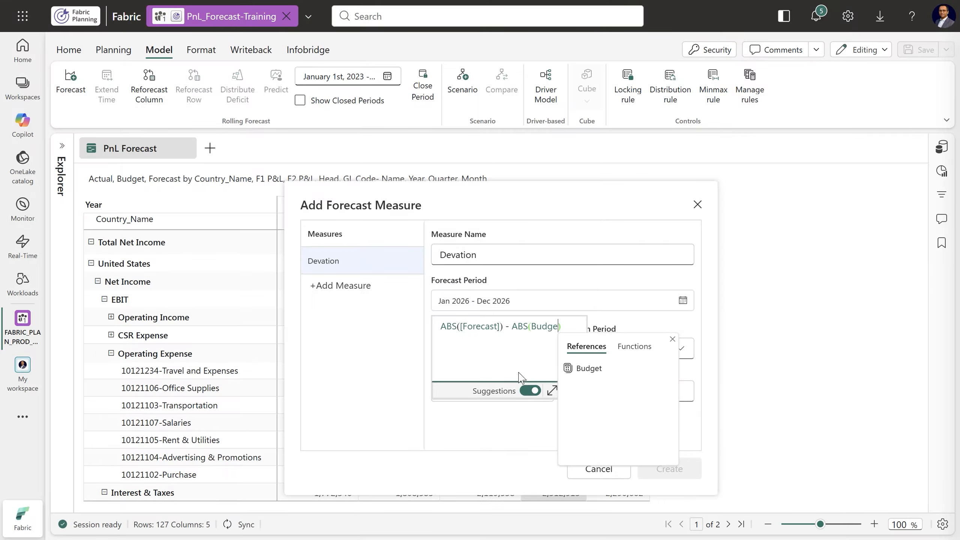
key("Tab")
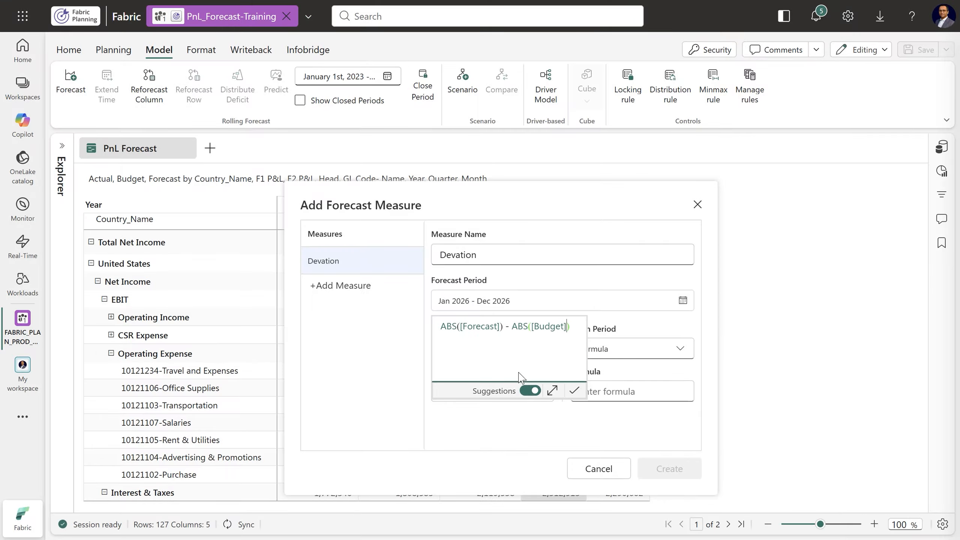
left_click_drag(570, 326, 450, 328)
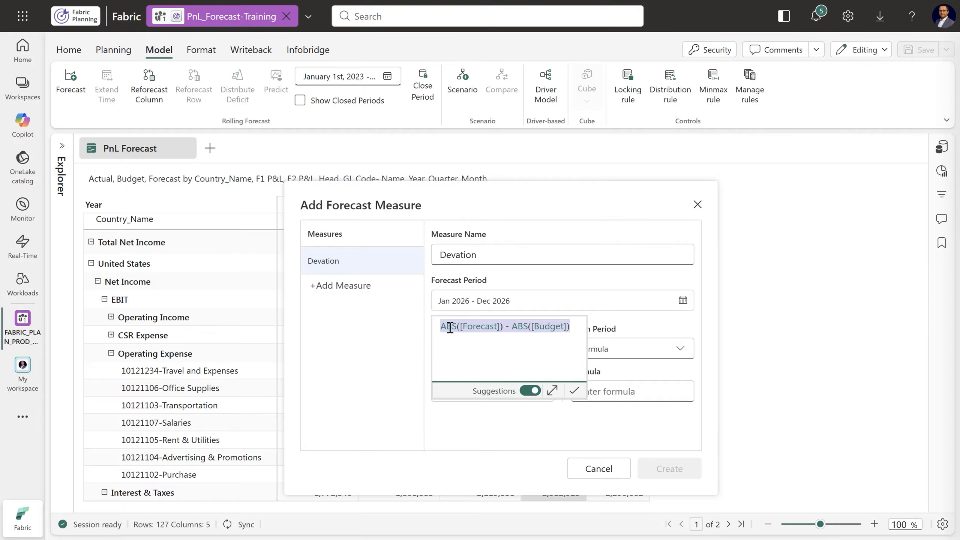
right_click(479, 327)
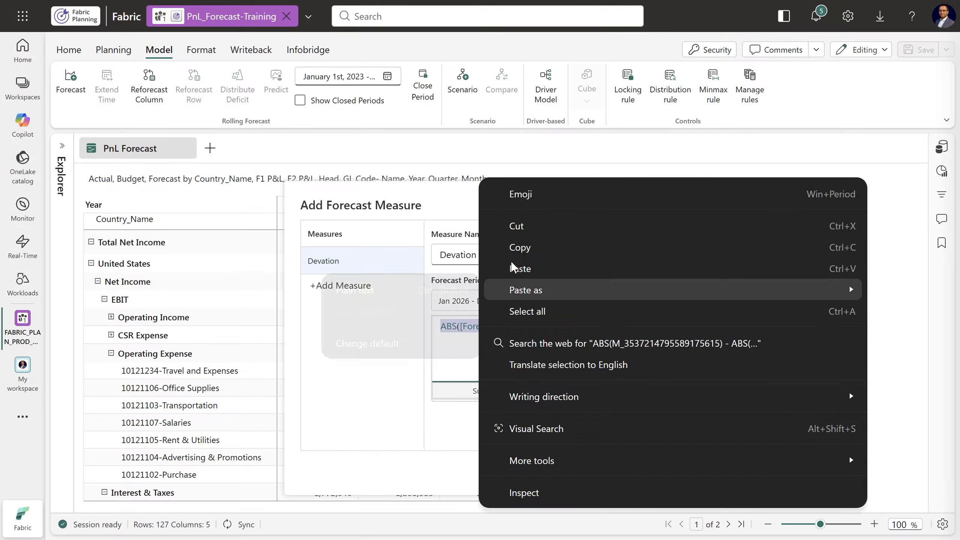
left_click(515, 250)
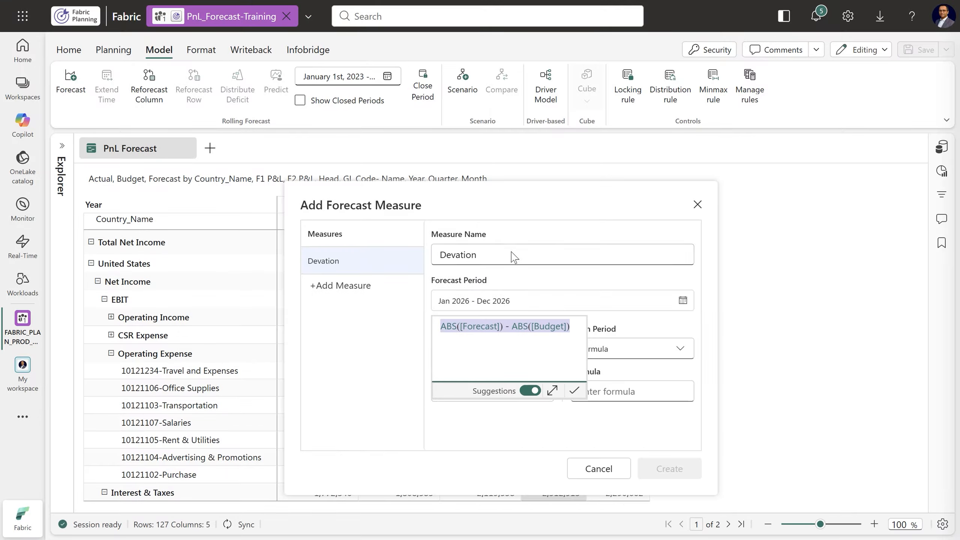
left_click(574, 393)
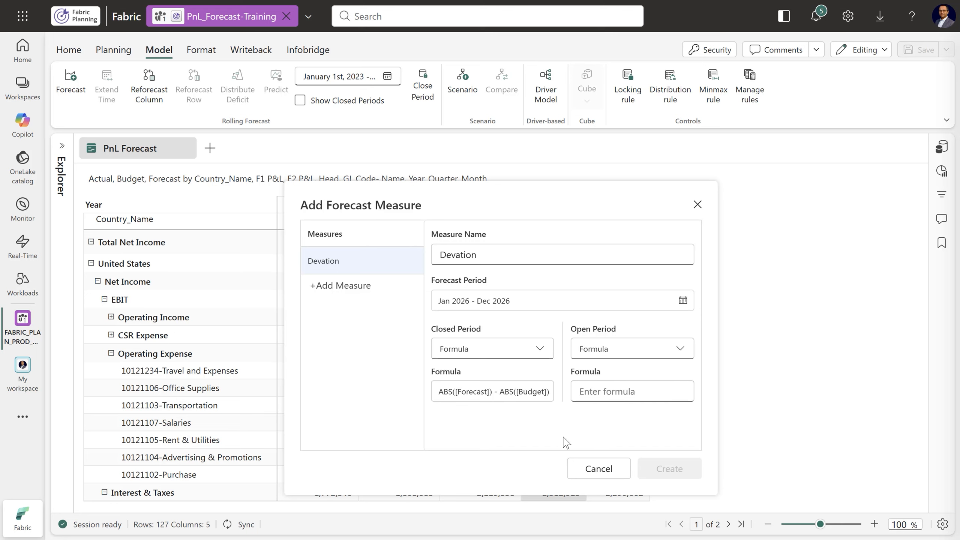
Create the measure with ABS([Forecast]) - ABS([Budget]) as the open period formula too, and widen its new column slightly
left_click(656, 391)
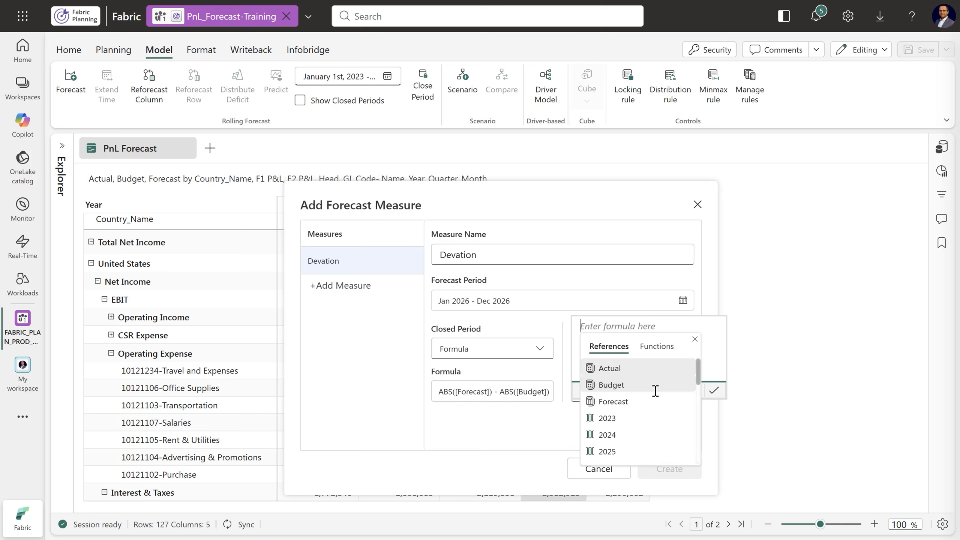
right_click(609, 325)
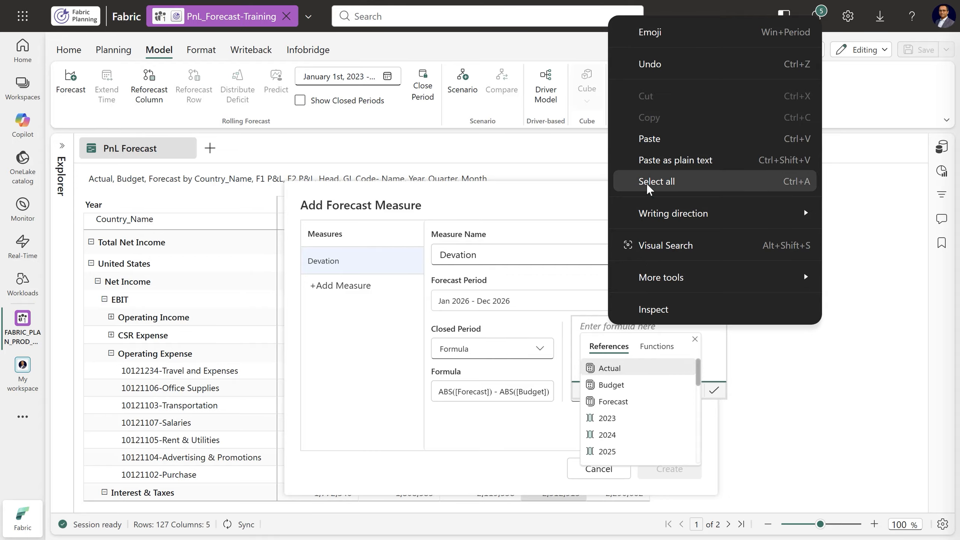
left_click(619, 135)
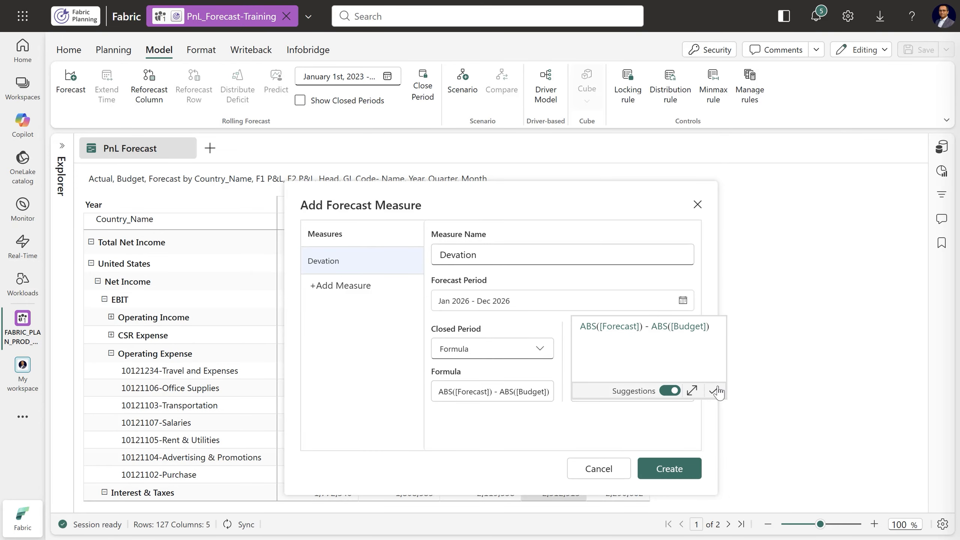
left_click(718, 394)
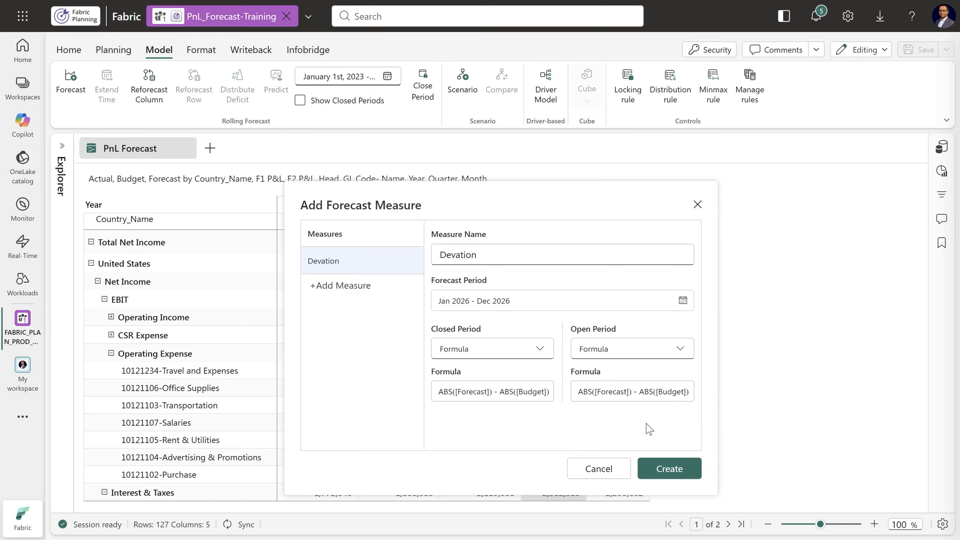
left_click(674, 473)
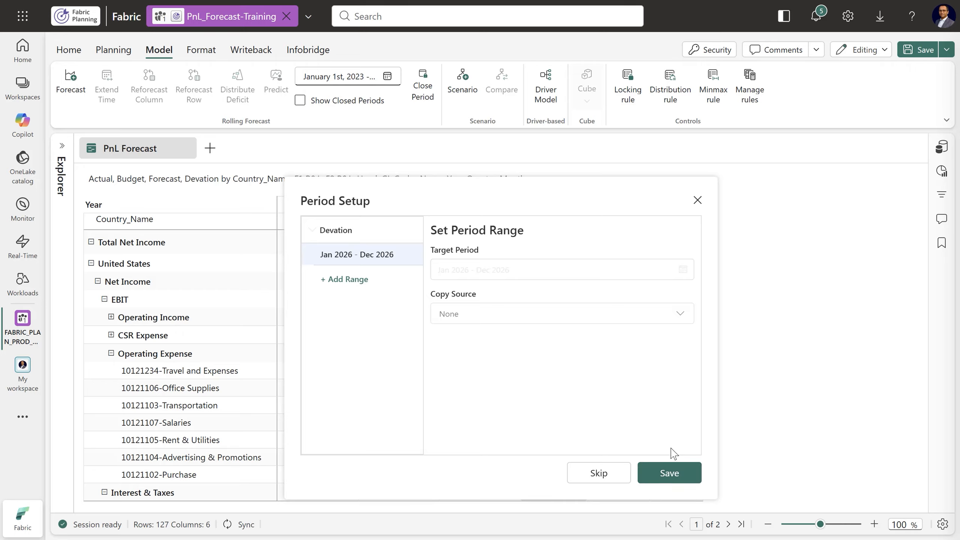
left_click(671, 475)
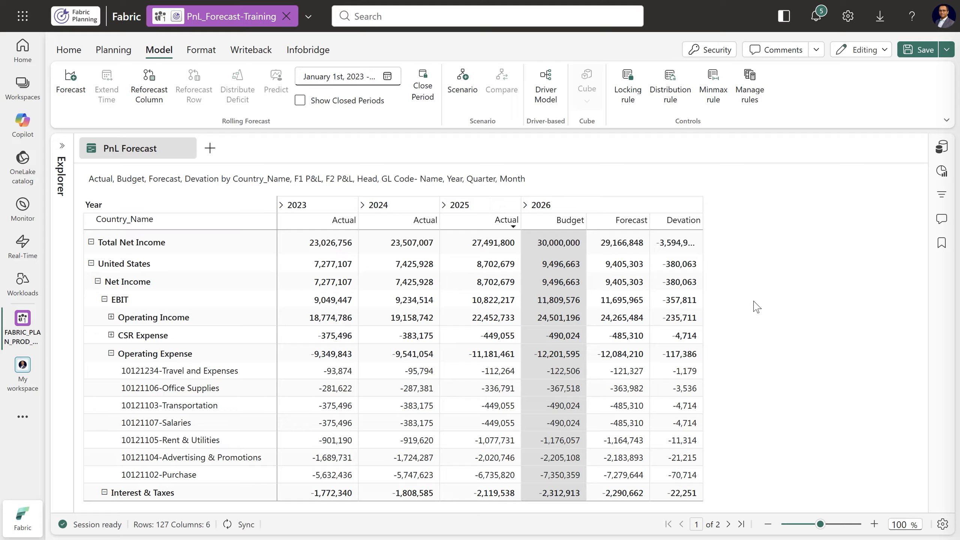
left_click_drag(707, 227, 723, 227)
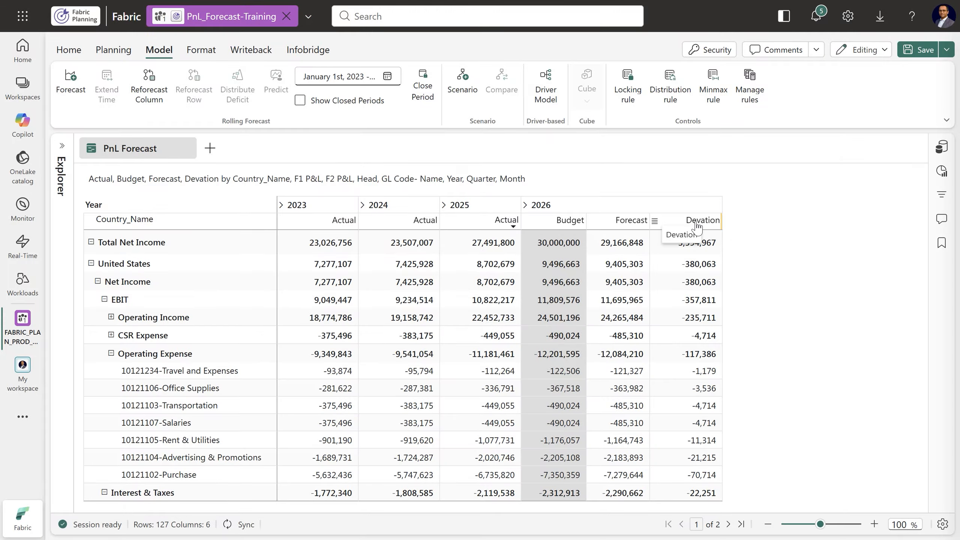
Change the title of the Devation measure to Deviation and save the report
left_click(656, 221)
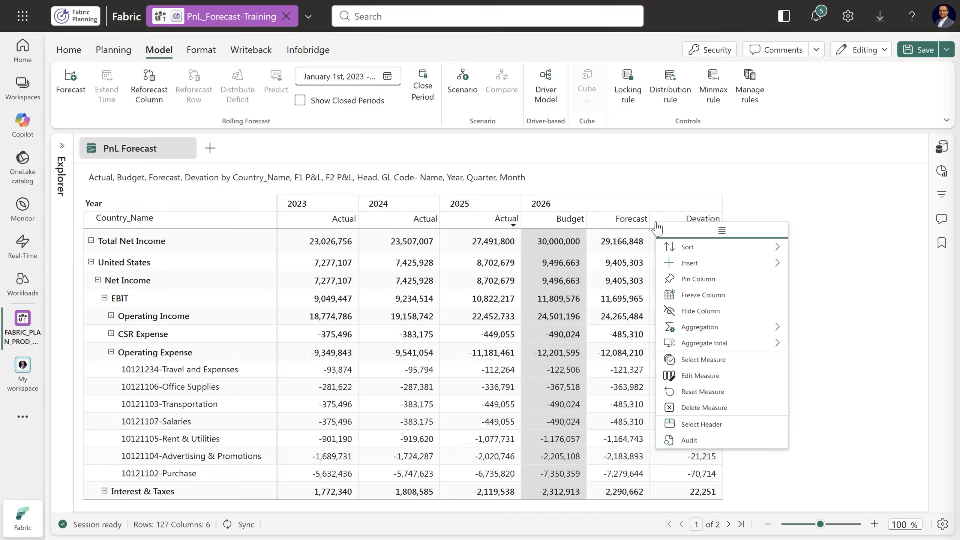
left_click(703, 377)
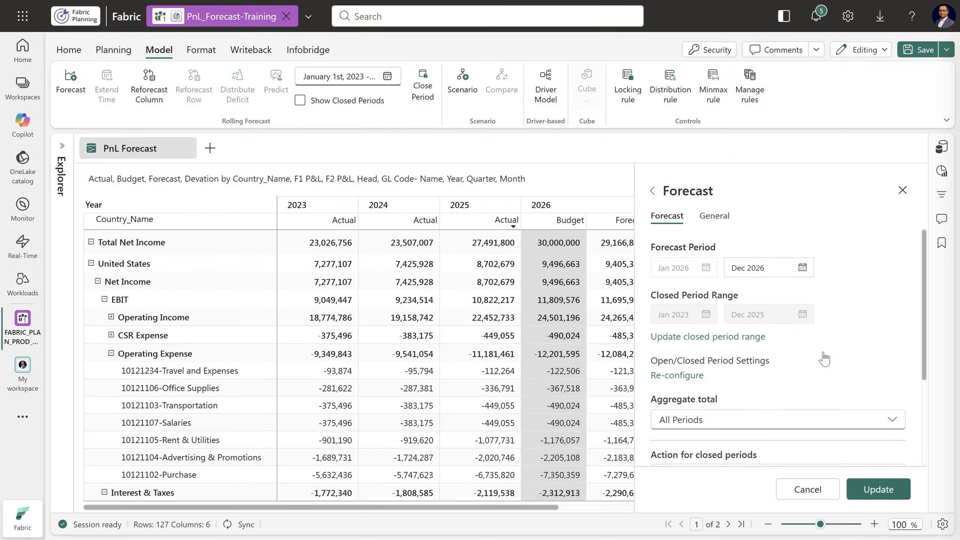
left_click(714, 219)
left_click(676, 267)
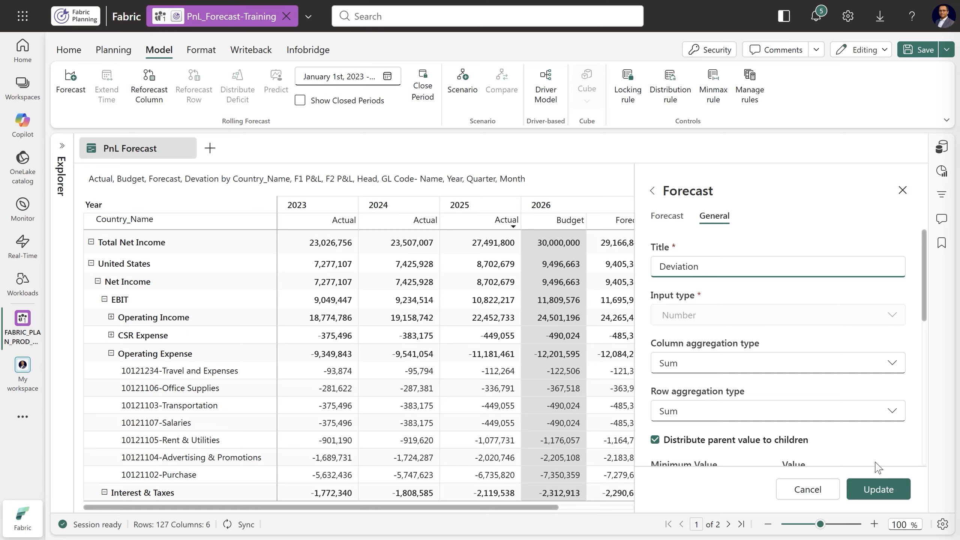
left_click(879, 494)
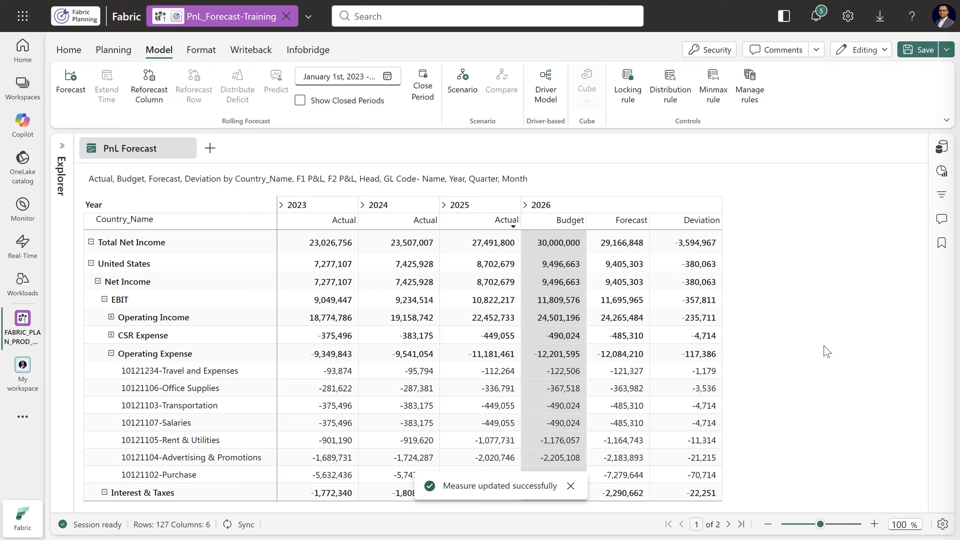
left_click(919, 50)
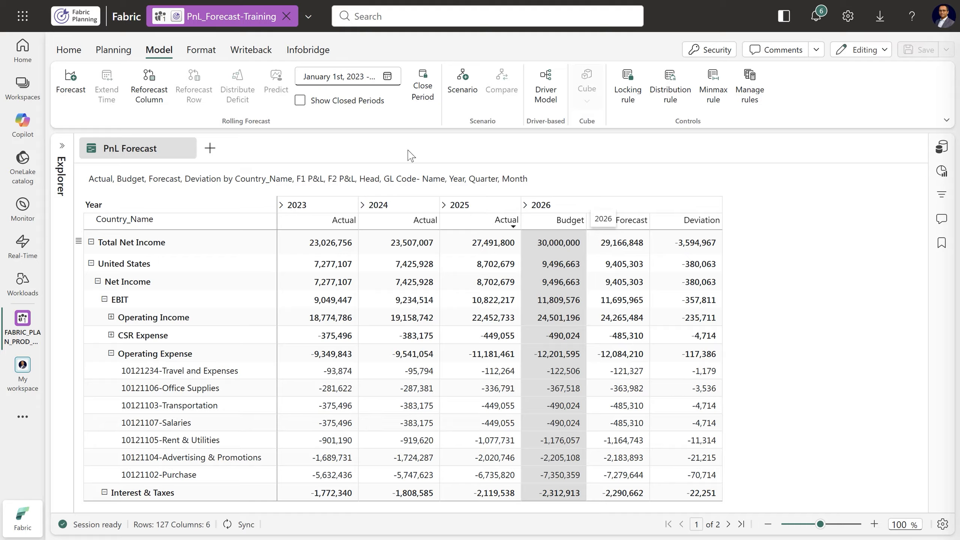
Create a conditional formatting rule titled Bgt(-ve)Values and apply it to Budget
left_click(201, 50)
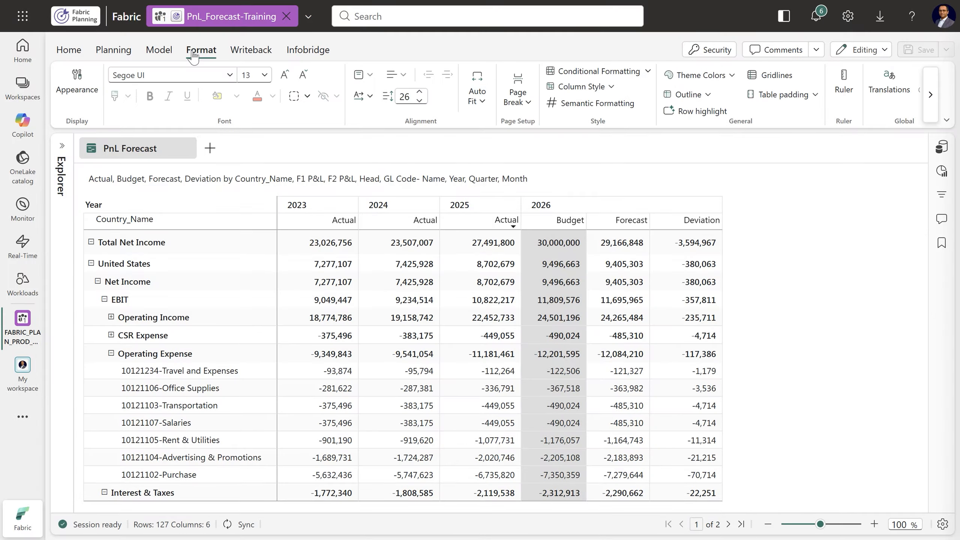
left_click(573, 72)
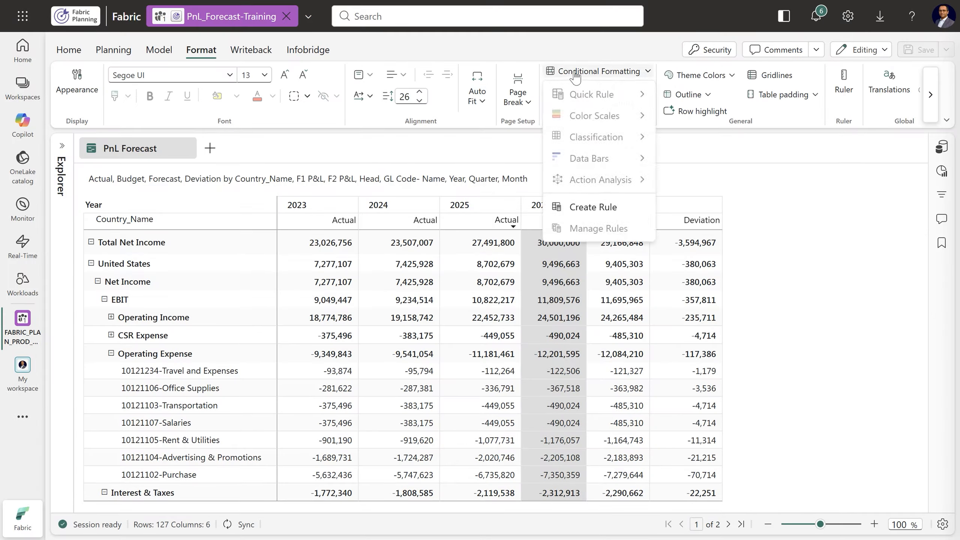
left_click(595, 208)
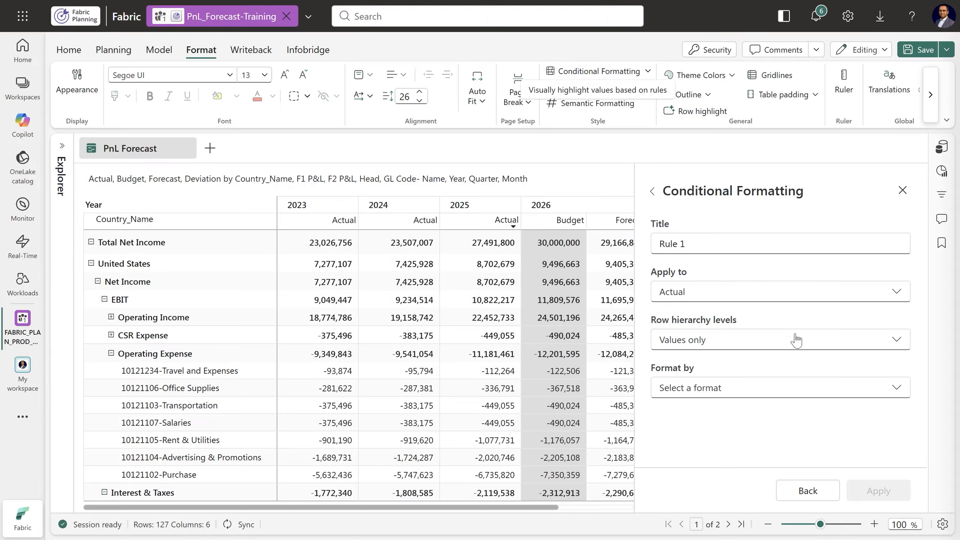
left_click(708, 251)
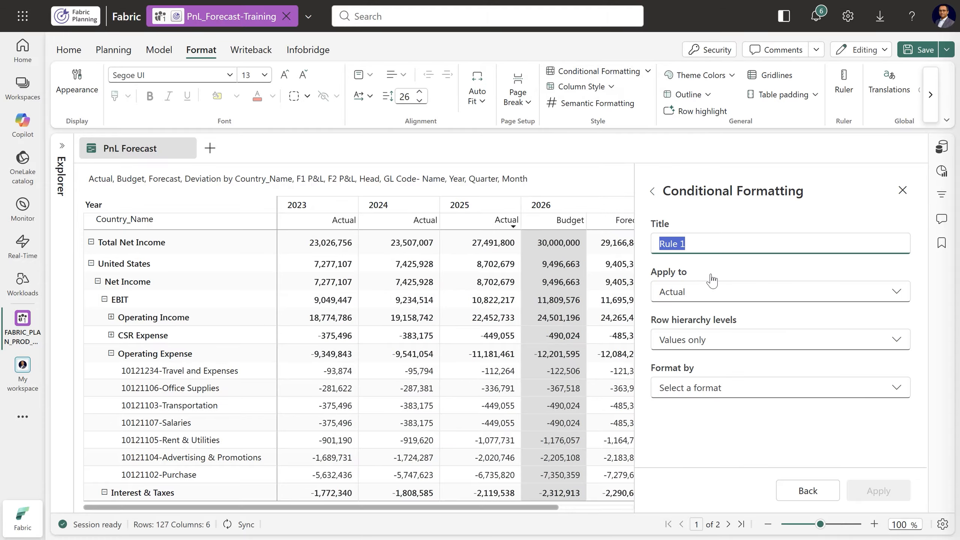
type("Bgt(-ve)Values")
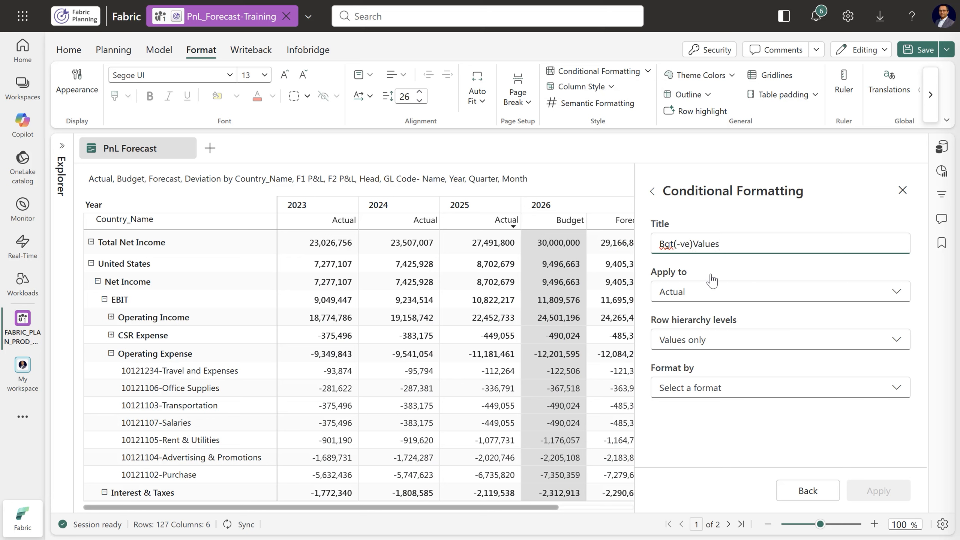
left_click(719, 300)
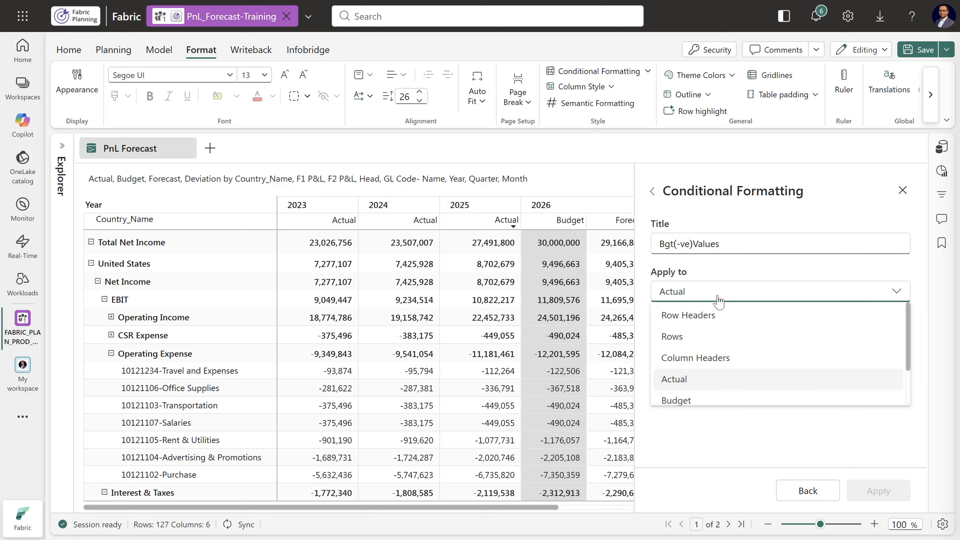
left_click(690, 400)
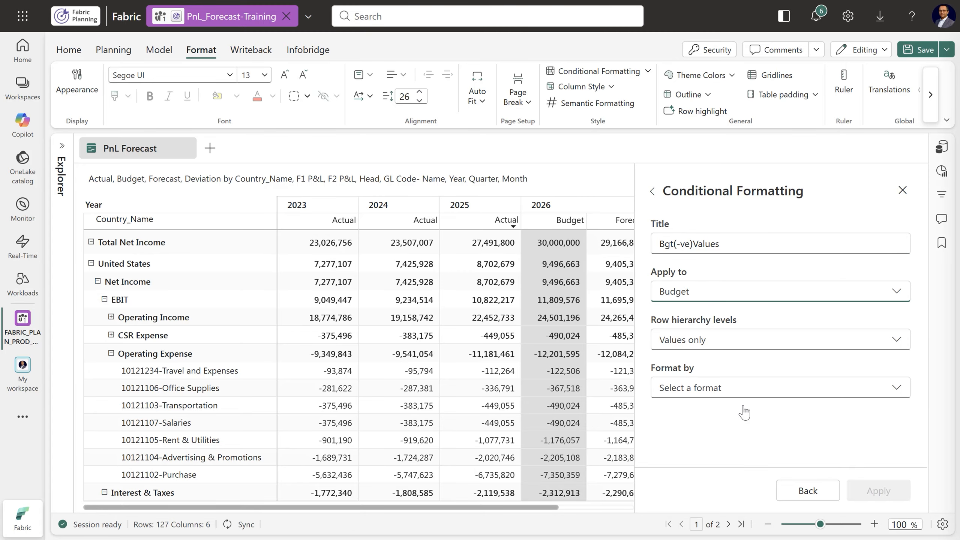
Format the Bgt(-ve)Values rule by Rules (If Conditions) with a red font color
left_click(737, 395)
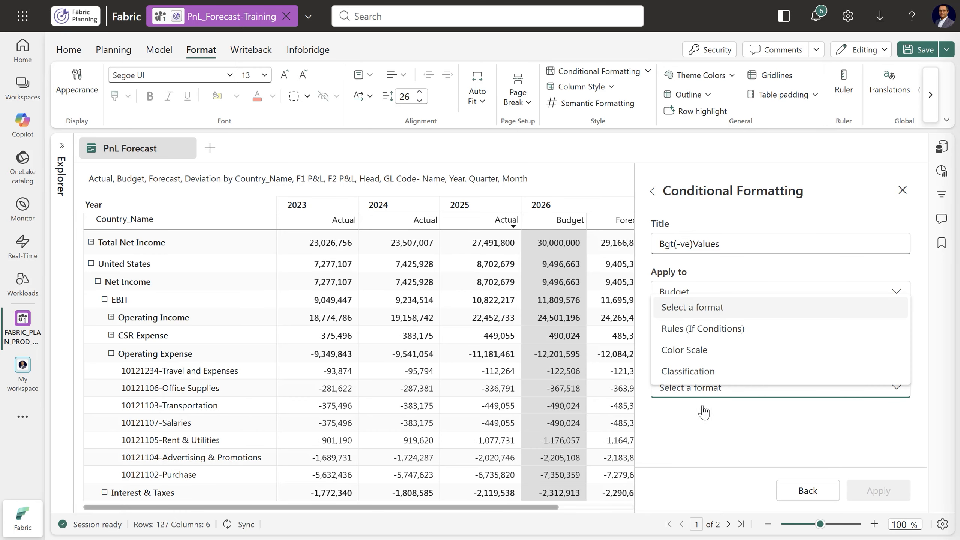
left_click(711, 342)
scroll(715, 340, "down", 3)
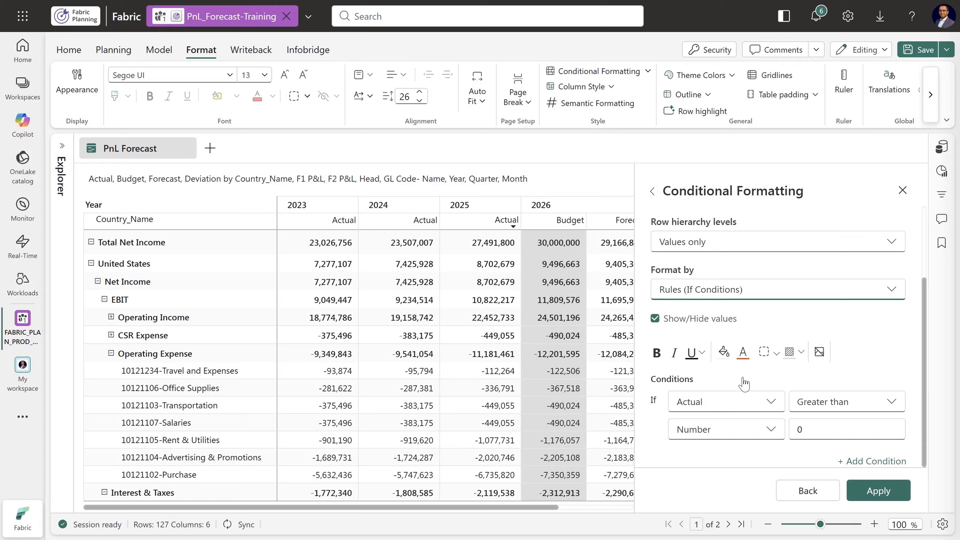
left_click(743, 353)
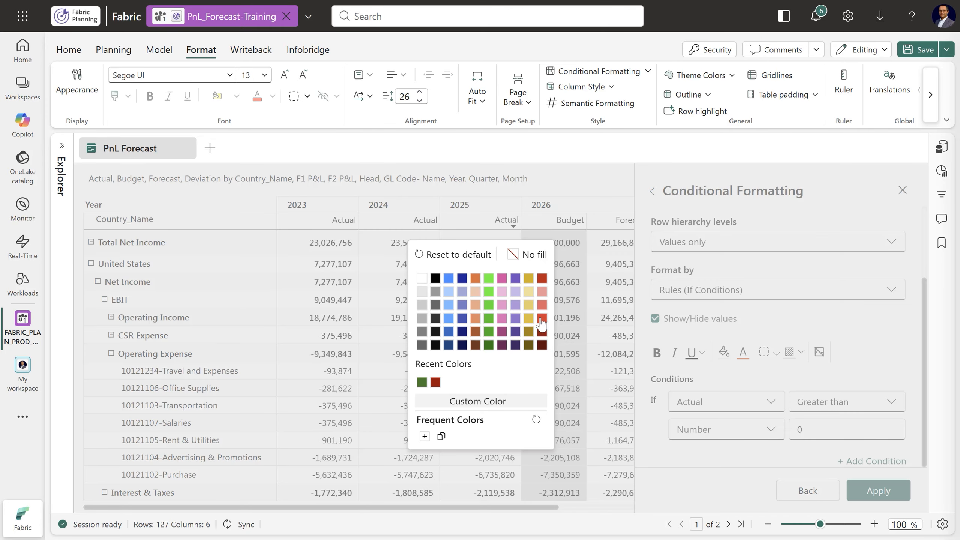
left_click(542, 318)
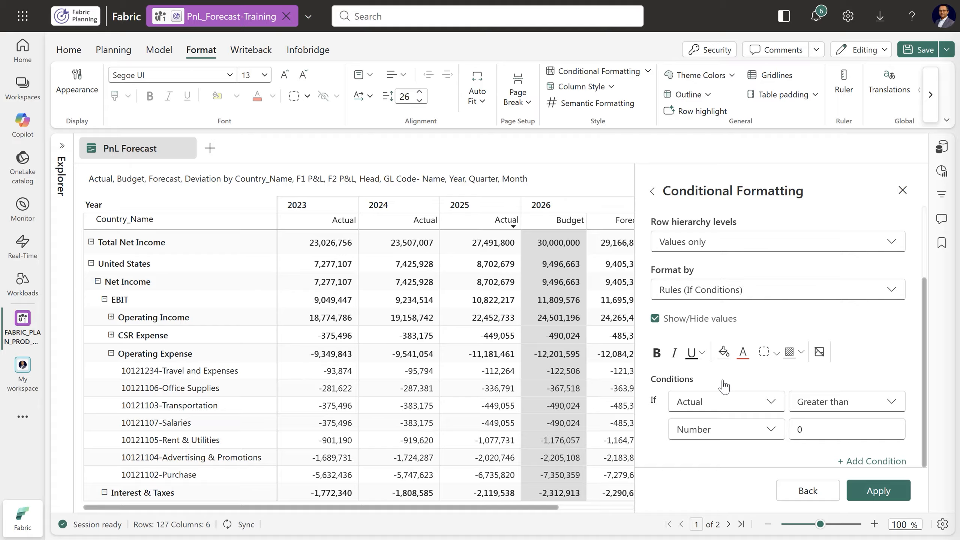
Set the rule's condition to Budget less than 0, make the text bold and apply the rule
left_click(735, 408)
scroll(725, 374, "down", 3)
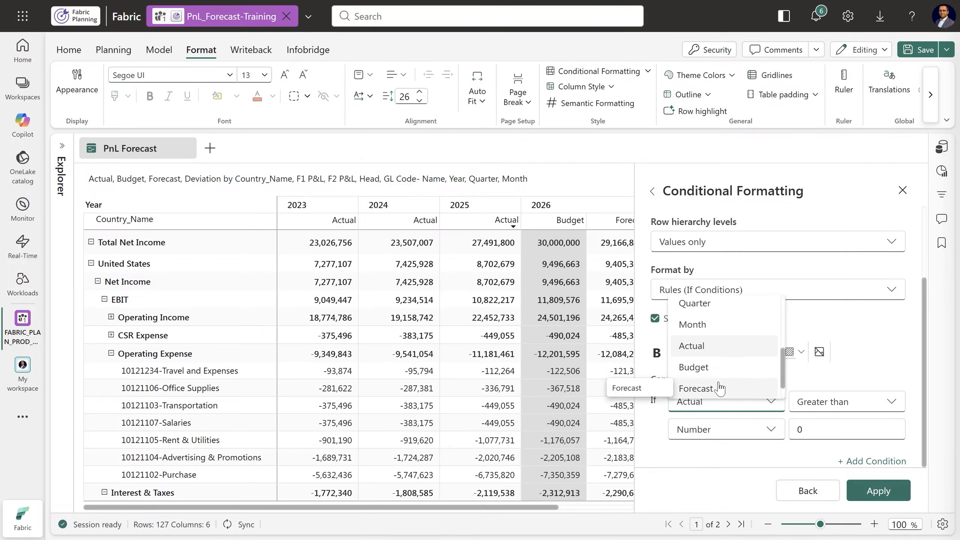
left_click(694, 367)
left_click(826, 406)
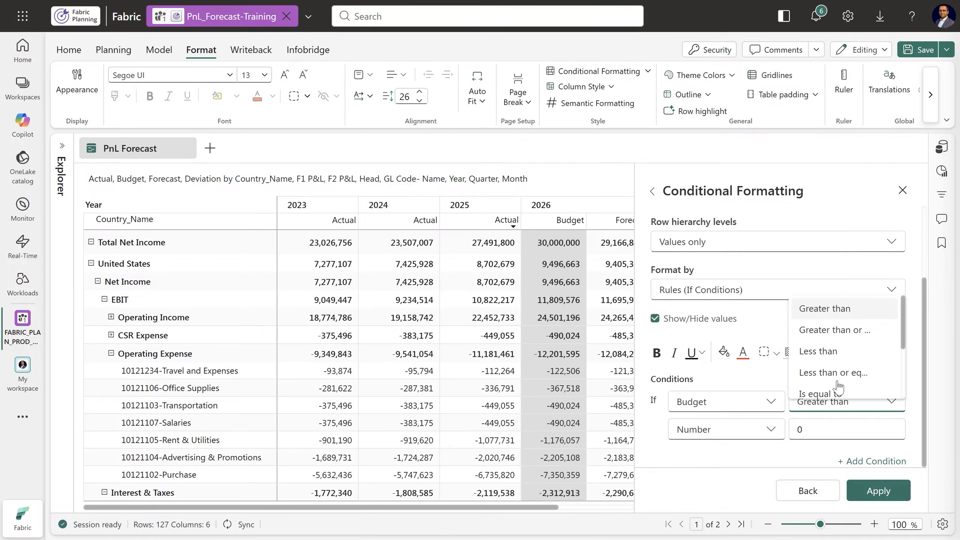
left_click(833, 353)
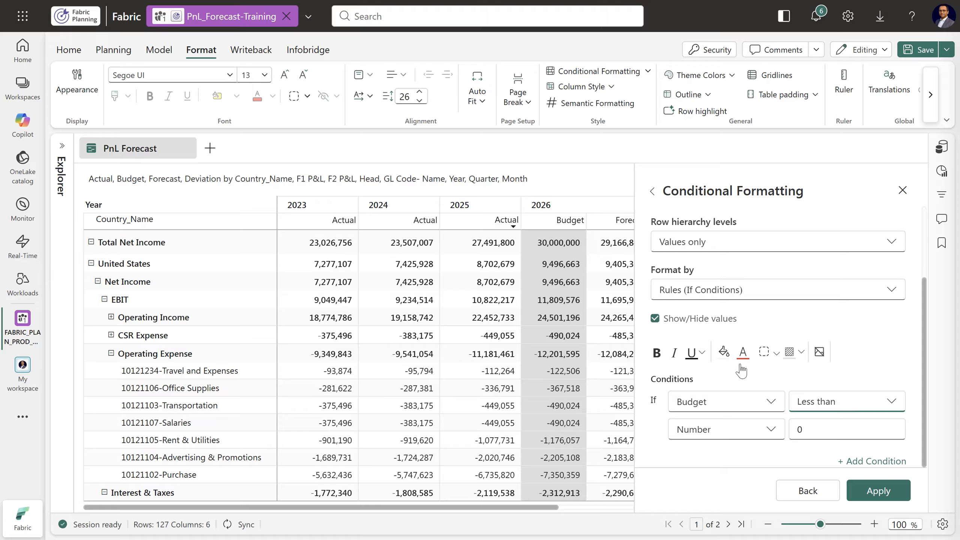
left_click(657, 352)
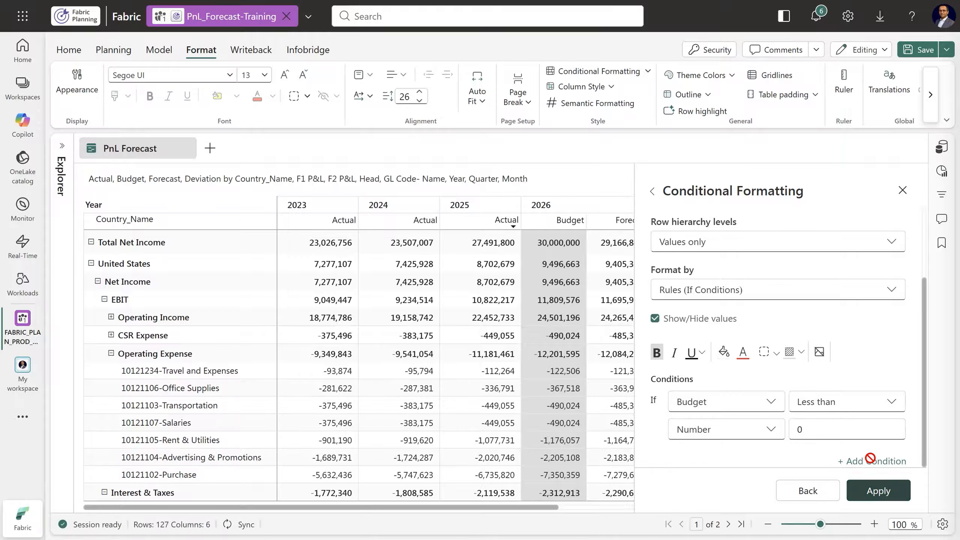
left_click(874, 490)
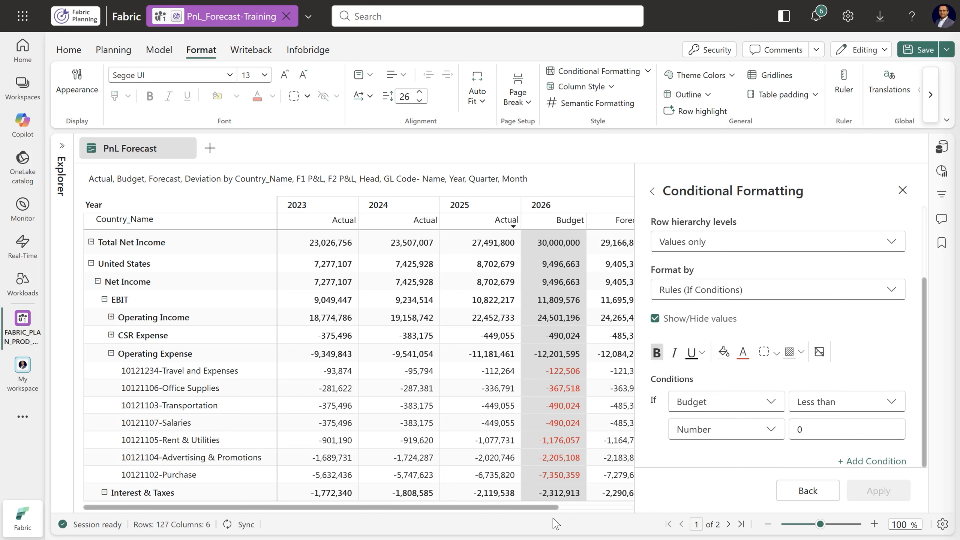
left_click_drag(549, 508, 639, 505)
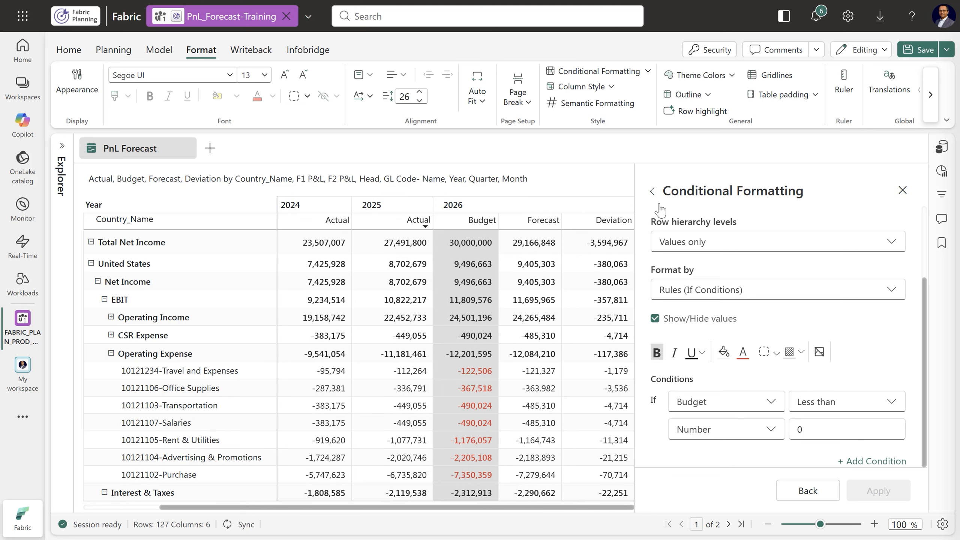
Duplicate the Bgt(-ve)Values rule and open the copy for editing
left_click(652, 191)
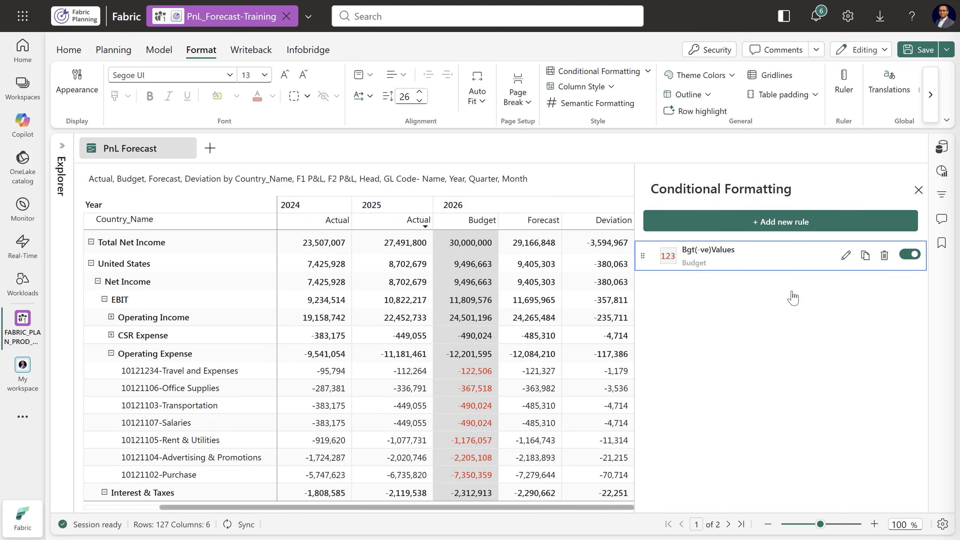
left_click(866, 256)
left_click(847, 288)
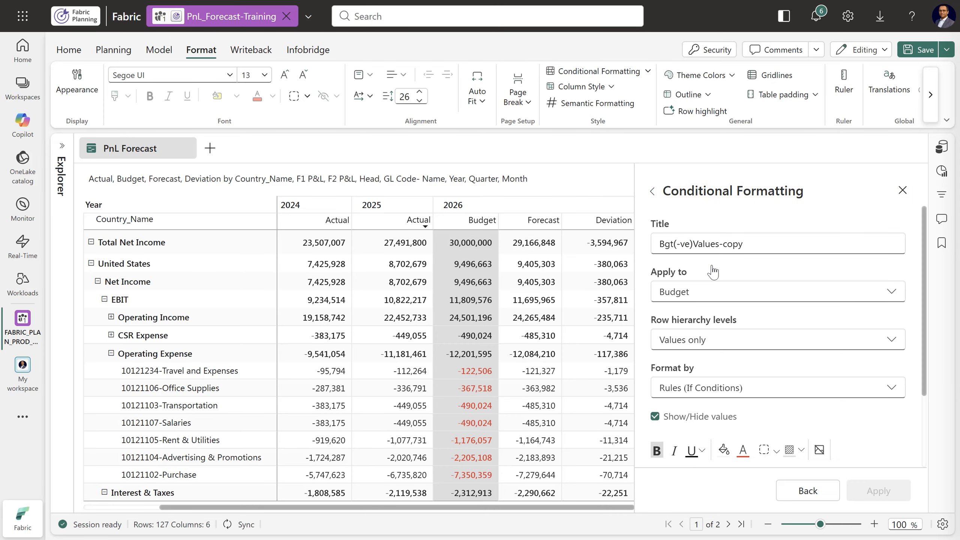
Rename the copied conditional formatting rule as Bgt(+ve)Totals
left_click(723, 244)
left_click_drag(724, 244, 770, 245)
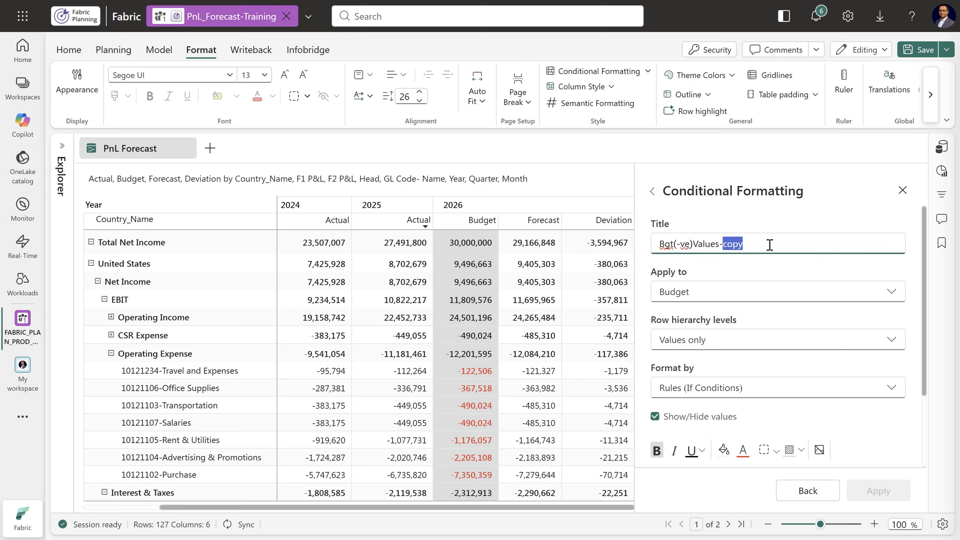
key("BackSpace")
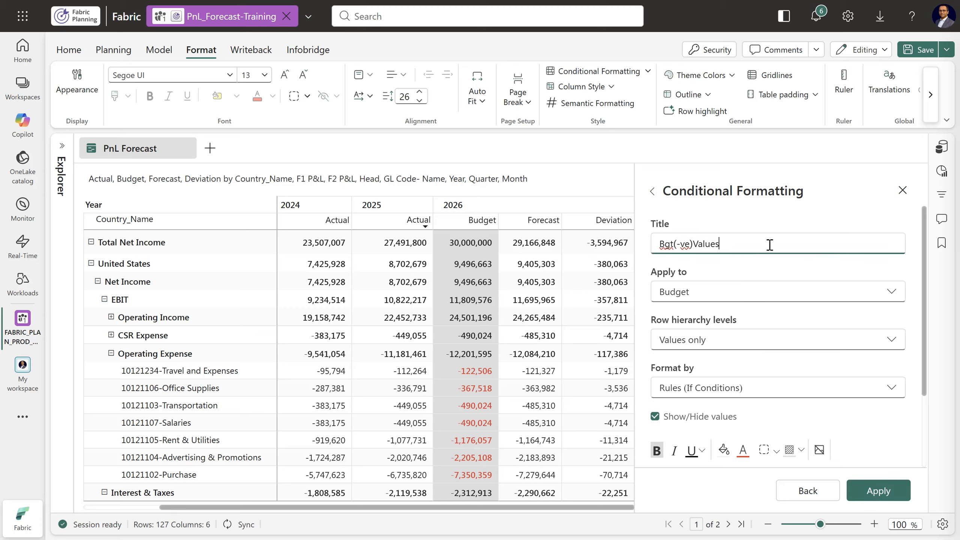
double_click(705, 244)
type("Tot")
right_click(682, 245)
key("Escape")
key("BackSpace")
type("+")
left_click(750, 311)
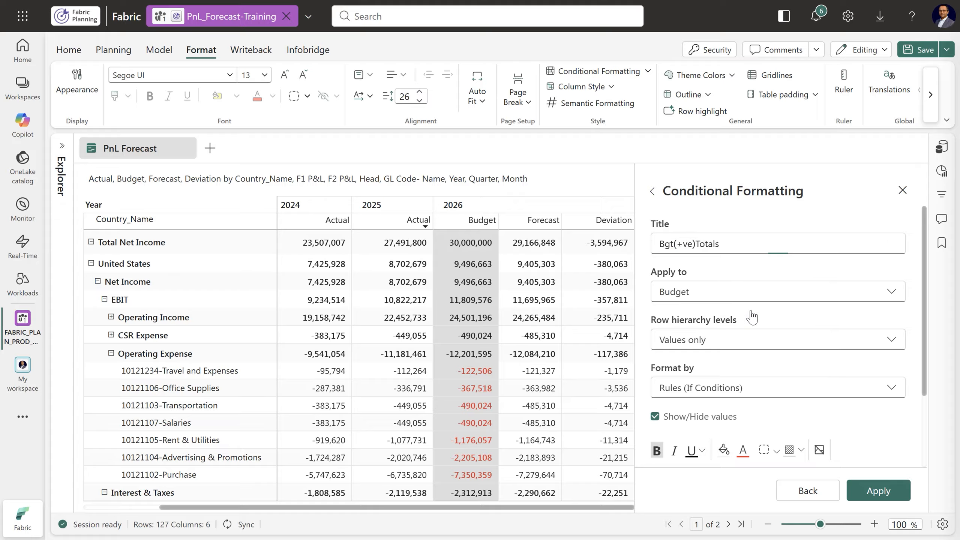
Set the row hierarchy levels of the Bgt(+ve)Totals rule to Totals only, keeping Rules (If Conditions) as the format
scroll(814, 326, "down", 2)
left_click(740, 276)
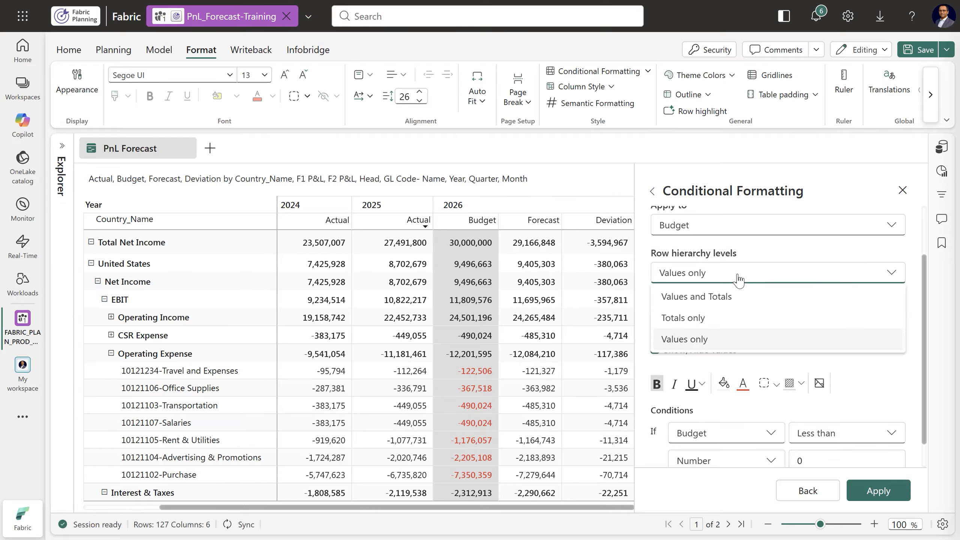
left_click(697, 318)
left_click(700, 321)
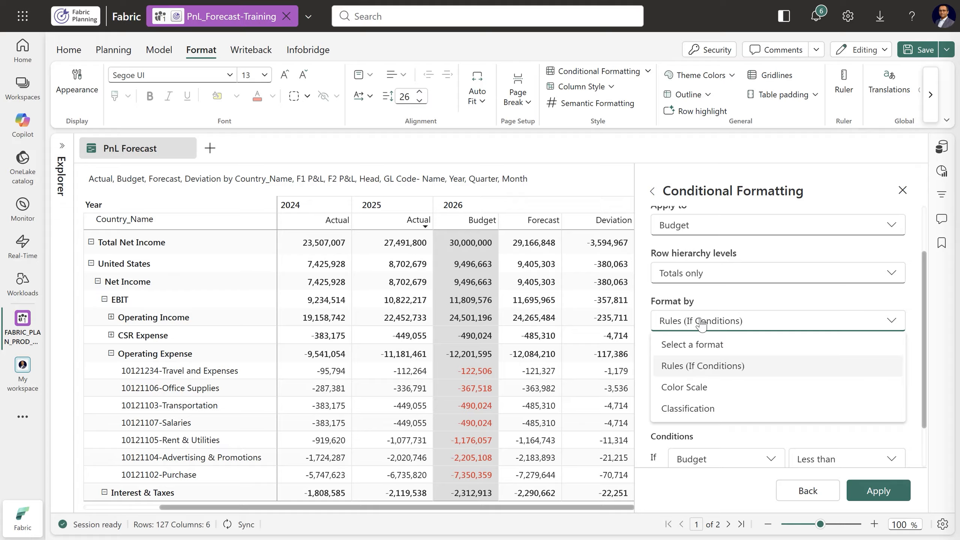
left_click(701, 324)
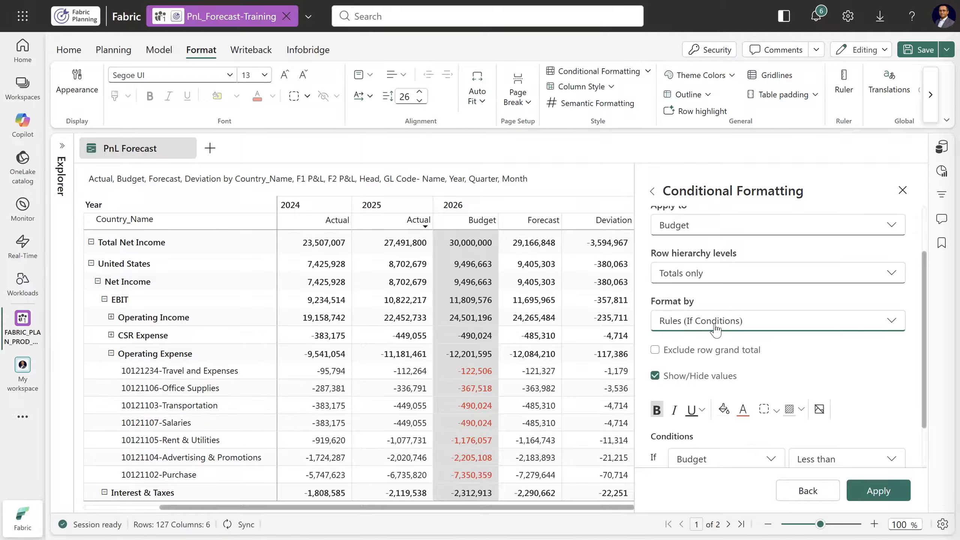
Turn on the icon display for the Bgt(+ve)Totals rule and choose a solid bar-chart icon in green
scroll(709, 328, "down", 2)
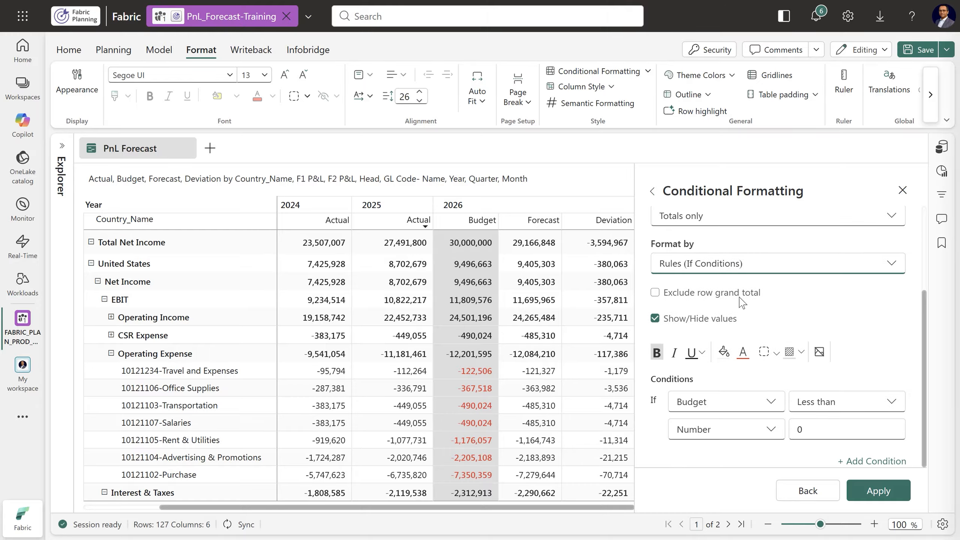
left_click(820, 357)
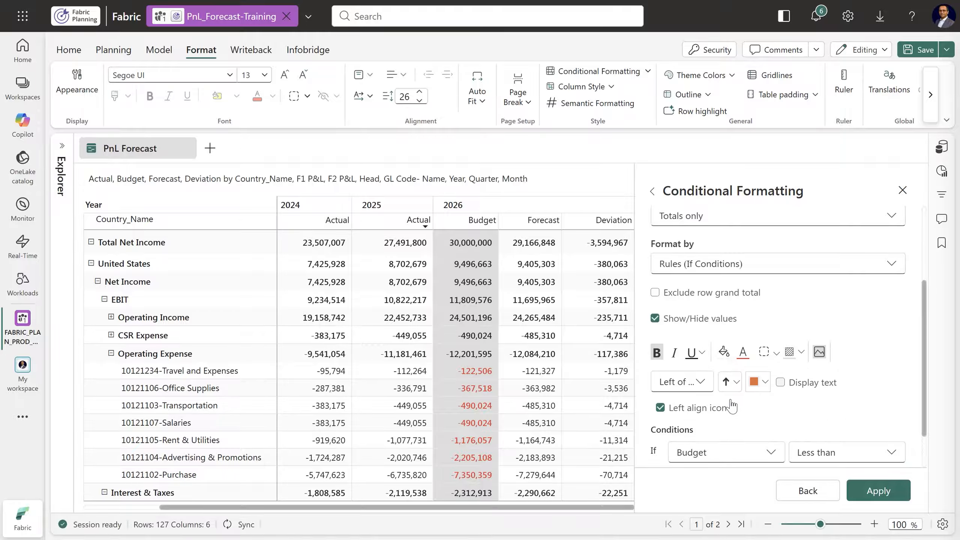
left_click(731, 384)
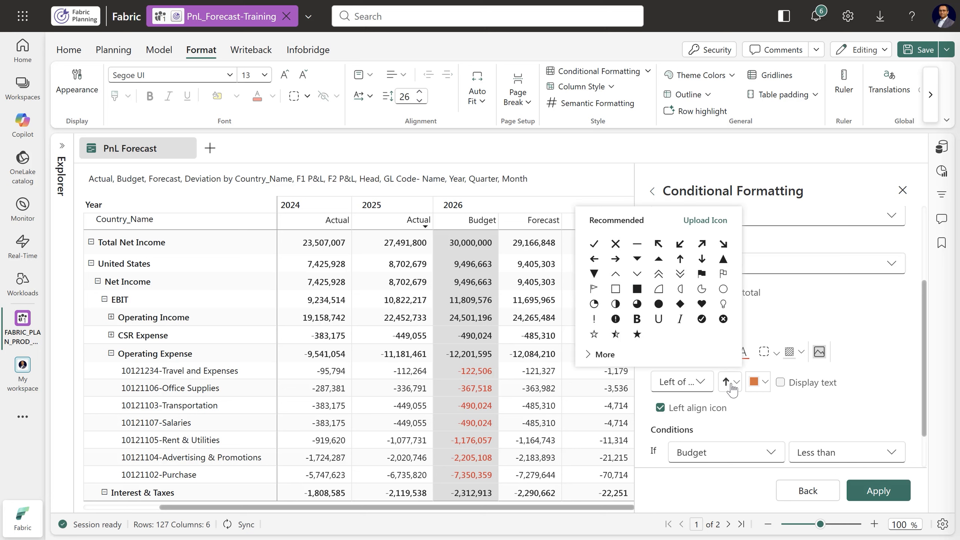
left_click(604, 355)
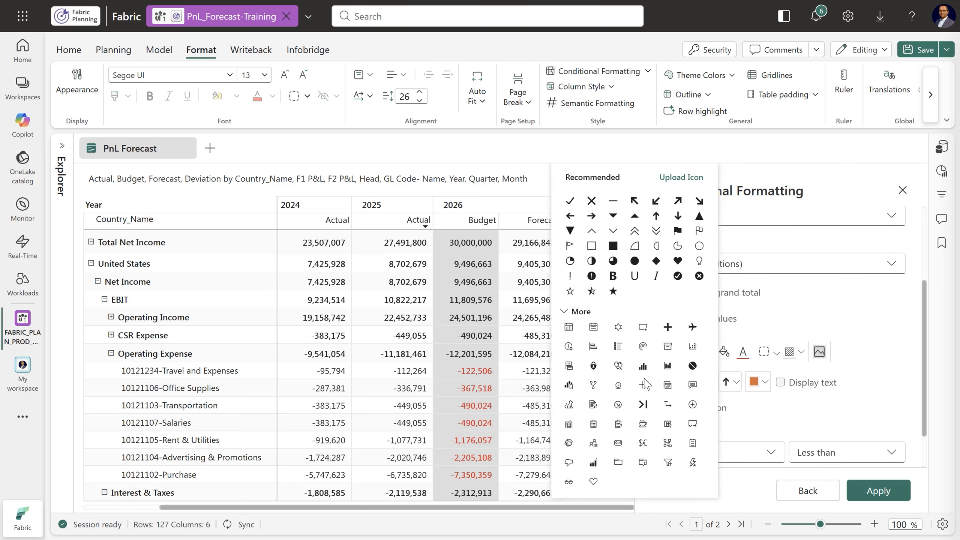
left_click(642, 366)
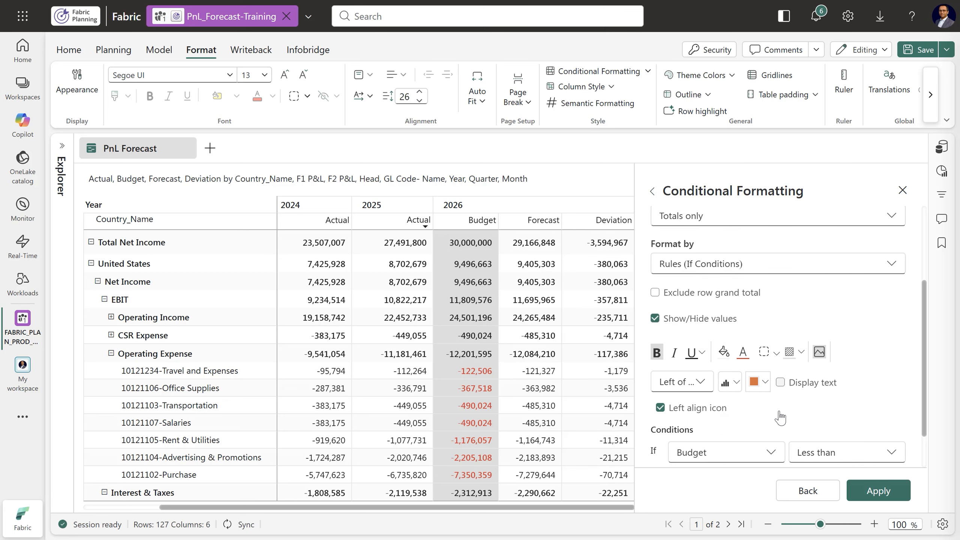
left_click(754, 382)
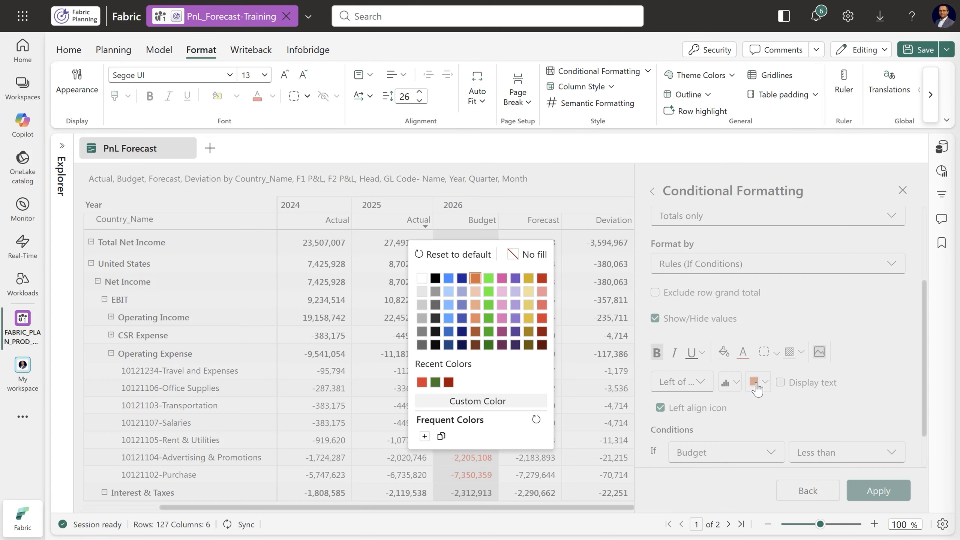
left_click(488, 305)
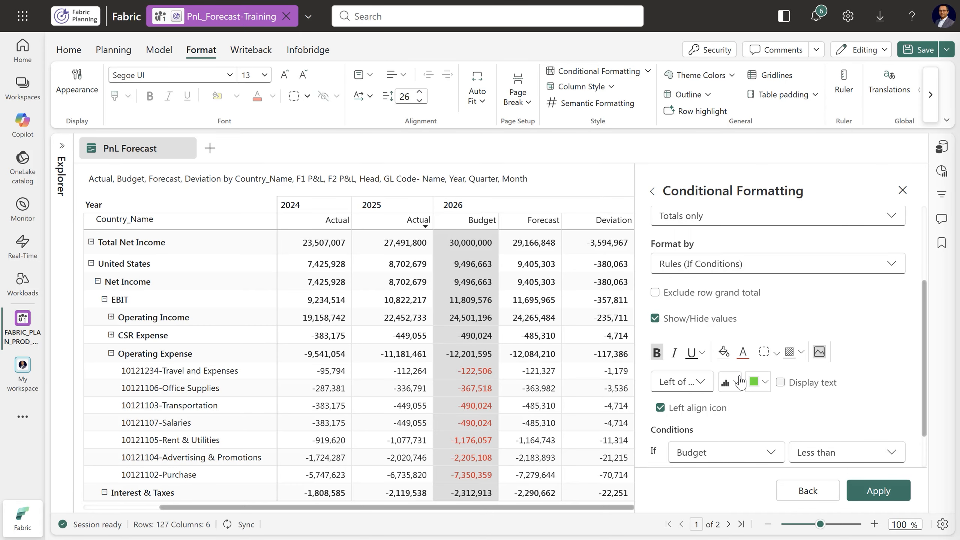
Give the Bgt(+ve)Totals rule a dark blue font, set its Budget condition to Greater than 0, and apply the rule
left_click(741, 354)
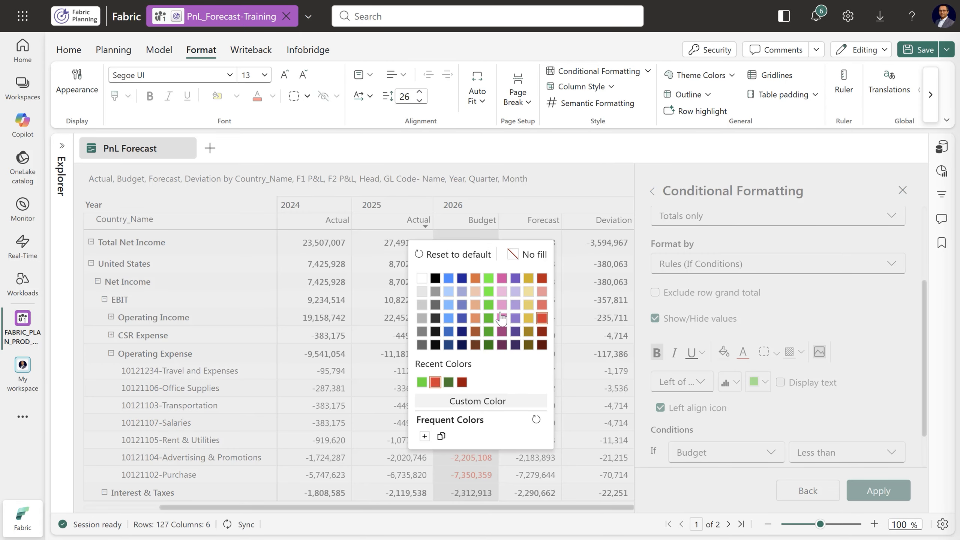
left_click(463, 278)
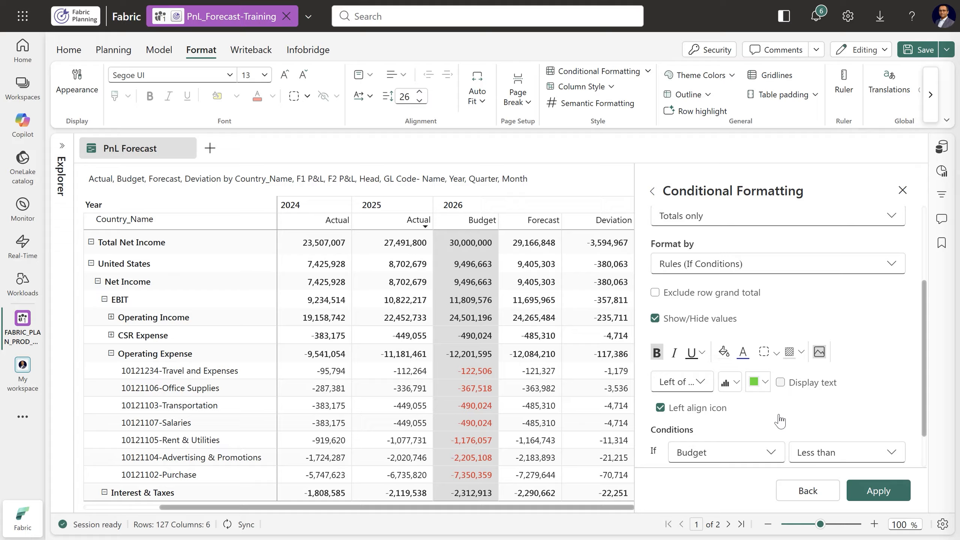
scroll(774, 418, "down", 2)
left_click(826, 404)
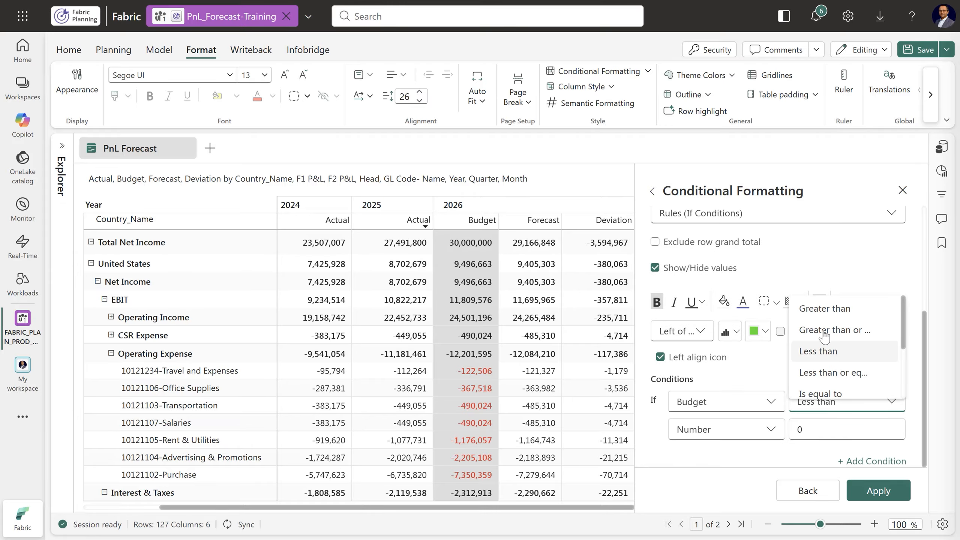
left_click(819, 309)
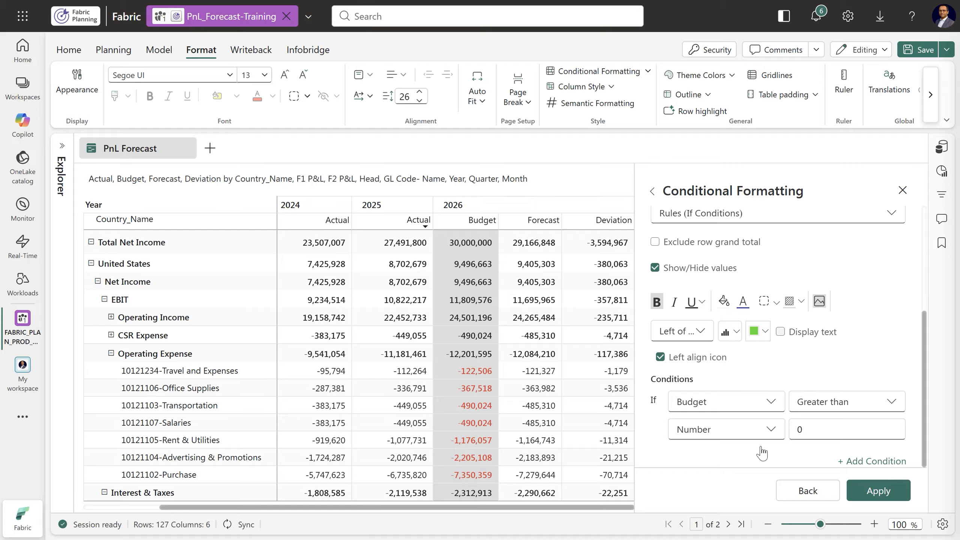
left_click(877, 491)
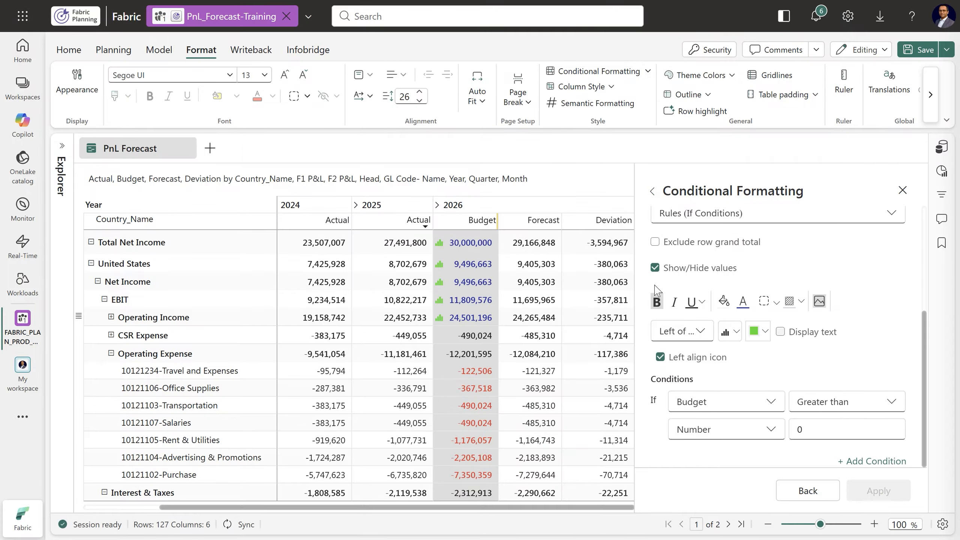
scroll(875, 341, "up", 5)
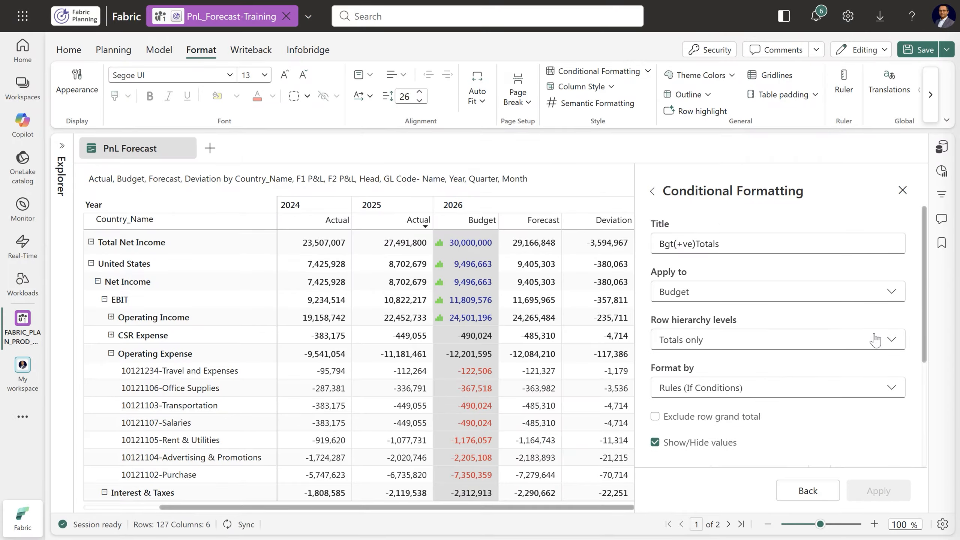
left_click(655, 193)
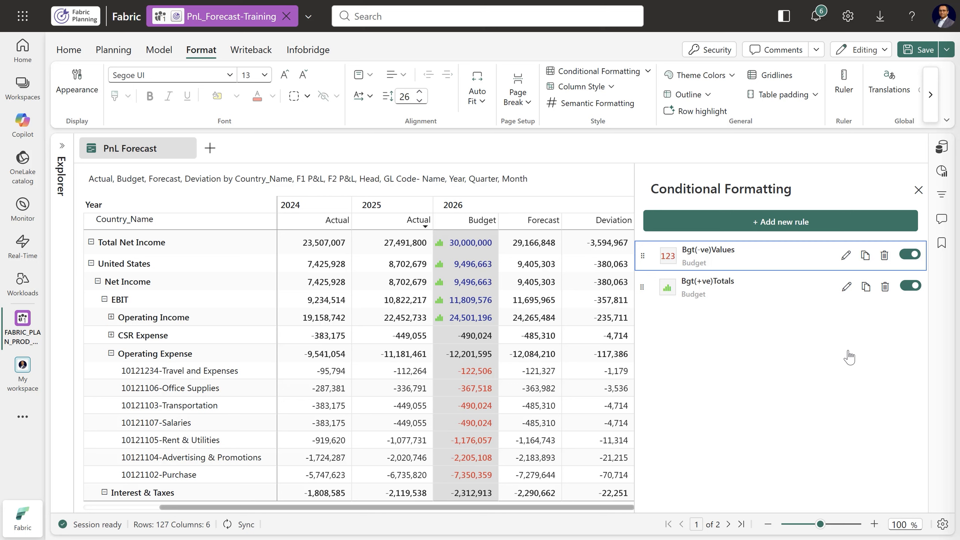
Duplicate the Bgt(-ve)Values rule and rename the copy as Fct(-ve)Values
left_click(866, 255)
left_click(845, 319)
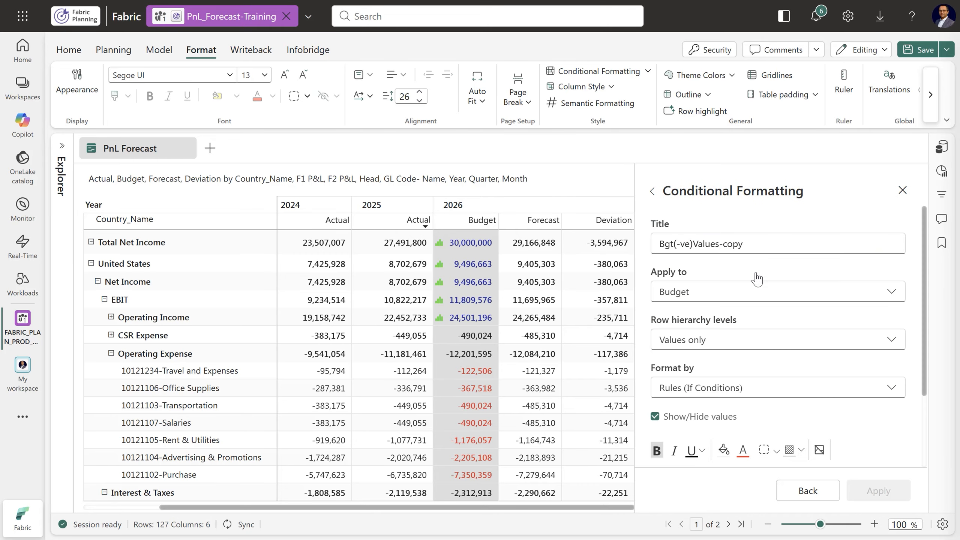
left_click(751, 242)
key("BackSpace")
key("BackSpace")
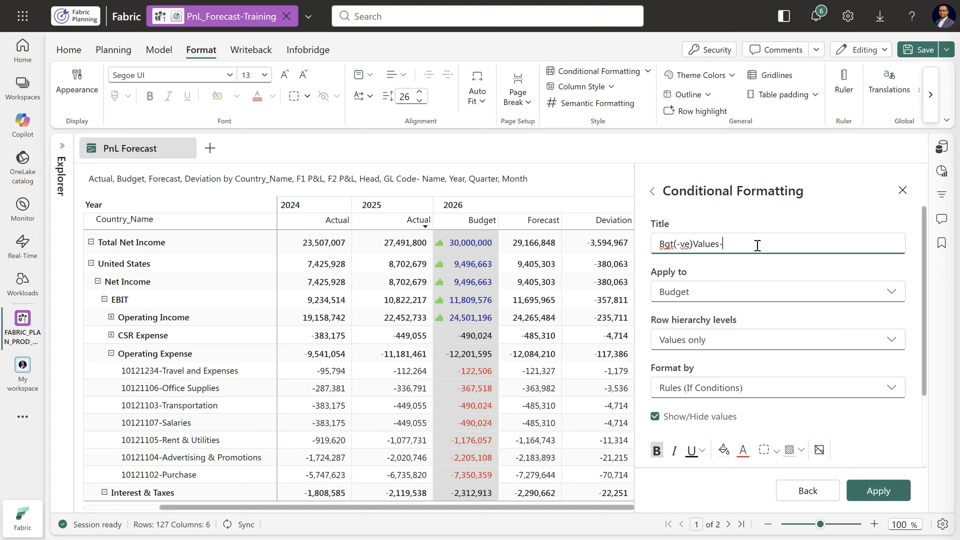
double_click(668, 244)
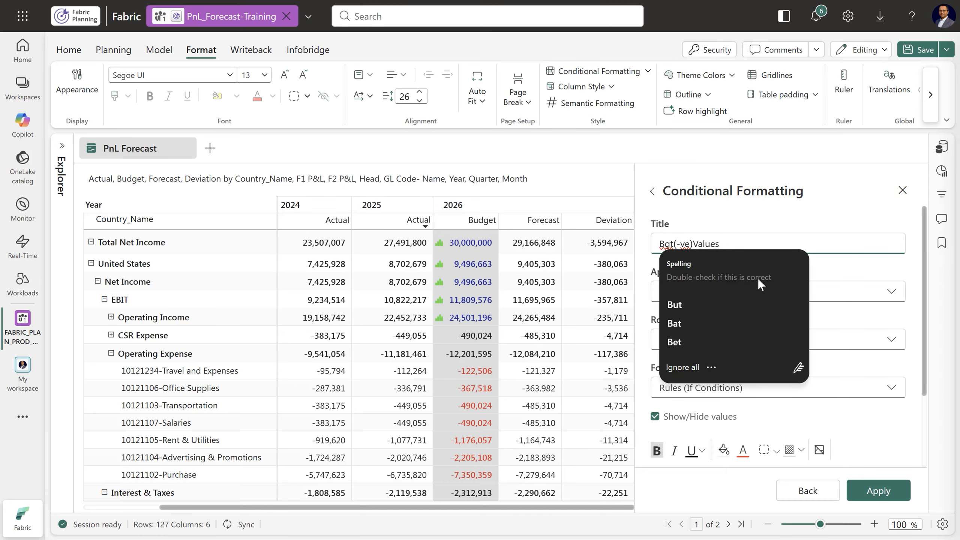
key("BackSpace")
type("Fct")
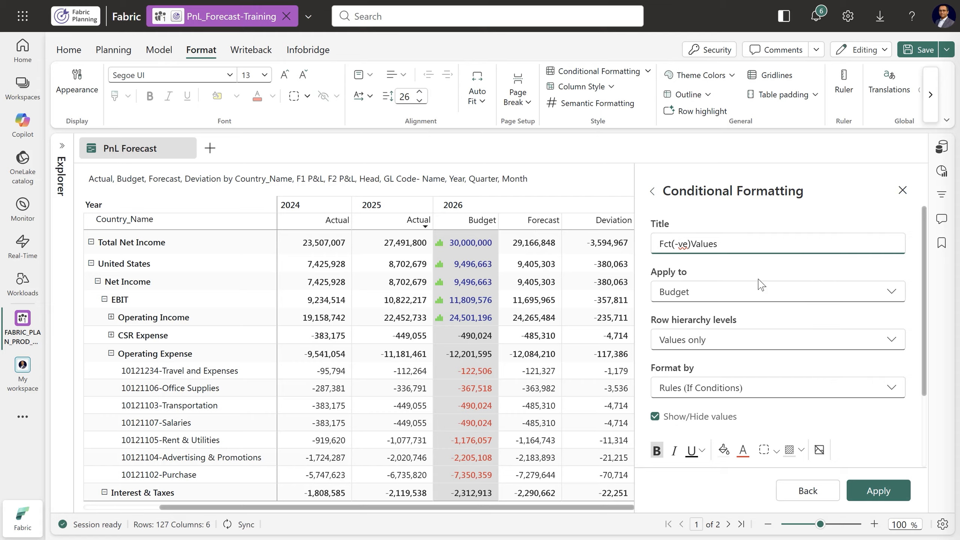
Set the Fct(-ve)Values rule to format Forecast, base its condition on the Forecast measure, and apply the rule
left_click(744, 294)
scroll(731, 386, "down", 1)
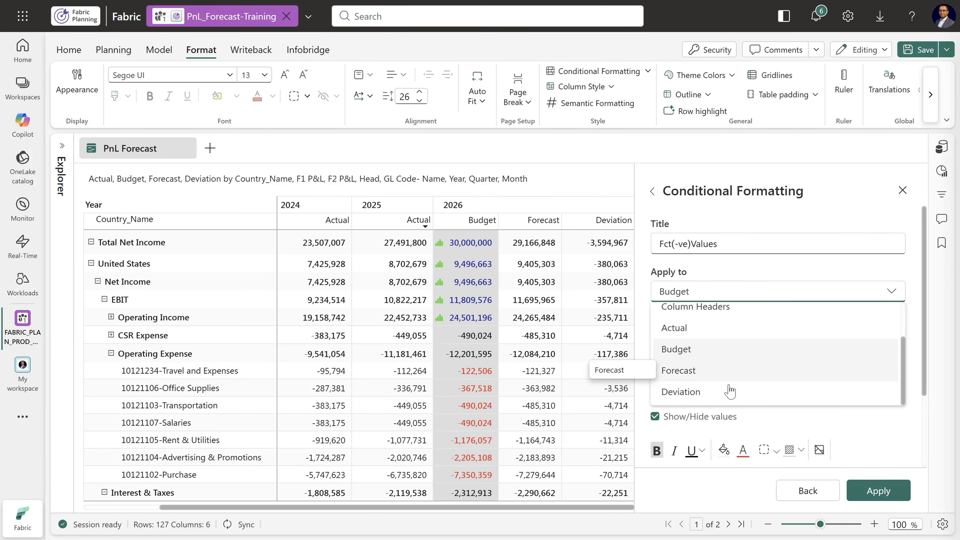
left_click(688, 374)
scroll(816, 389, "down", 3)
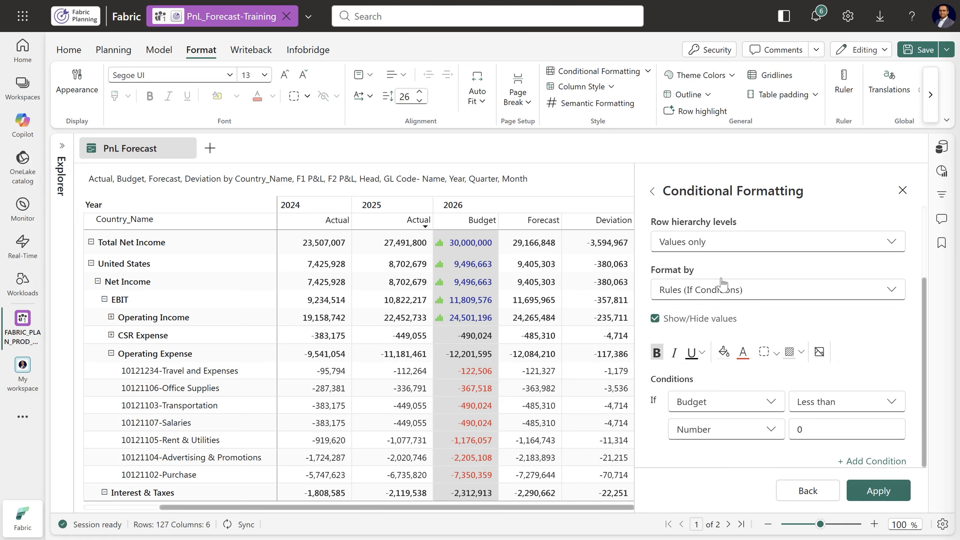
left_click(728, 405)
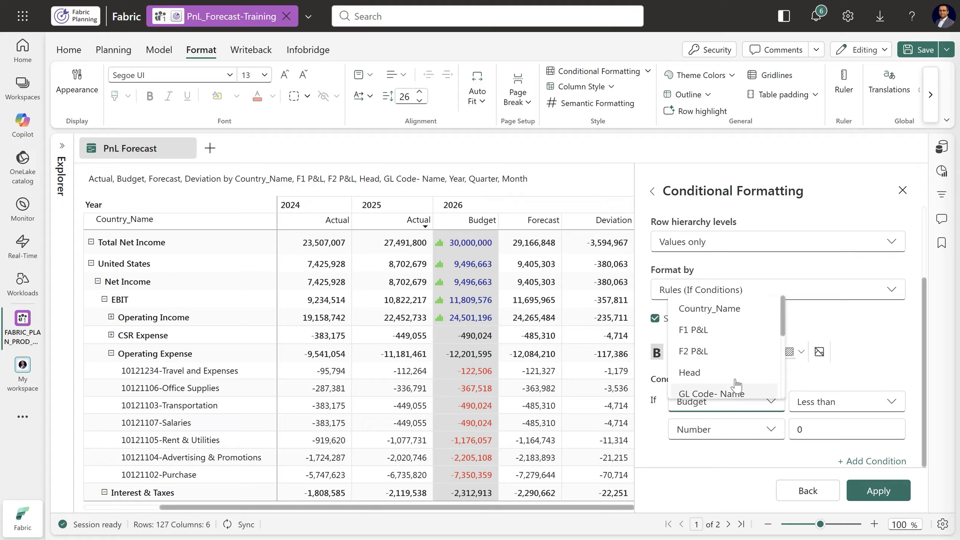
scroll(719, 378, "down", 3)
left_click(709, 369)
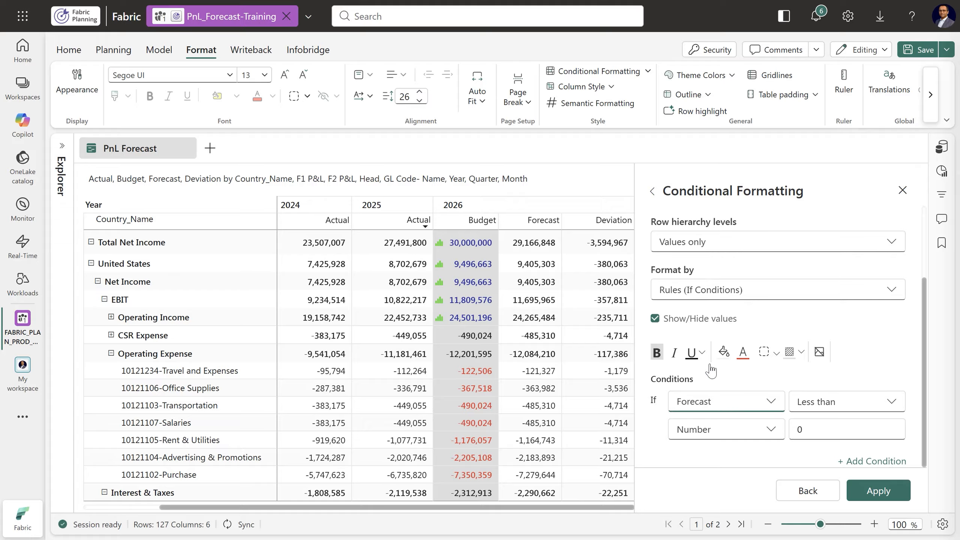
left_click(855, 489)
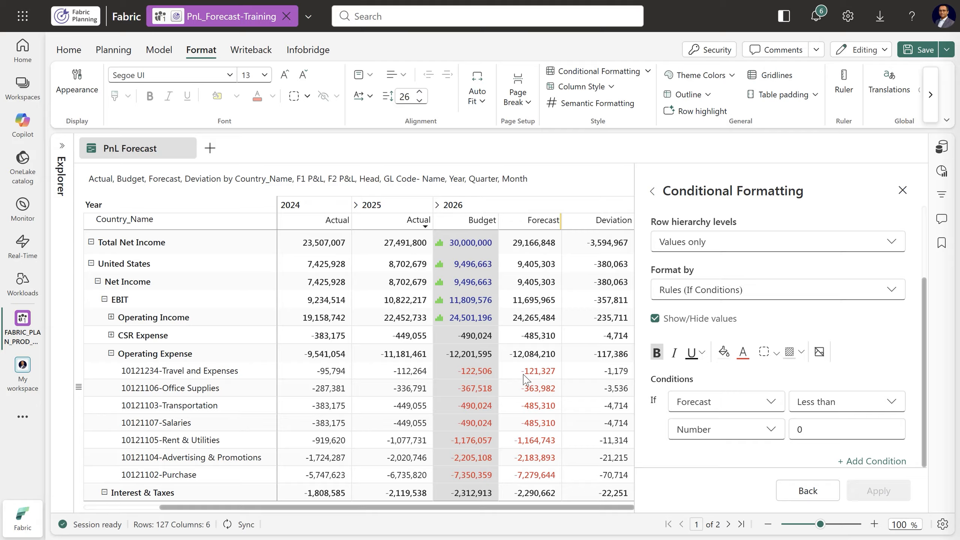
Add a light blue fill to the Fct(-ve)Values rule, apply it, and return to the rule list
left_click(722, 356)
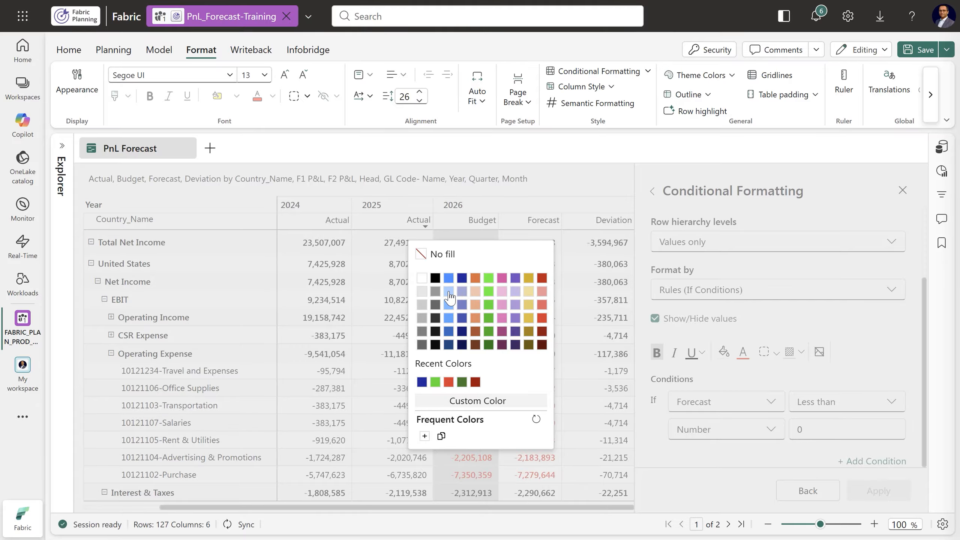
left_click(449, 297)
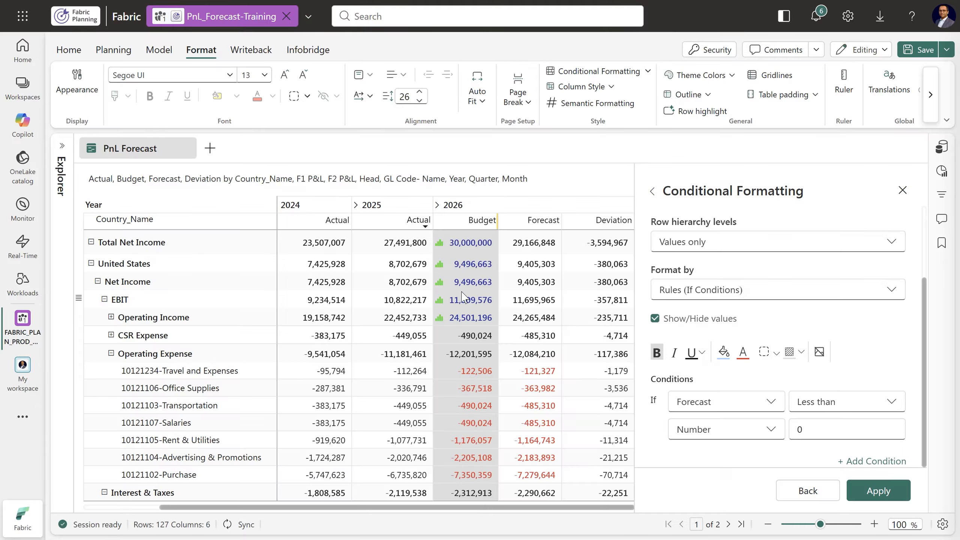
left_click(872, 497)
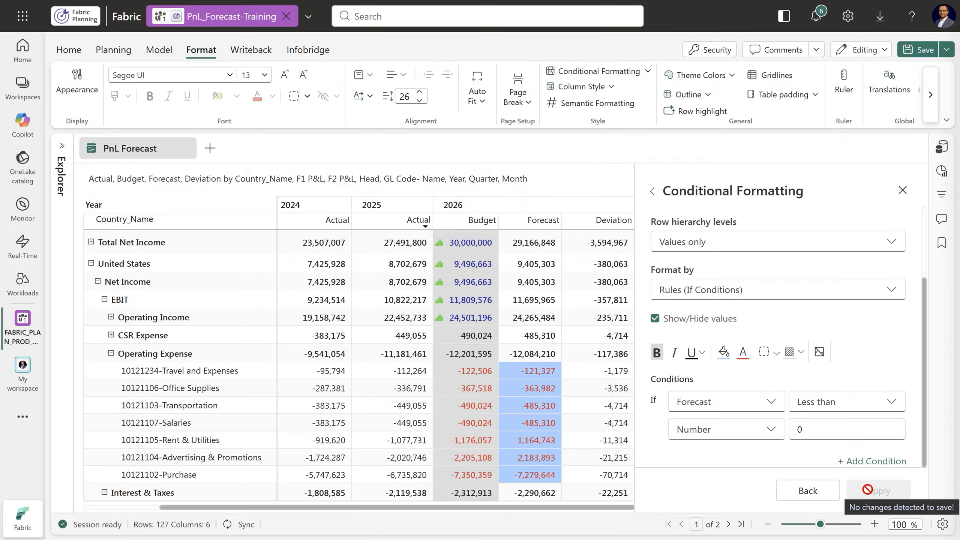
scroll(765, 348, "up", 3)
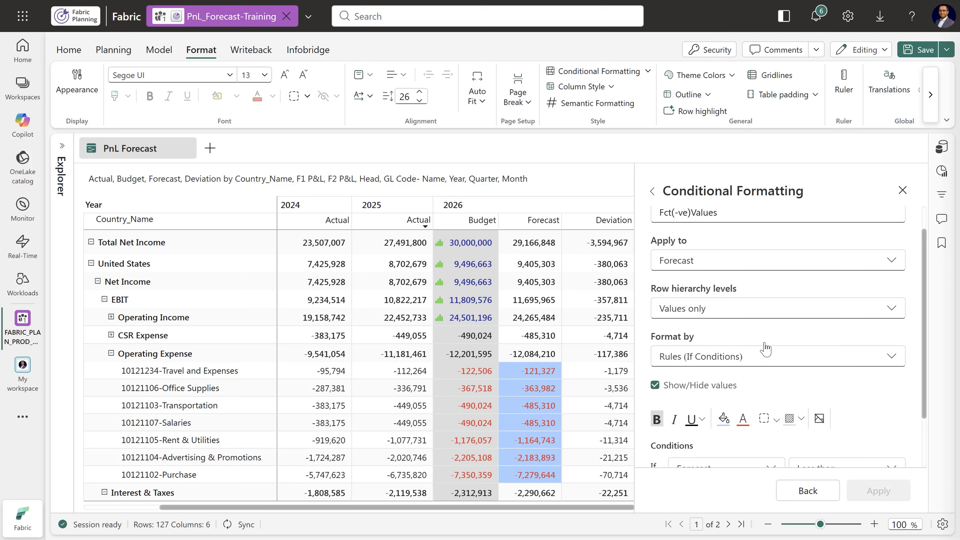
left_click(653, 193)
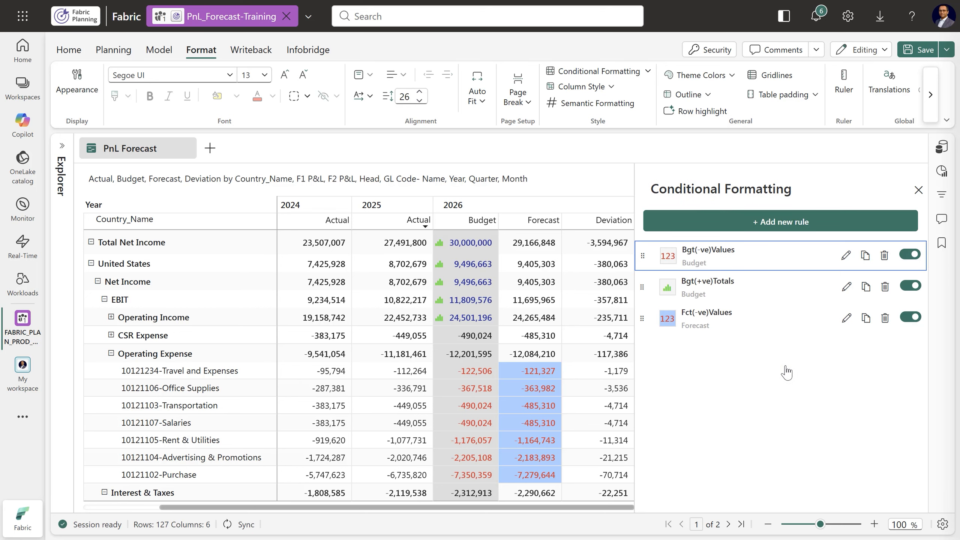
Duplicate the Bgt(+ve)Totals rule and rename the copy as Fct(+ve)Totals
left_click(867, 289)
left_click(847, 350)
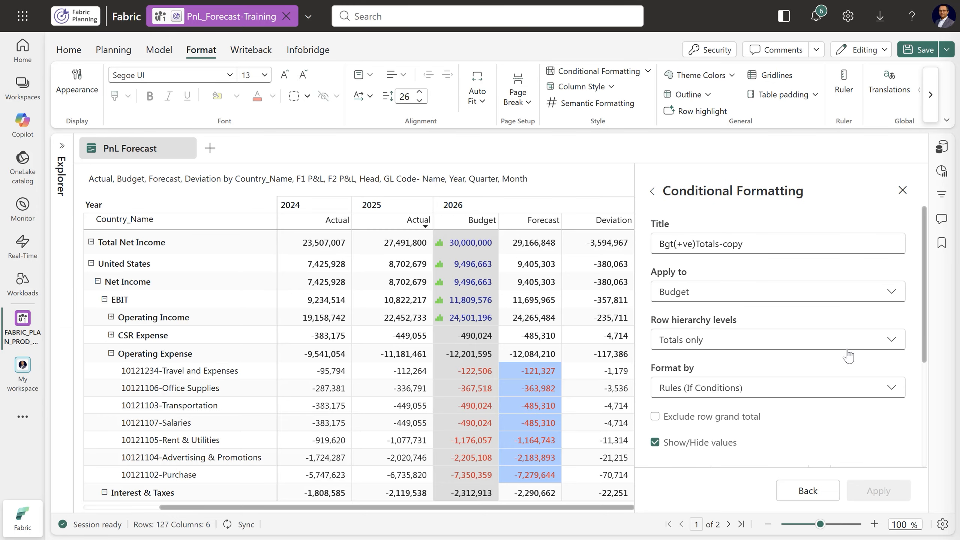
left_click_drag(720, 244, 778, 245)
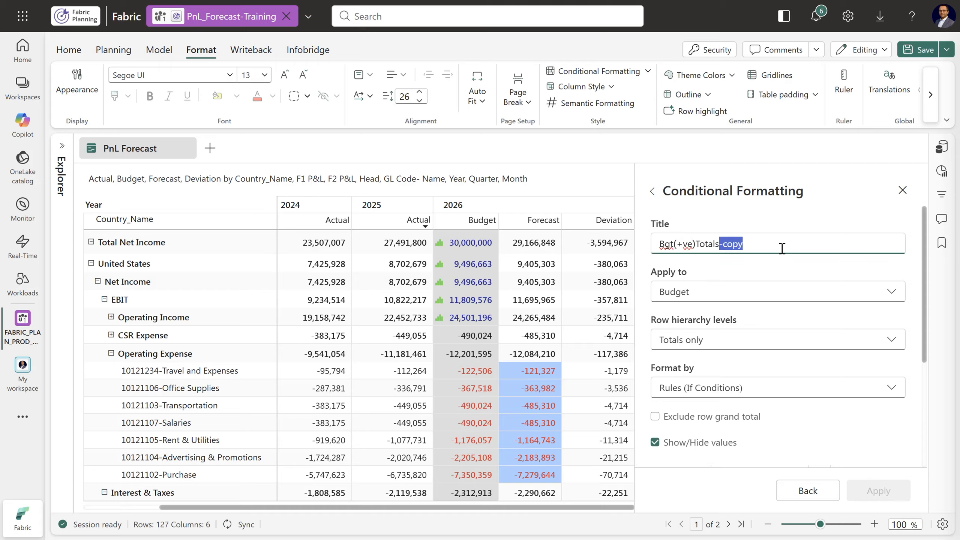
key("BackSpace")
double_click(675, 244)
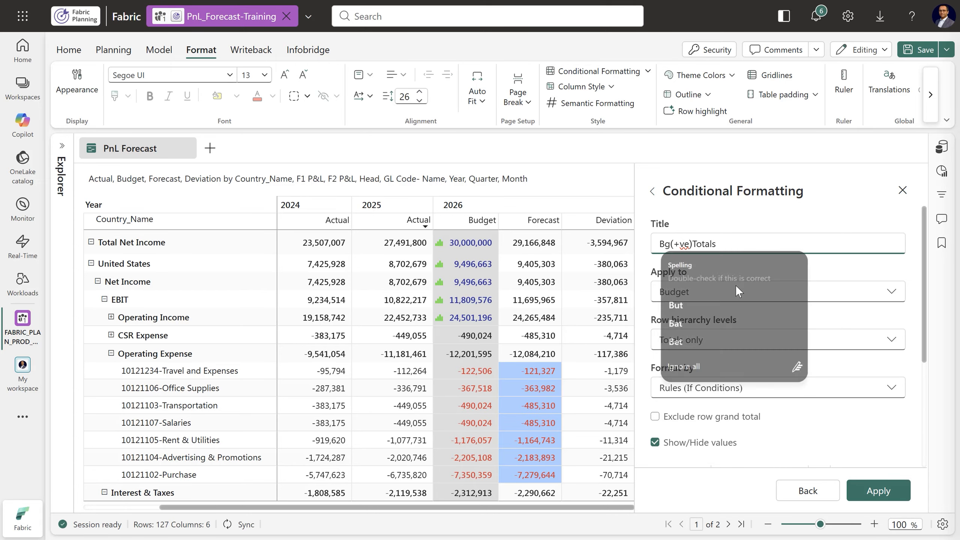
type("Fct")
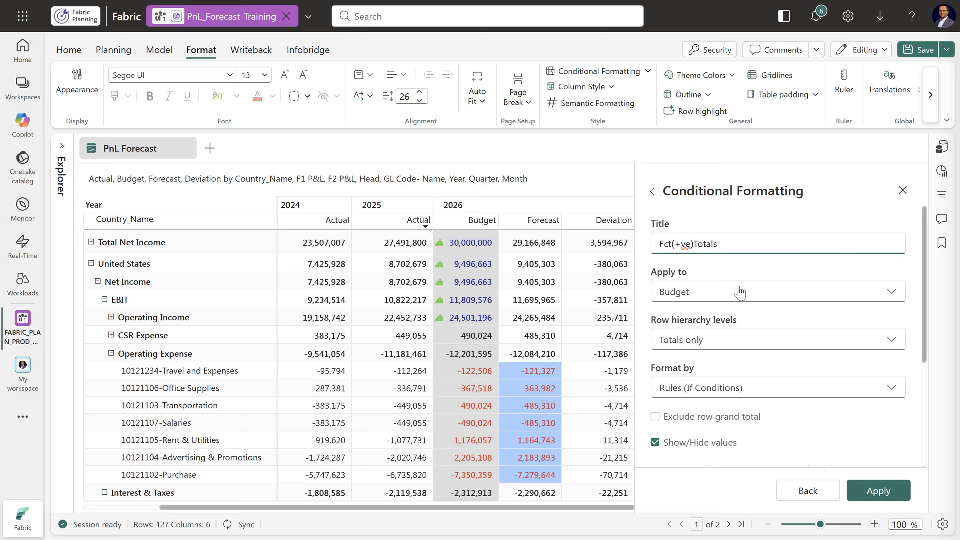
Make the Fct(+ve)Totals rule format Forecast, switch its condition's measure to Forecast, and apply the changes
scroll(780, 365, "down", 3)
scroll(780, 364, "up", 3)
left_click(707, 299)
scroll(718, 360, "down", 2)
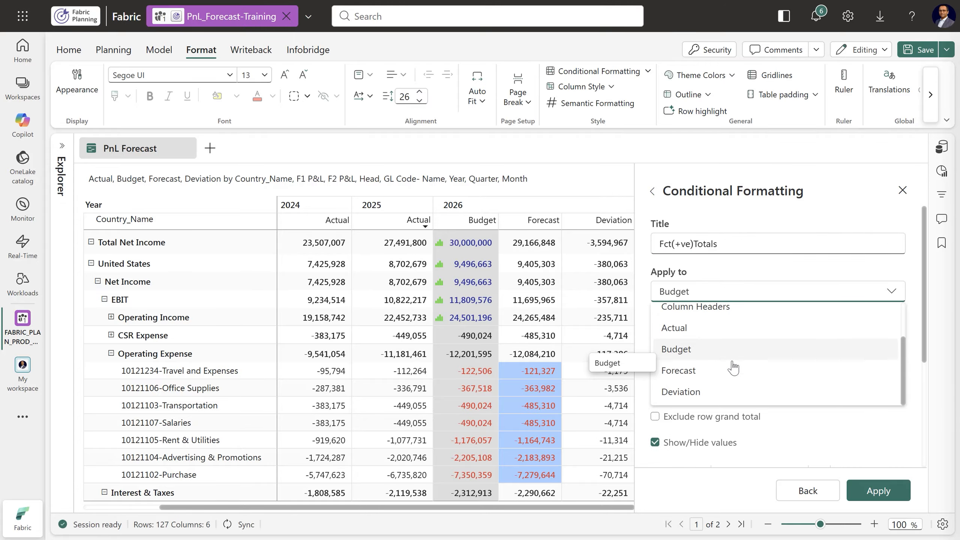
left_click(687, 375)
scroll(820, 369, "down", 4)
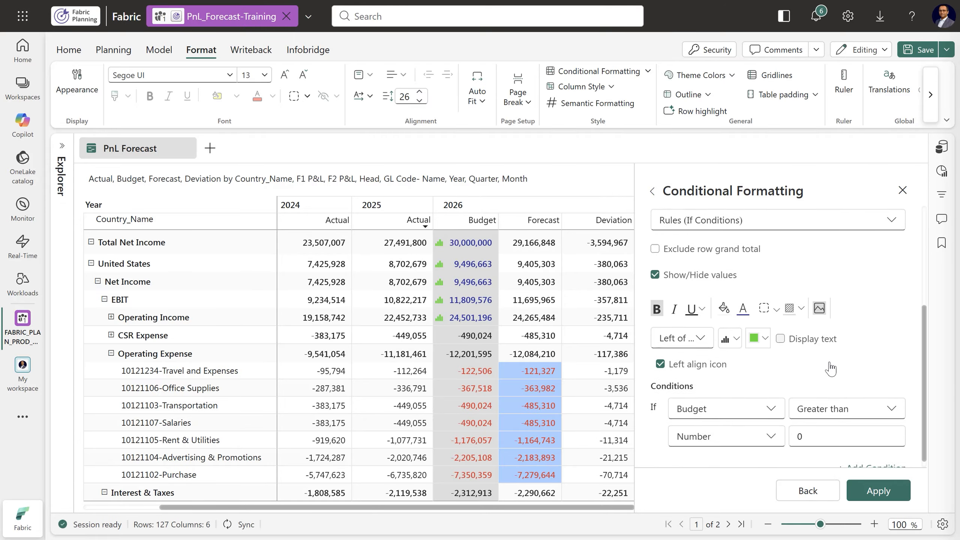
left_click(726, 407)
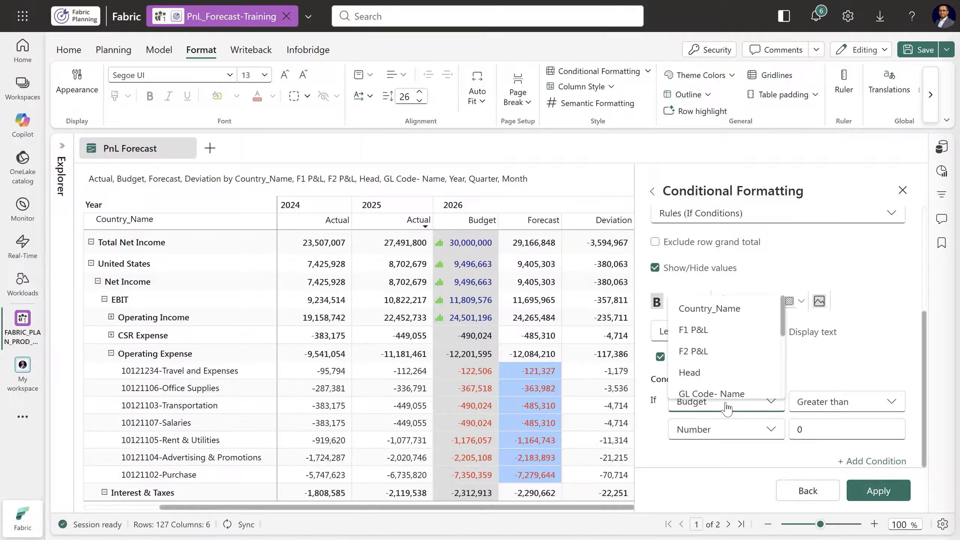
scroll(726, 378, "down", 3)
left_click(713, 367)
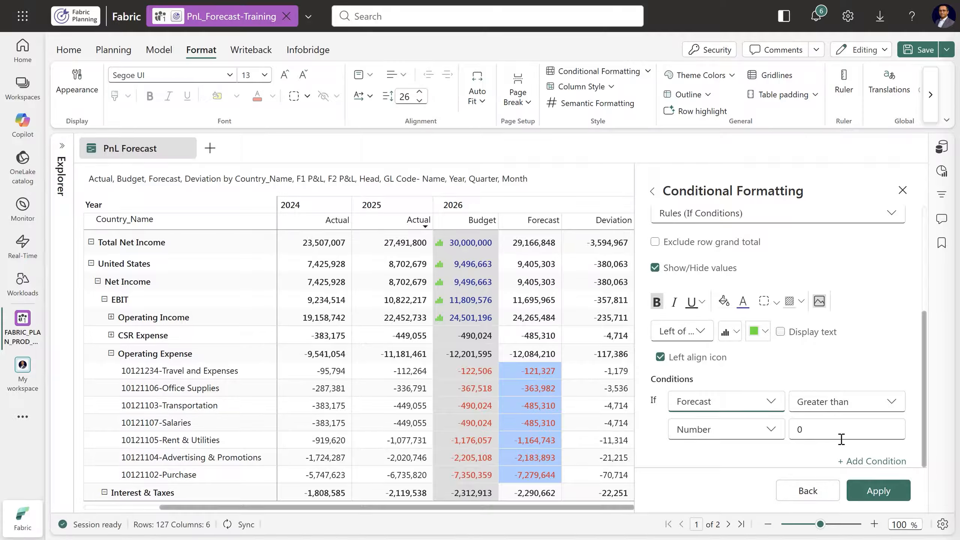
left_click(877, 491)
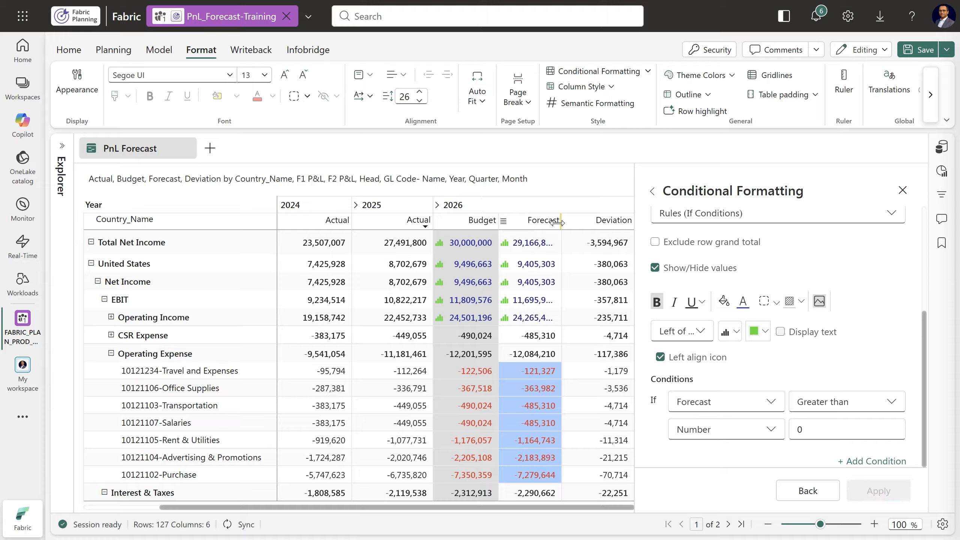
Widen the 2026 Forecast column slightly so its totals fit beside the icons, and return to the rule list
left_click_drag(561, 223, 574, 223)
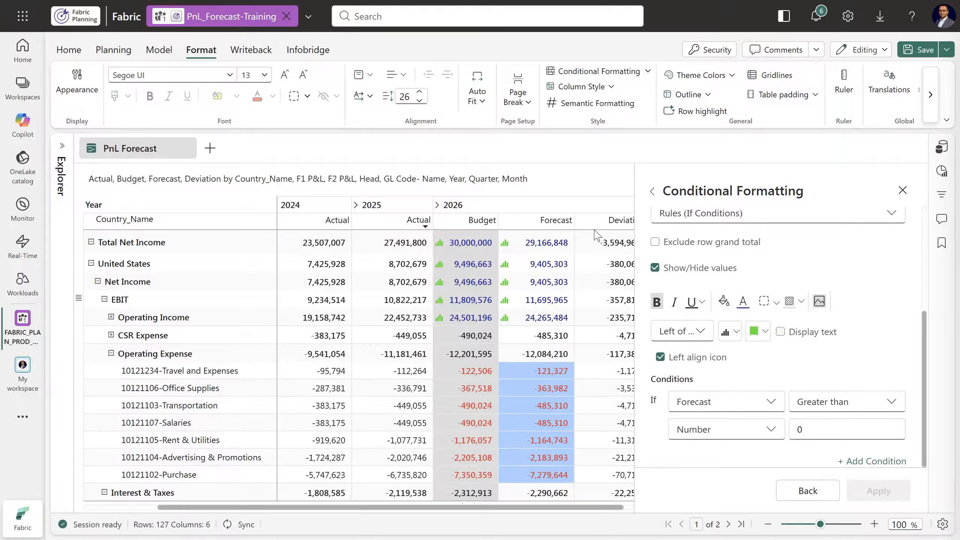
scroll(786, 271, "up", 5)
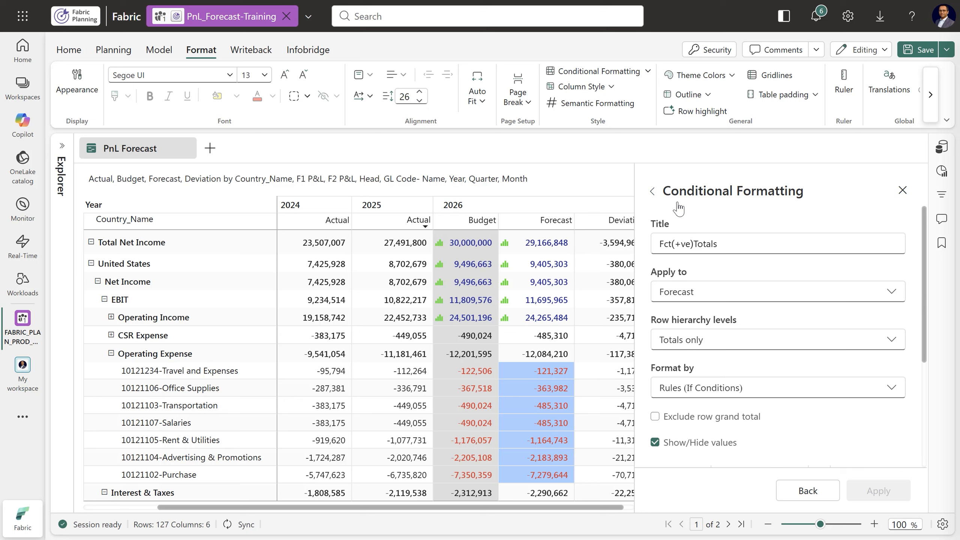
left_click(653, 193)
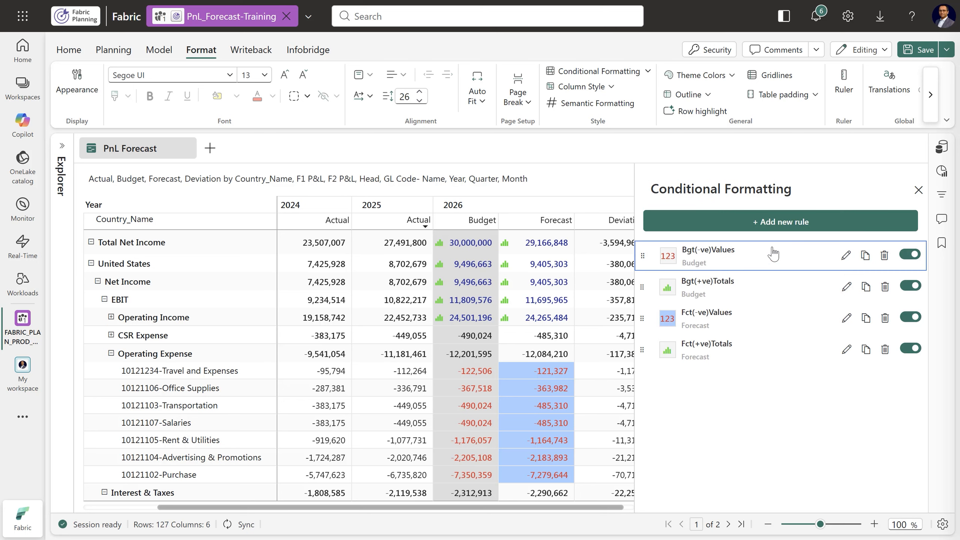
Add a conditional formatting rule titled Deviation that applies to the Deviation measure at Values and Totals row levels
left_click(777, 227)
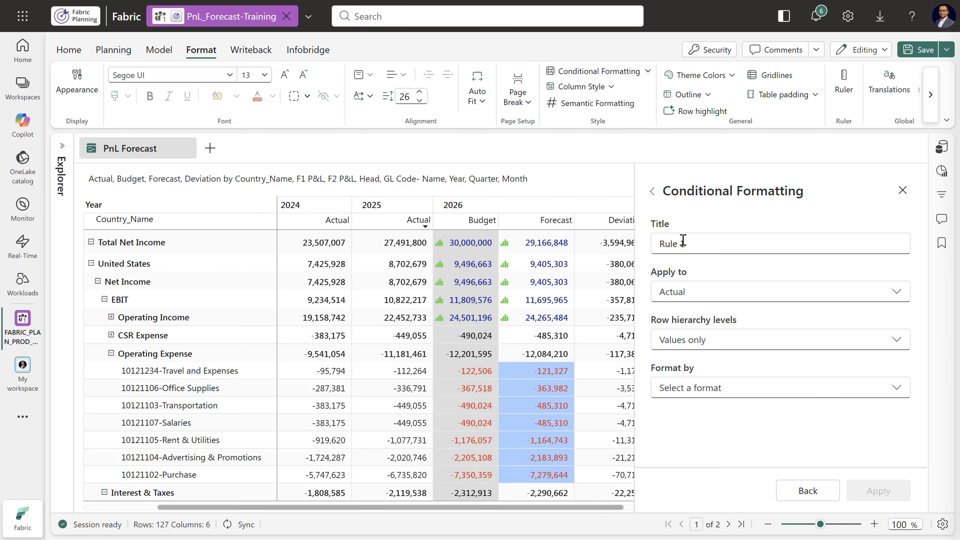
left_click_drag(684, 240, 647, 240)
type("Deviation")
left_click(730, 299)
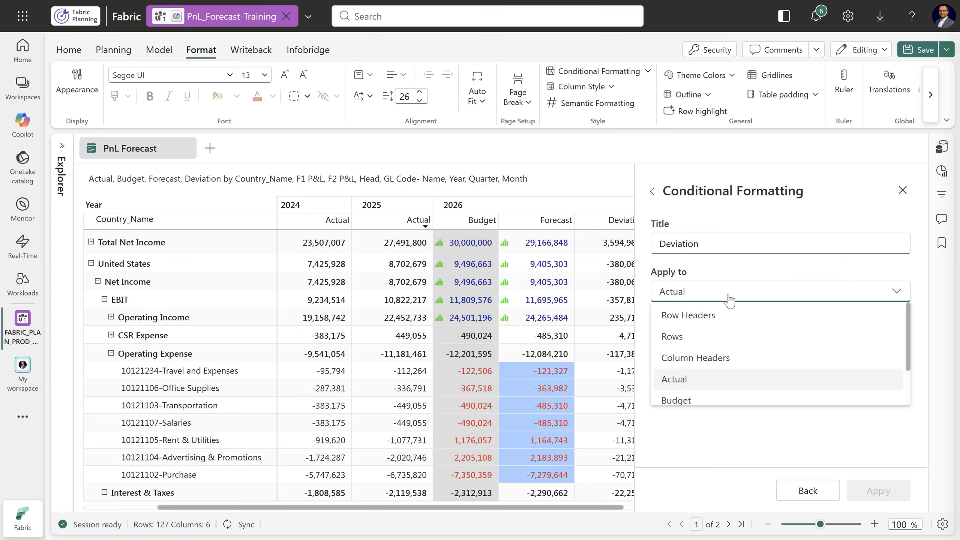
scroll(756, 356, "down", 2)
left_click(691, 393)
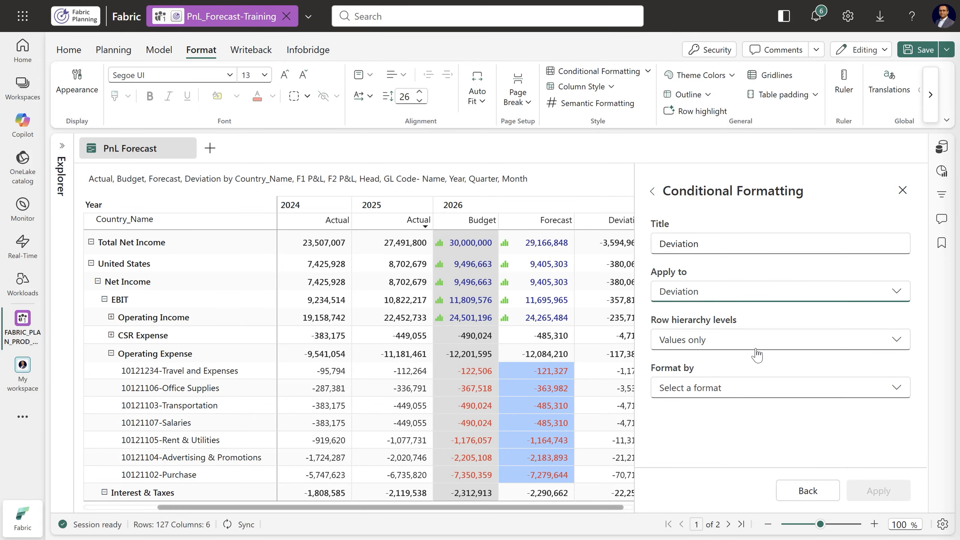
left_click(735, 345)
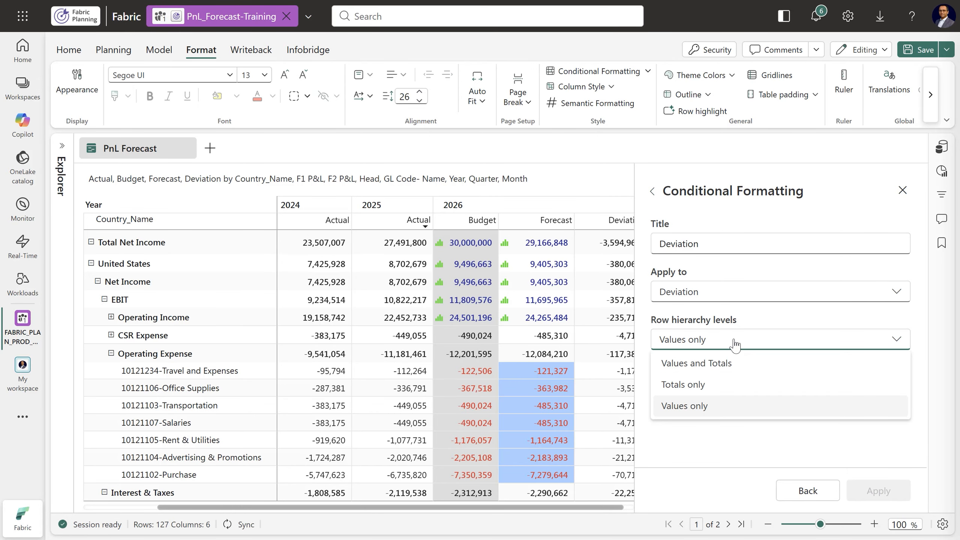
left_click(725, 364)
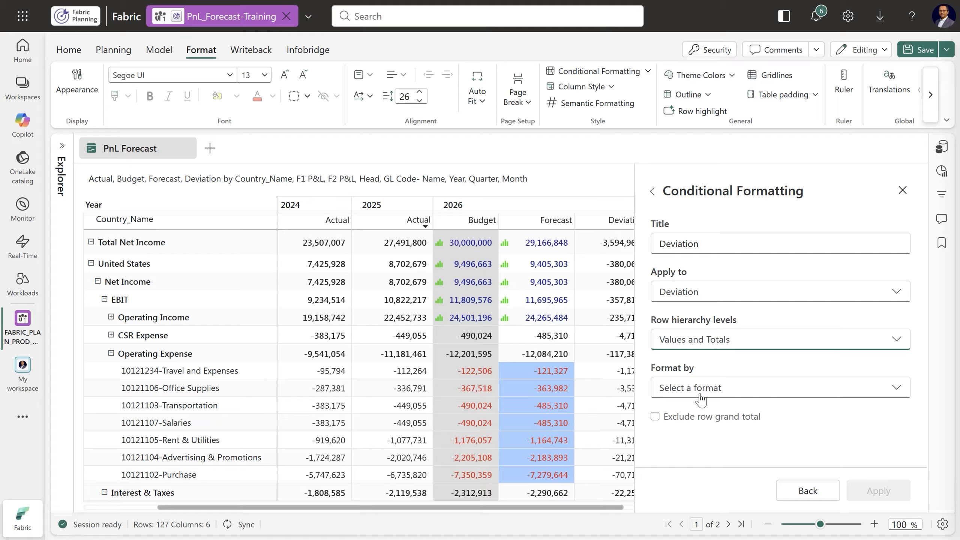
Format the Deviation rule by Color Scale and make the scale display as Data Bars
left_click(730, 394)
left_click(718, 350)
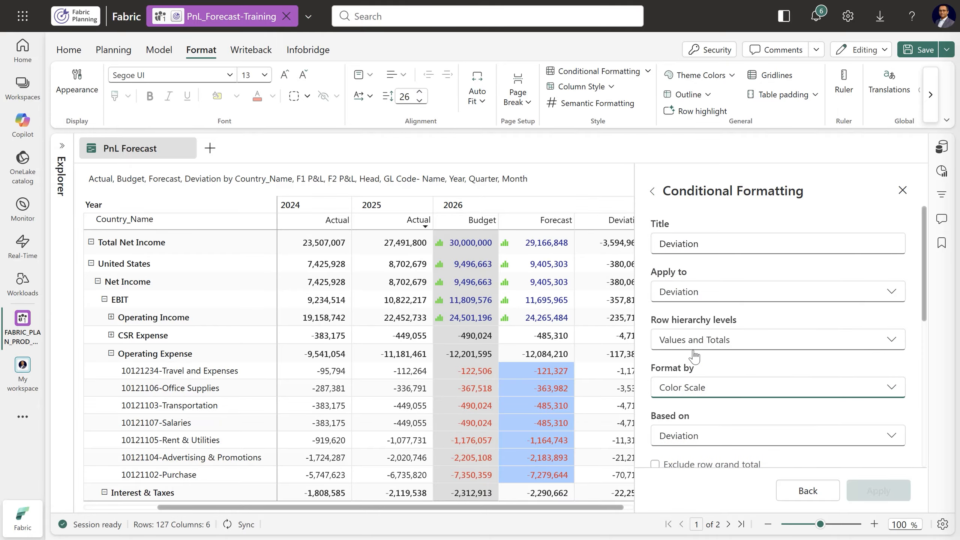
scroll(791, 369, "down", 3)
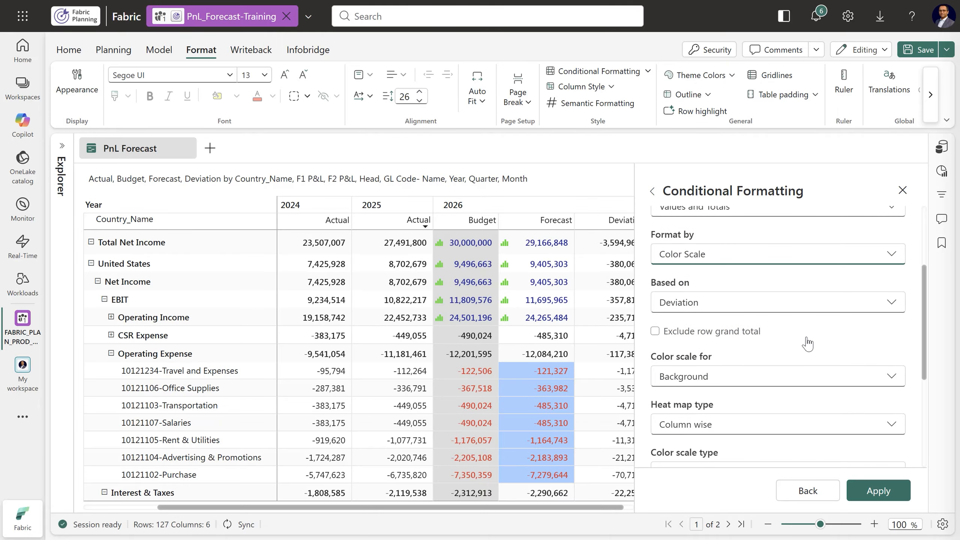
scroll(805, 343, "down", 2)
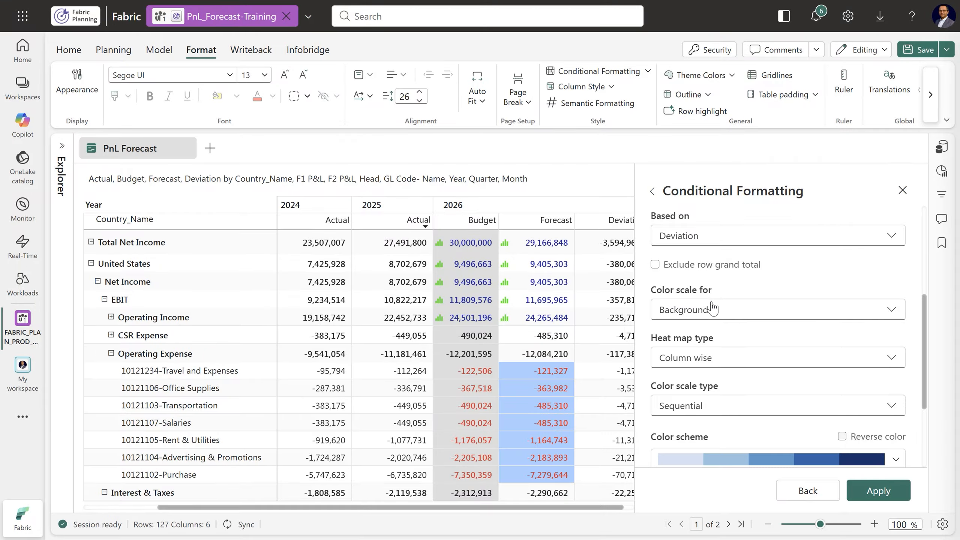
left_click(703, 314)
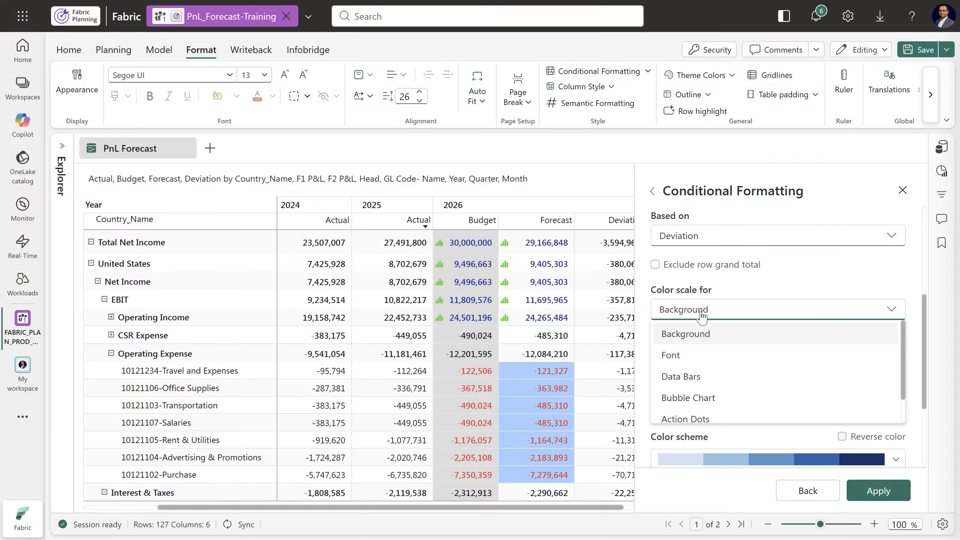
left_click(680, 376)
Color the data bars green for positive and red for negative values, apply the rule, and return to the rule list
left_click(770, 414)
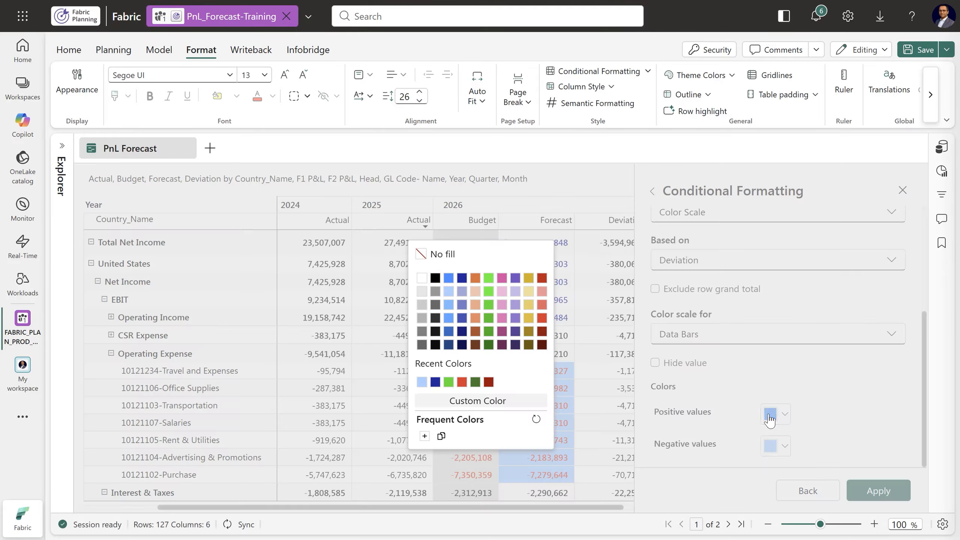
left_click(488, 306)
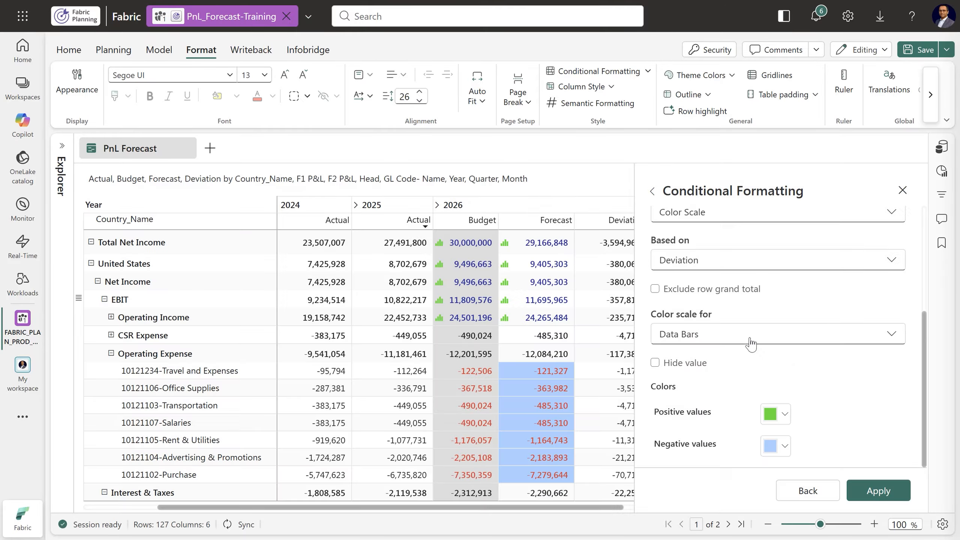
left_click(771, 448)
left_click(541, 323)
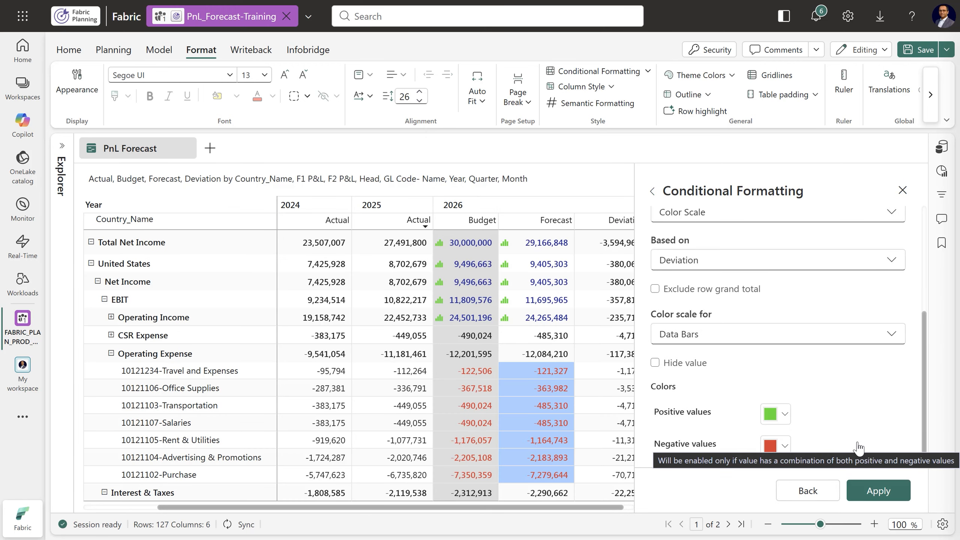
left_click(879, 491)
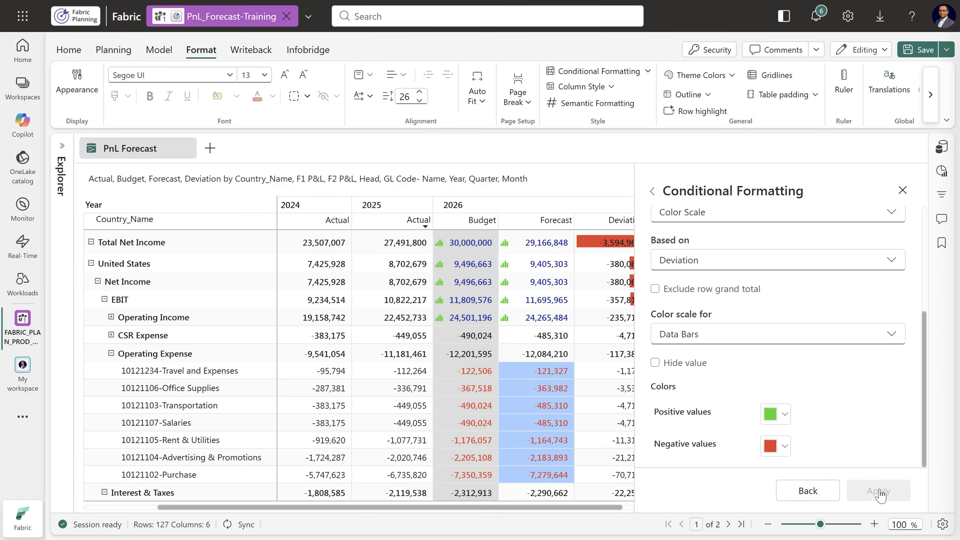
left_click_drag(533, 508, 548, 507)
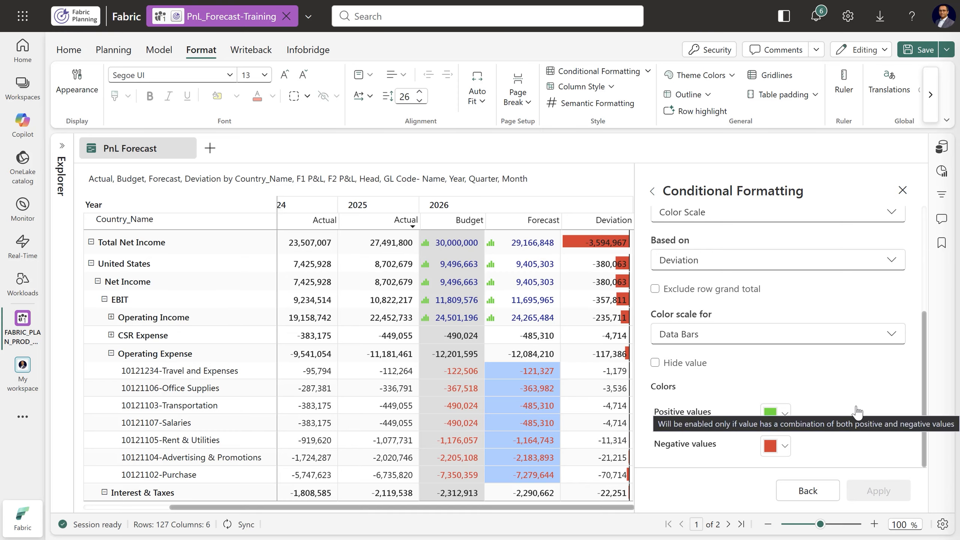
scroll(858, 414, "up", 5)
left_click(653, 192)
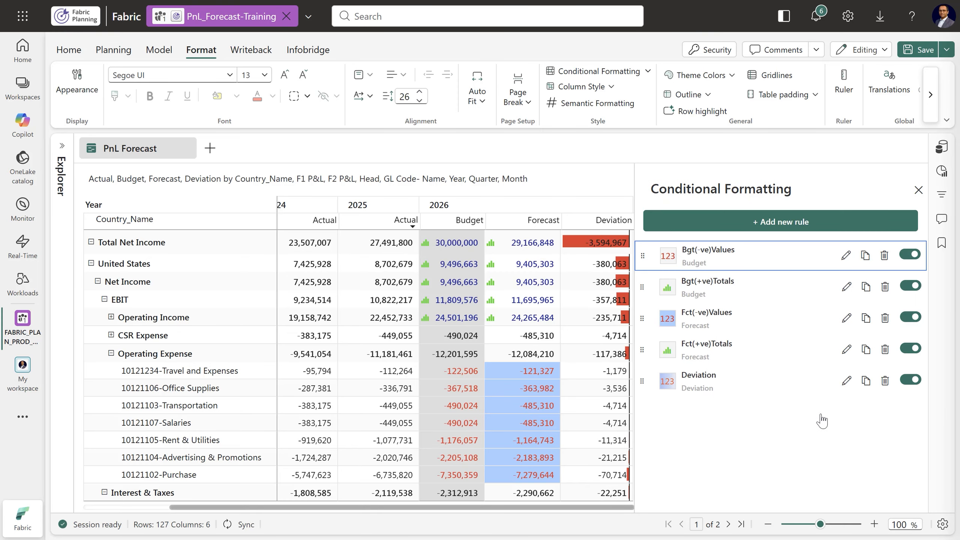
Duplicate the Deviation rule and rename the copy as Deviation-Background
left_click(866, 380)
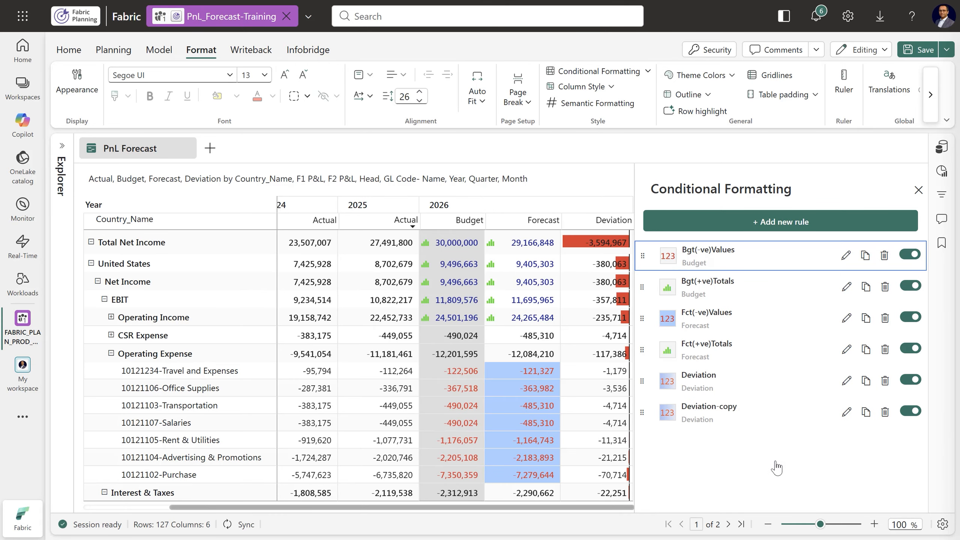
left_click(847, 411)
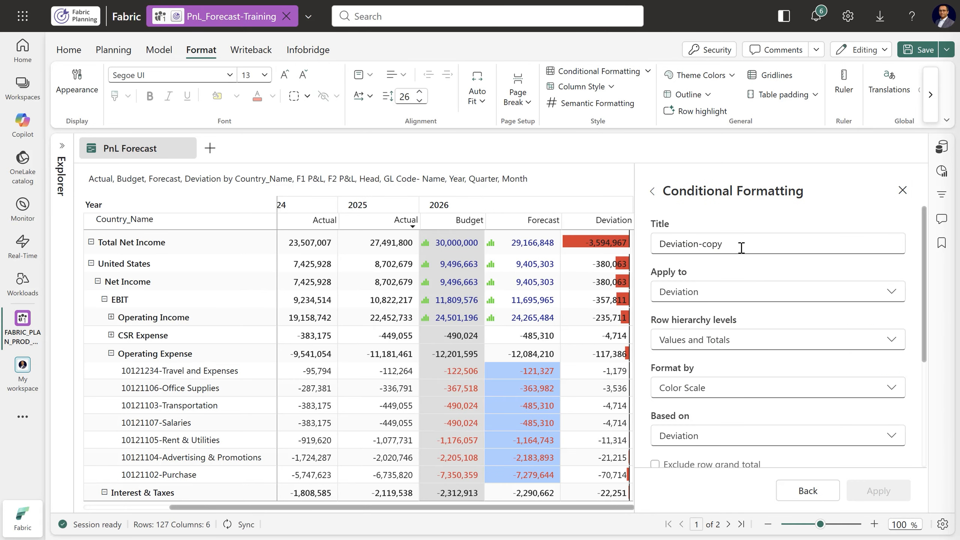
left_click_drag(704, 242, 746, 242)
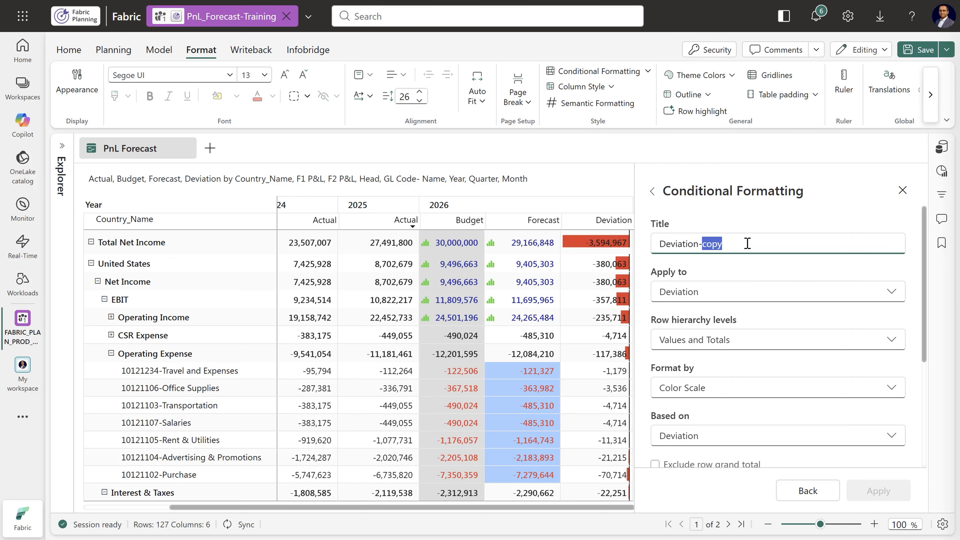
type("Background")
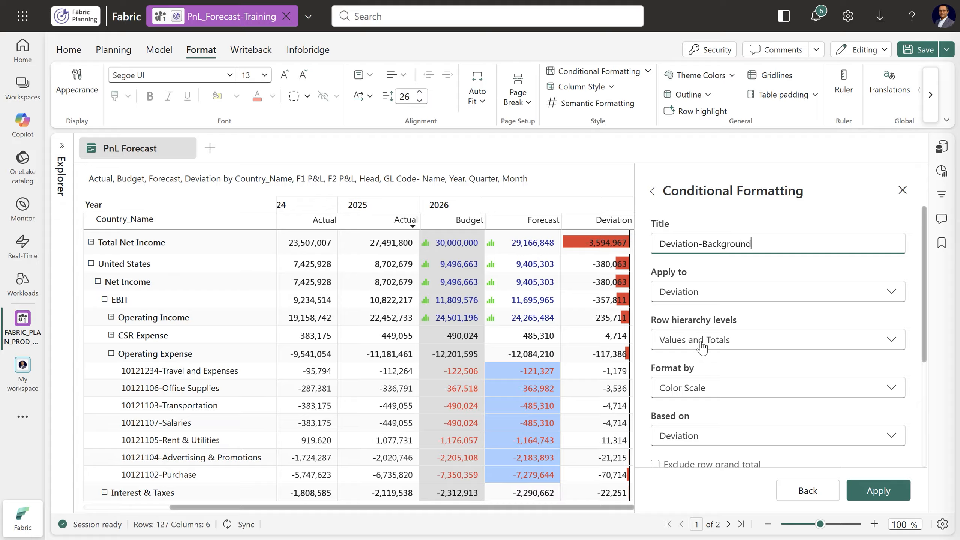
Switch the Deviation-Background rule to Rules (If Conditions) formatting and base its condition on the Deviation measure
scroll(775, 355, "down", 2)
left_click(725, 328)
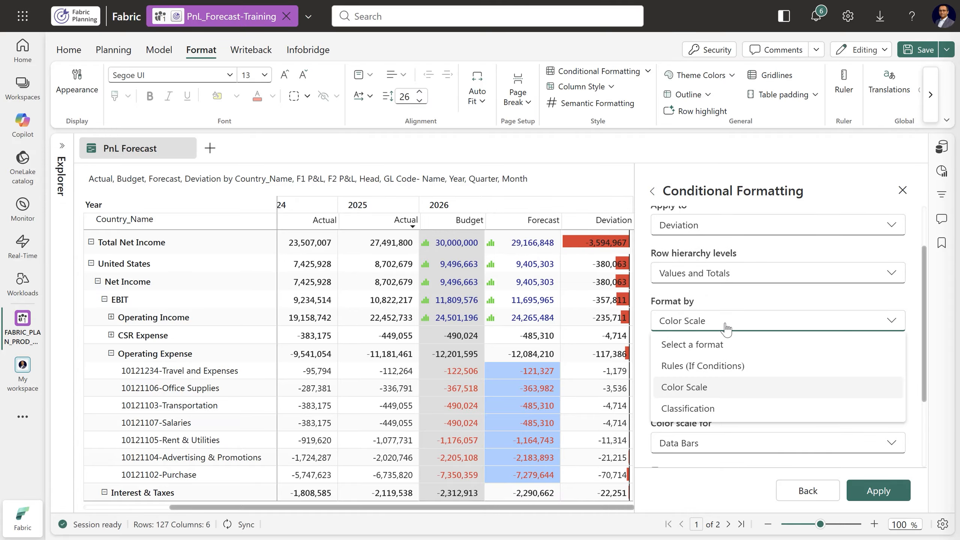
left_click(716, 370)
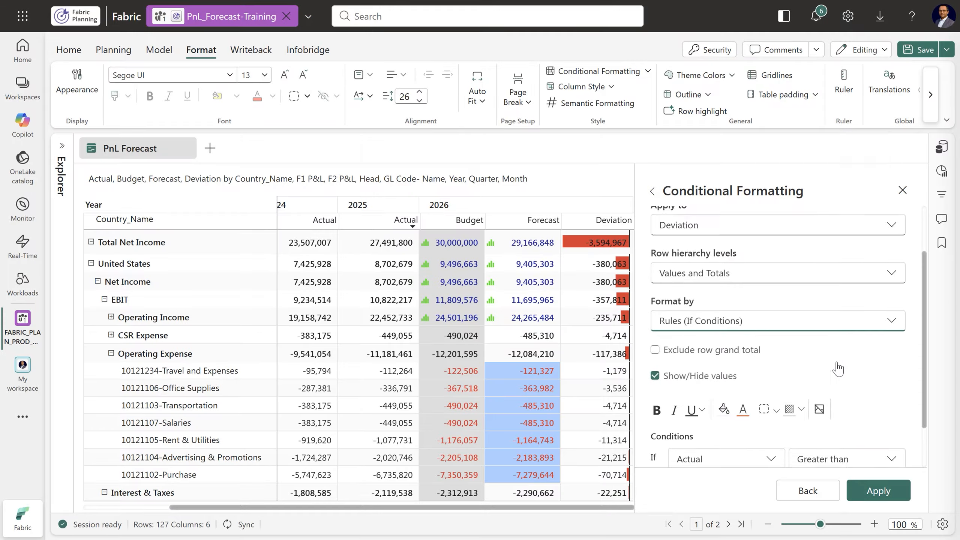
scroll(828, 365, "down", 2)
left_click(743, 408)
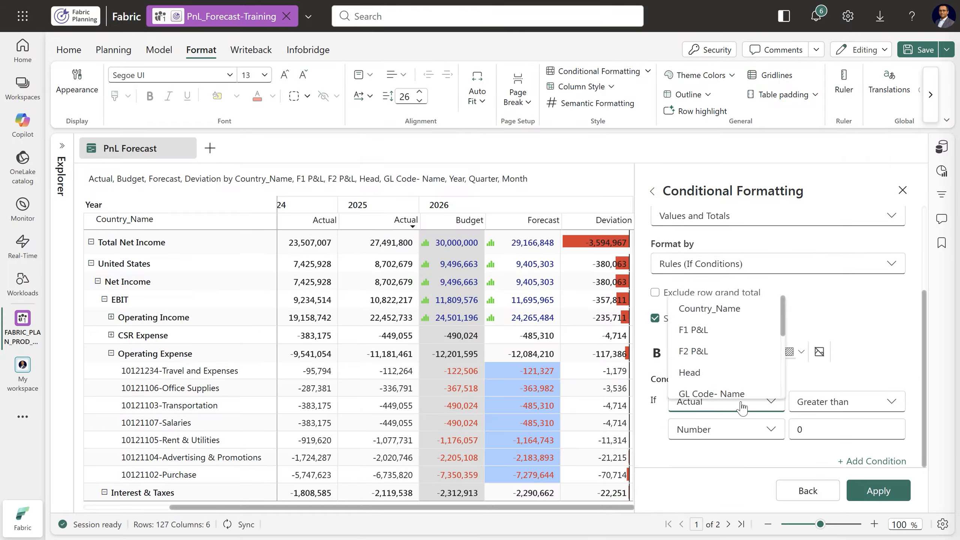
scroll(785, 375, "down", 3)
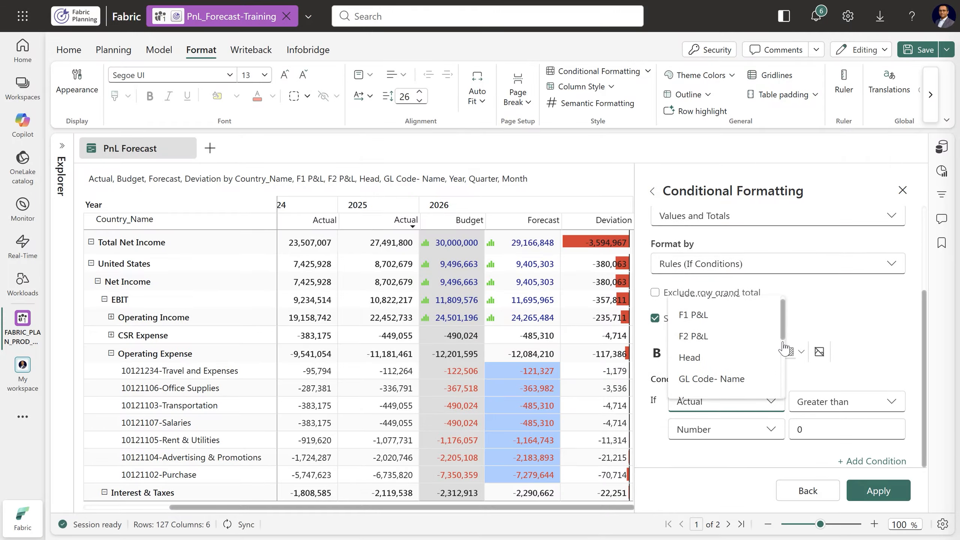
scroll(786, 374, "down", 2)
scroll(785, 374, "up", 2)
scroll(786, 374, "down", 4)
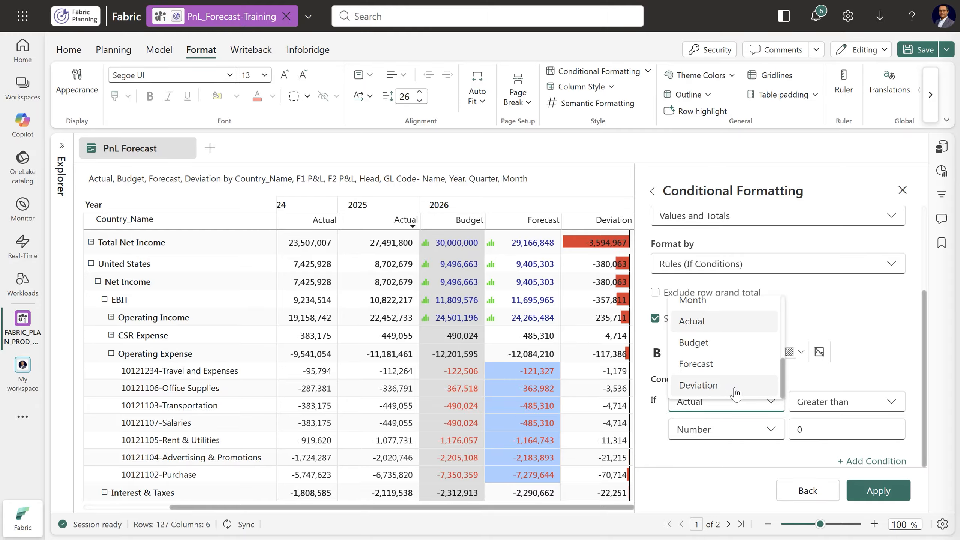
left_click(729, 385)
left_click(722, 453)
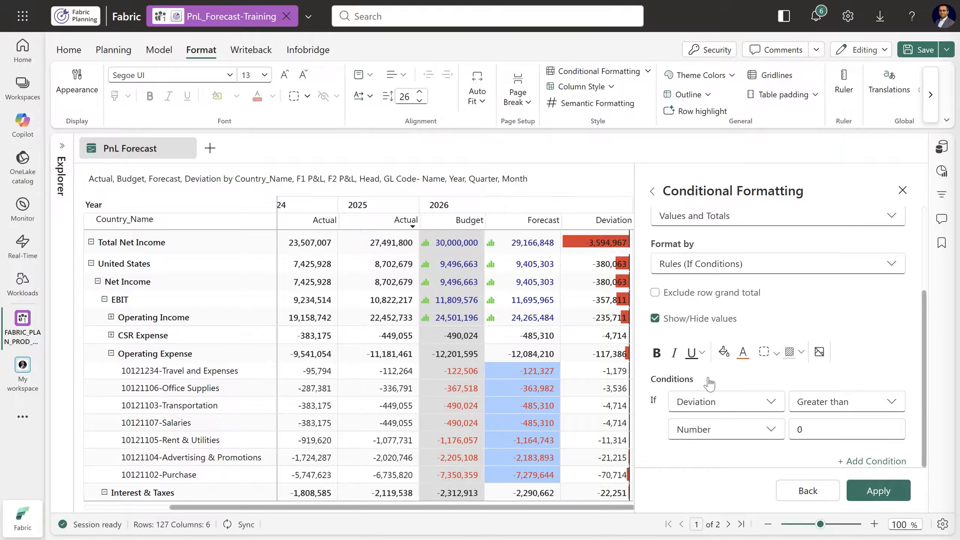
Give the Deviation-Background rule a dark gray fill and a bold white font
left_click(723, 354)
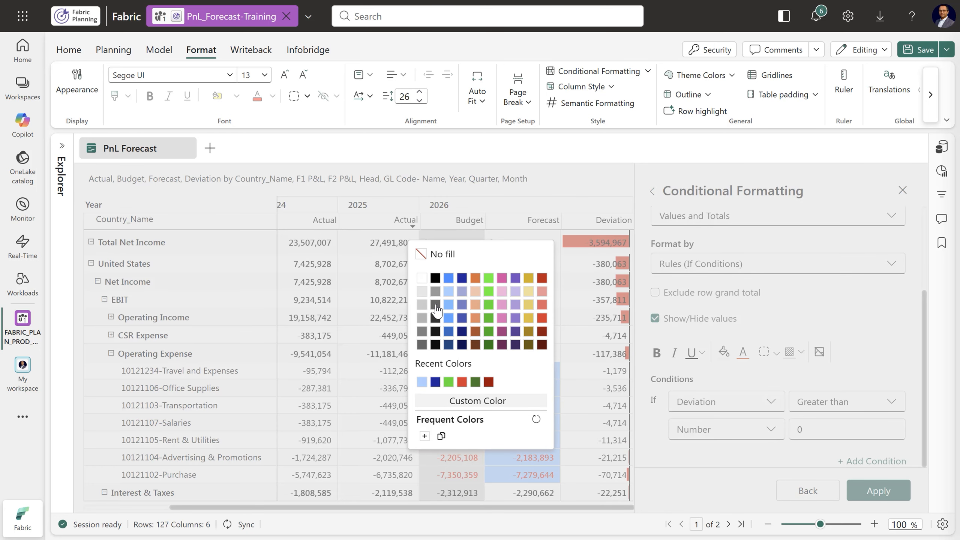
left_click(436, 308)
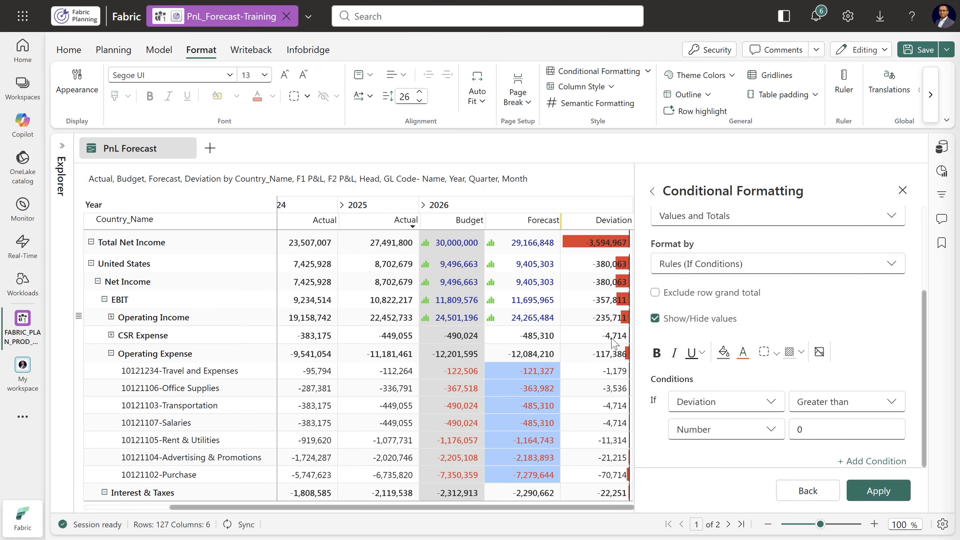
left_click(743, 354)
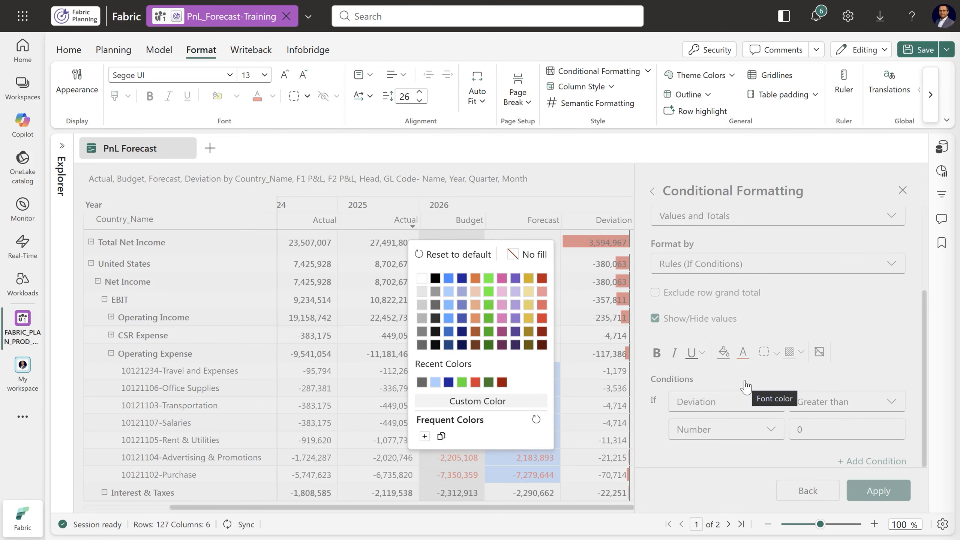
left_click(463, 309)
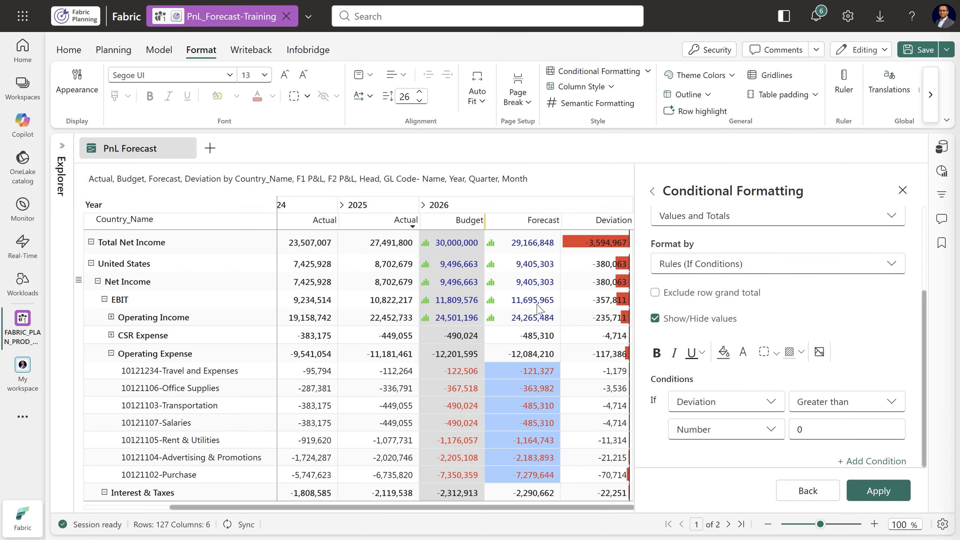
left_click(659, 359)
Set the Deviation condition to Is not equal to the number 0, apply the rule, and return to the rule list
left_click(845, 412)
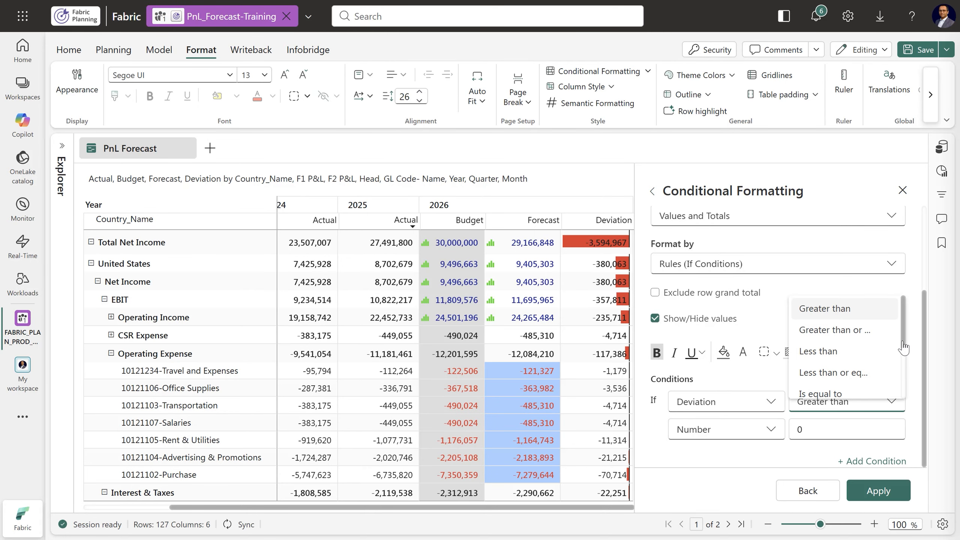
scroll(904, 352, "down", 3)
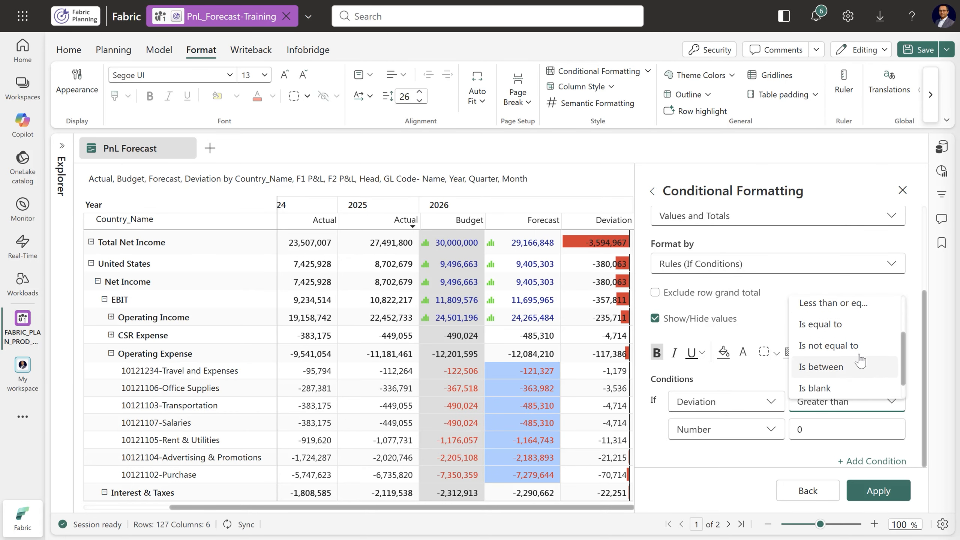
left_click(851, 345)
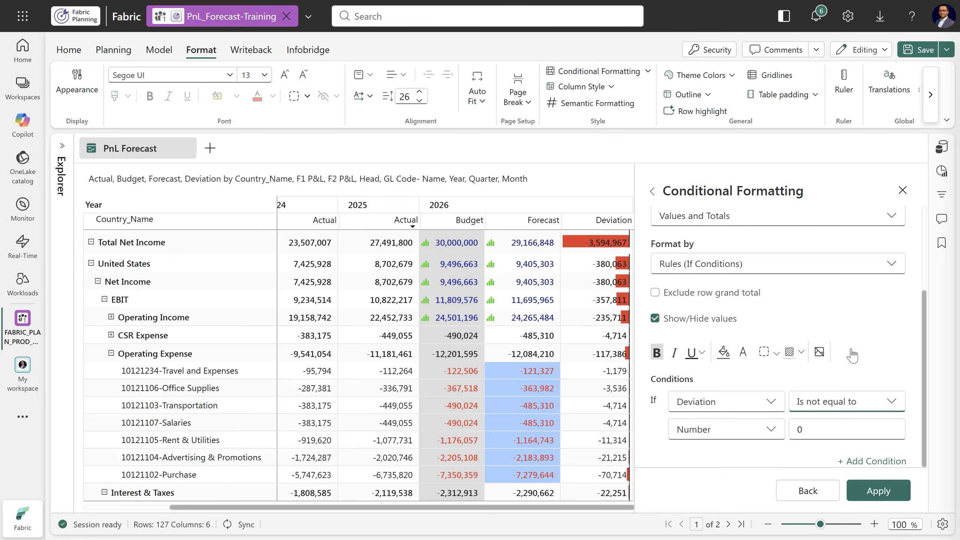
left_click(878, 490)
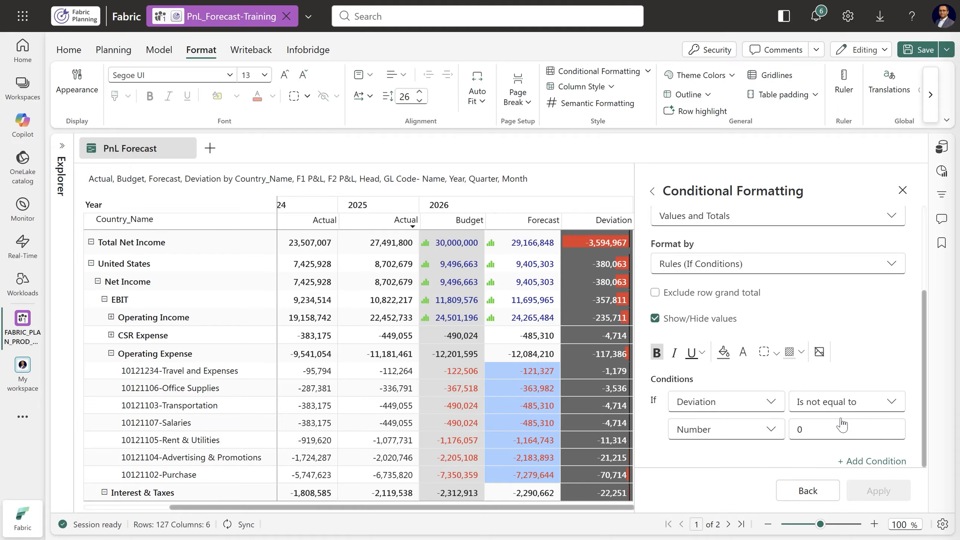
left_click(652, 195)
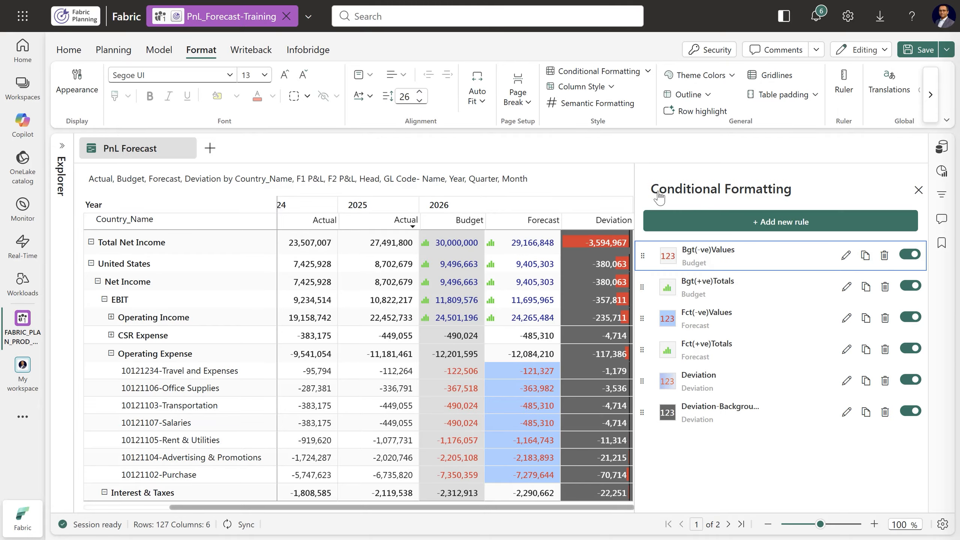
Open the Deviation rule and review its color scale and data bar settings
left_click(847, 381)
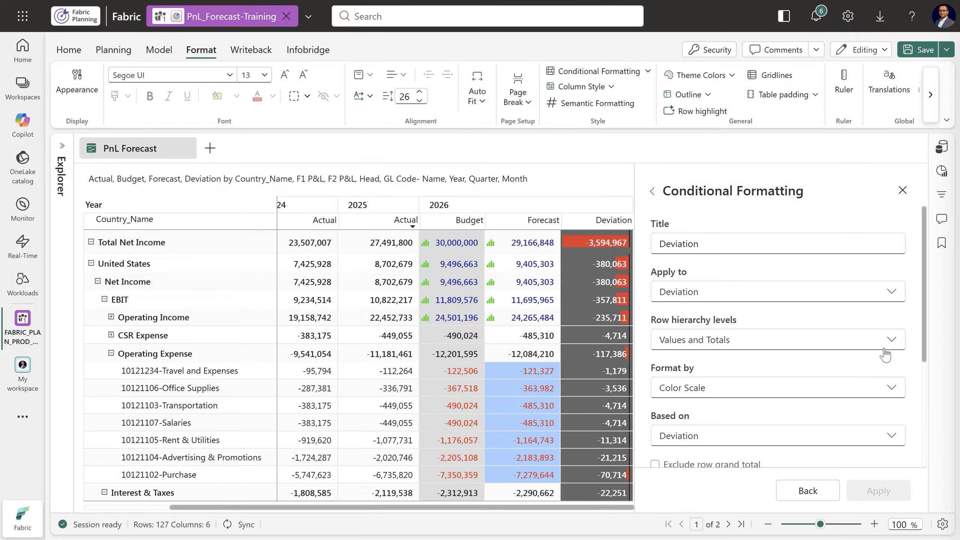
scroll(926, 314, "down", 5)
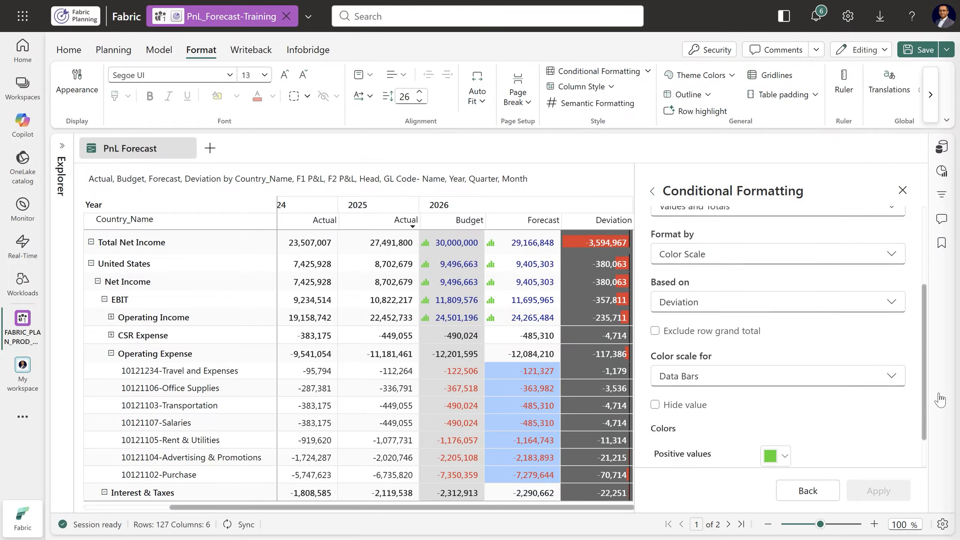
scroll(932, 314, "up", 5)
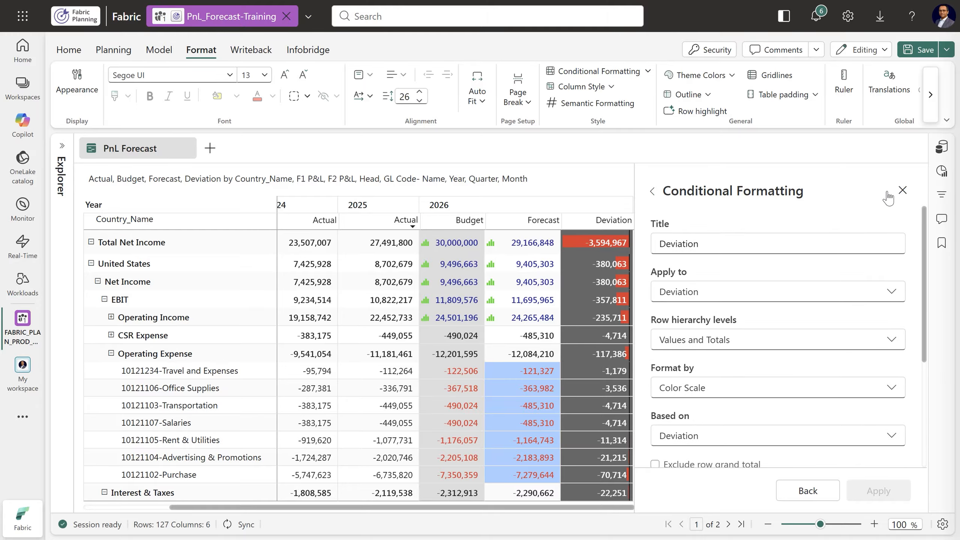
Close the conditional formatting settings, save the planning sheet, and dismiss the save notification
left_click(903, 189)
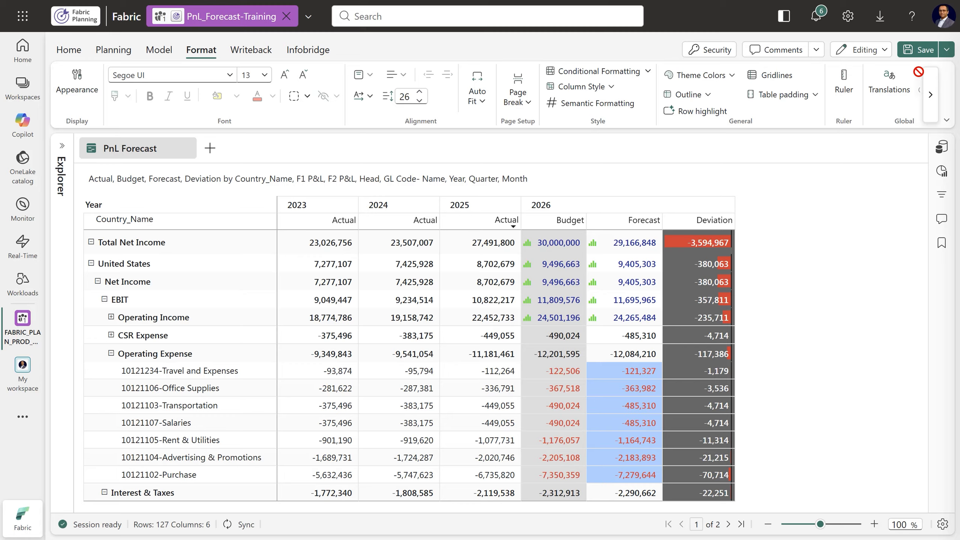
left_click(922, 49)
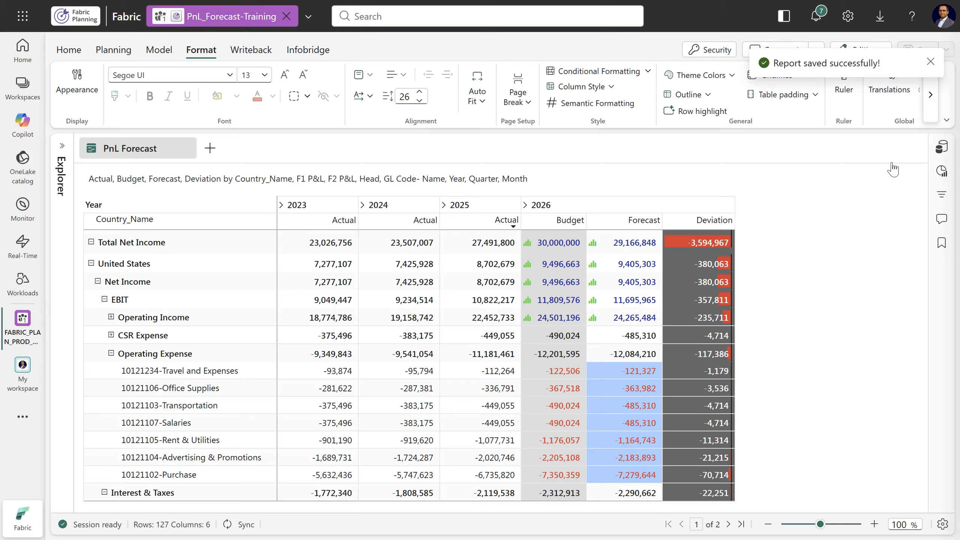
left_click(930, 62)
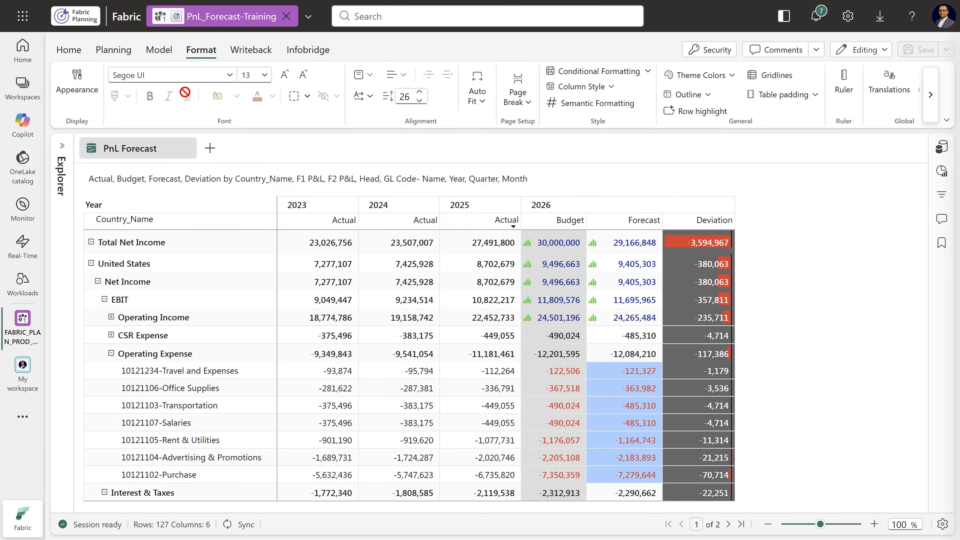
Hide the Actual measure from the sheet's displayed columns
left_click(114, 53)
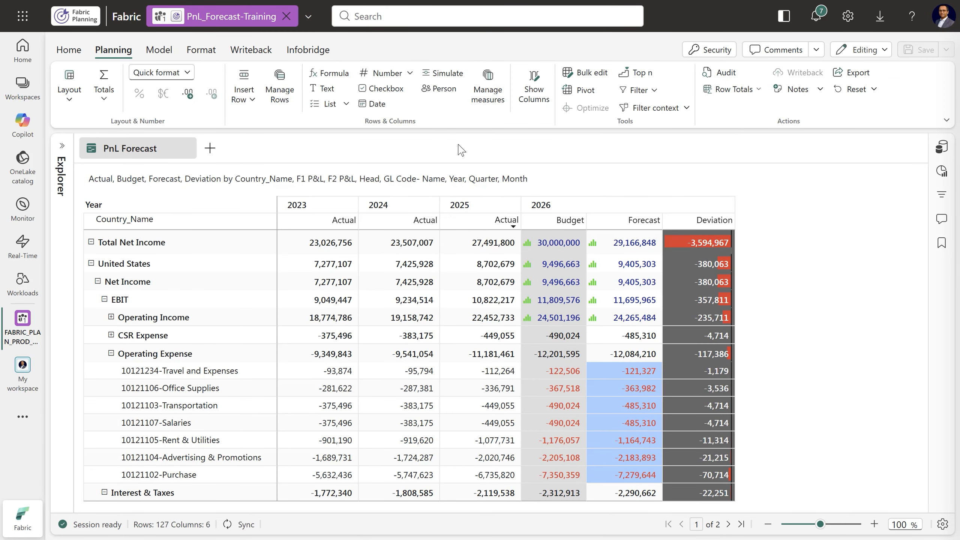
left_click(531, 95)
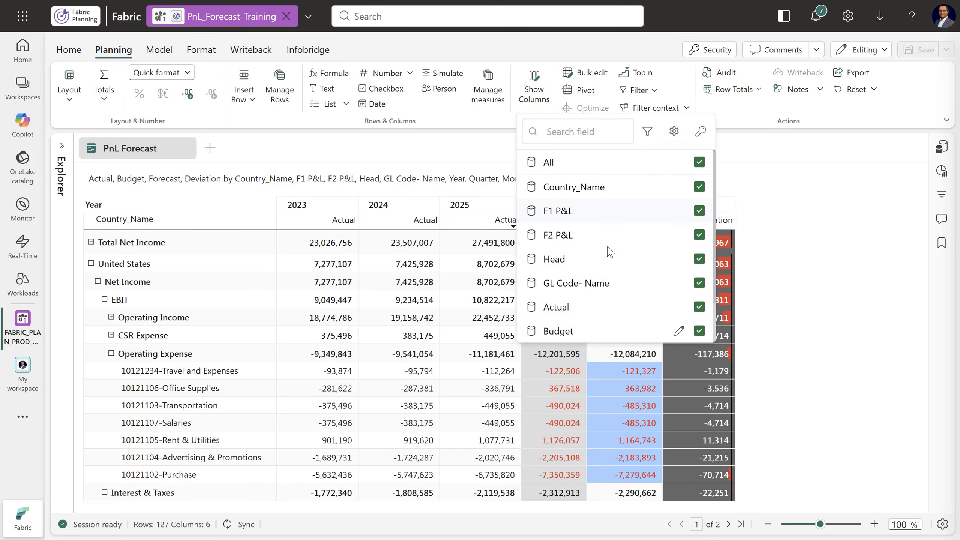
scroll(611, 252, "down", 2)
left_click(699, 259)
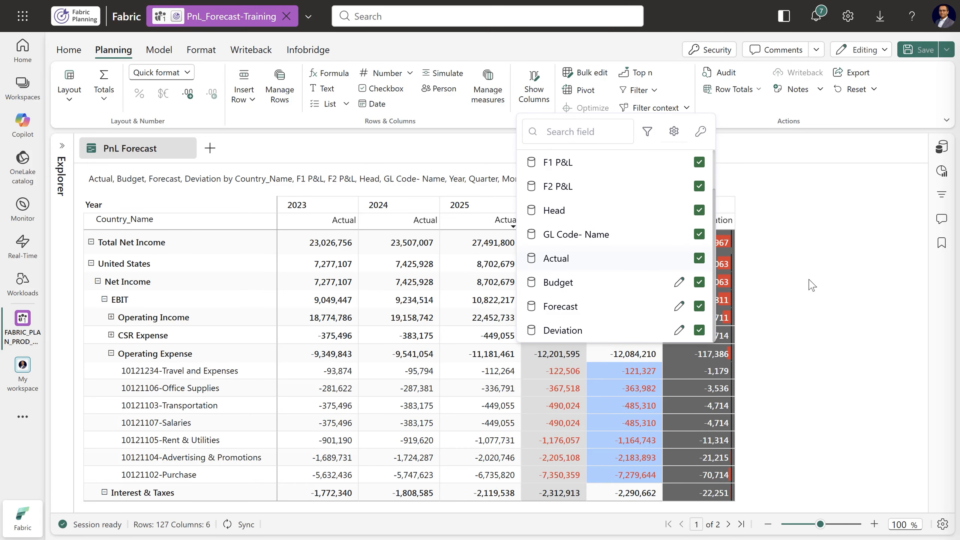
left_click(826, 306)
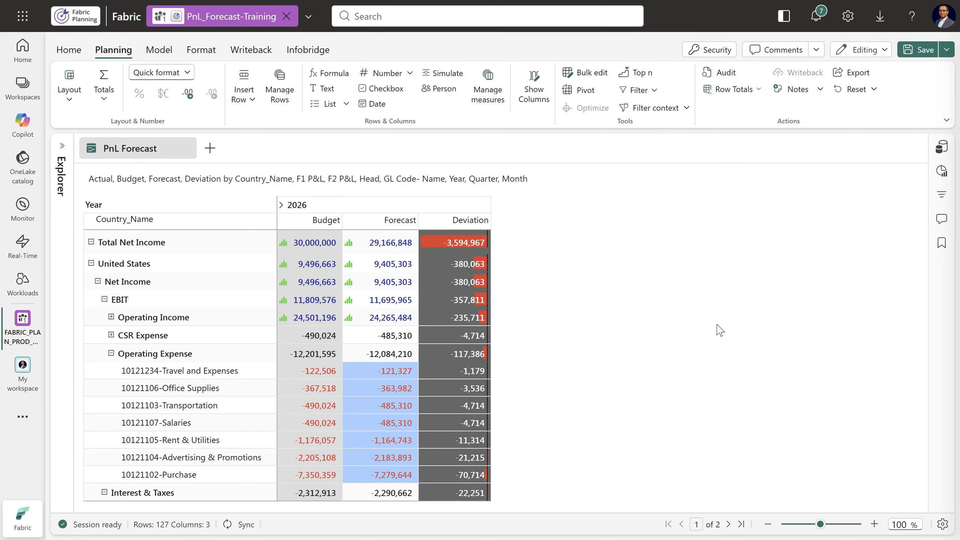
Expand 2026 into quarters and show the column subtotal on the Left
left_click(281, 206)
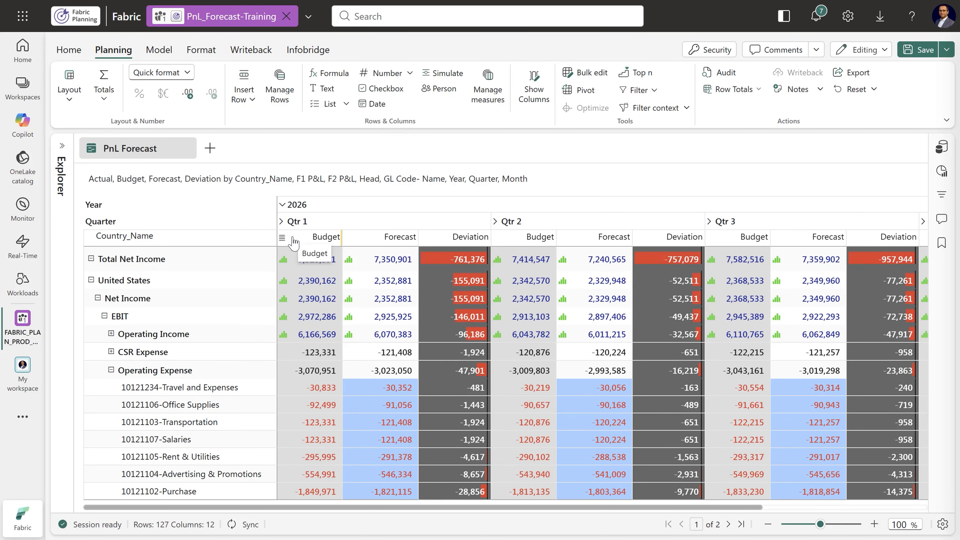
left_click(104, 101)
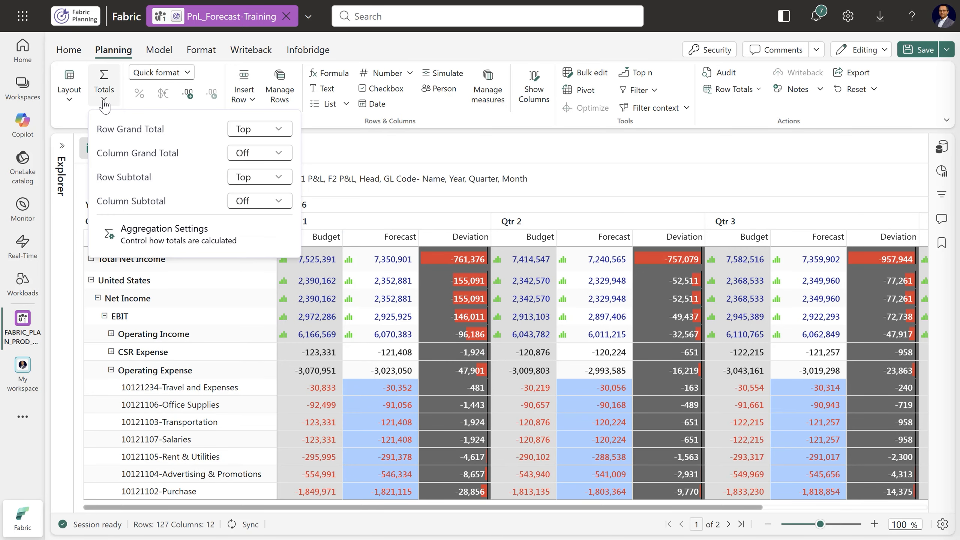
left_click(247, 200)
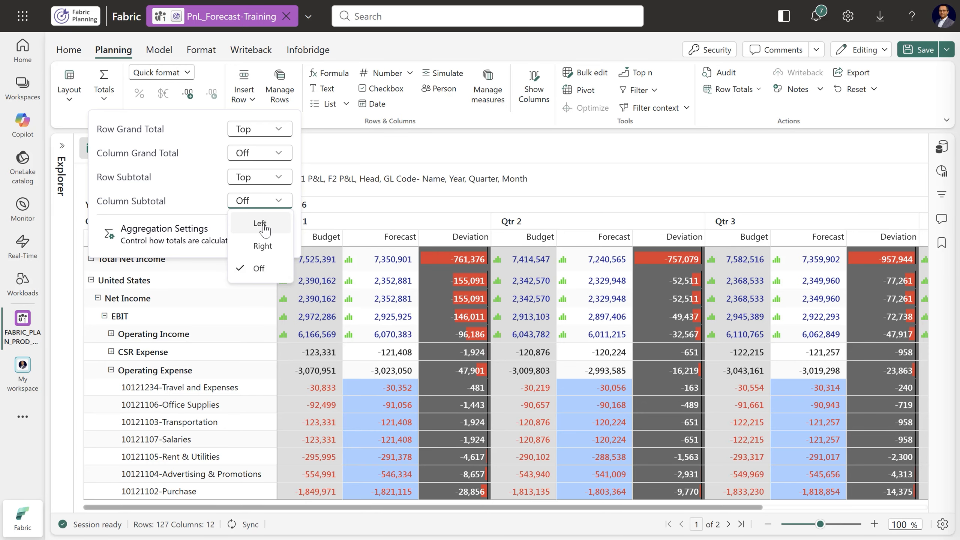
left_click(260, 223)
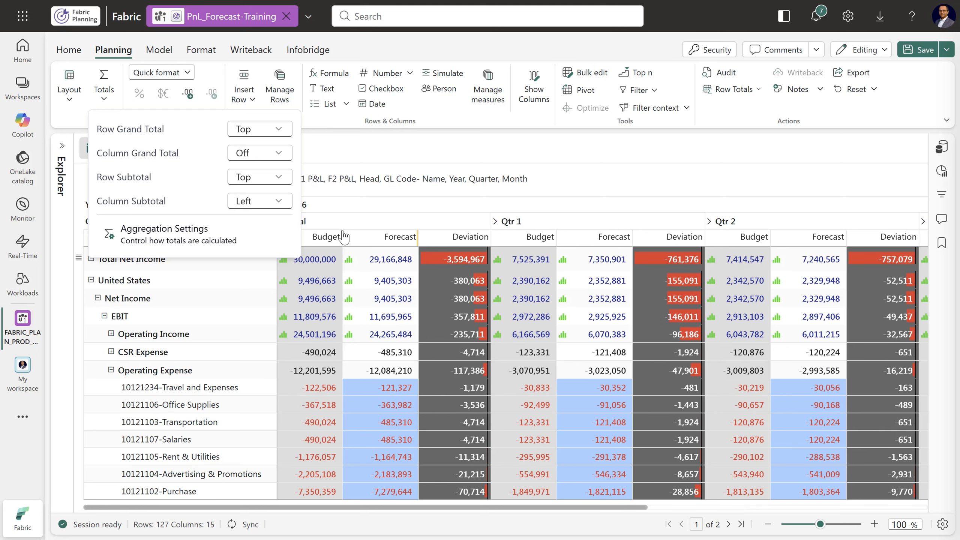
left_click(209, 73)
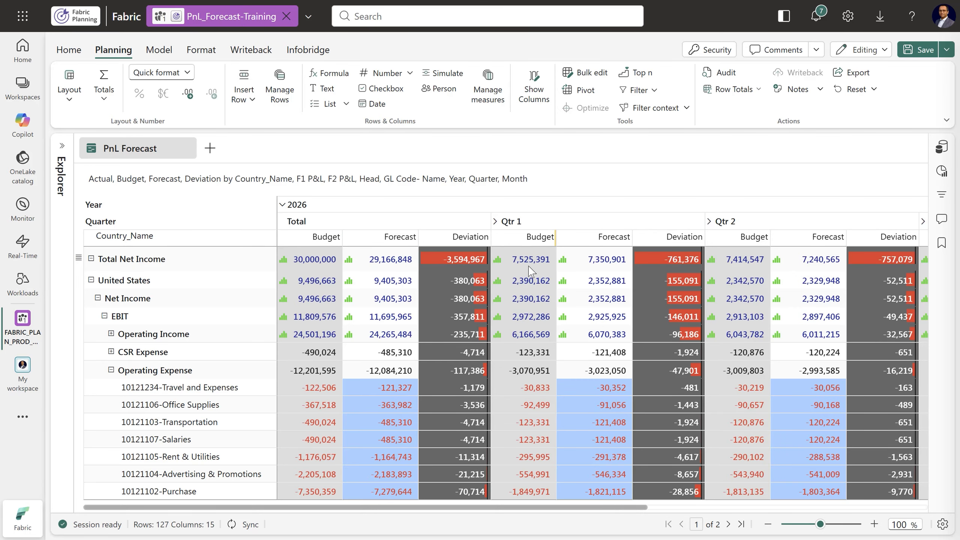
Expand Qtr 1 into months and set Rows Per Page to All
left_click(495, 222)
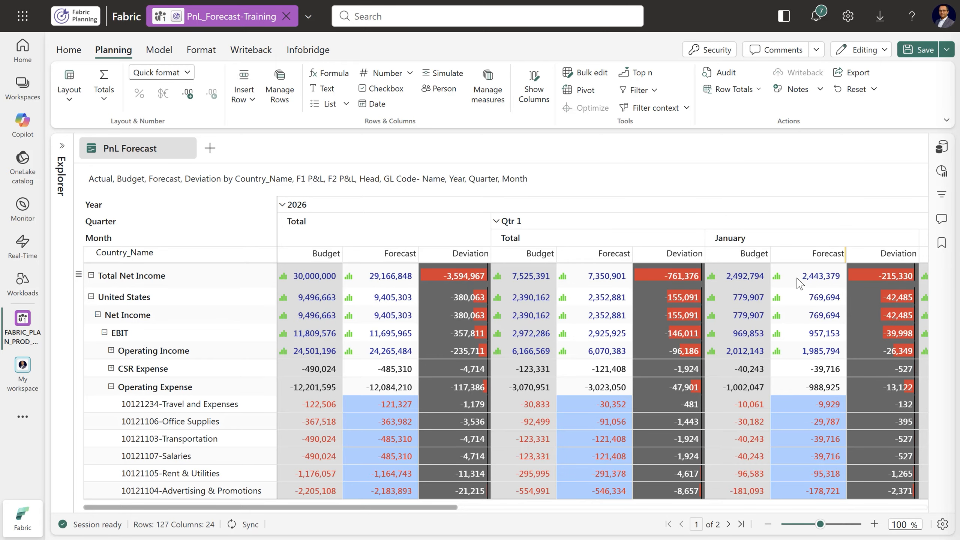
left_click(942, 525)
left_click(895, 499)
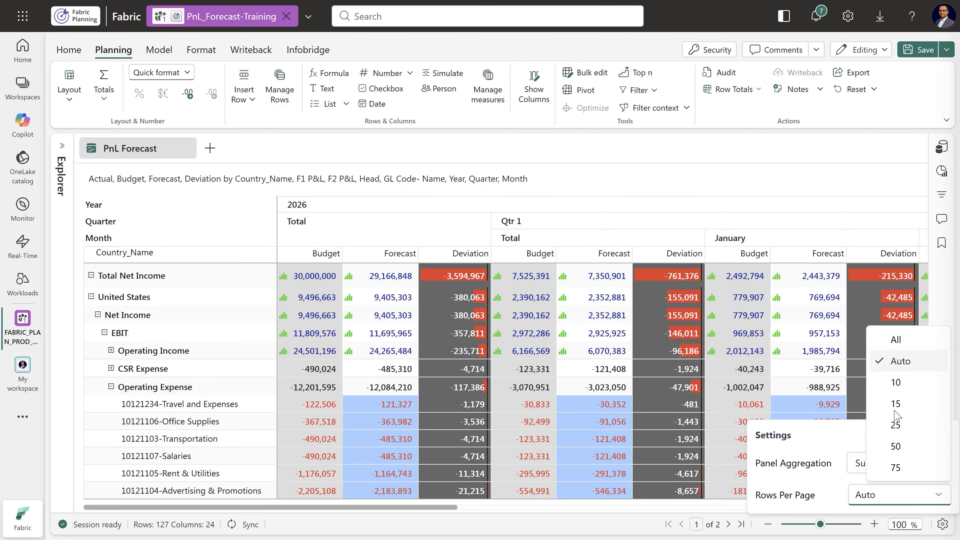
left_click(893, 344)
left_click(691, 151)
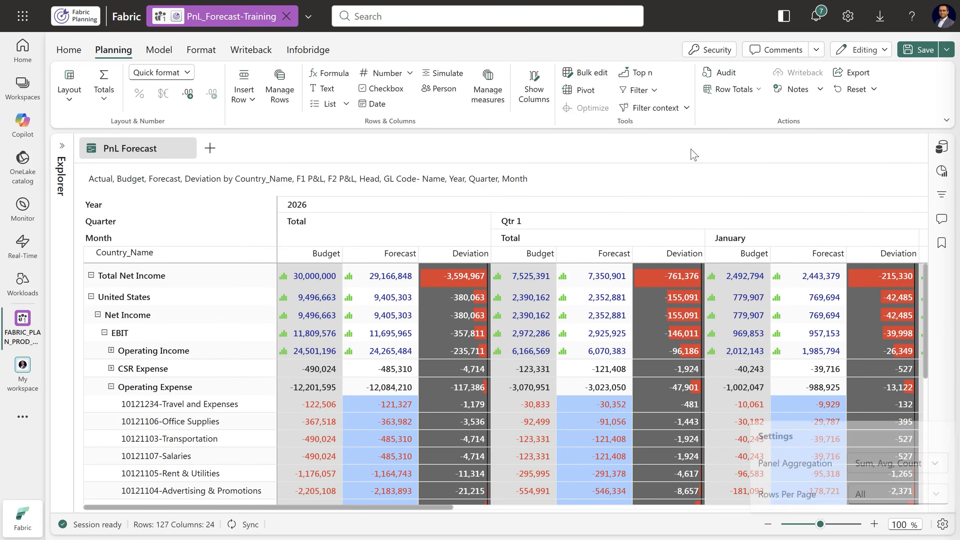
scroll(636, 389, "down", 5)
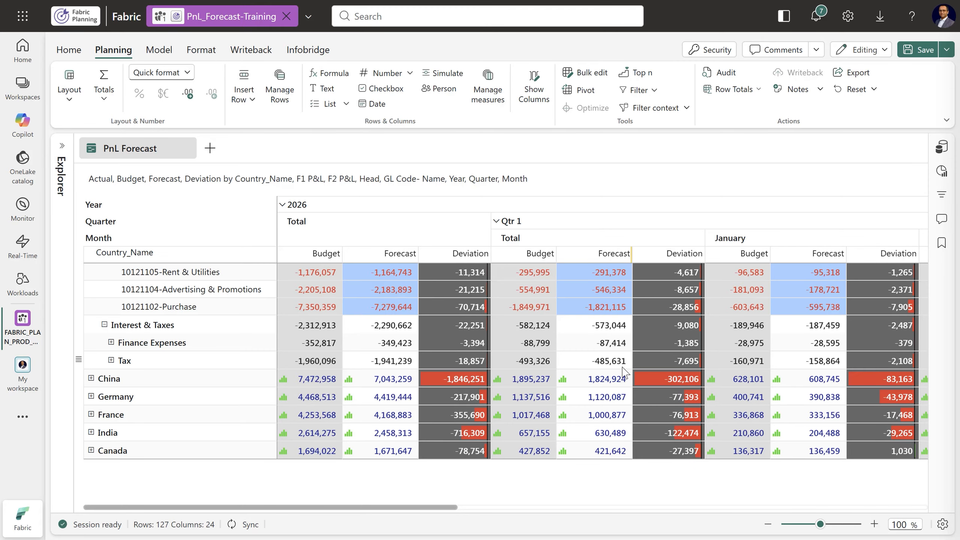
Switch Rows Per Page to Auto and back to All
left_click(943, 525)
left_click(873, 498)
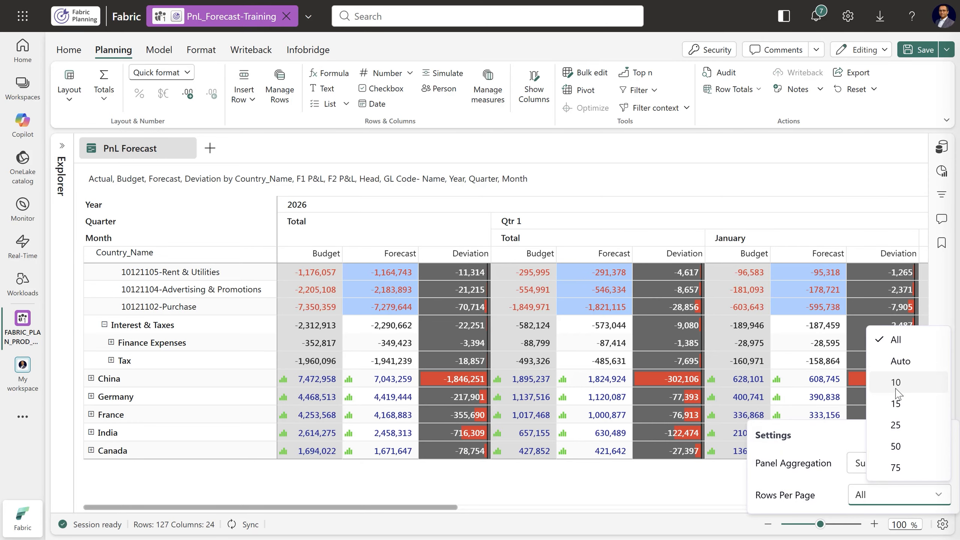
left_click(894, 364)
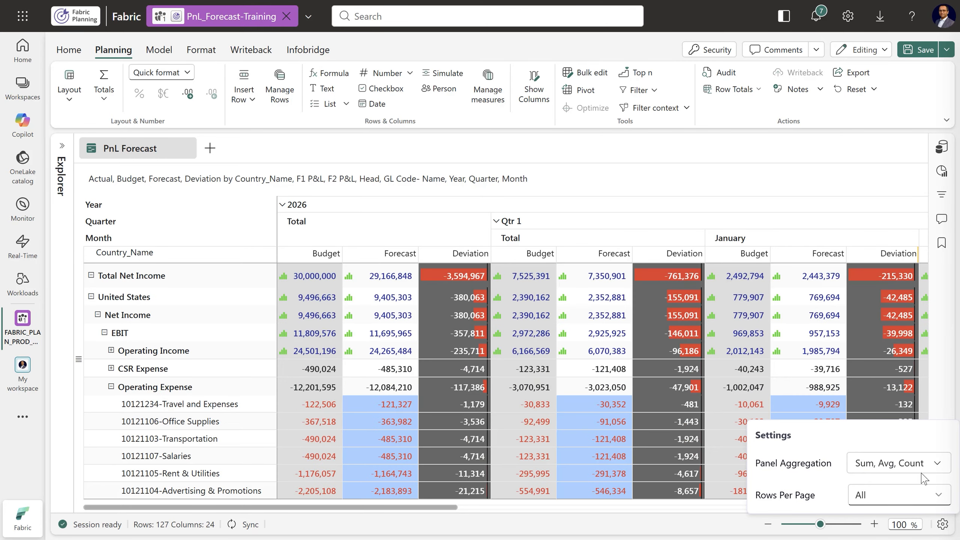
left_click(897, 500)
left_click(895, 342)
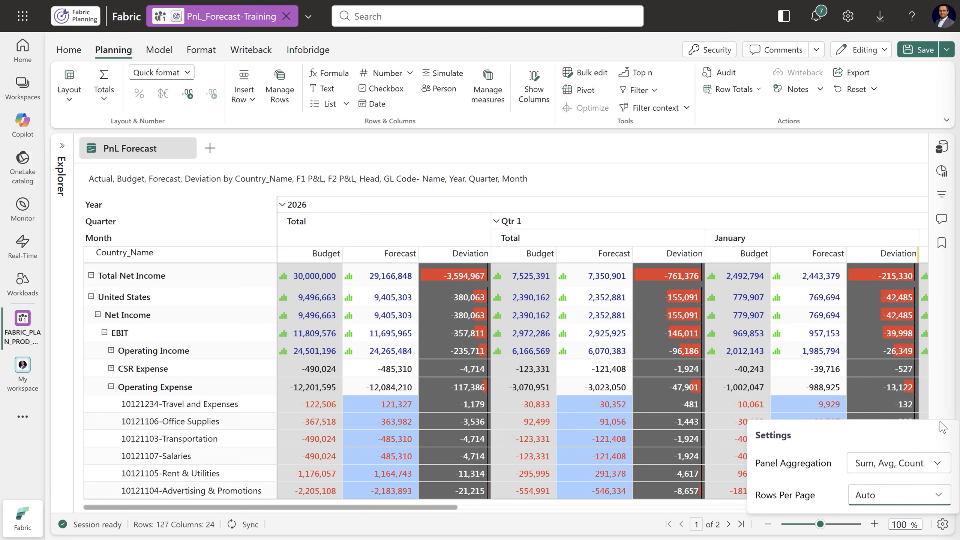
left_click(943, 525)
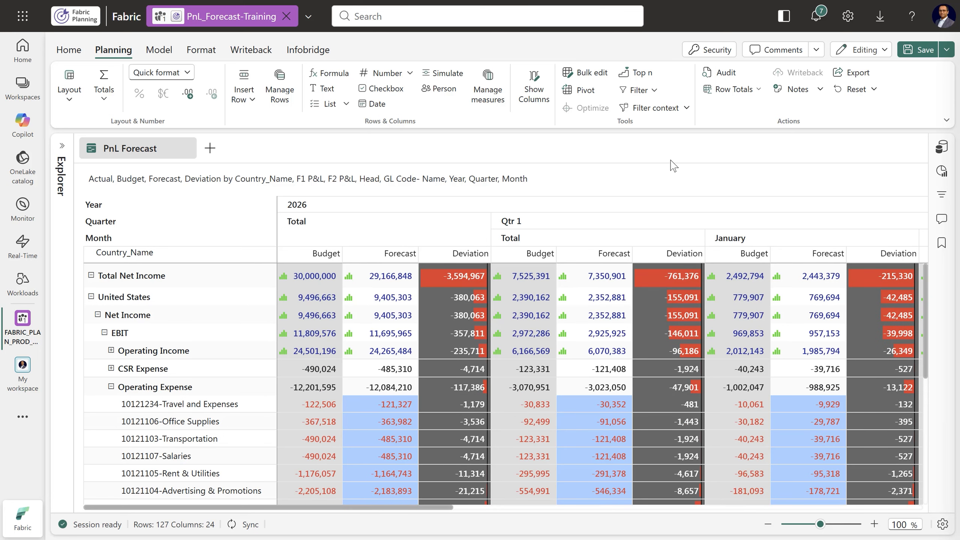
Save the planning sheet and expand the row hierarchy from Total Net Income down to the GL codes
left_click(915, 52)
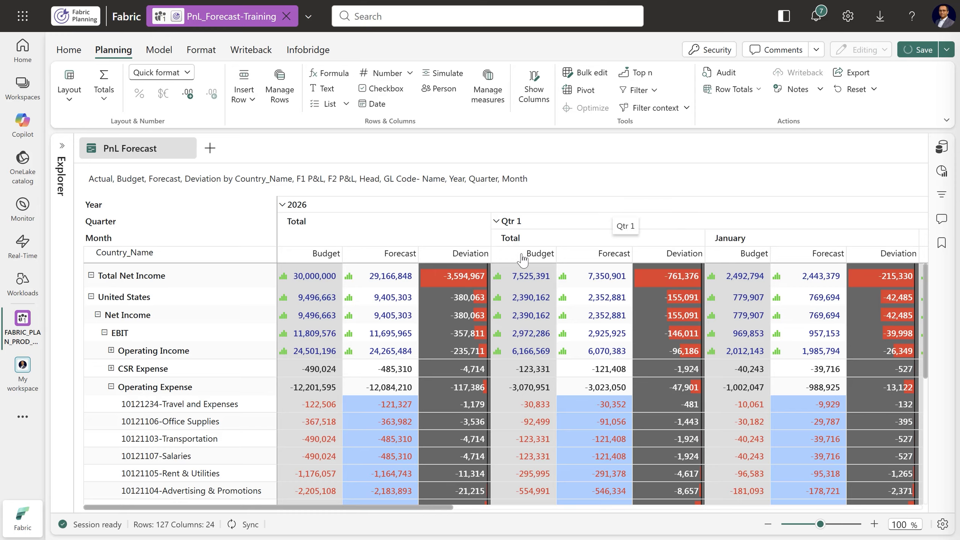
left_click(79, 279)
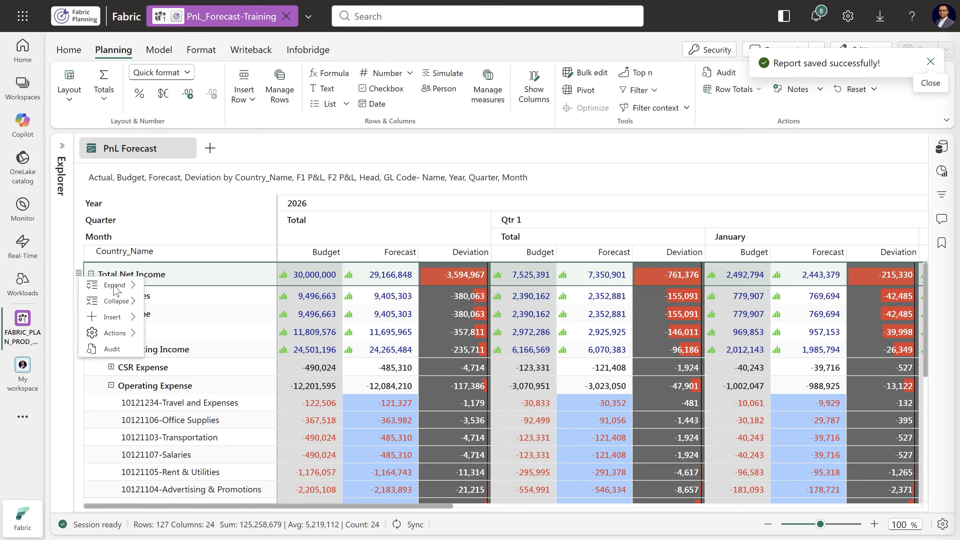
mouse_move(121, 284)
left_click(175, 292)
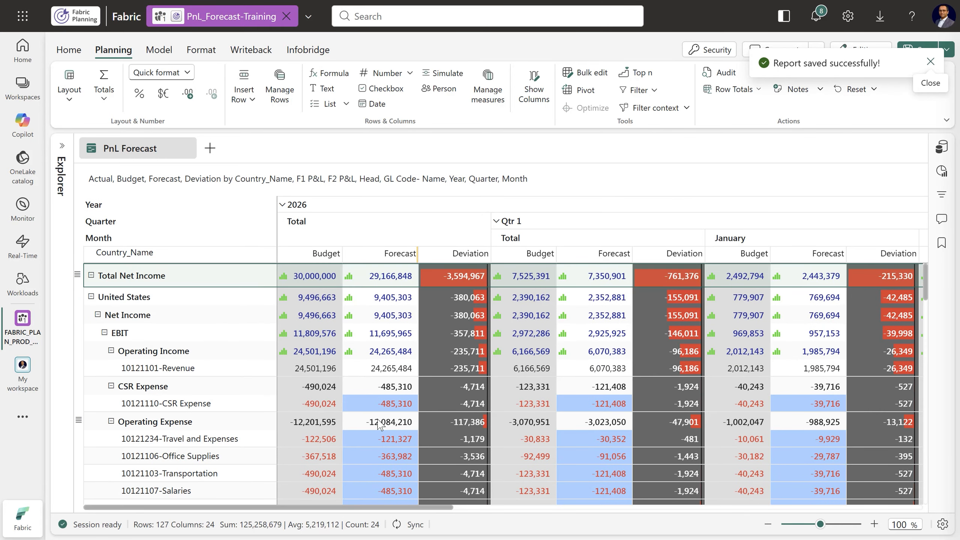
Increase the 2026 total Forecast of Total Net Income by 10%
scroll(380, 421, "down", 2)
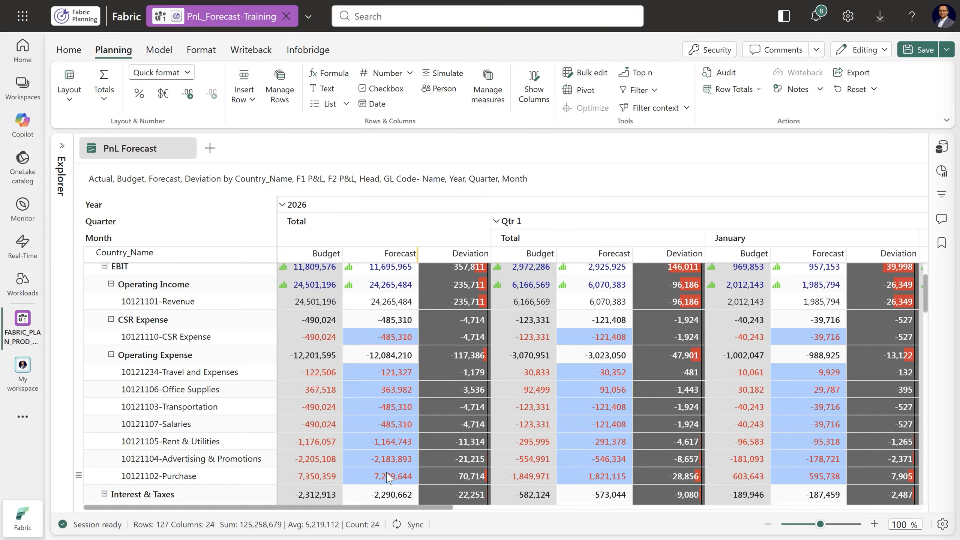
scroll(395, 454, "up", 2)
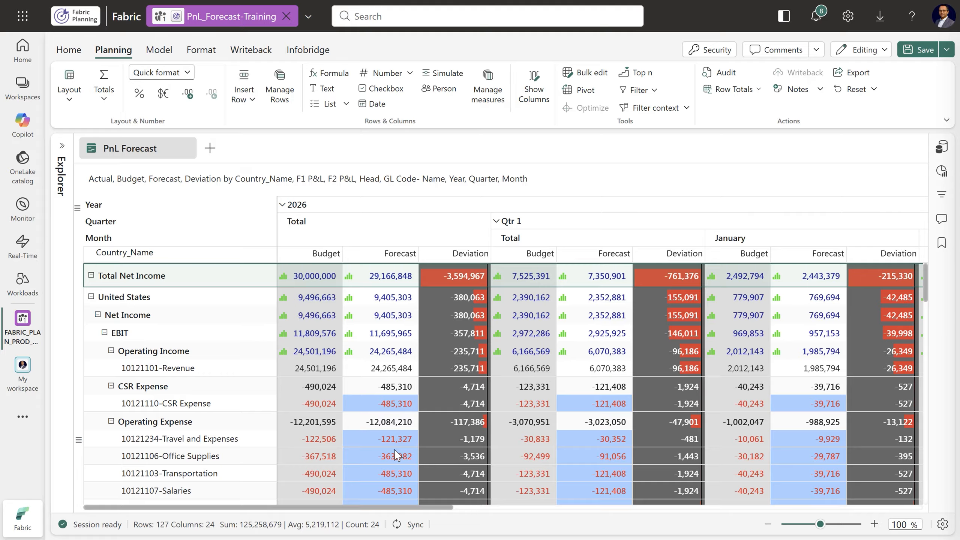
left_click(381, 279)
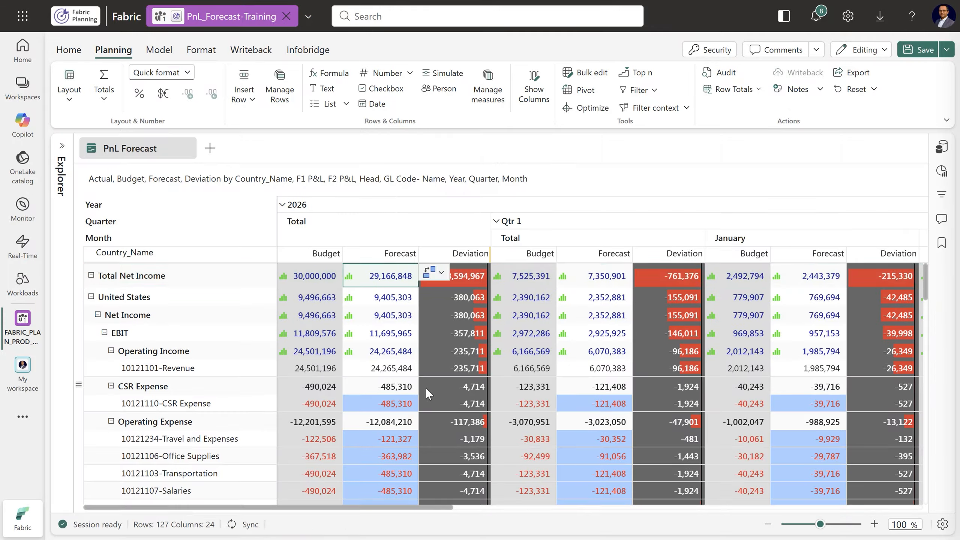
type("+ 10")
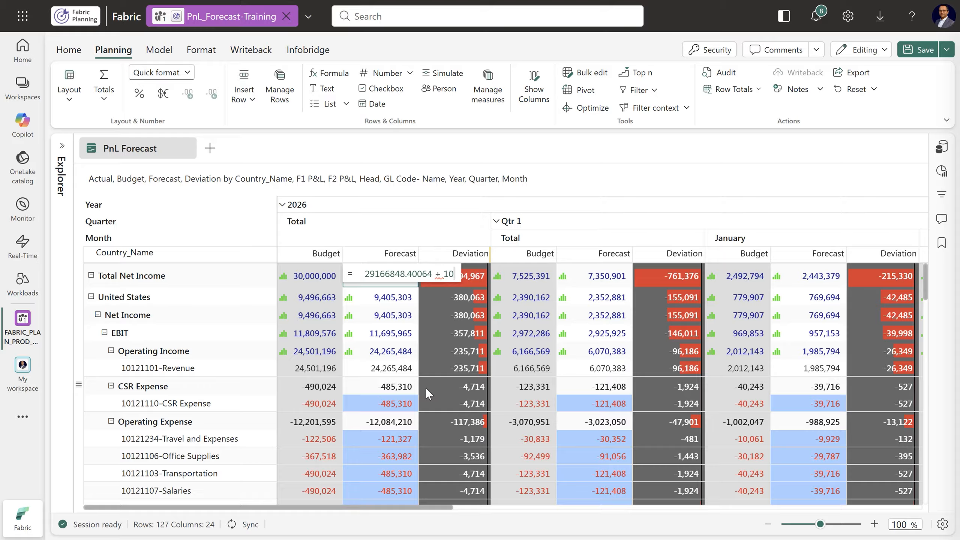
type("%")
key("Return")
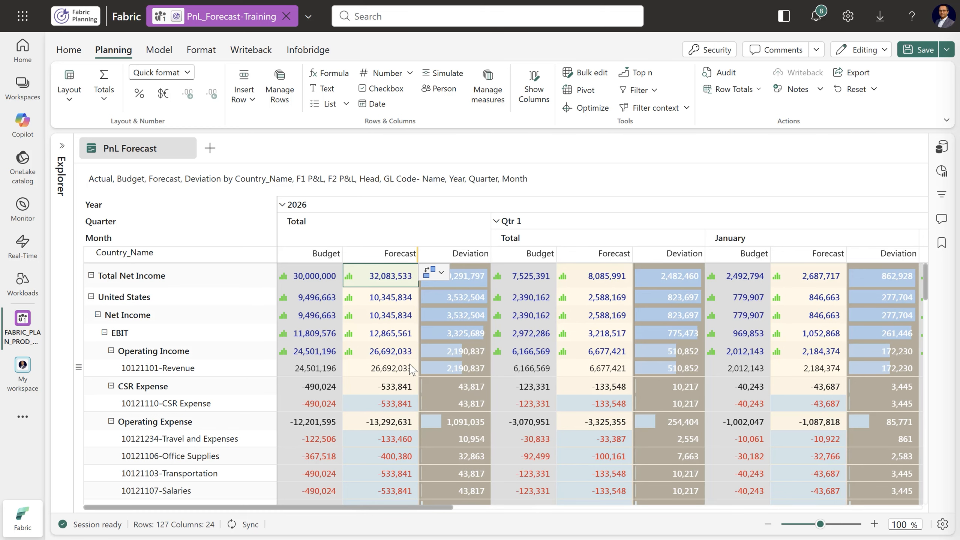
Set the 2026 total Forecast of the United States Operating Expense to 15,000,000
scroll(395, 368, "down", 3)
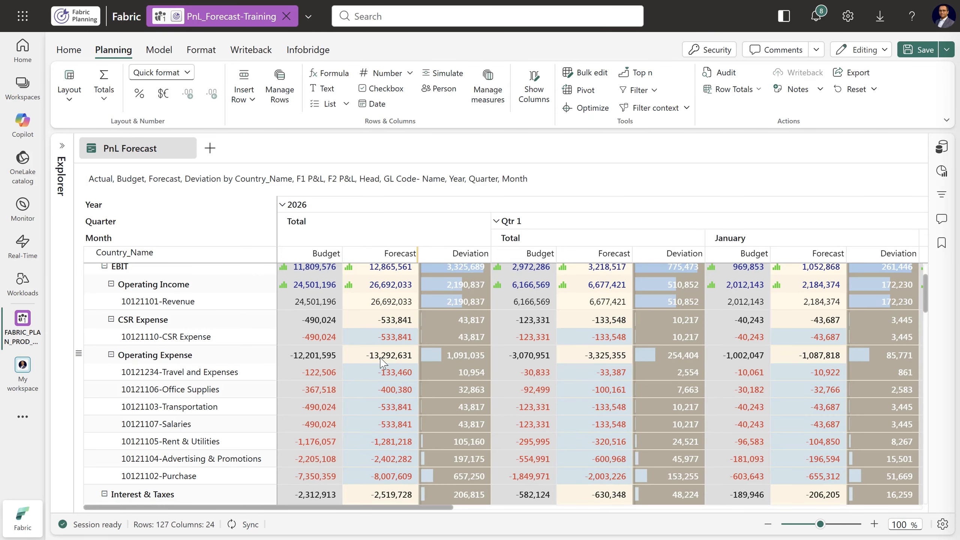
left_click(382, 360)
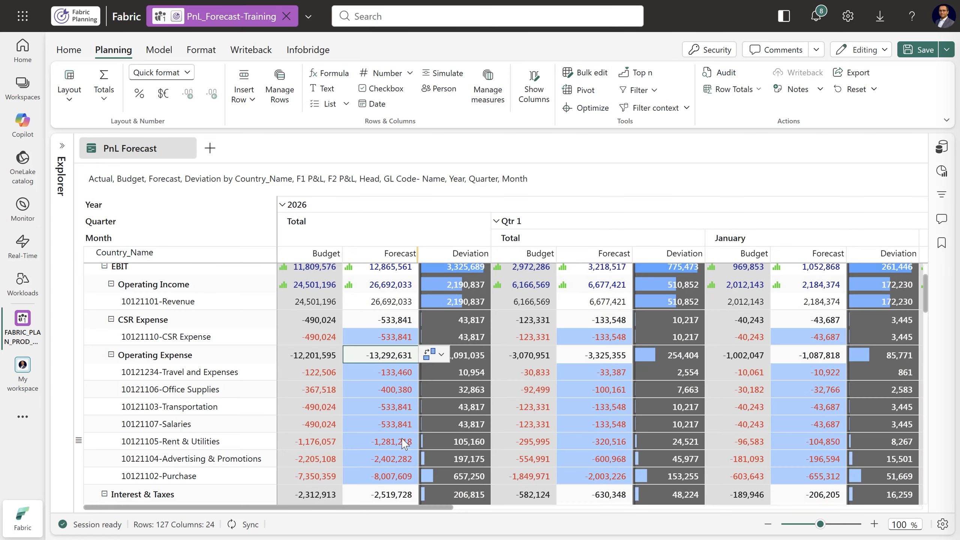
scroll(326, 420, "up", 1)
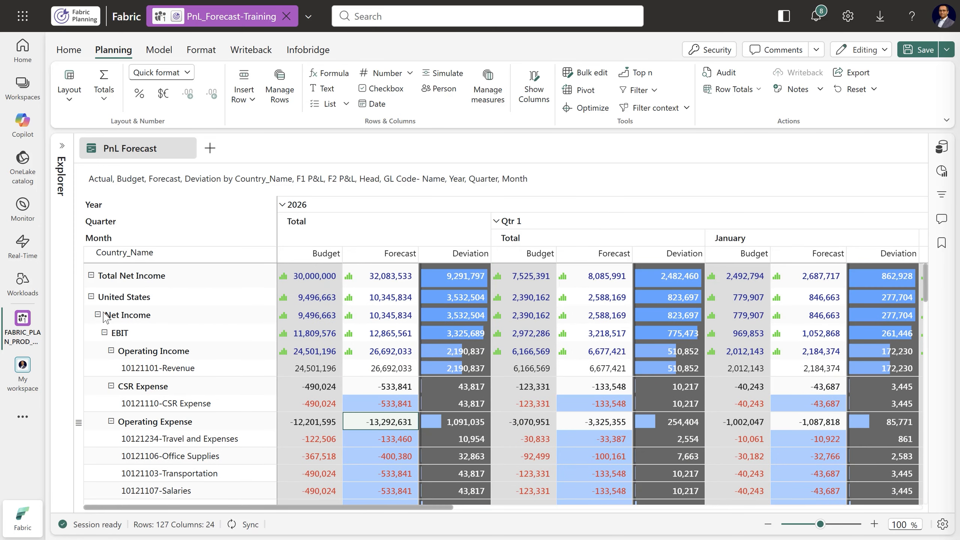
scroll(336, 378, "down", 2)
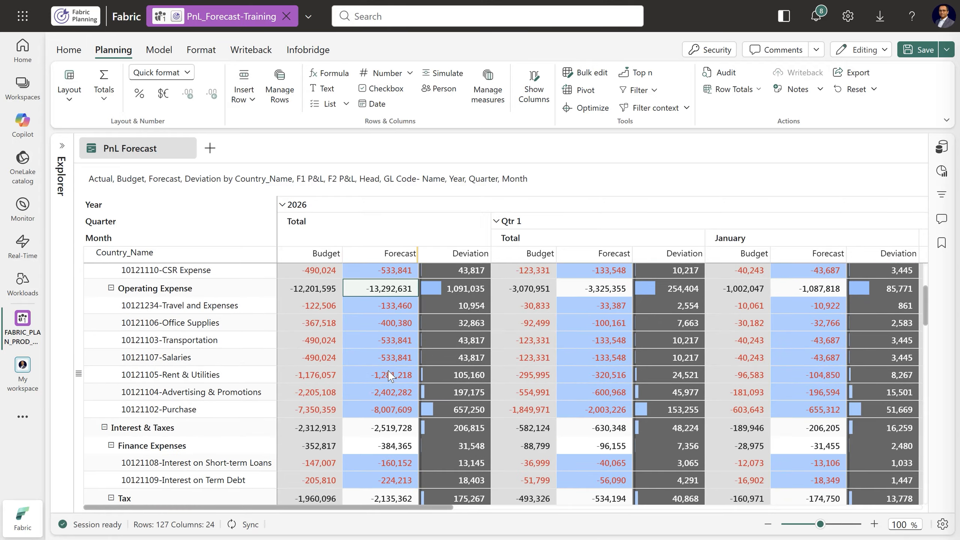
type("15m")
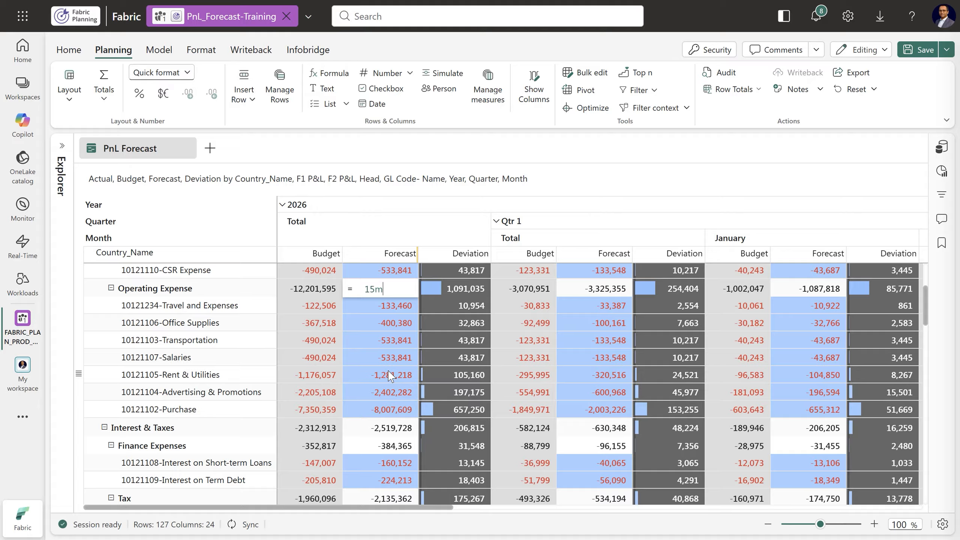
key("Return")
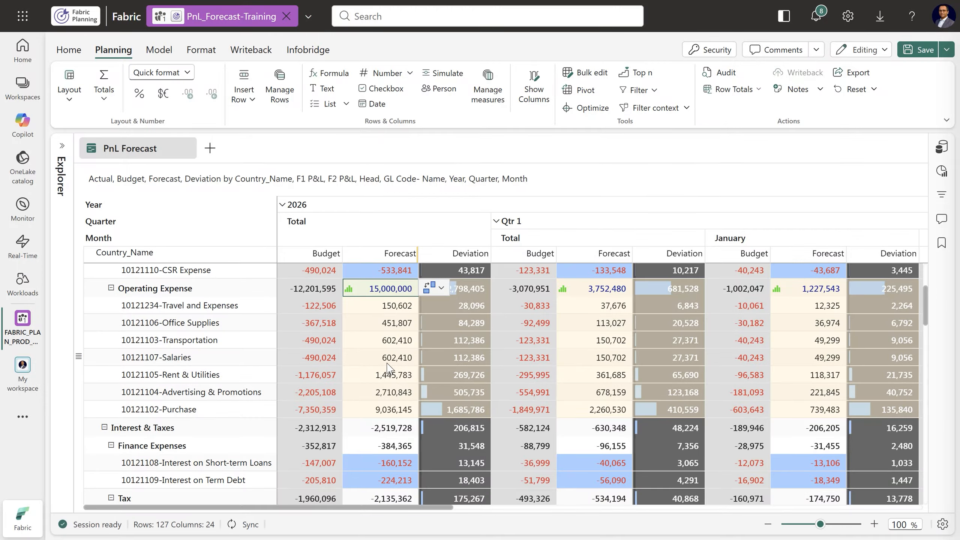
Subtract 30m from the 2026 total Forecast of the United States Operating Expense to make it -15,000,000
scroll(387, 368, "up", 4)
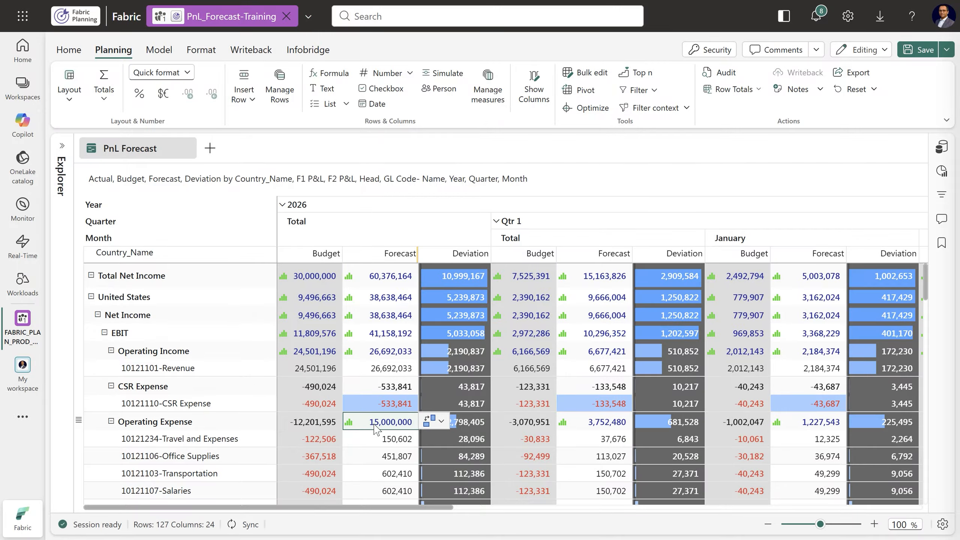
type("-")
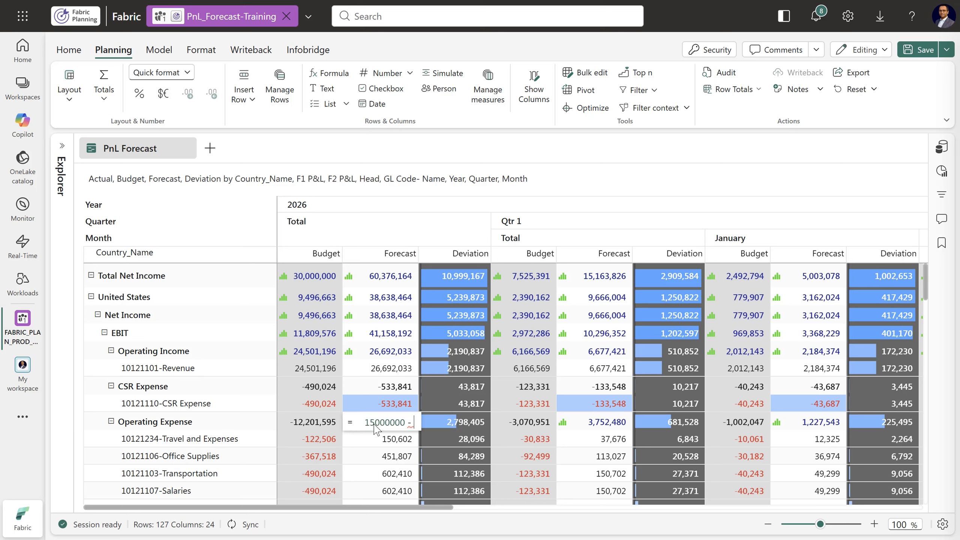
type(" 30m")
key("Return")
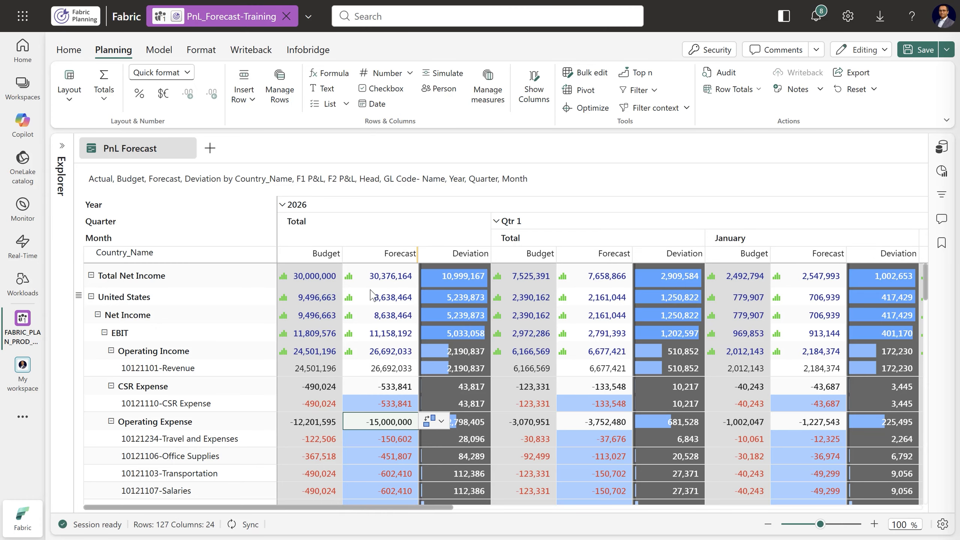
Lock the 2026 total Forecast cell of 10121102-Purchase under the United States Operating Expense
scroll(444, 306, "down", 3)
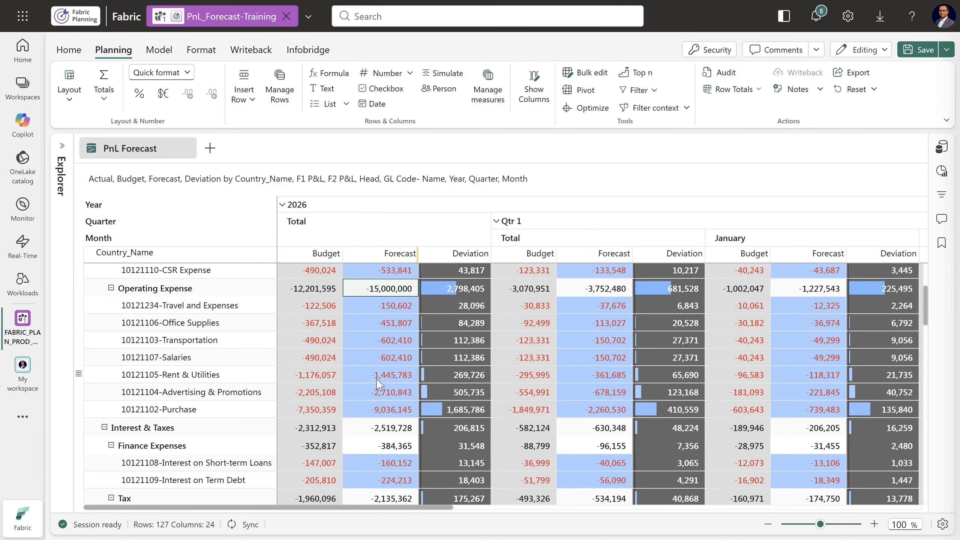
left_click(380, 413)
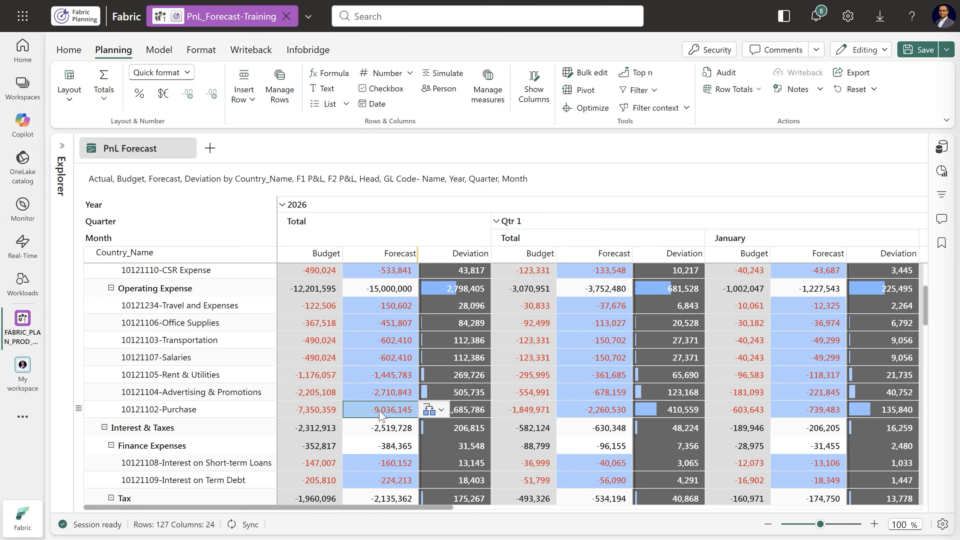
left_click(441, 410)
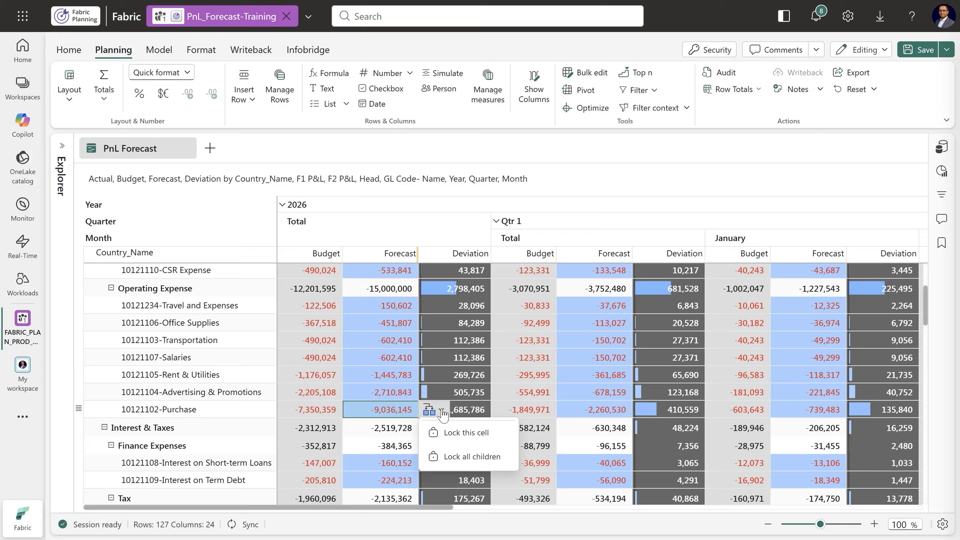
left_click(461, 434)
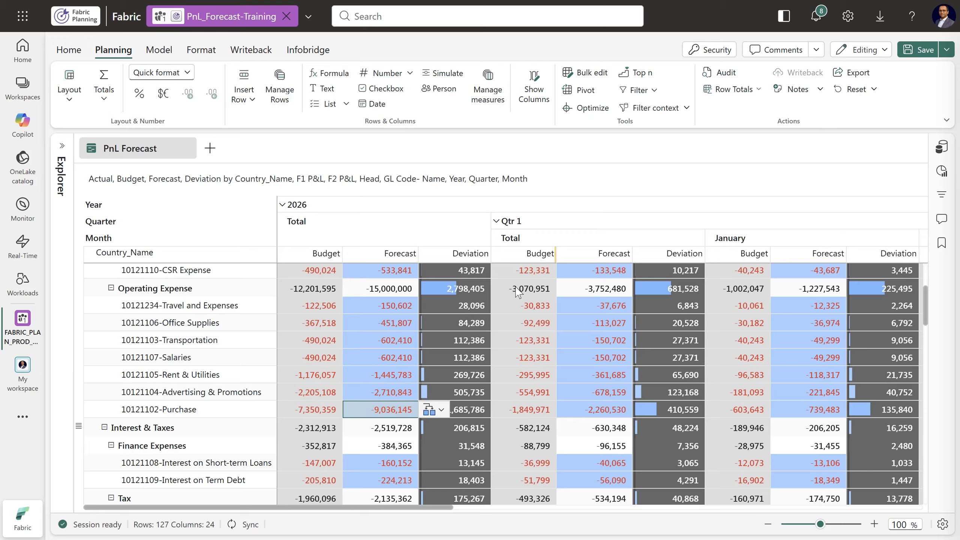
Increase the 2026 total Forecast of the United States Operating Expense by 10%
left_click(379, 290)
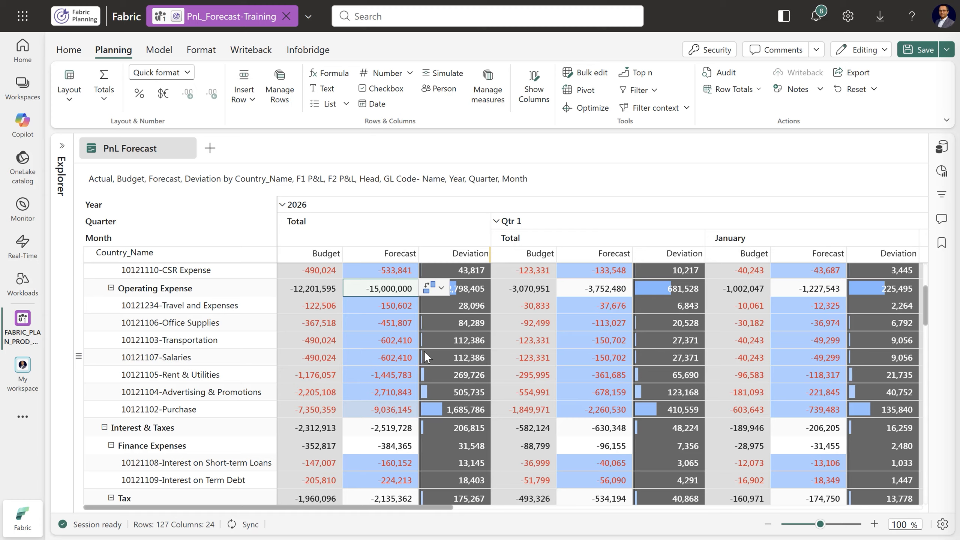
type("+ 10")
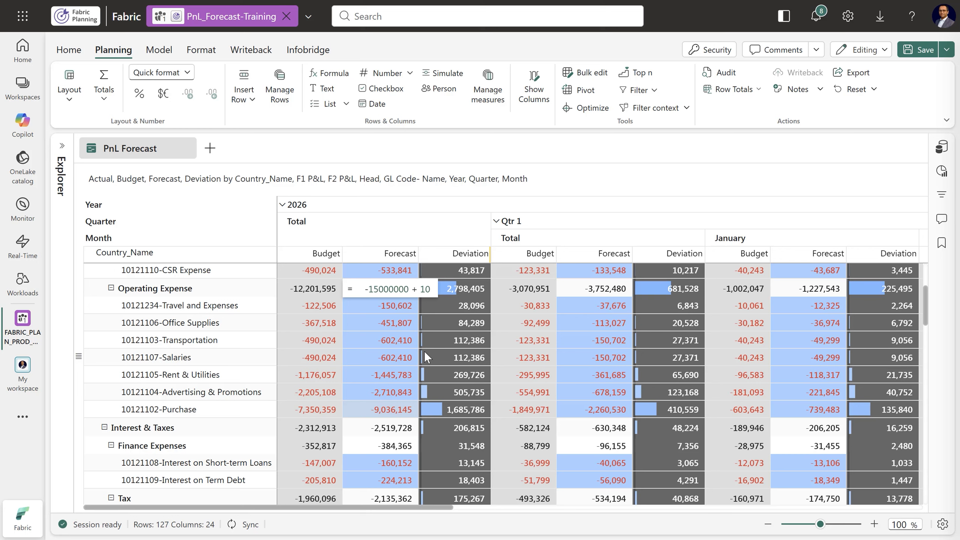
type("%")
key("Return")
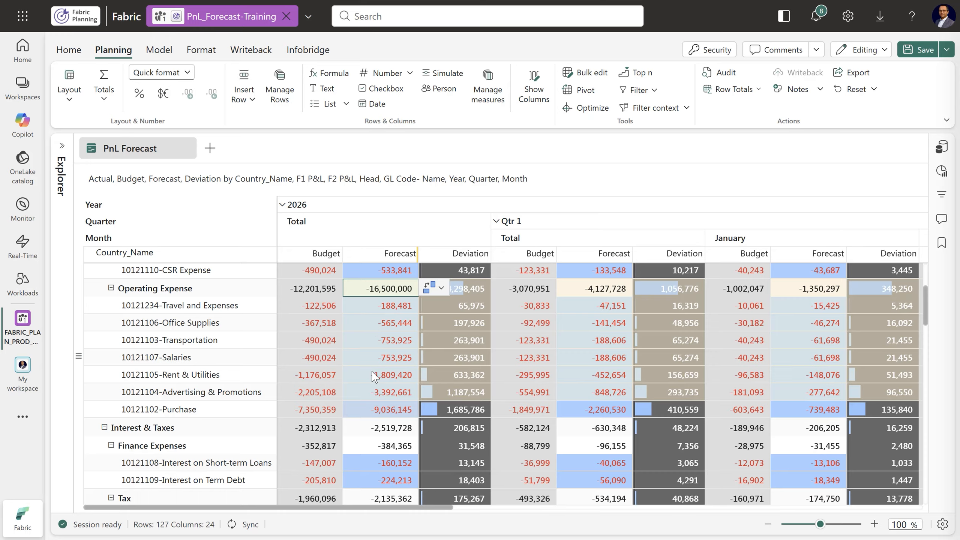
Unlock the 2026 total Forecast cell of 10121102-Purchase under the United States Operating Expense
left_click(376, 414)
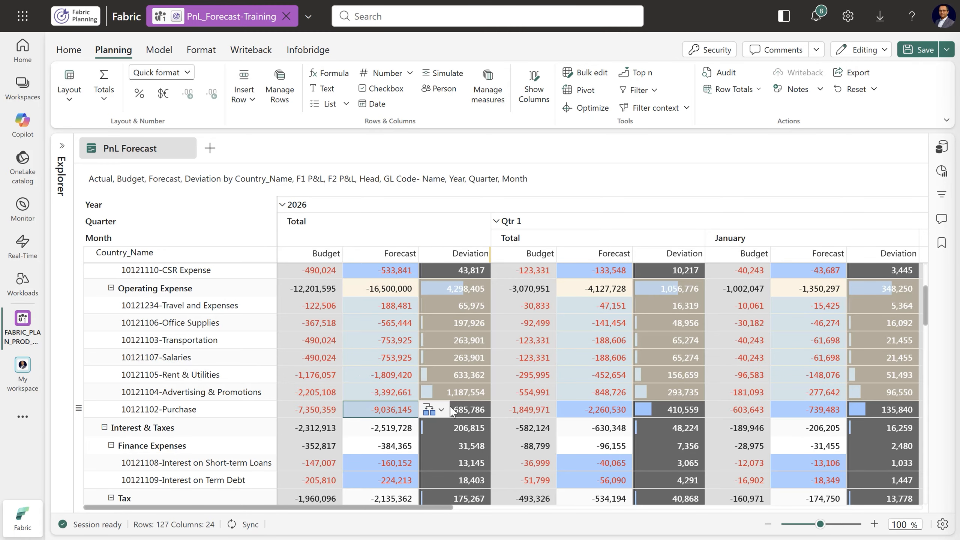
left_click(435, 410)
left_click(459, 435)
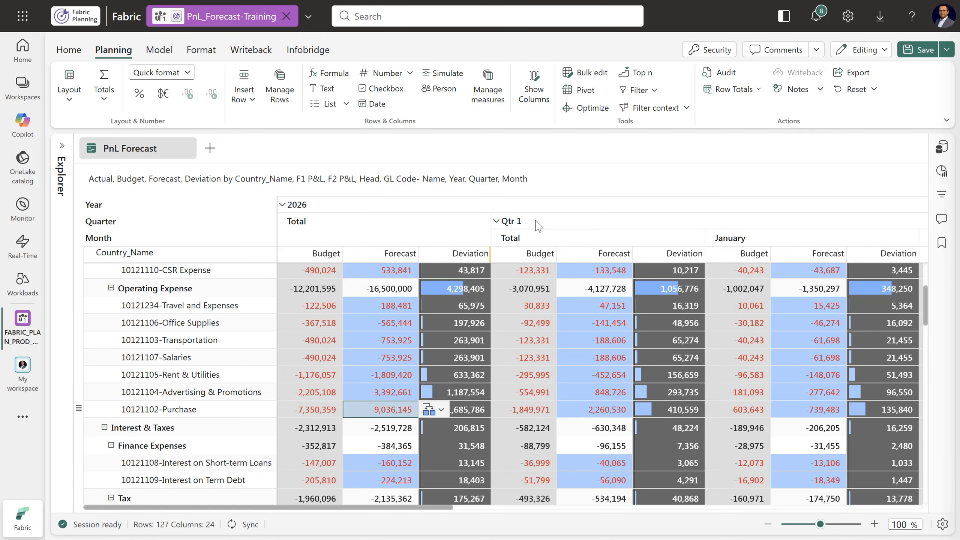
Collapse the 2026 columns to the yearly total and save the planning sheet
left_click(282, 205)
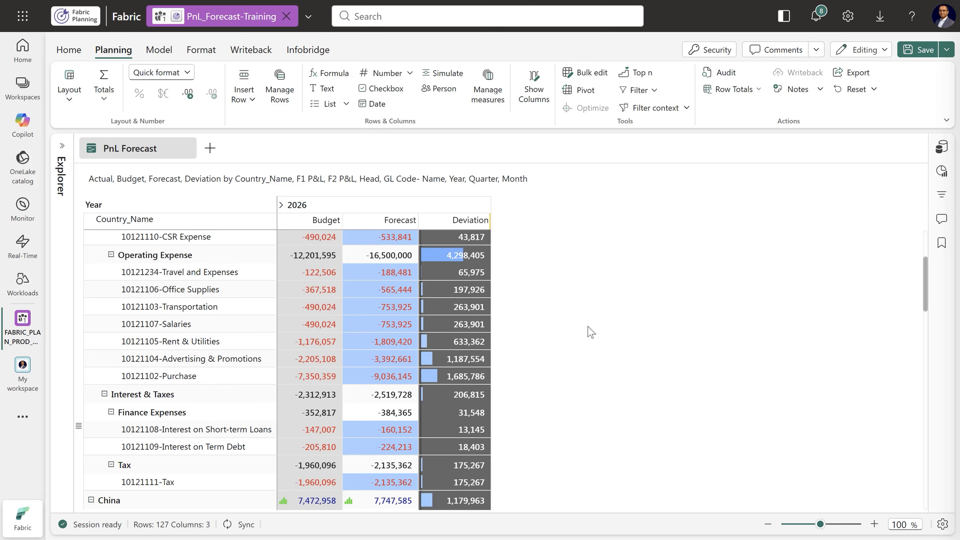
scroll(590, 321, "up", 4)
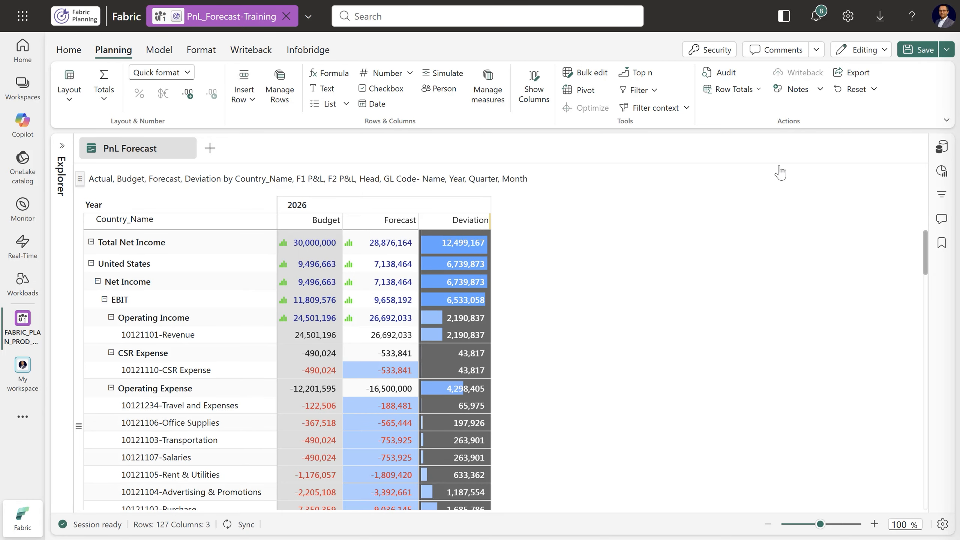
left_click(922, 49)
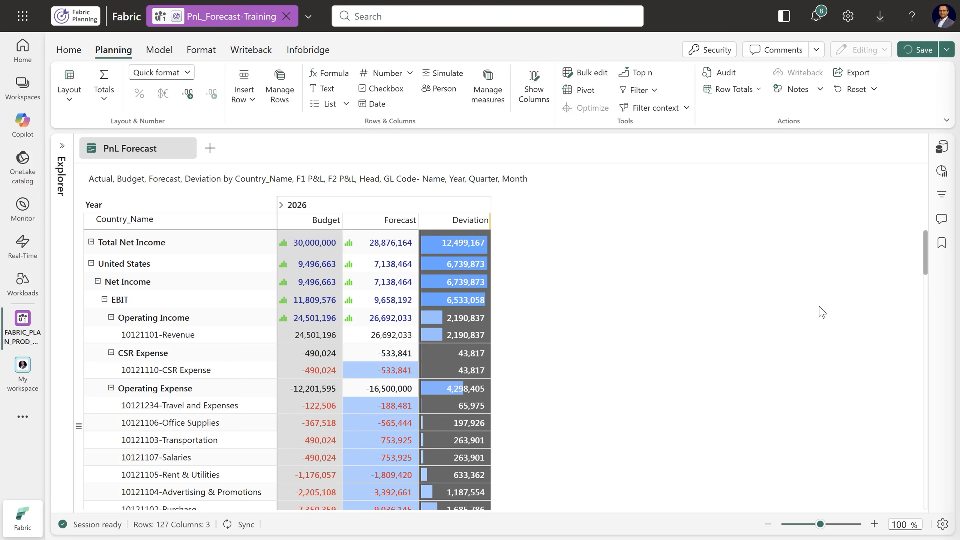
left_click(934, 65)
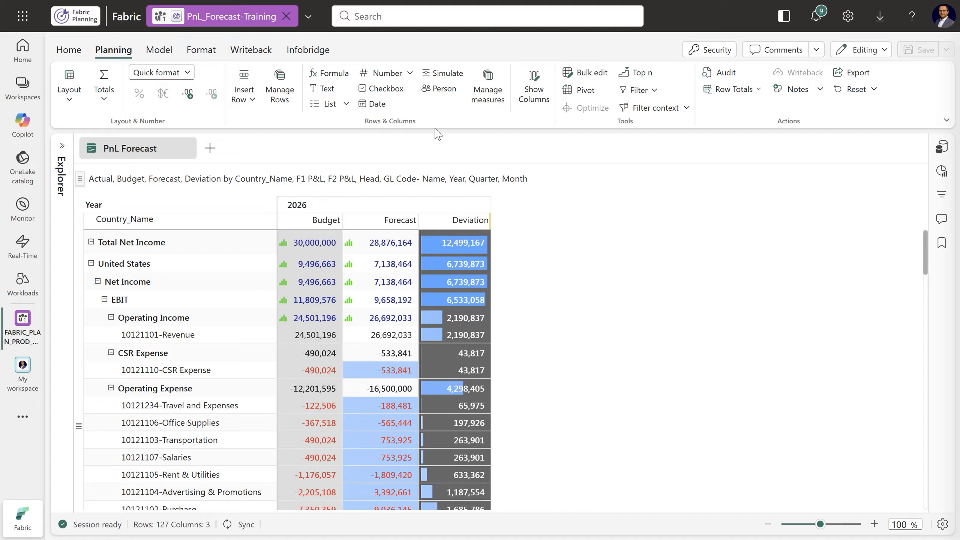
Create a Person data input titled Country Manager as a visual column and widen it so its title fits on one line
left_click(438, 90)
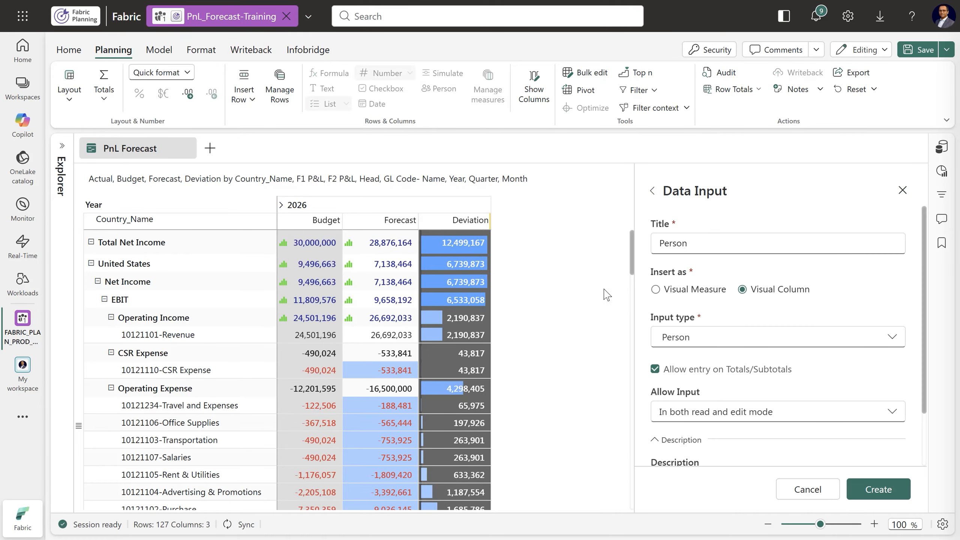
double_click(698, 243)
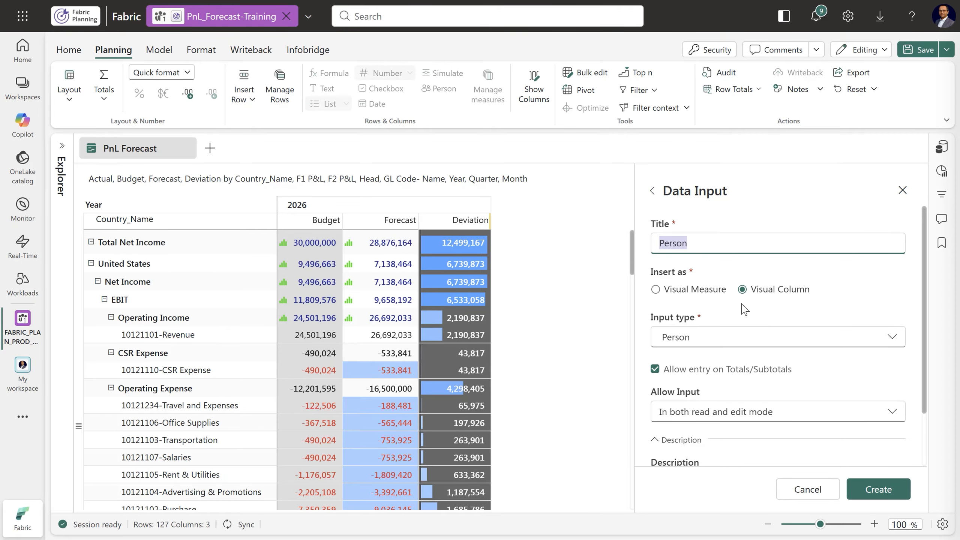
type("Country Manager")
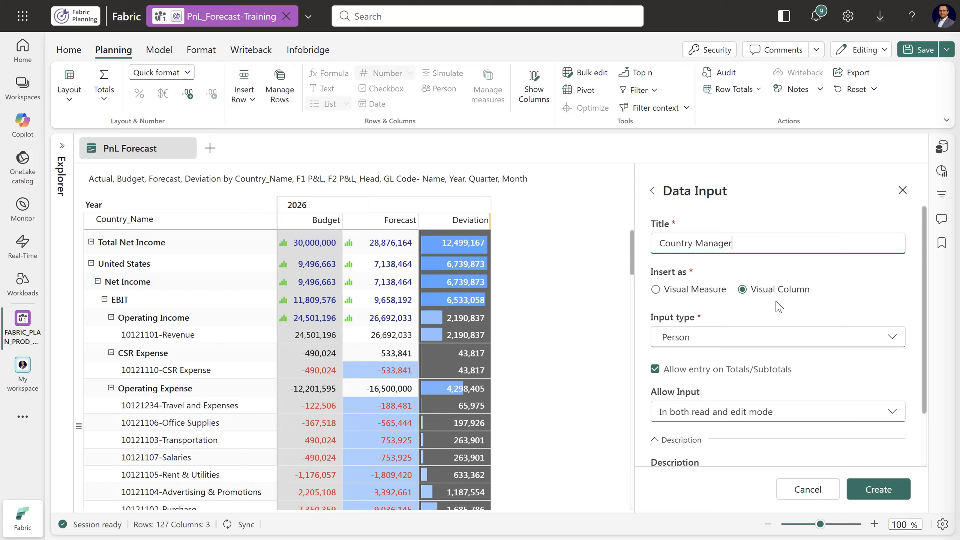
scroll(924, 315, "down", 1)
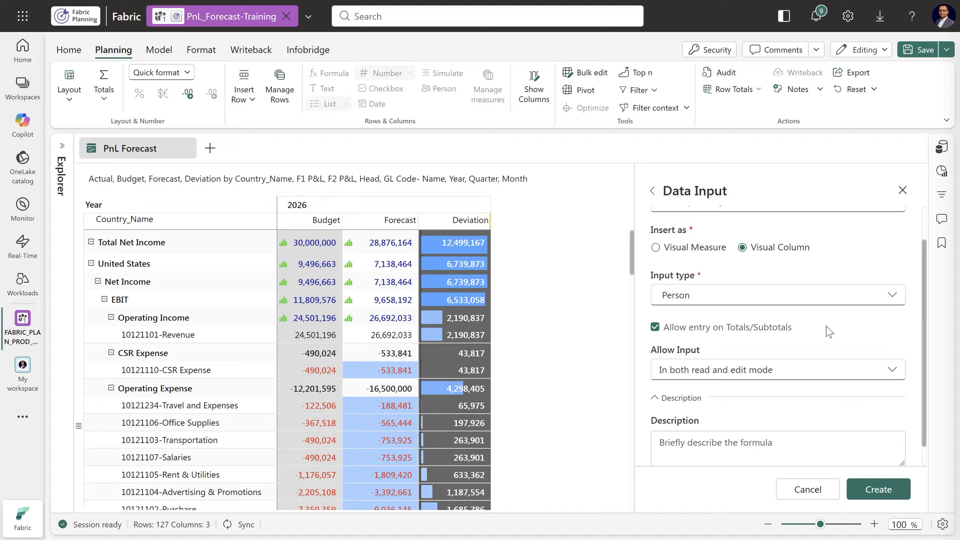
scroll(830, 344, "down", 1)
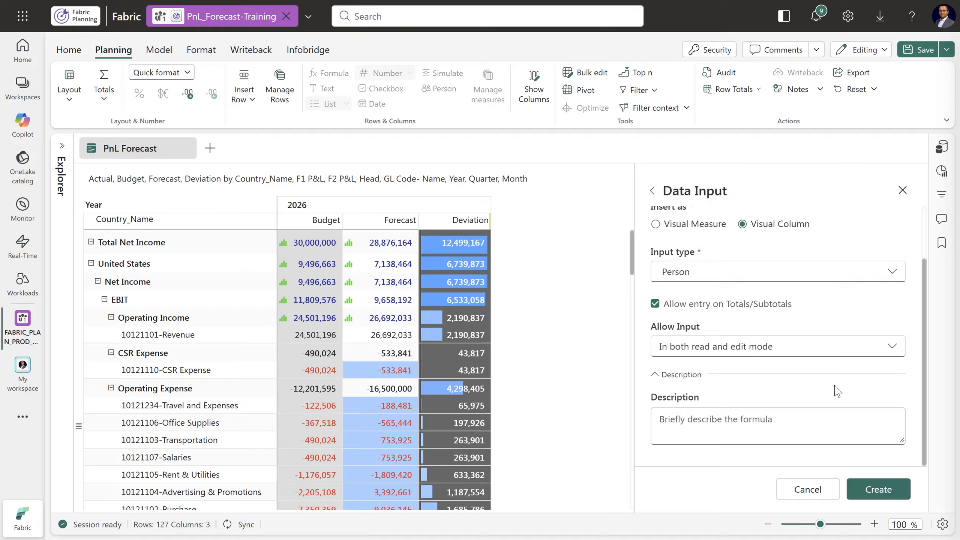
left_click(879, 490)
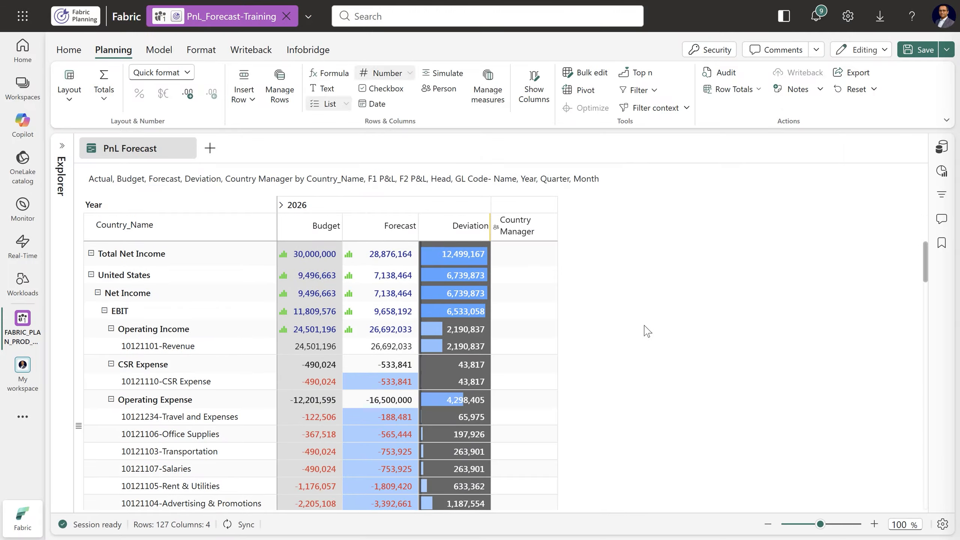
left_click_drag(558, 225, 589, 230)
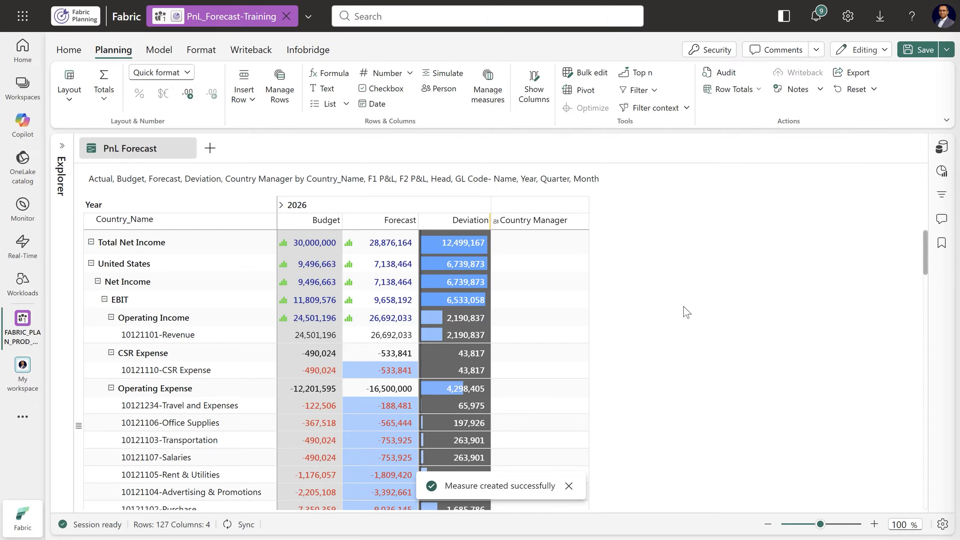
Assign a person as Country Manager for the United States and copy the entry to all rows in United States
left_click(537, 271)
type("K")
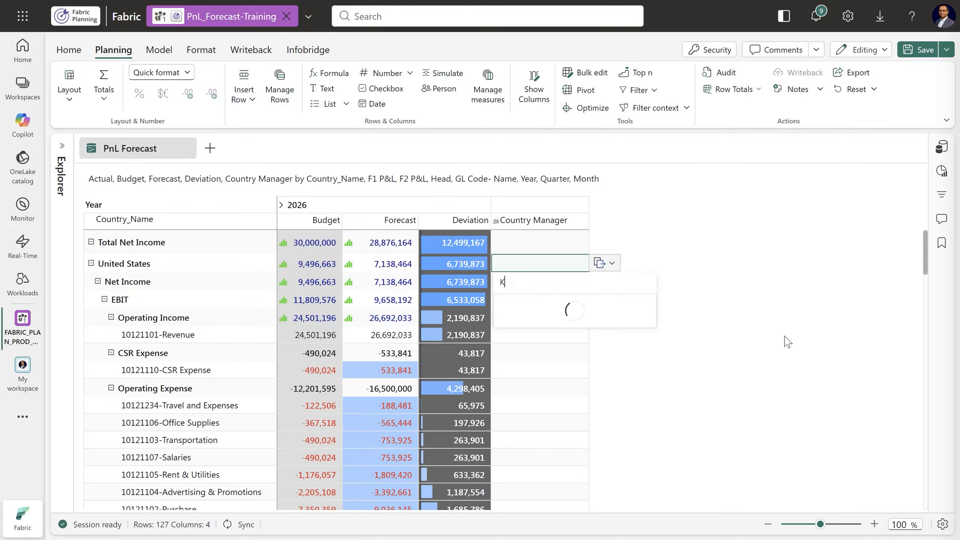
type("unal")
left_click(559, 319)
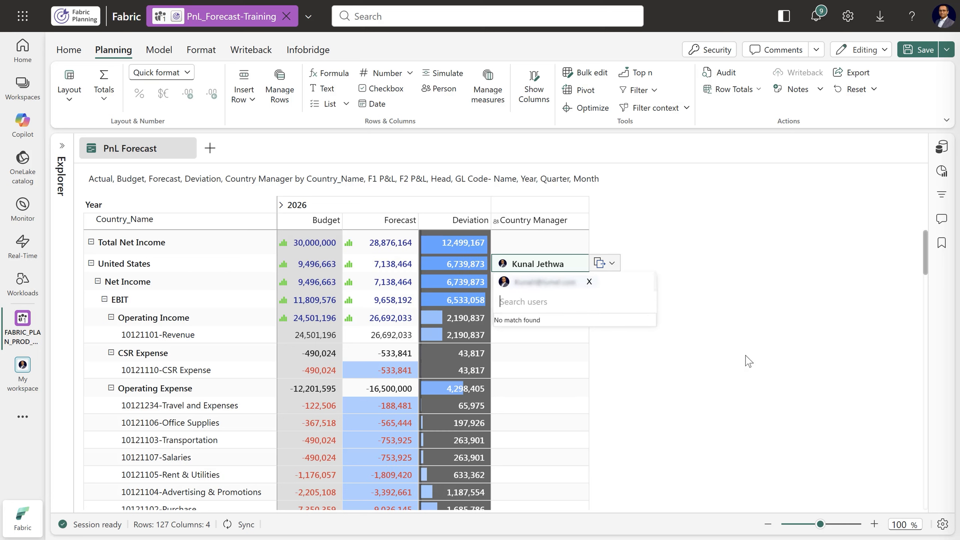
left_click(751, 366)
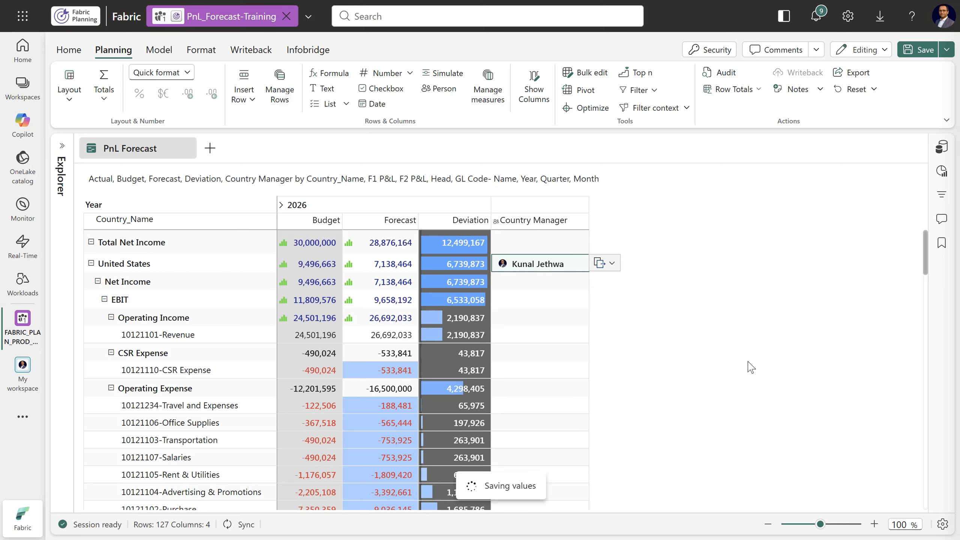
left_click(613, 264)
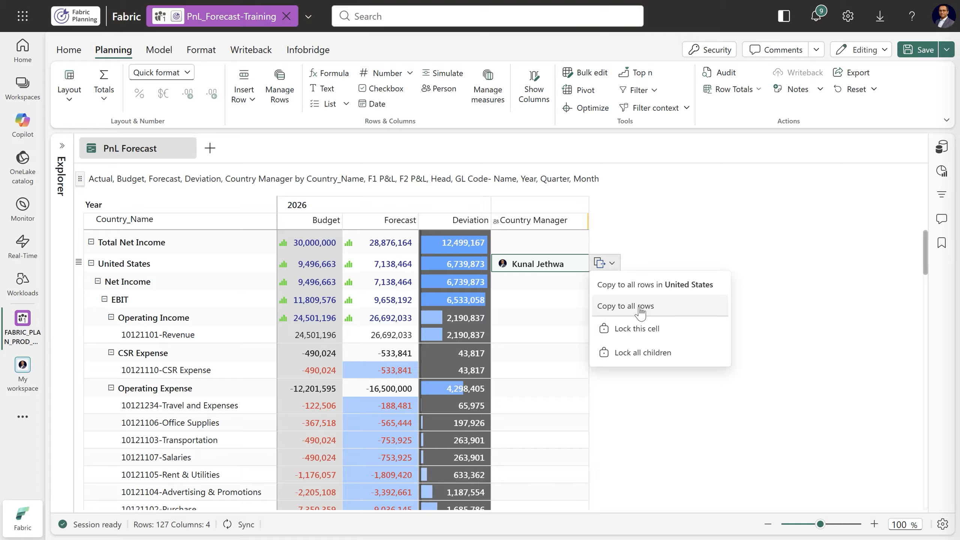
left_click(707, 290)
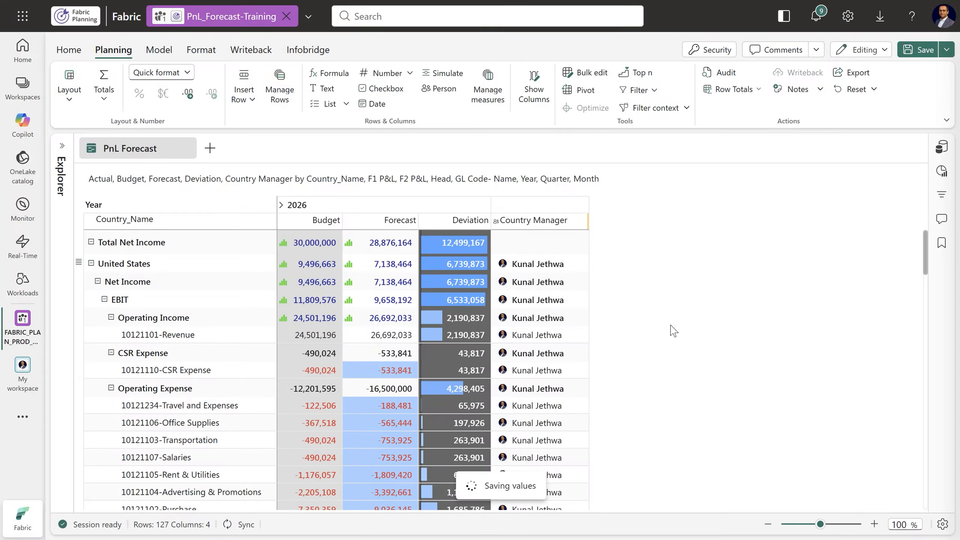
Collapse the United States and China rows to check the Country Manager column at country level, and expand both again
left_click(92, 264)
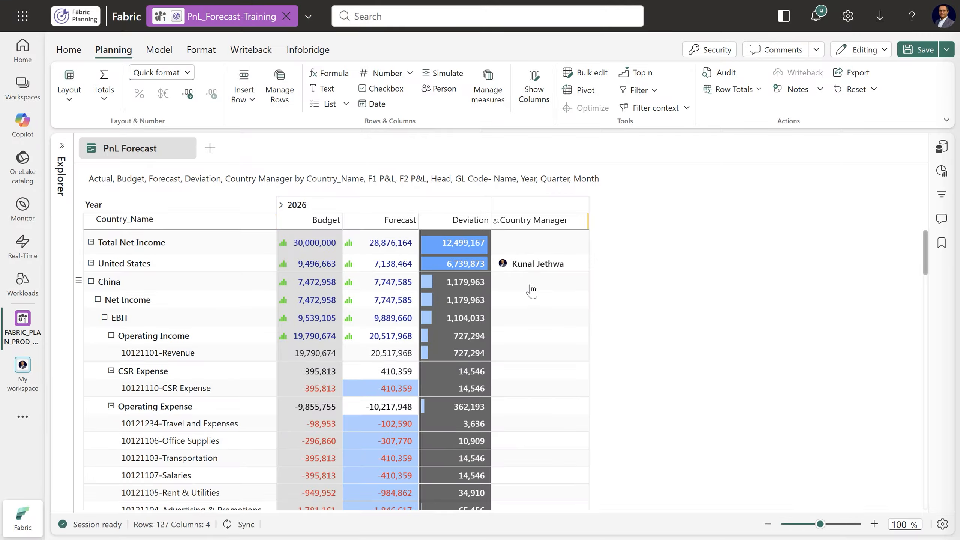
left_click(91, 282)
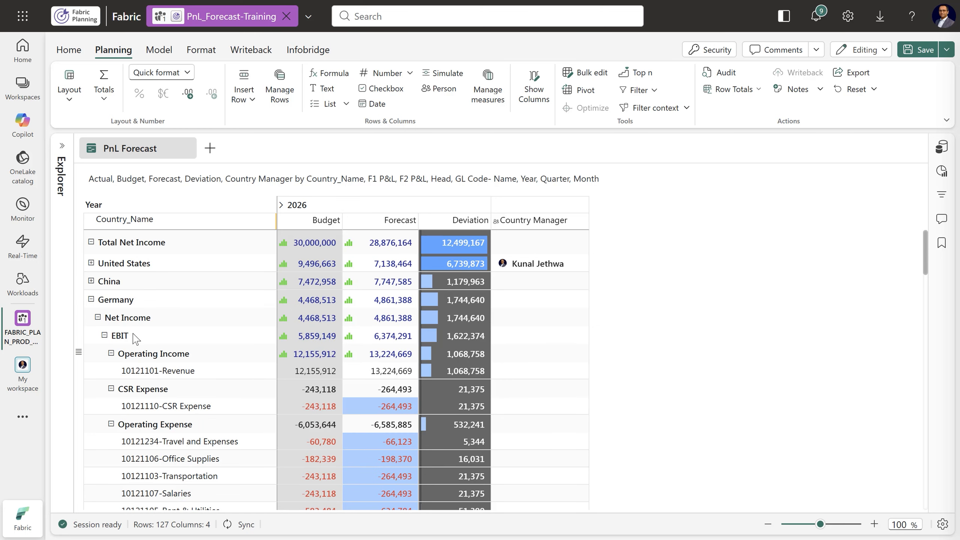
left_click(91, 282)
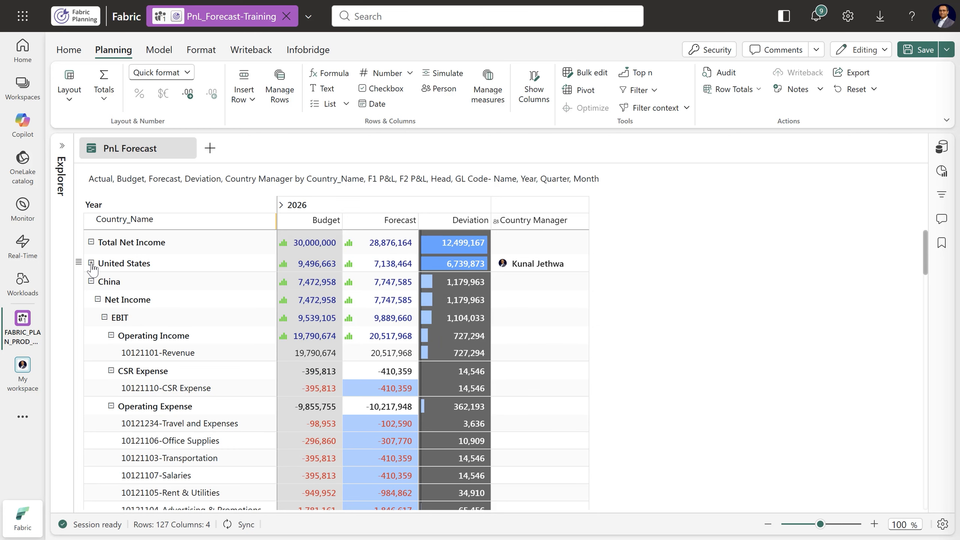
left_click(91, 263)
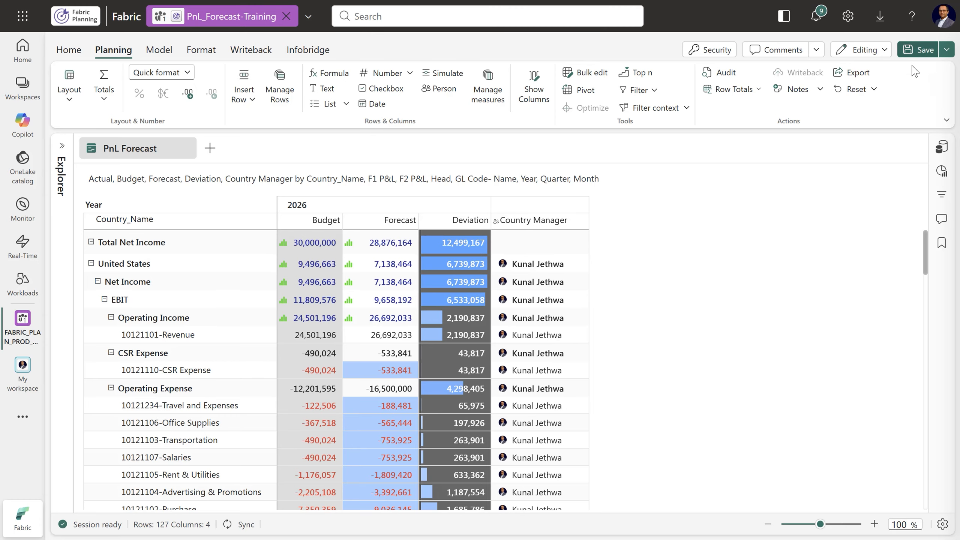
Save the planning sheet with the Country Manager column and dismiss the notification
left_click(917, 51)
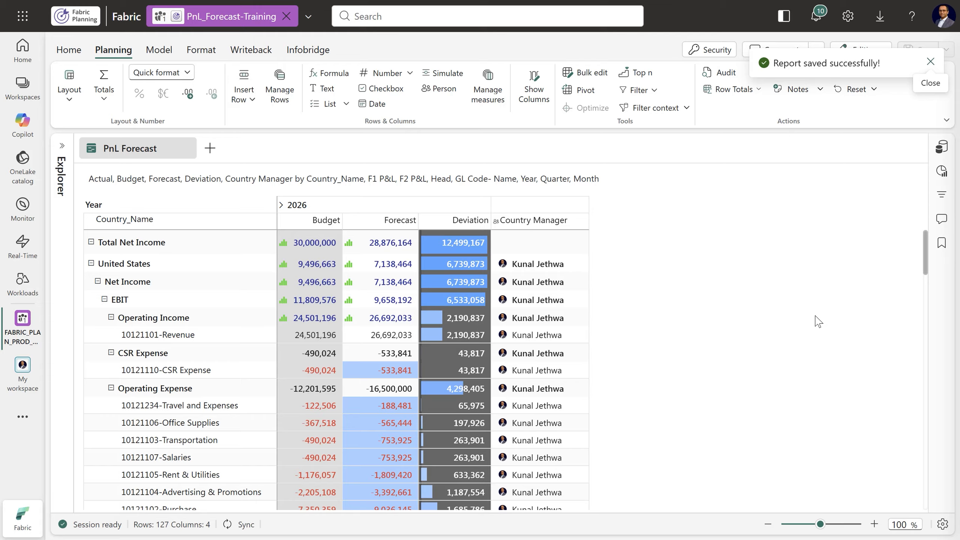
left_click(930, 61)
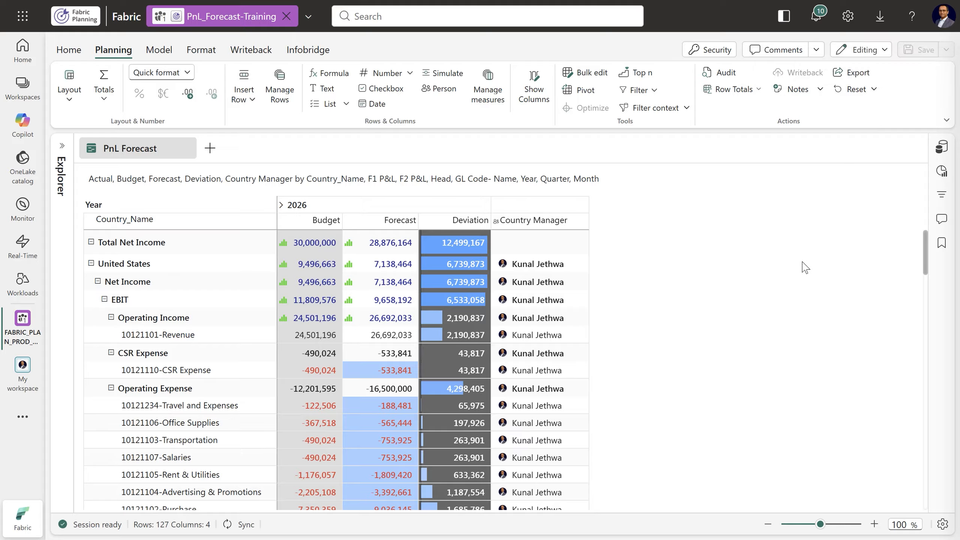
Turn on the Notes column in the planning sheet and widen it
left_click(820, 91)
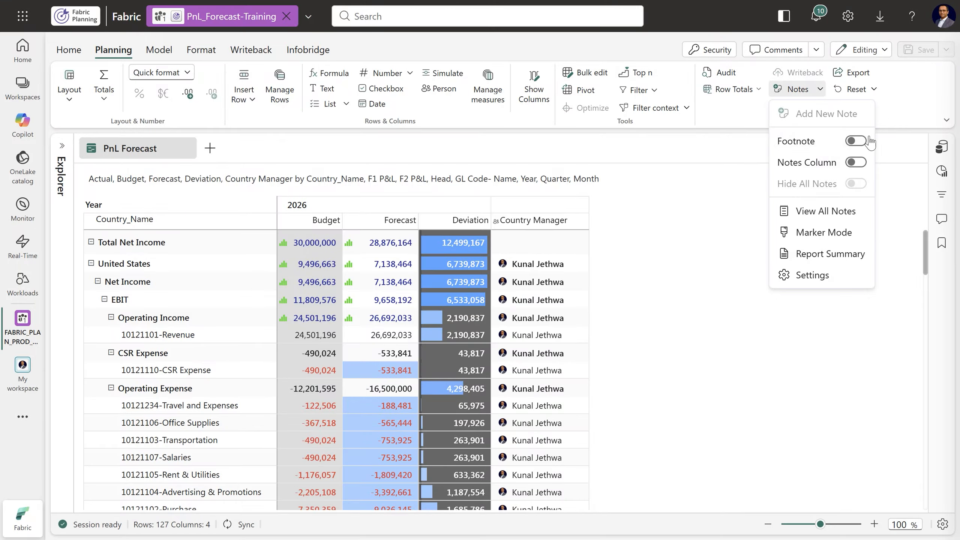
left_click(862, 166)
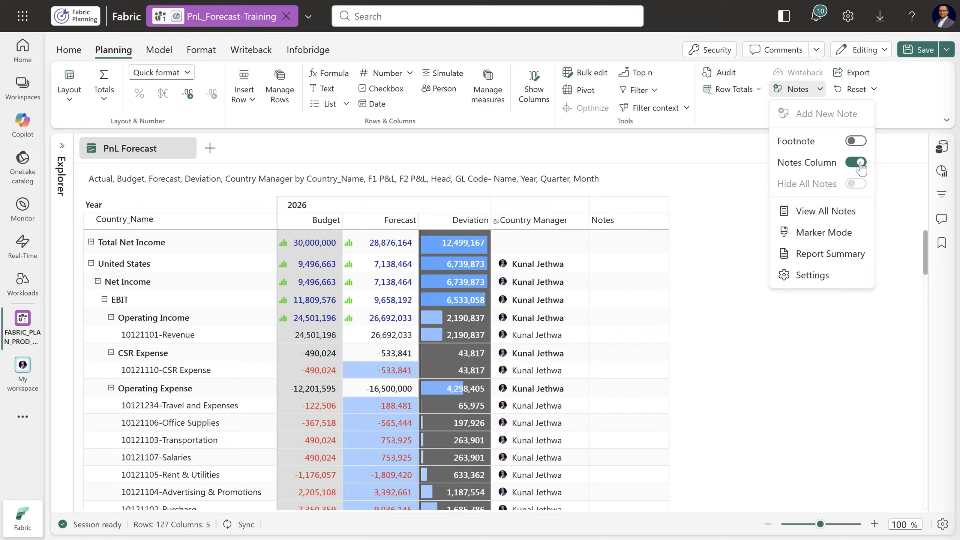
left_click(720, 381)
left_click_drag(667, 224, 717, 225)
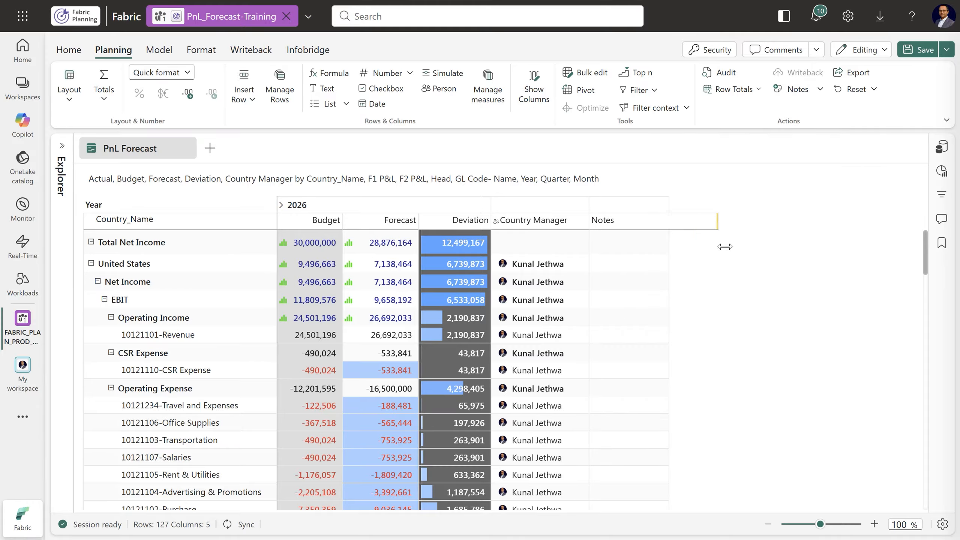
Add the note "Let's plan scenario" to the United States 10121101-Revenue row and save it
left_click(625, 336)
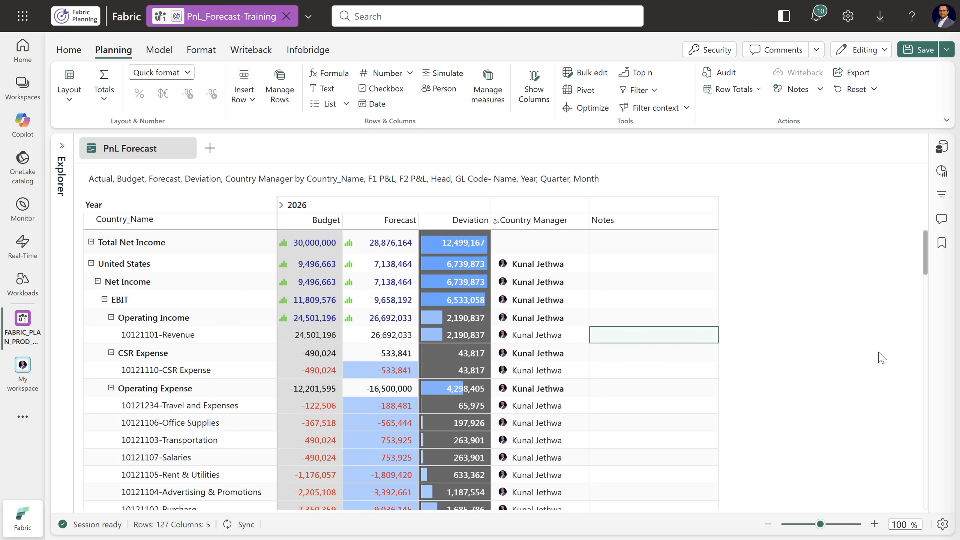
left_click(669, 338)
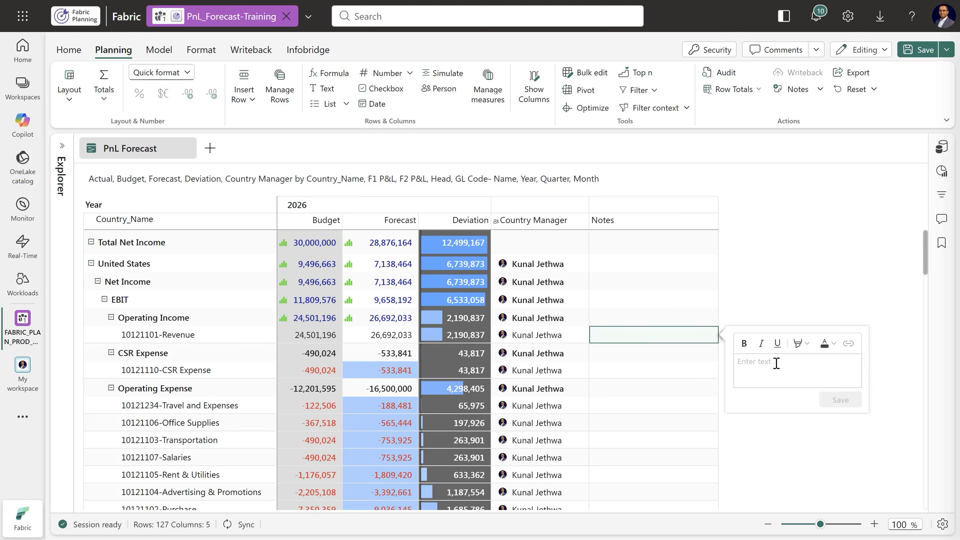
type("Let's plan scenario")
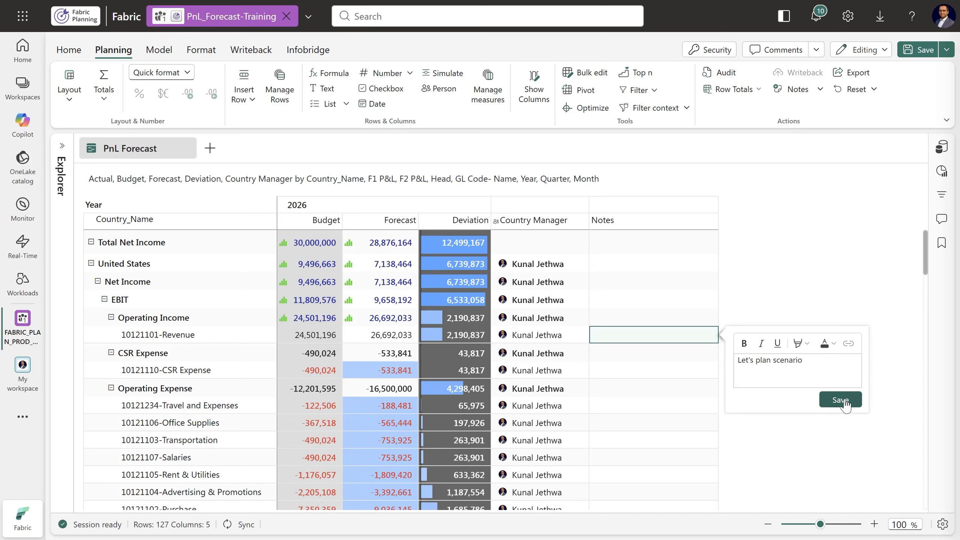
left_click(845, 404)
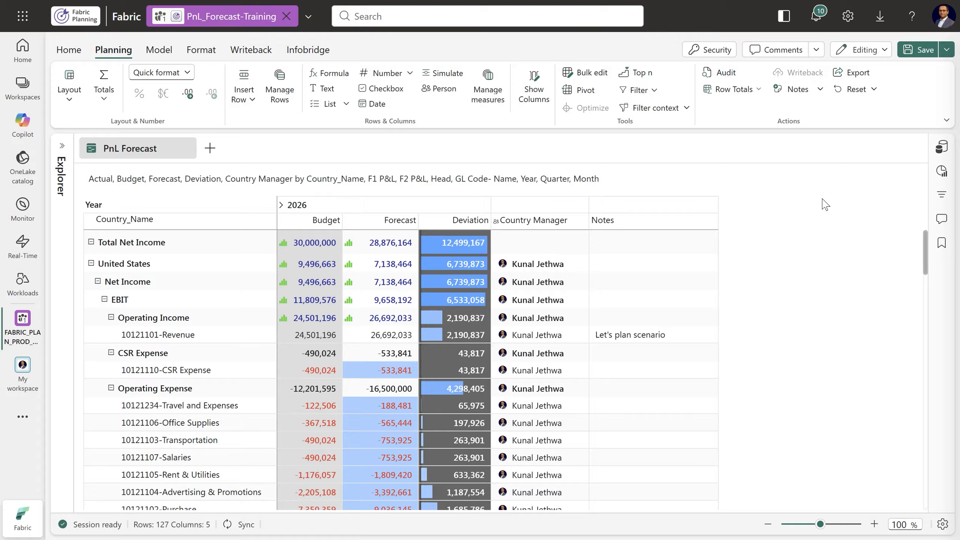
Post a comment on the United States 10121101-Revenue 2026 Forecast cell, mentioning a colleague, with the text "we need simulations on the Revenue for US"
left_click(377, 340)
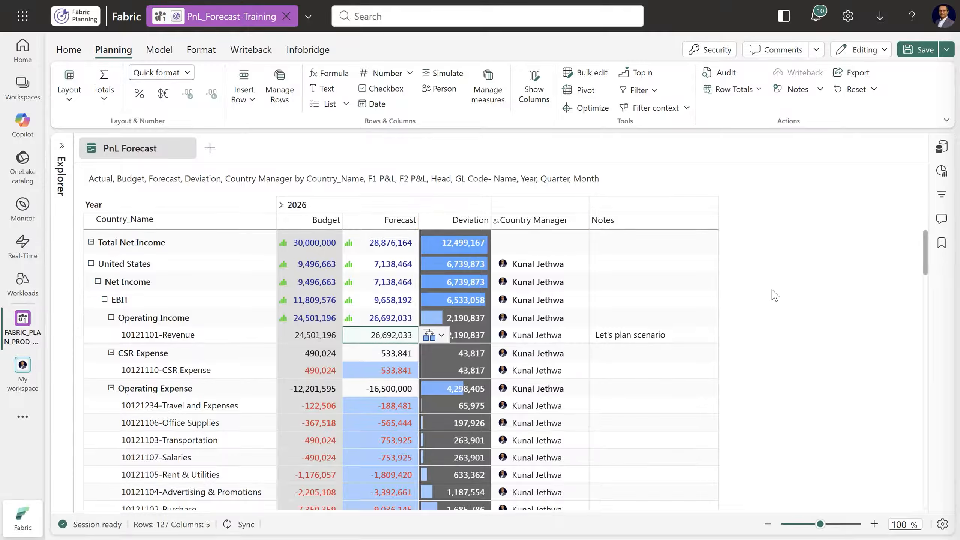
left_click(816, 49)
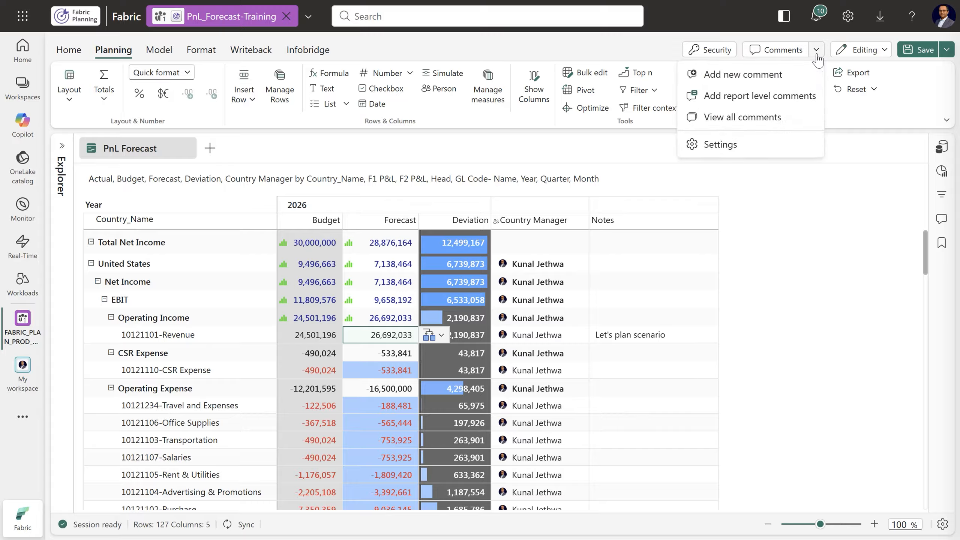
left_click(817, 76)
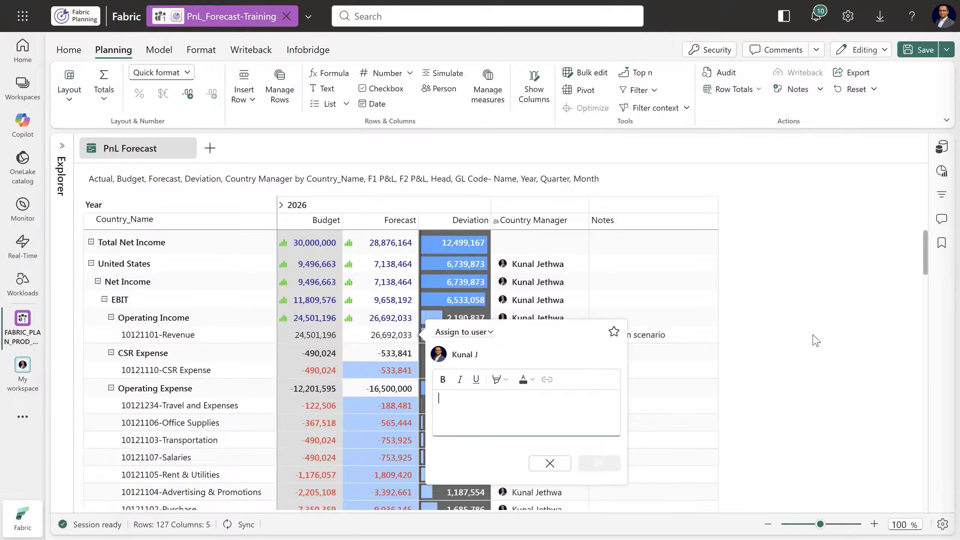
type("@")
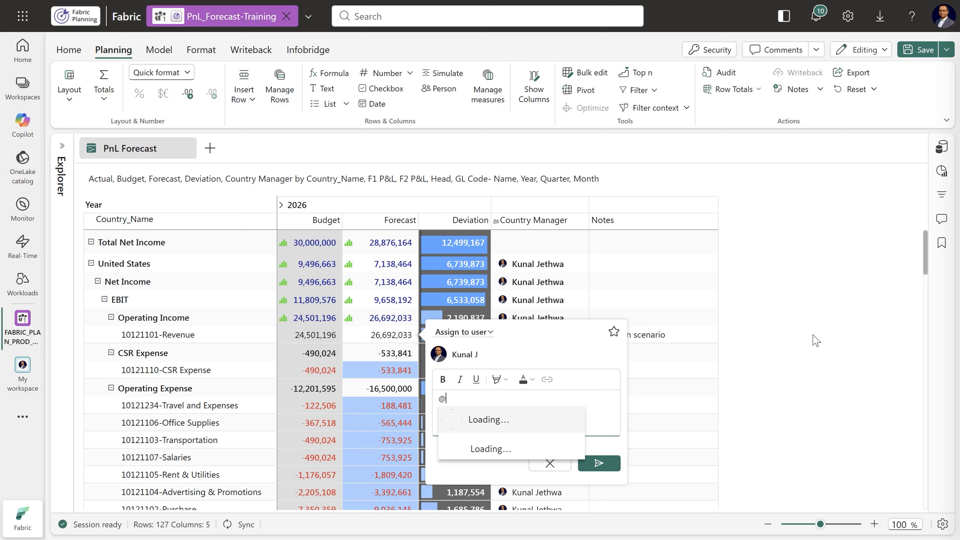
type("Hamsini")
left_click(546, 419)
type("w")
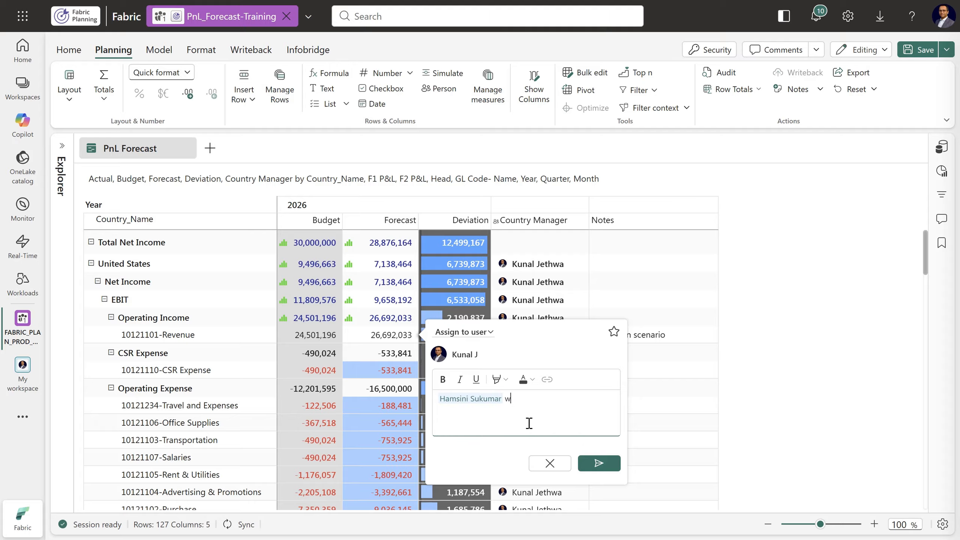
type("e need simulations on the Revenue for US")
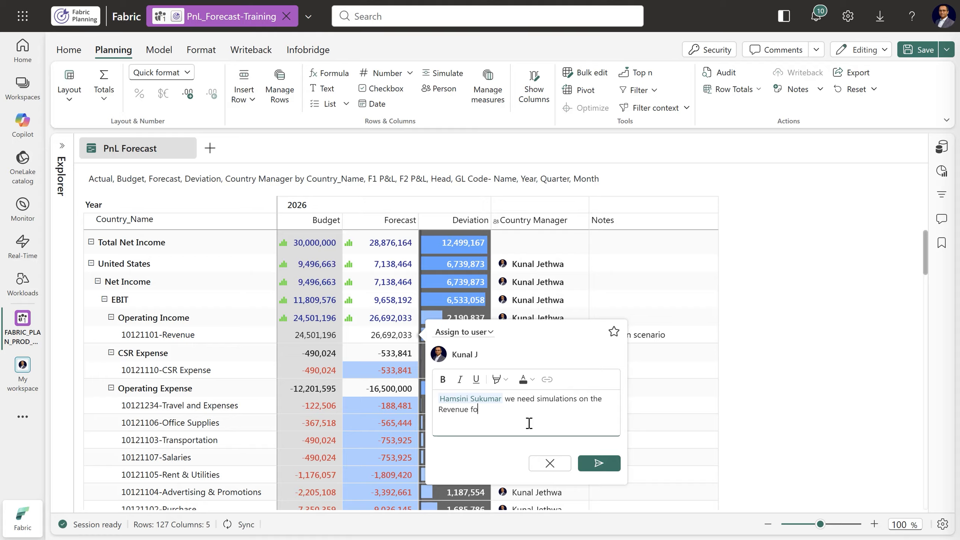
left_click(599, 463)
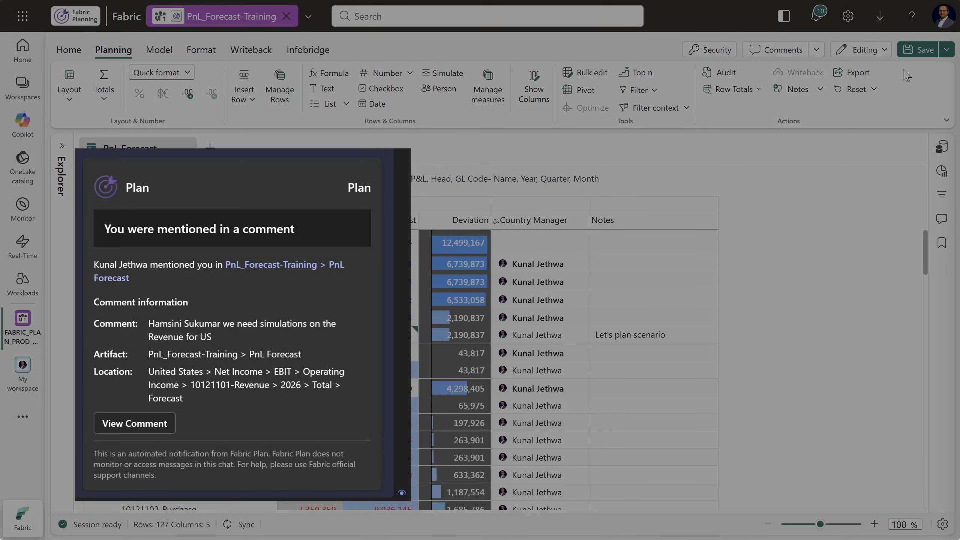
Save the planning sheet with the note and comment
left_click(916, 51)
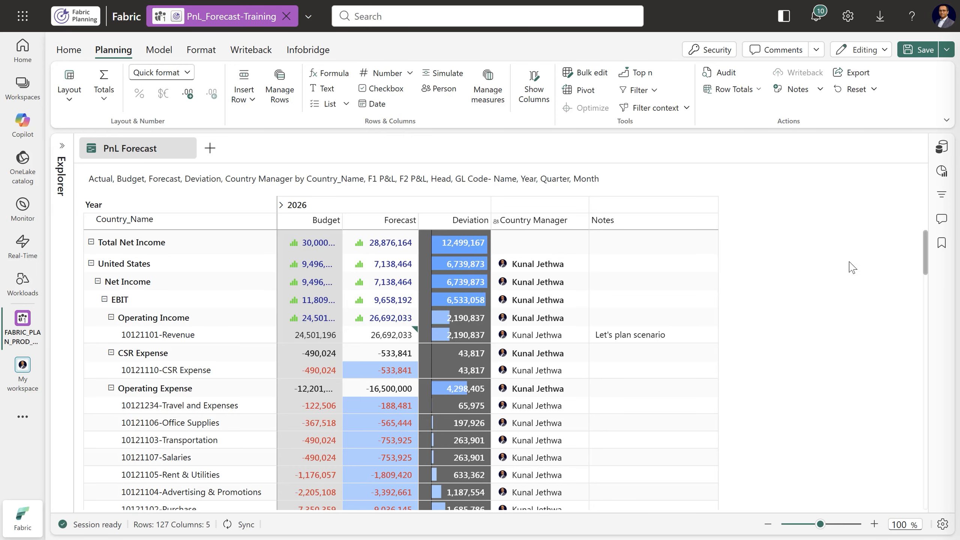
left_click(919, 57)
left_click(932, 64)
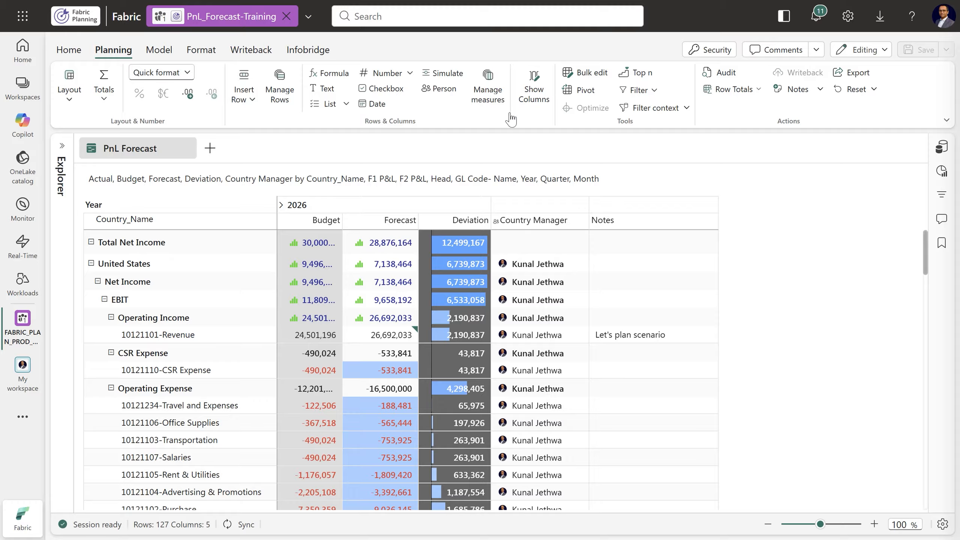
Create a scenario named Upside that includes only the Forecast series
left_click(162, 54)
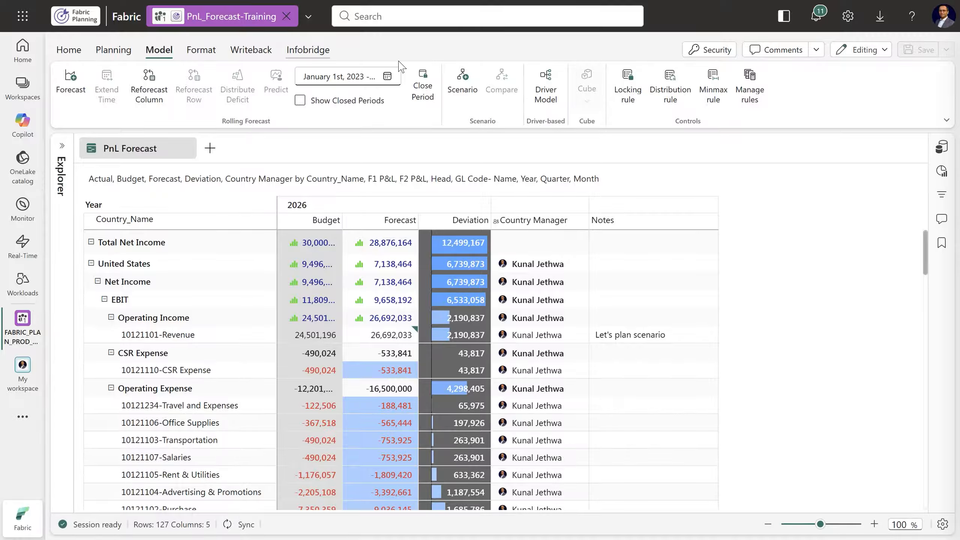
left_click(460, 94)
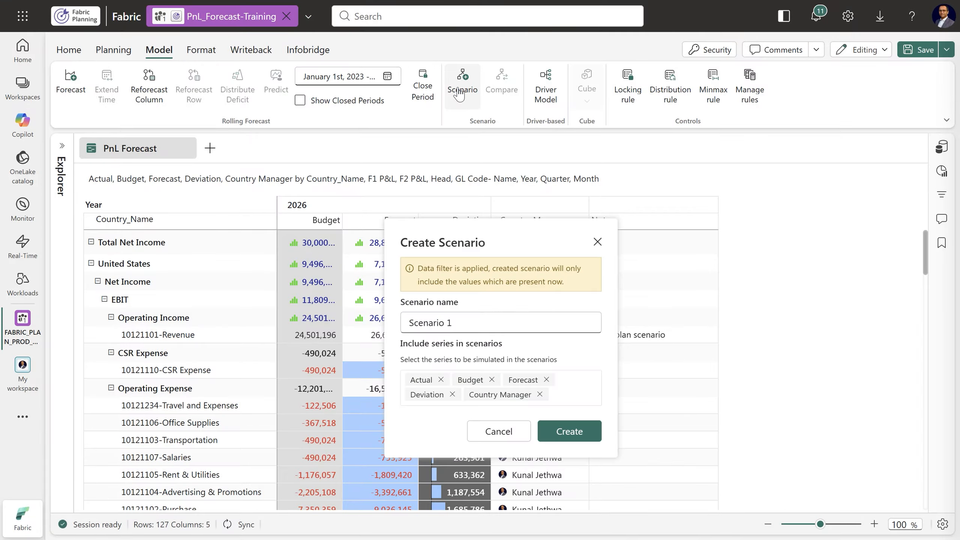
triple_click(475, 322)
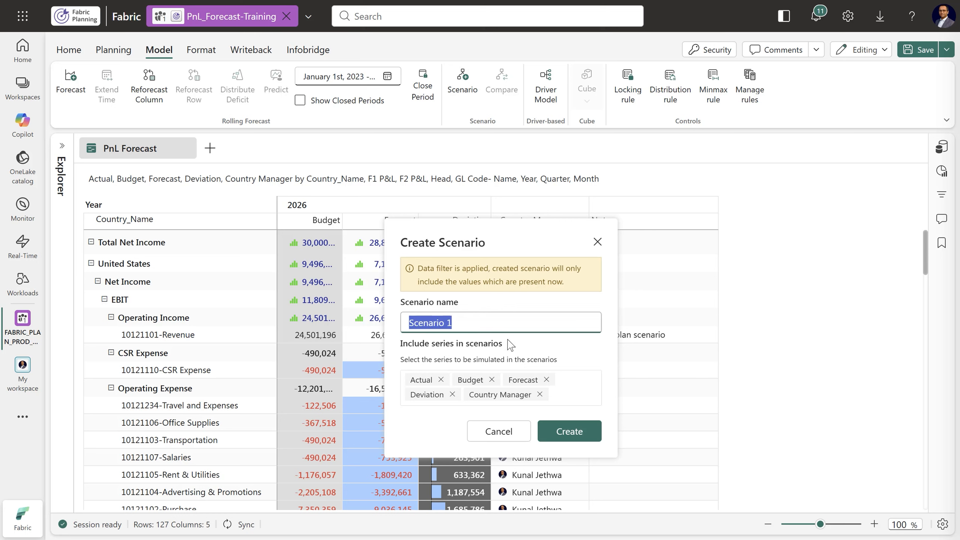
type("Upside")
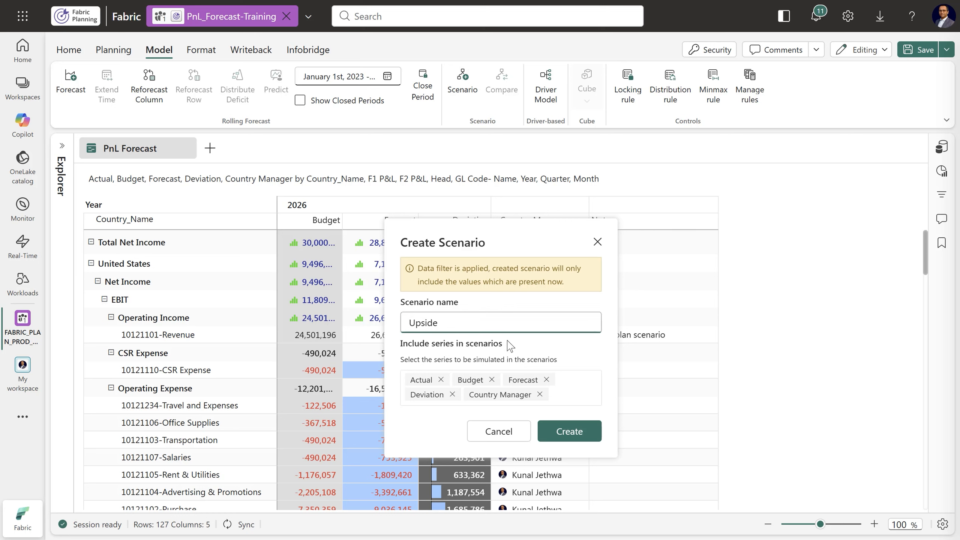
left_click(441, 379)
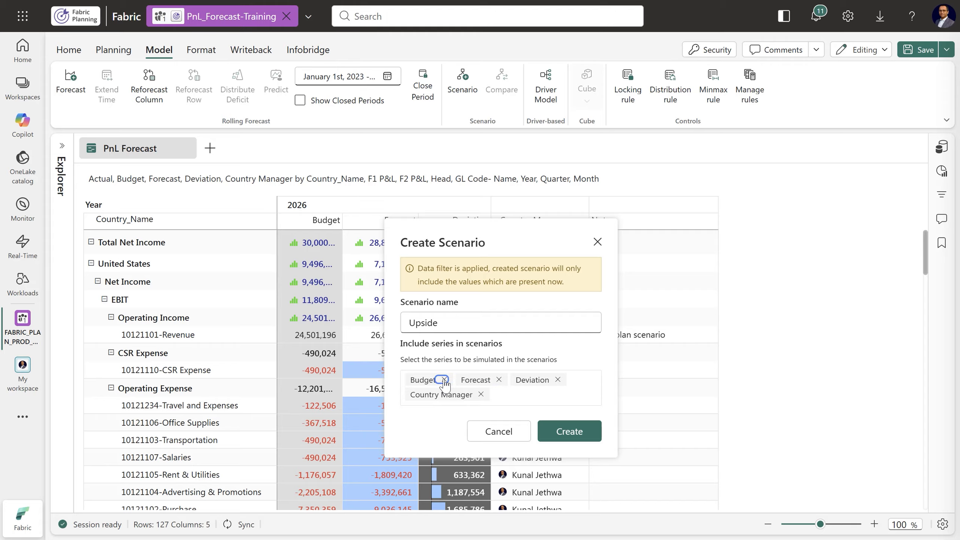
left_click(440, 379)
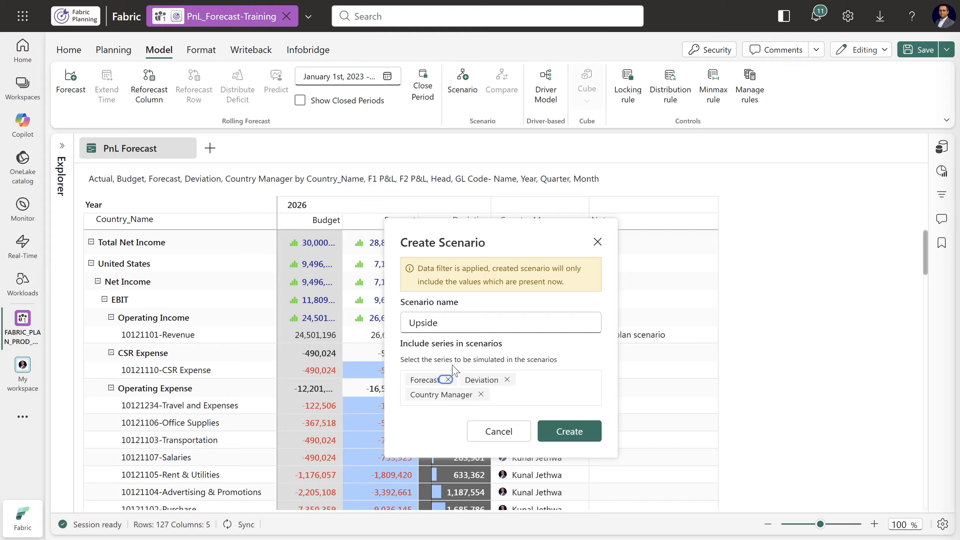
left_click(507, 379)
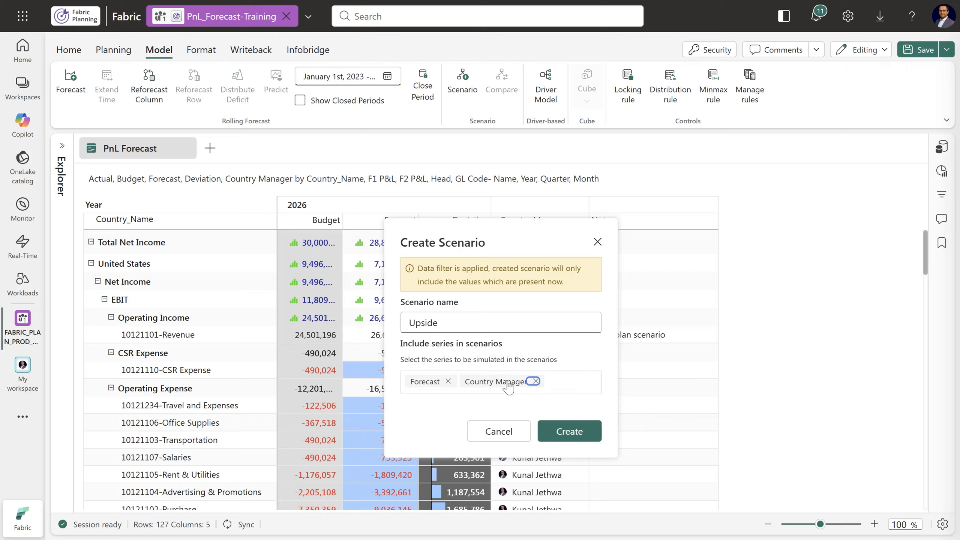
left_click(534, 382)
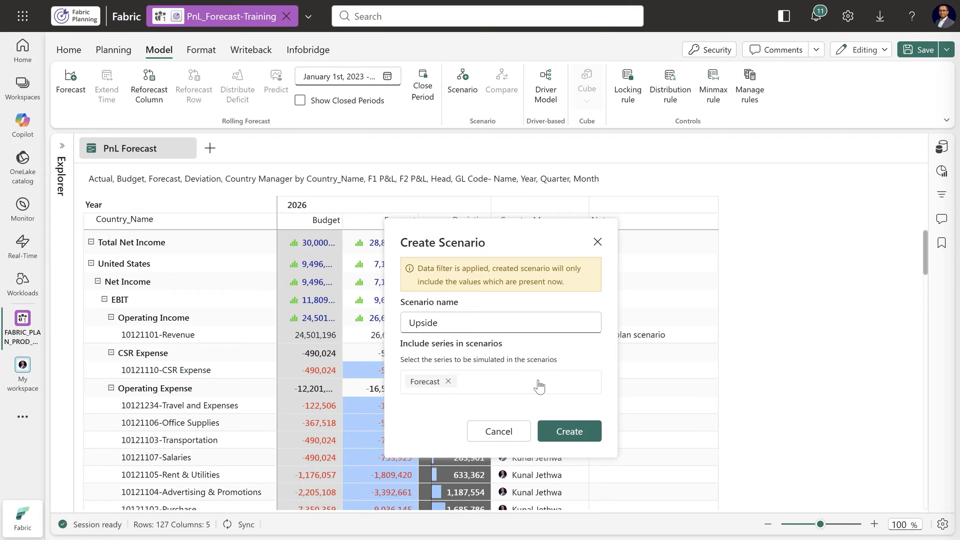
left_click(572, 433)
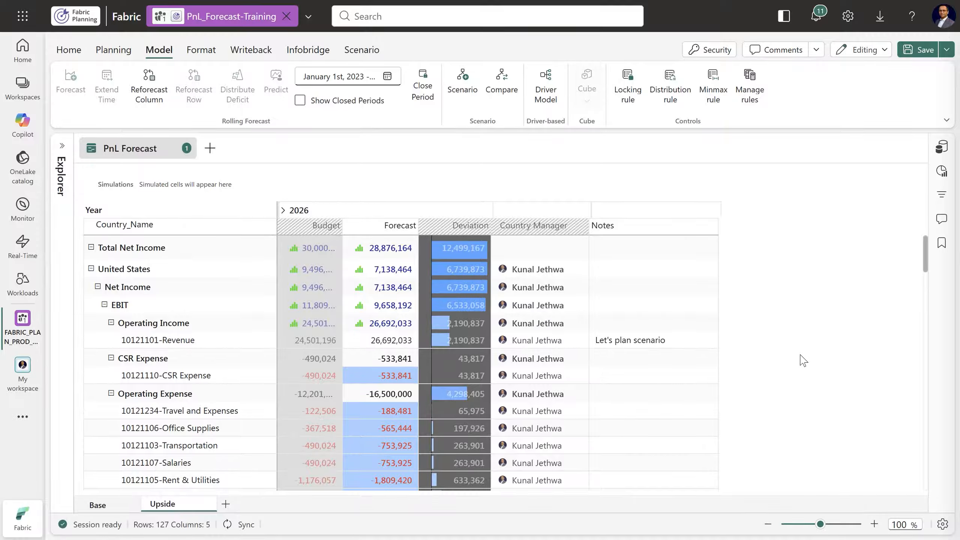
Expand 2026 and simulate the United States 10121101-Revenue total forecast about 23% higher, at about 32.83M, in the Upside scenario
left_click(386, 344)
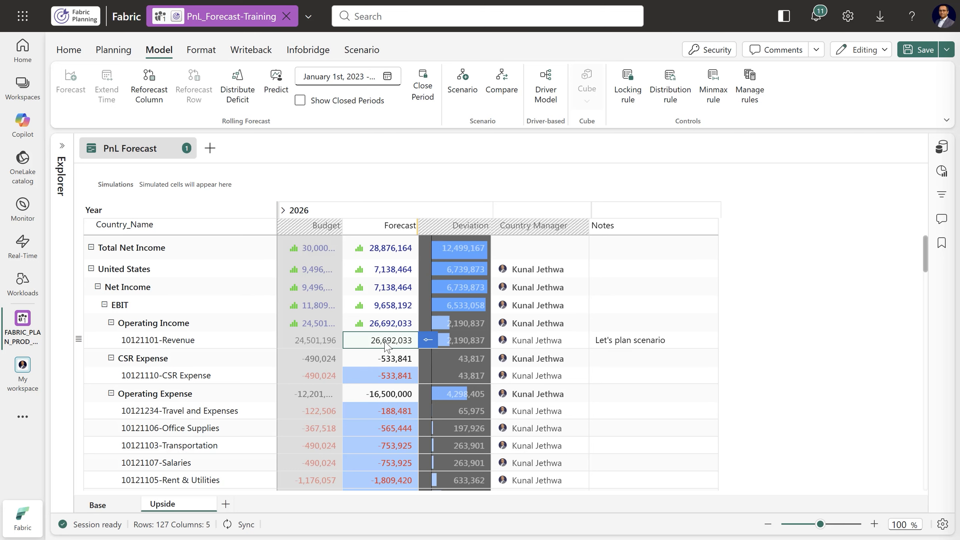
left_click(282, 211)
mouse_move(424, 378)
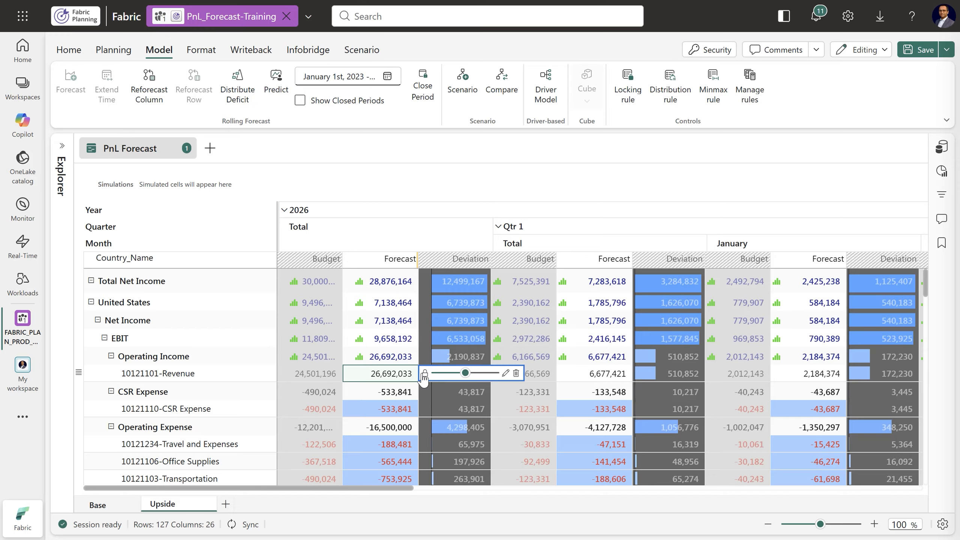
left_click_drag(465, 373, 474, 374)
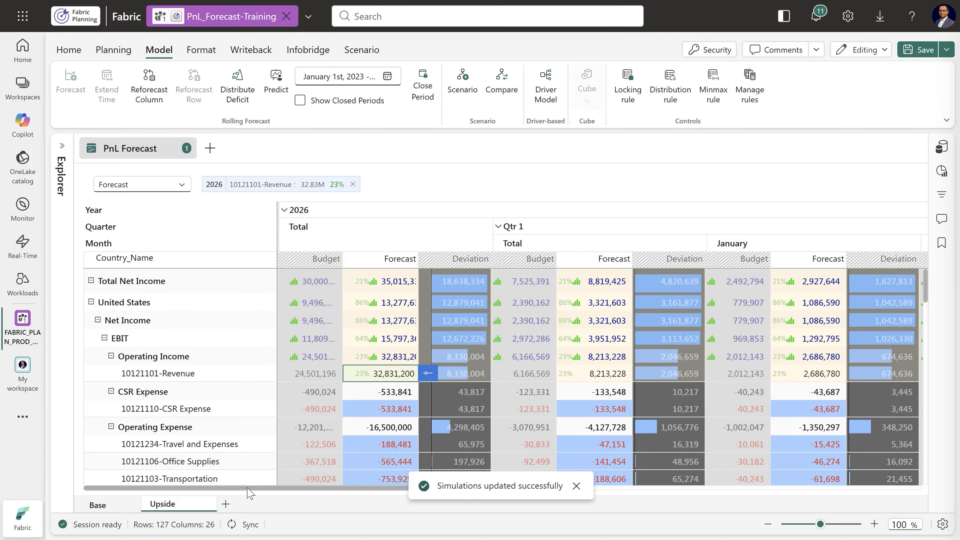
mouse_move(246, 489)
left_mouse_down()
mouse_move(339, 489)
mouse_move(230, 490)
left_mouse_up()
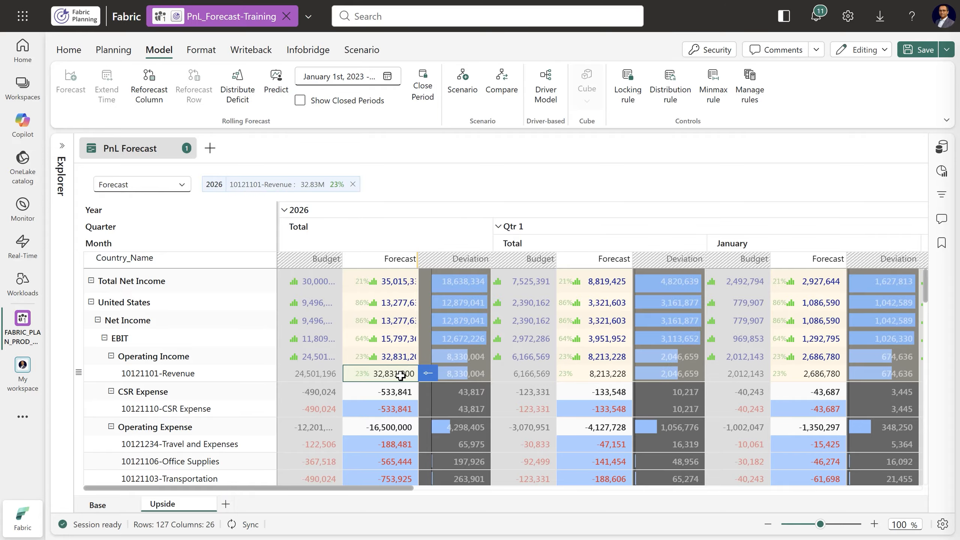
Simulate the United States Operating Expense 2026 total forecast with an 18% reduction, at -13.53M
scroll(398, 374, "down", 2)
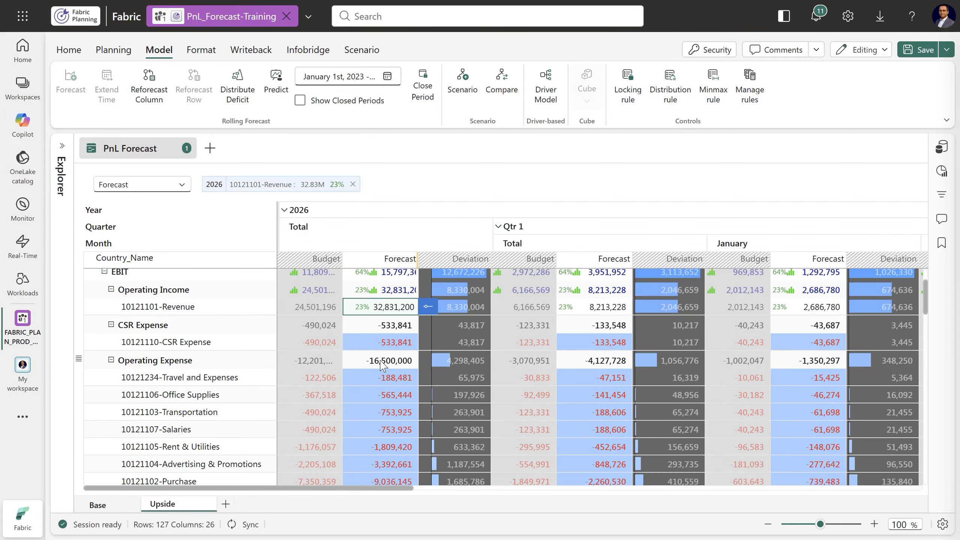
left_click(384, 363)
left_click(429, 360)
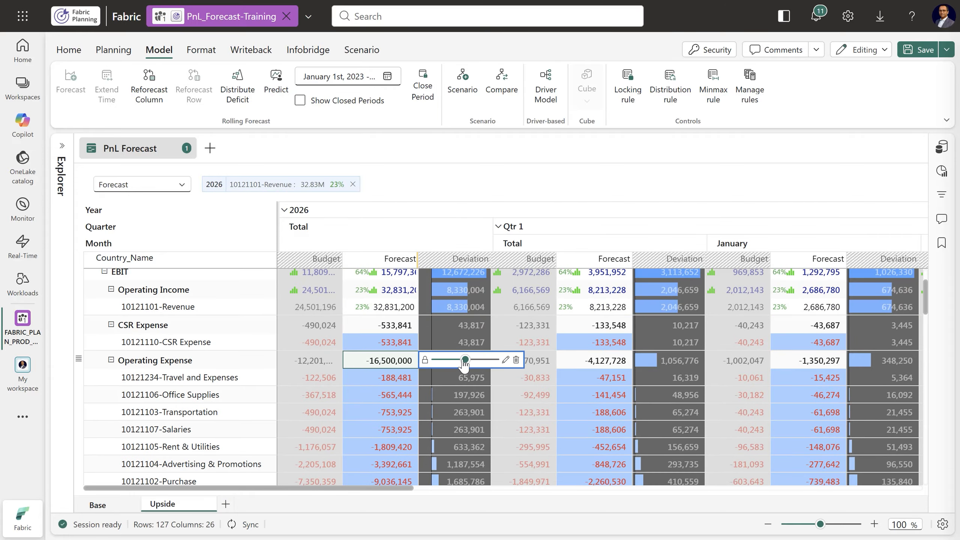
left_click_drag(464, 360, 460, 359)
left_click(397, 490)
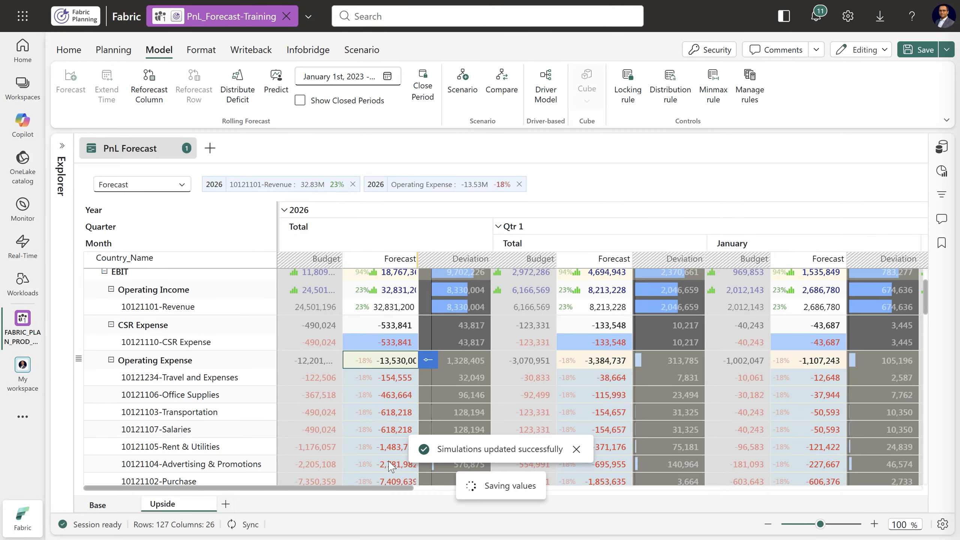
Widen the Forecast and Budget columns so their values fit in full
scroll(390, 415, "up", 3)
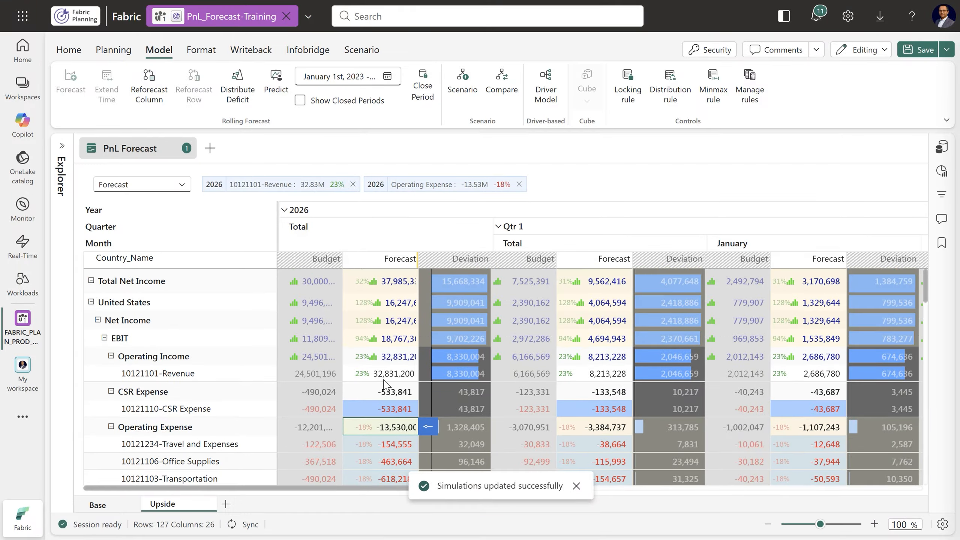
left_click_drag(417, 261, 444, 261)
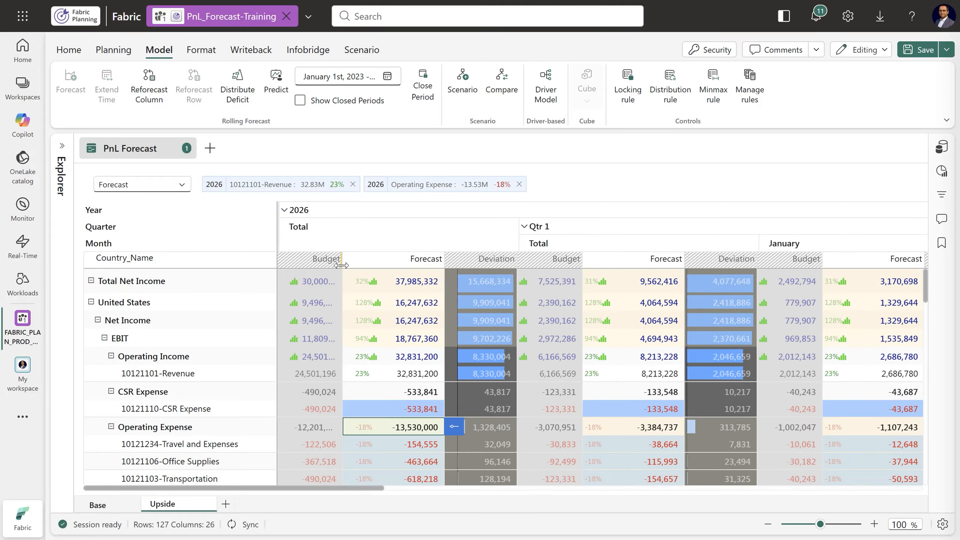
left_click_drag(342, 262, 373, 264)
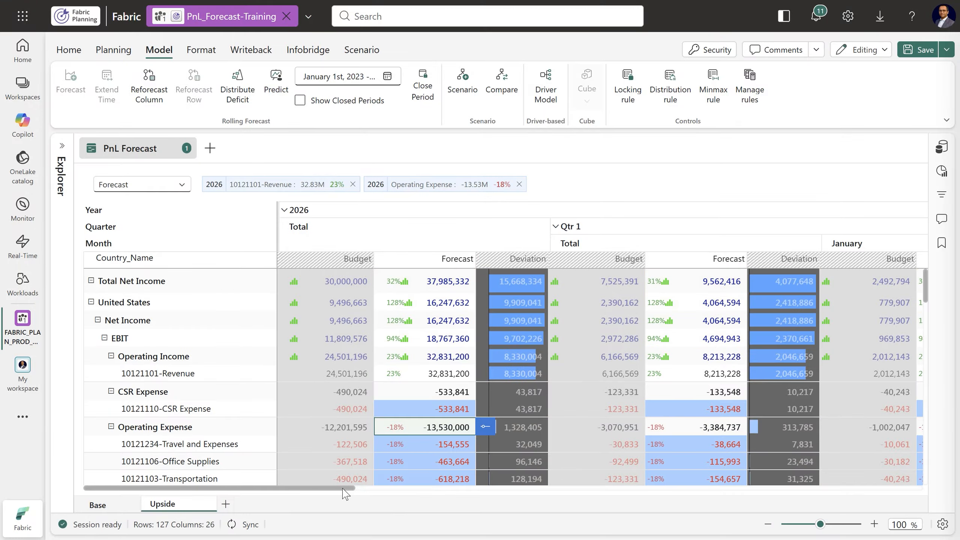
Create a scenario named Downside that includes only the Forecast series
left_click(226, 505)
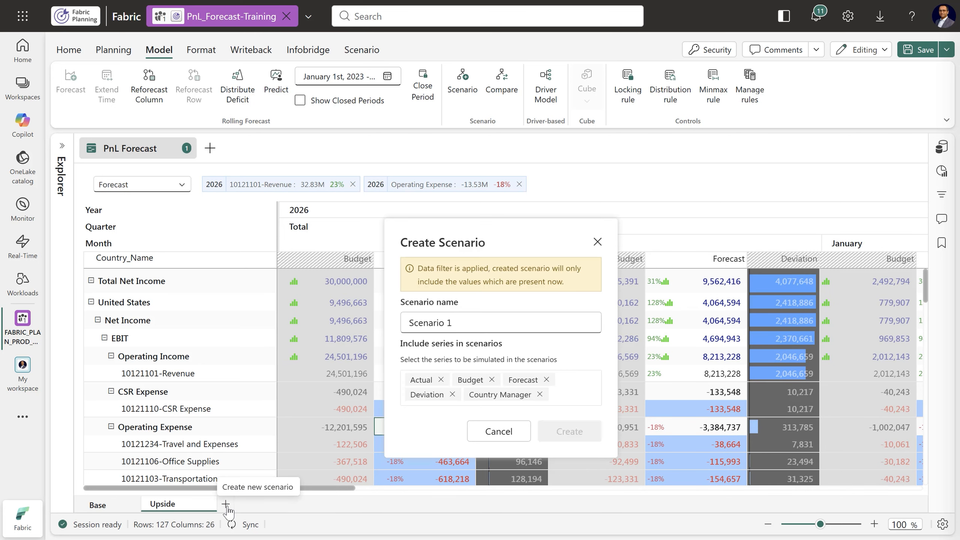
triple_click(464, 323)
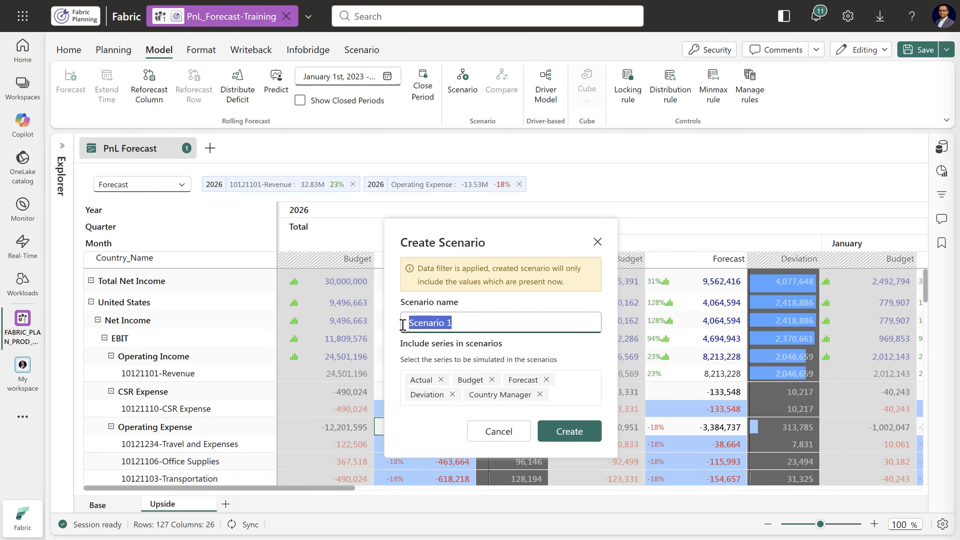
type("Downside")
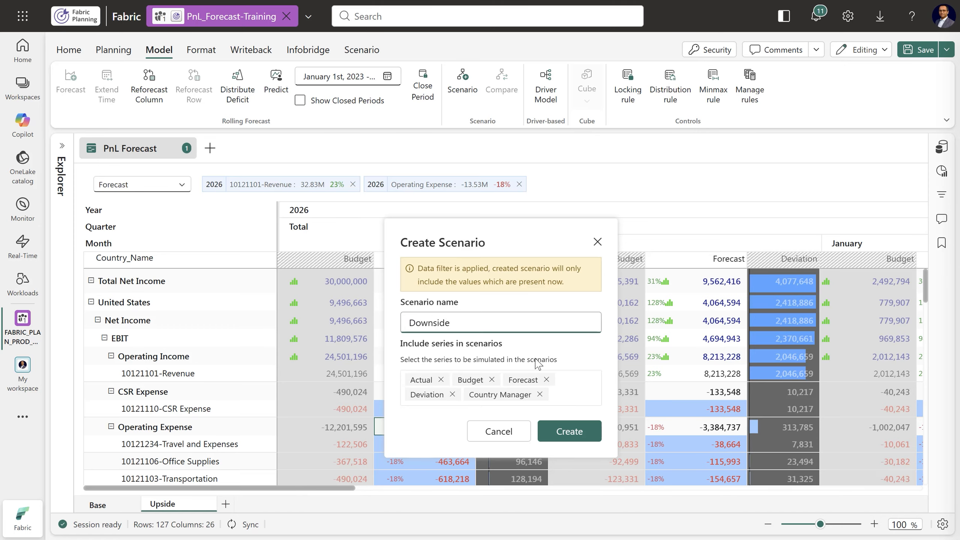
left_click(441, 380)
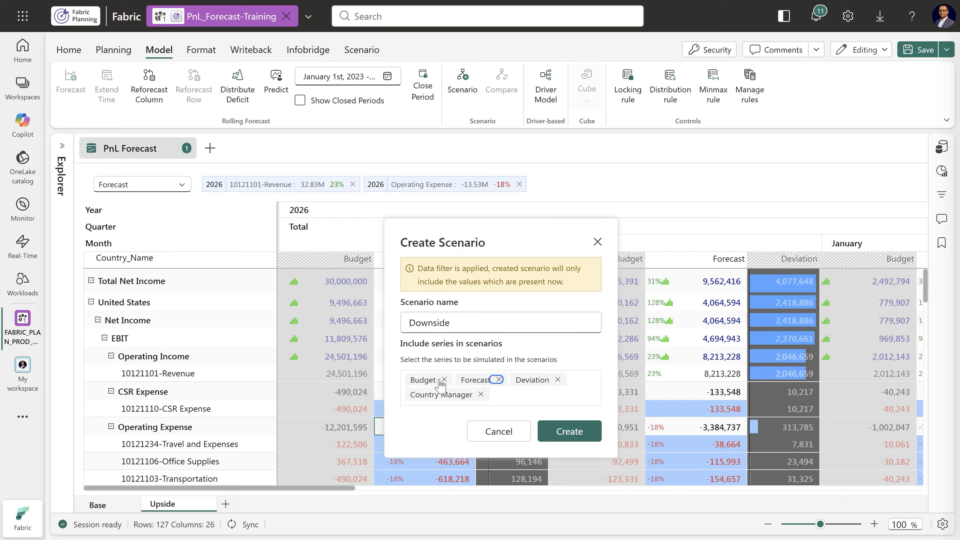
left_click(442, 380)
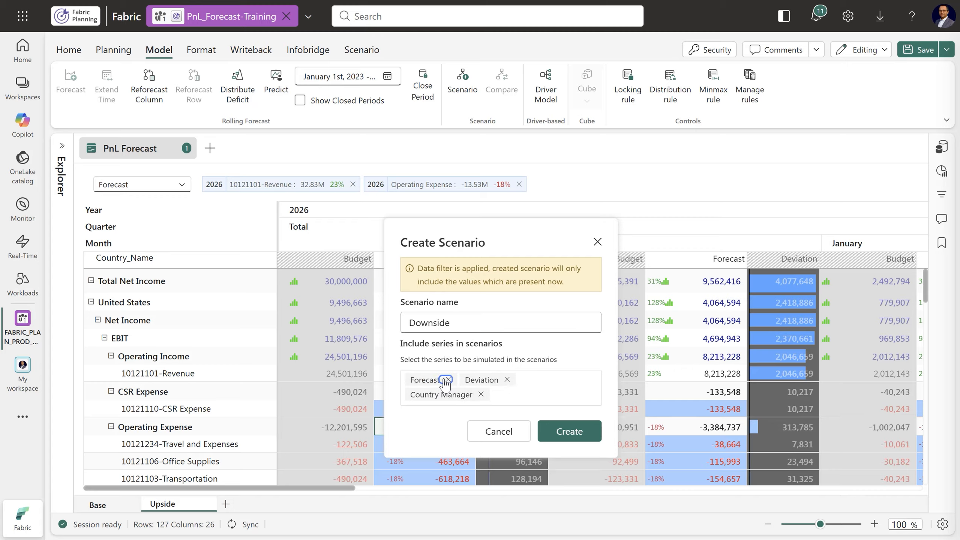
left_click(507, 379)
left_click(534, 382)
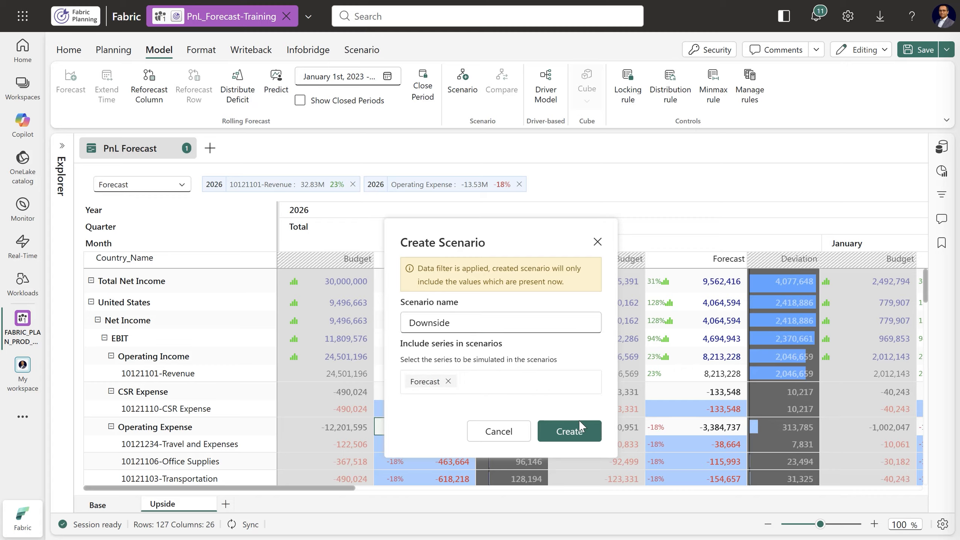
left_click(573, 433)
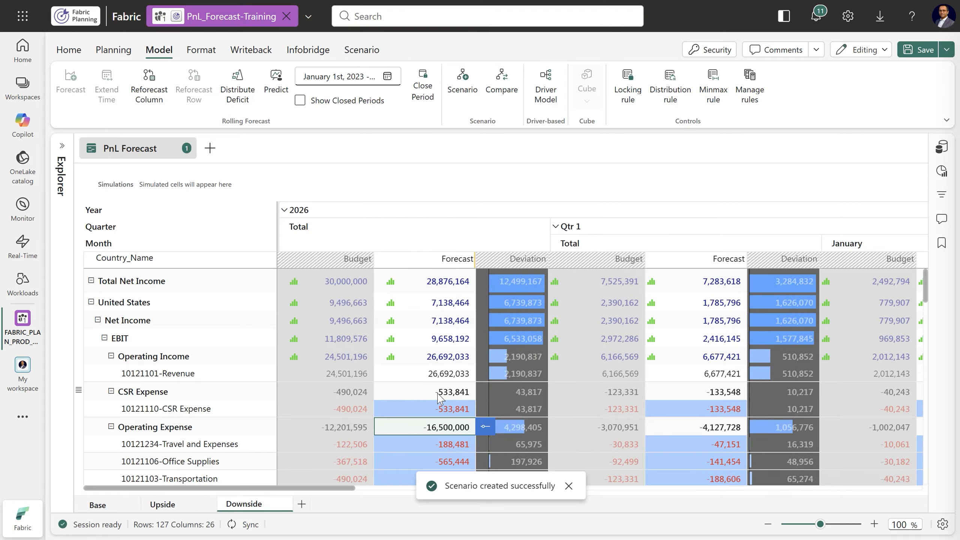
Simulate the United States 10121101-Revenue 2026 total forecast 11% lower, at about 23.76M, in the Downside scenario
left_click(440, 373)
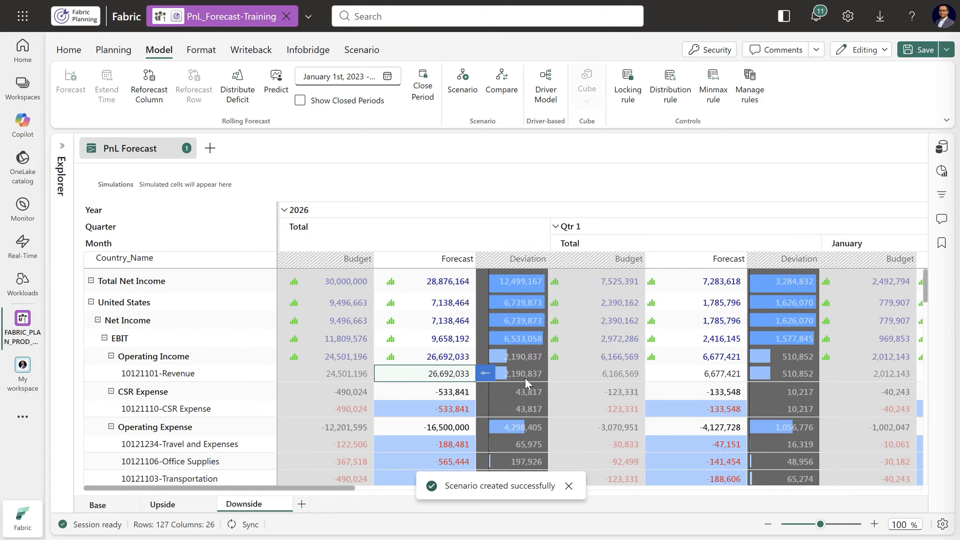
left_click(485, 373)
left_click_drag(523, 373, 520, 374)
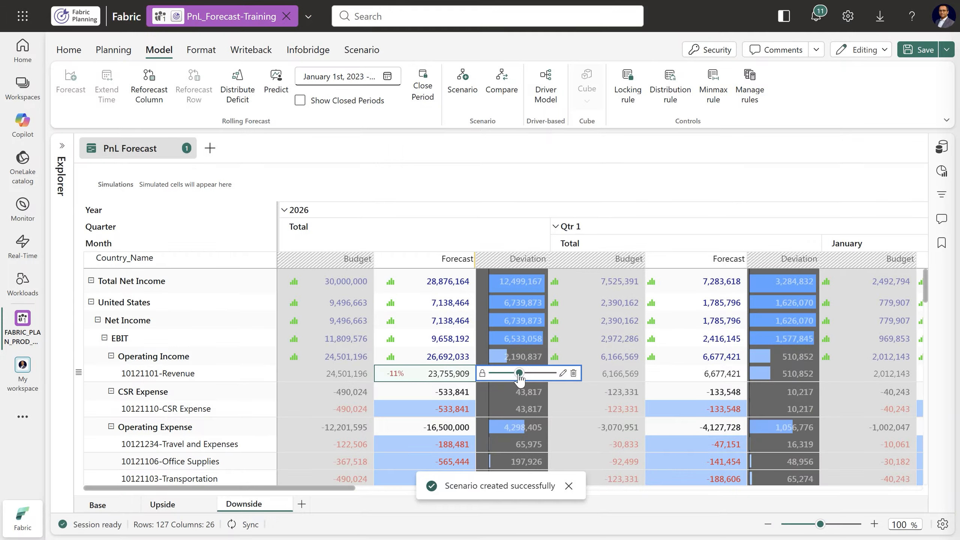
Simulate the United States Operating Expense 2026 total forecast with an 18% increase, at -19.47M, and save the sheet
left_click(440, 427)
left_click(492, 429)
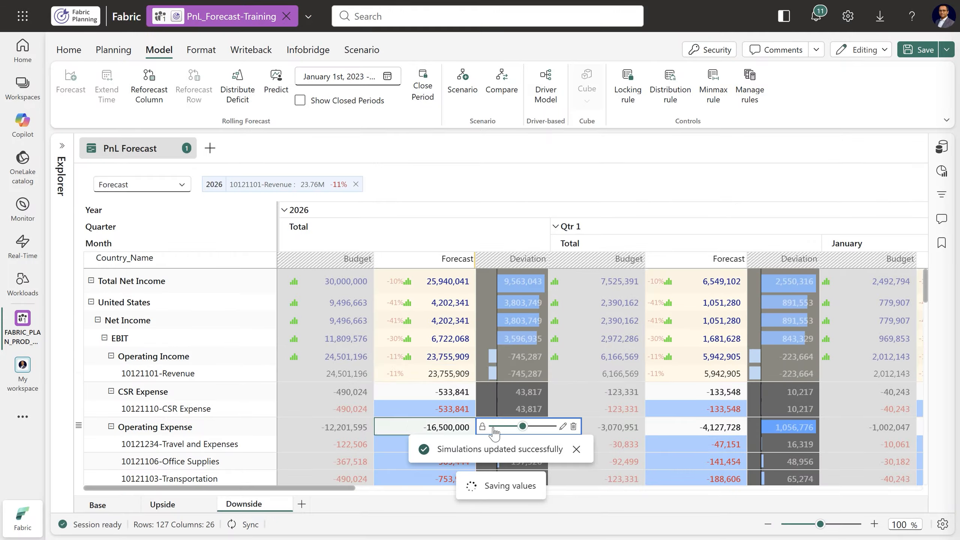
left_click_drag(522, 426, 528, 426)
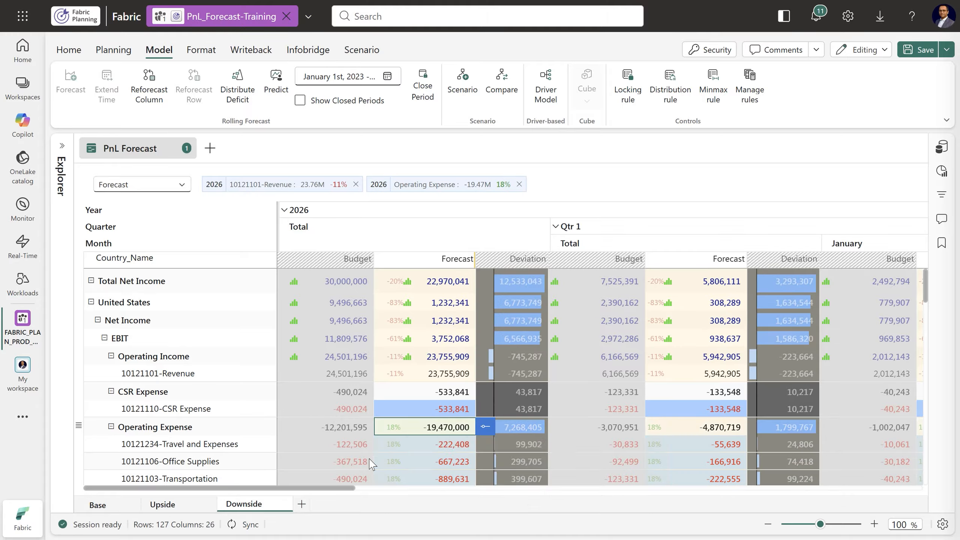
left_click(922, 56)
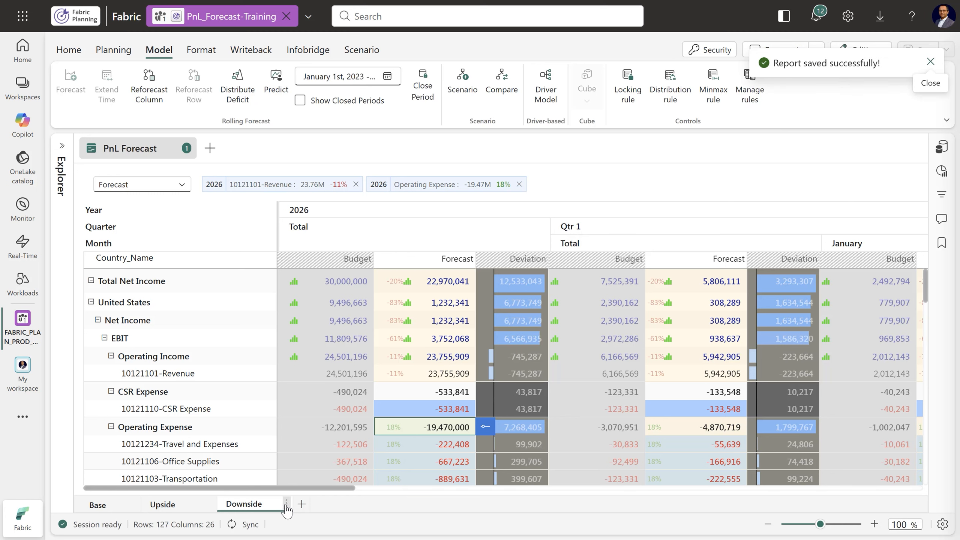
Duplicate the Downside scenario, accepting that only the currently filtered values are copied
left_click(287, 504)
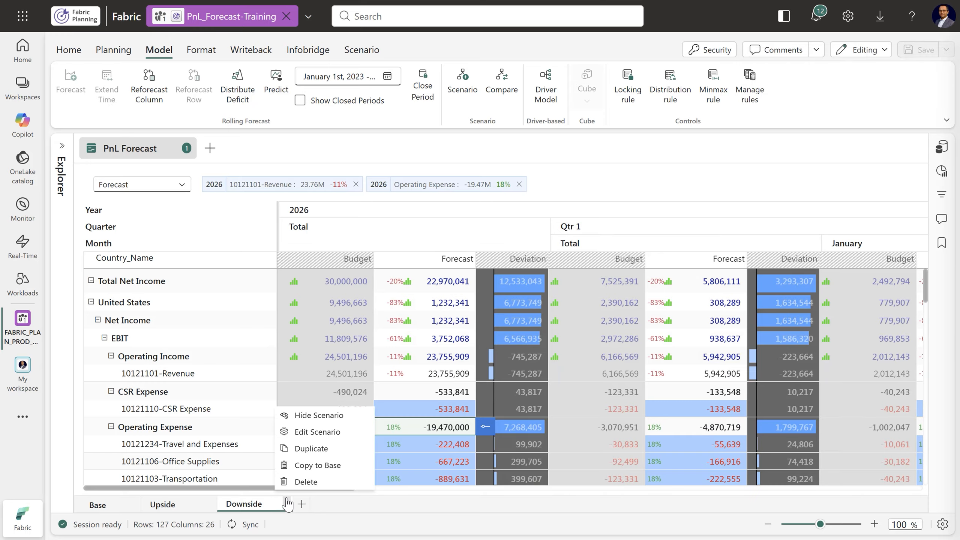
left_click(311, 448)
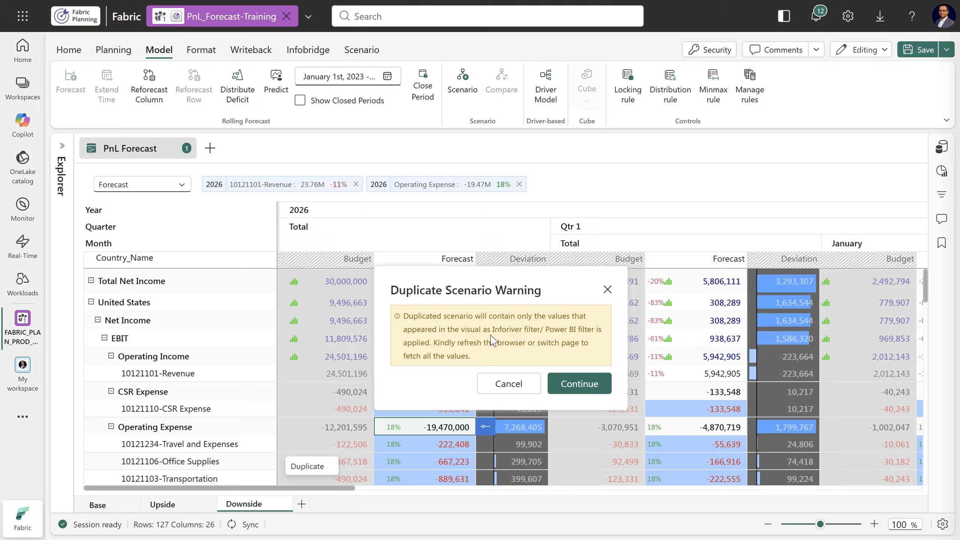
left_click(575, 384)
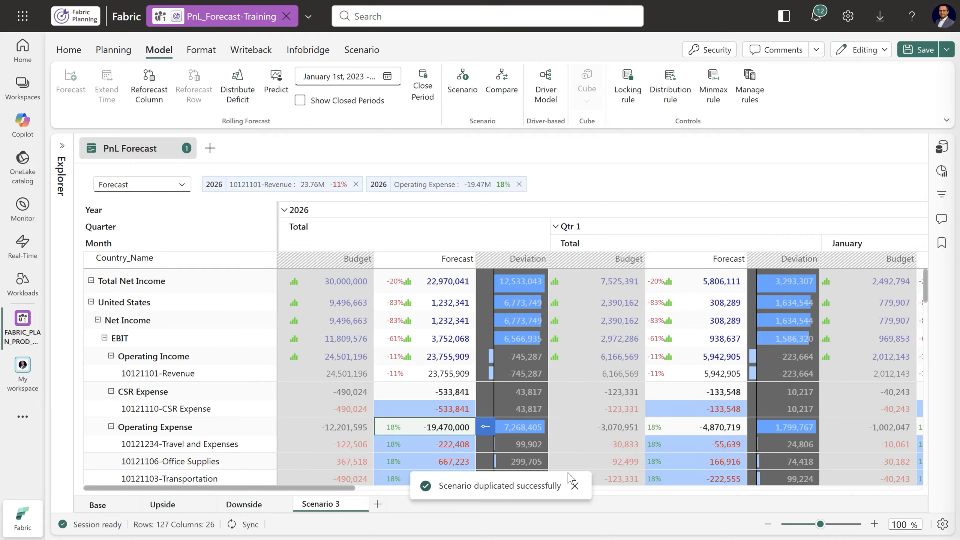
left_click(575, 486)
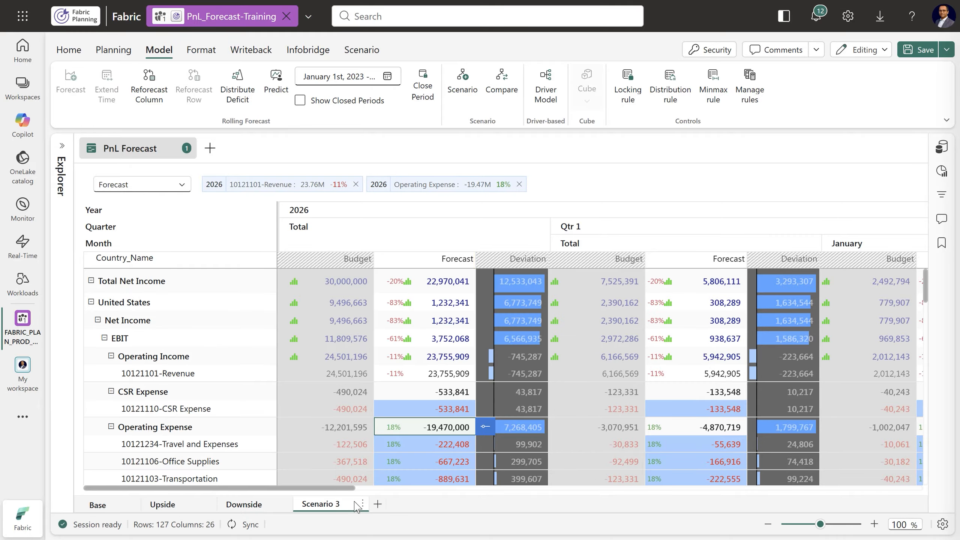
Rename the duplicated scenario as Balanced
left_click(362, 504)
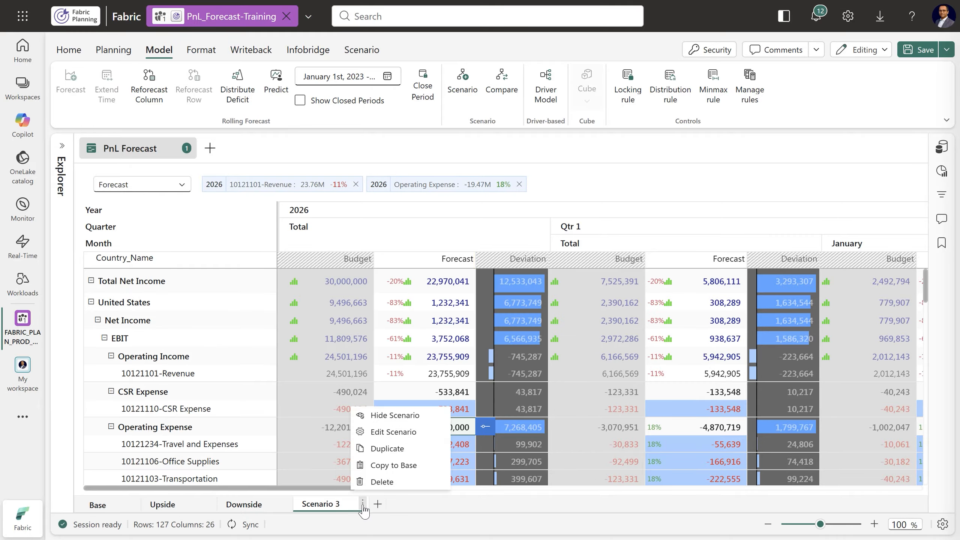
left_click(391, 435)
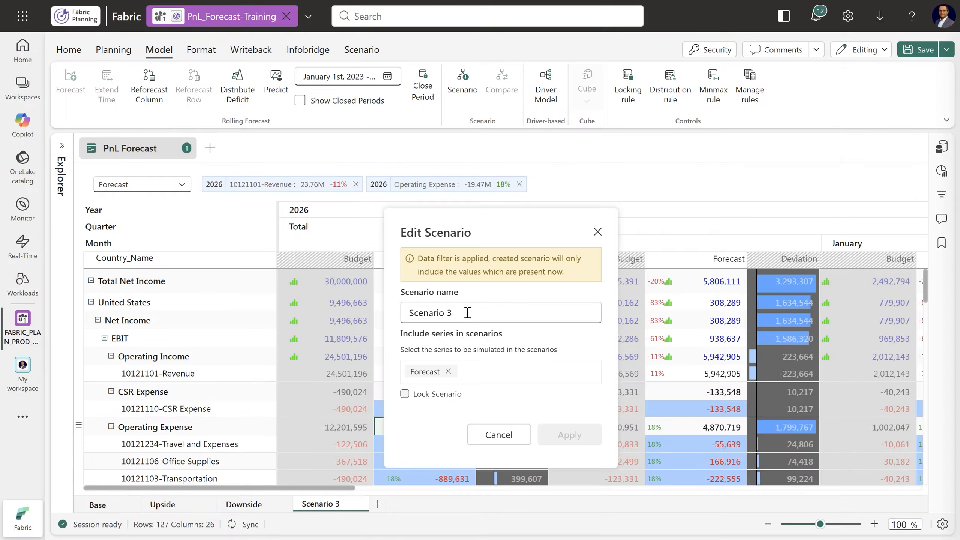
left_click_drag(467, 313, 413, 313)
key("BackSpace")
key("BackSpace")
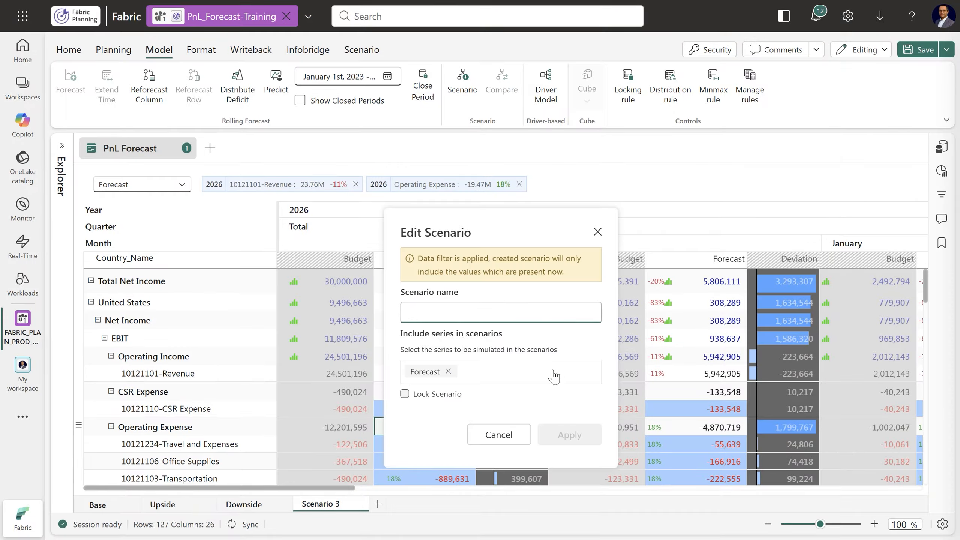
type("Balanced")
left_click(569, 435)
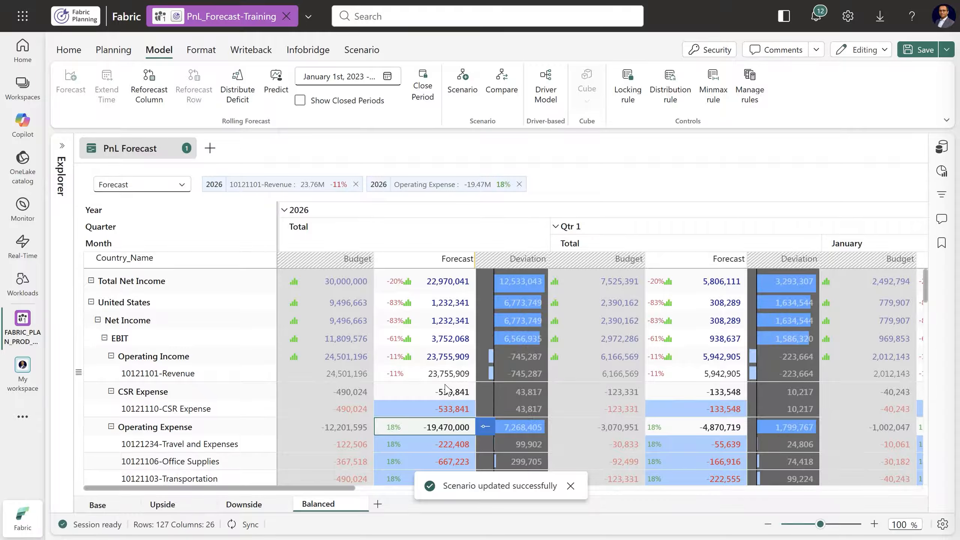
Simulate the United States 10121101-Revenue 2026 total forecast at 26,692,033 in the Balanced scenario
left_click(431, 374)
left_click(485, 373)
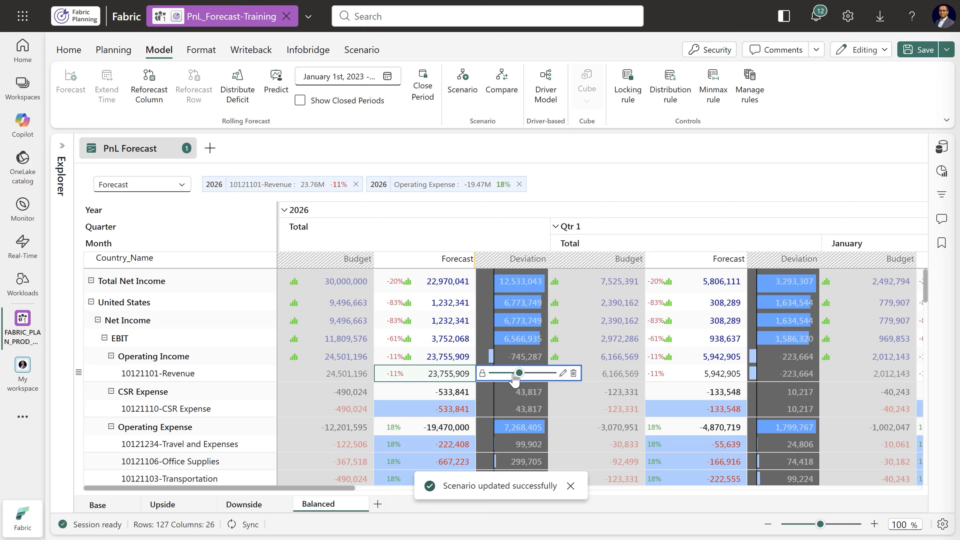
left_click_drag(526, 378, 528, 379)
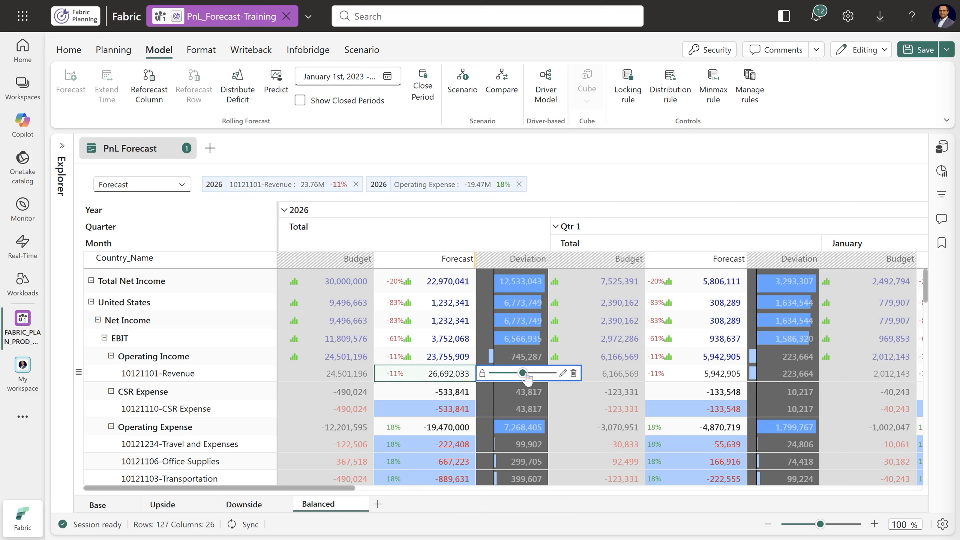
Simulate the United States Operating Expense 2026 total forecast in Balanced with a 4% increase, at -17.16M
left_click(453, 430)
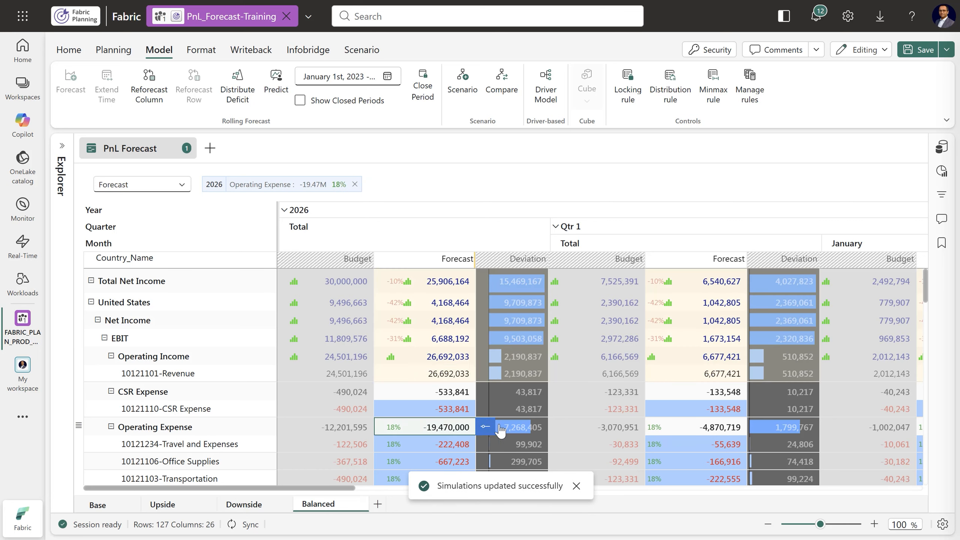
left_click(488, 426)
left_click_drag(528, 430, 524, 431)
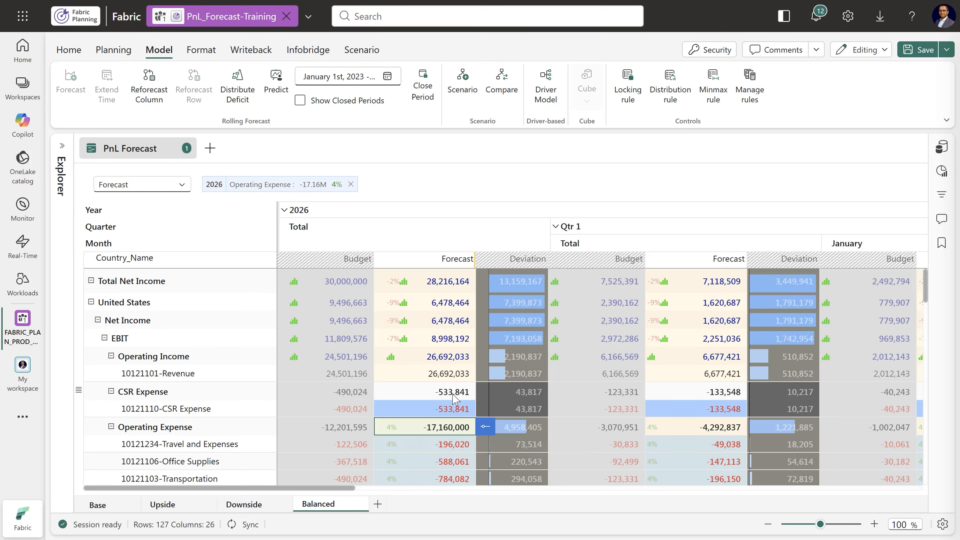
Simulate the United States 10121234-Travel and Expenses 2026 total forecast with a 10% reduction, at about -169.63K
left_click(430, 448)
left_click(486, 444)
left_click_drag(525, 443, 520, 443)
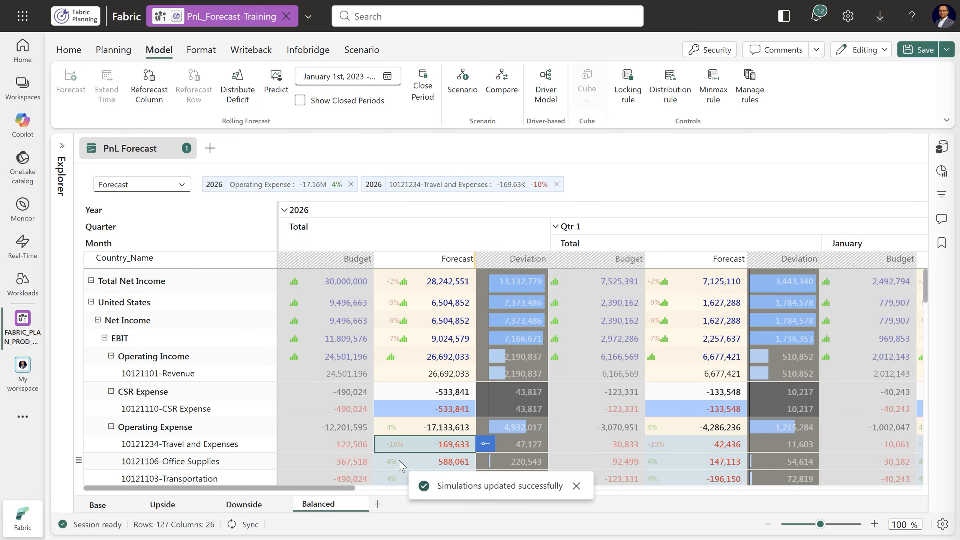
Simulate the United States 10121106-Office Supplies 2026 total forecast with an 18% increase, at about -667.22K, and save the sheet
left_click(402, 463)
left_click(485, 462)
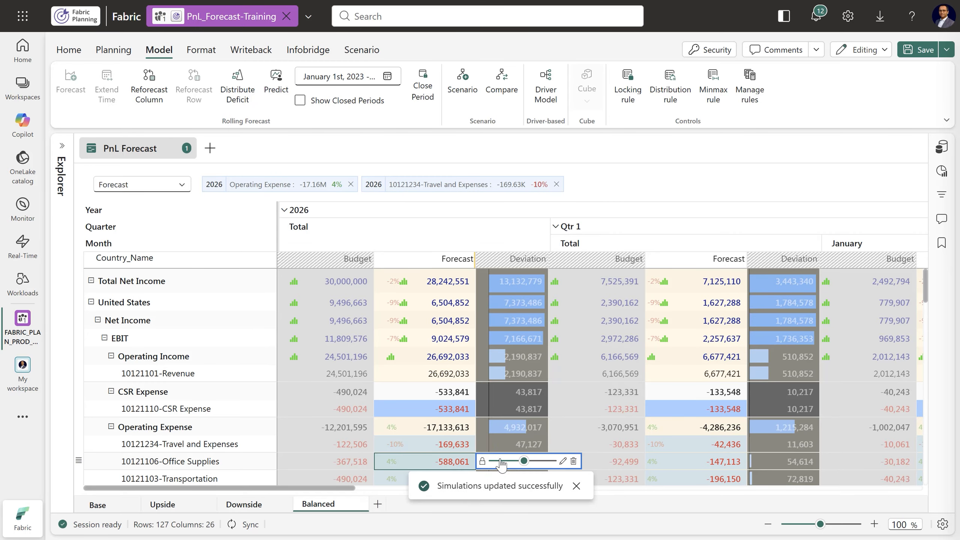
left_click_drag(524, 461, 534, 461)
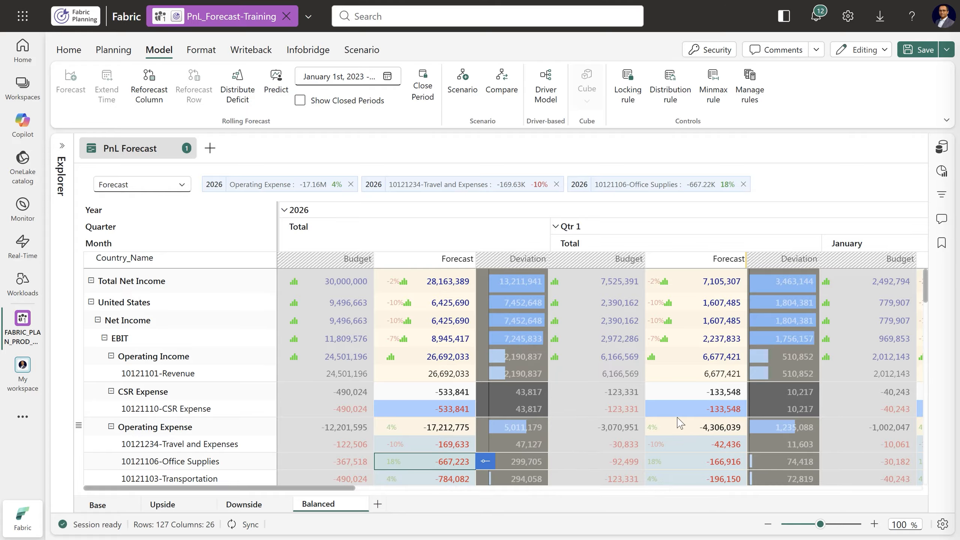
left_click_drag(353, 492, 291, 497)
left_click(926, 54)
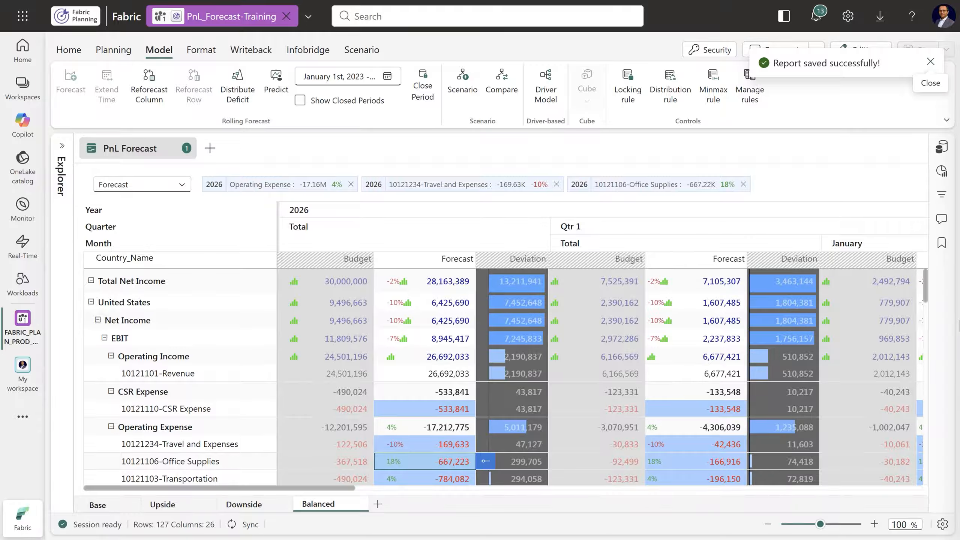
left_click(931, 61)
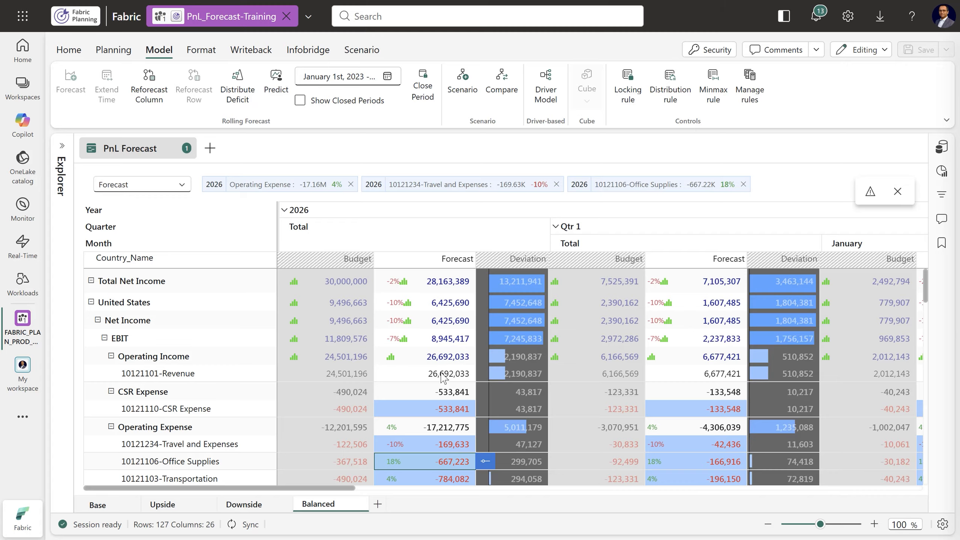
Simulate the Balanced scenario's United States 10121101-Revenue 2026 total forecast 23% higher, at about 32.83M, and save the sheet
left_click(526, 373)
left_click_drag(530, 375, 536, 375)
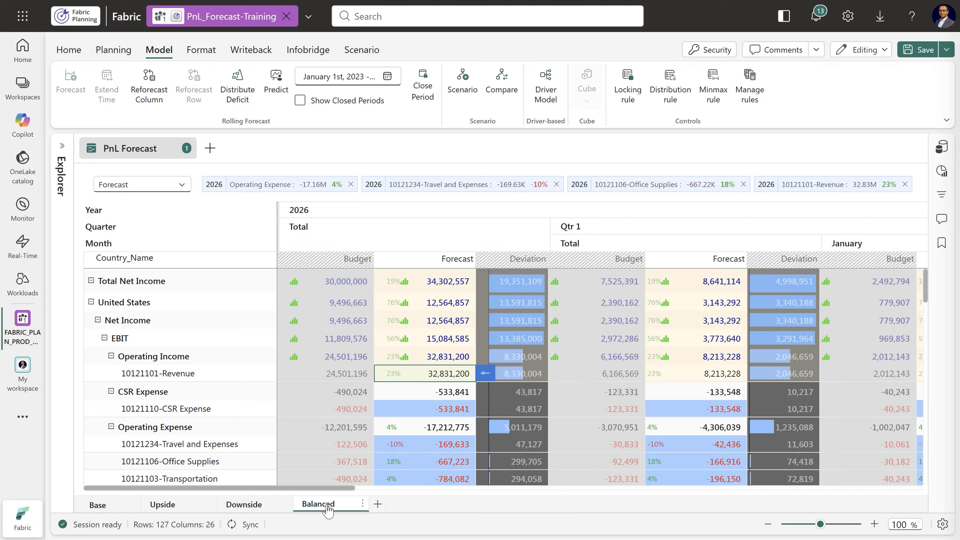
left_click(923, 55)
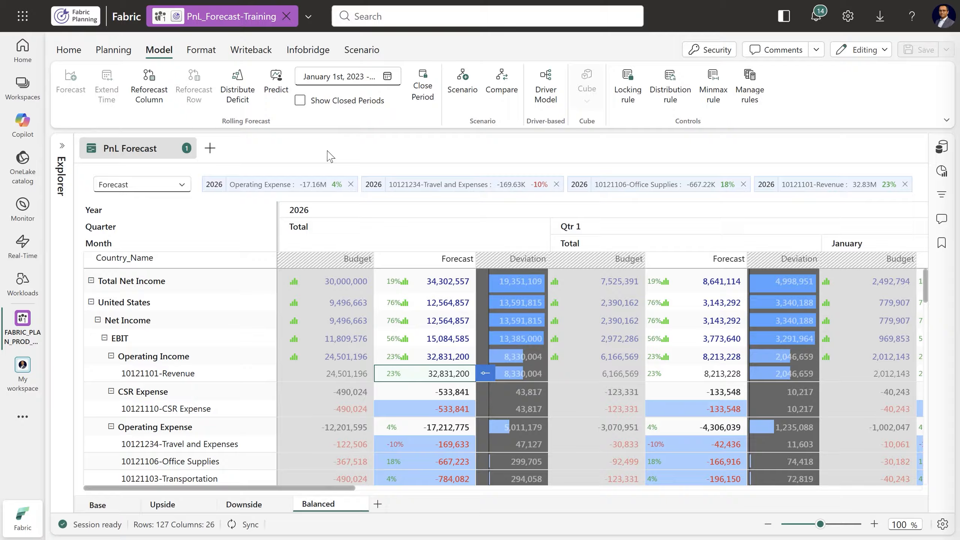
Open a scenario comparison of Balanced with the Base Scenario across all measures
left_click(356, 53)
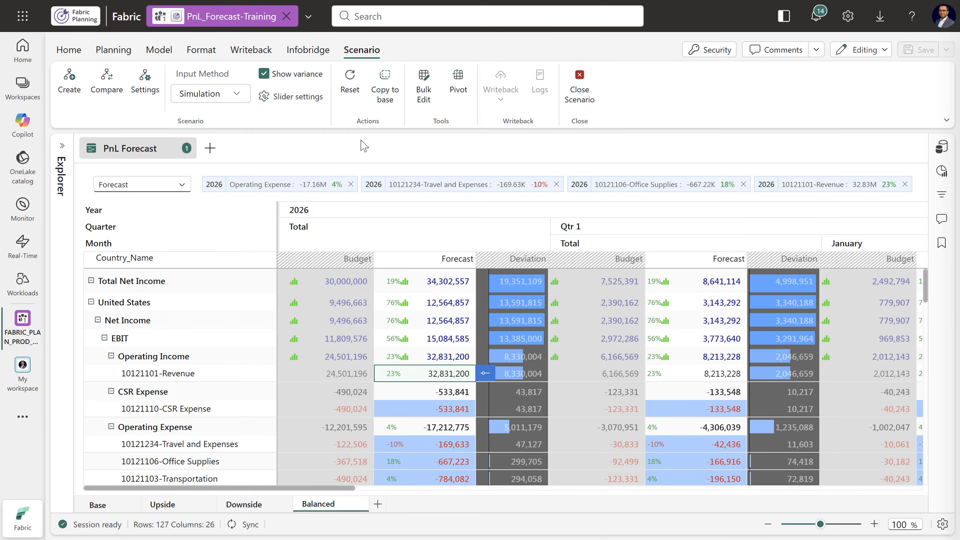
left_click(109, 85)
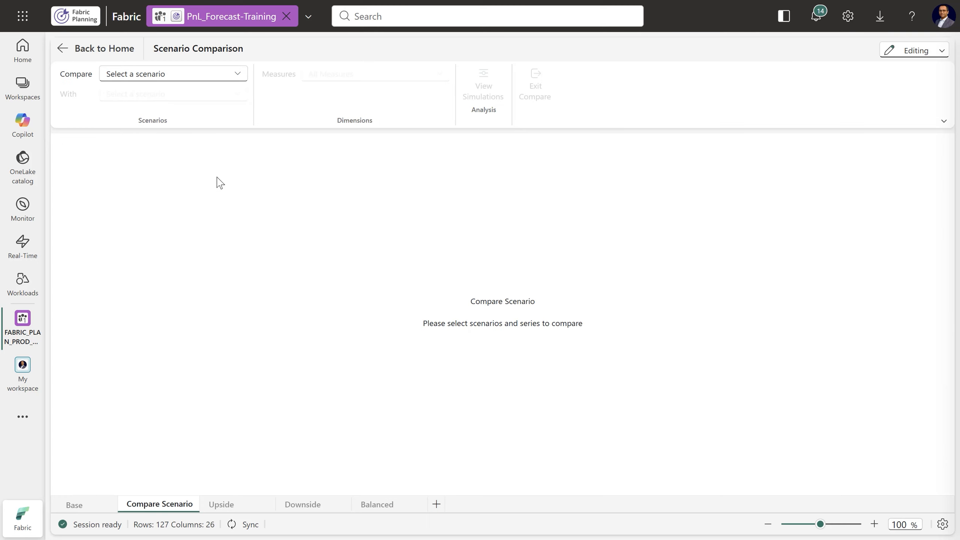
left_click(230, 76)
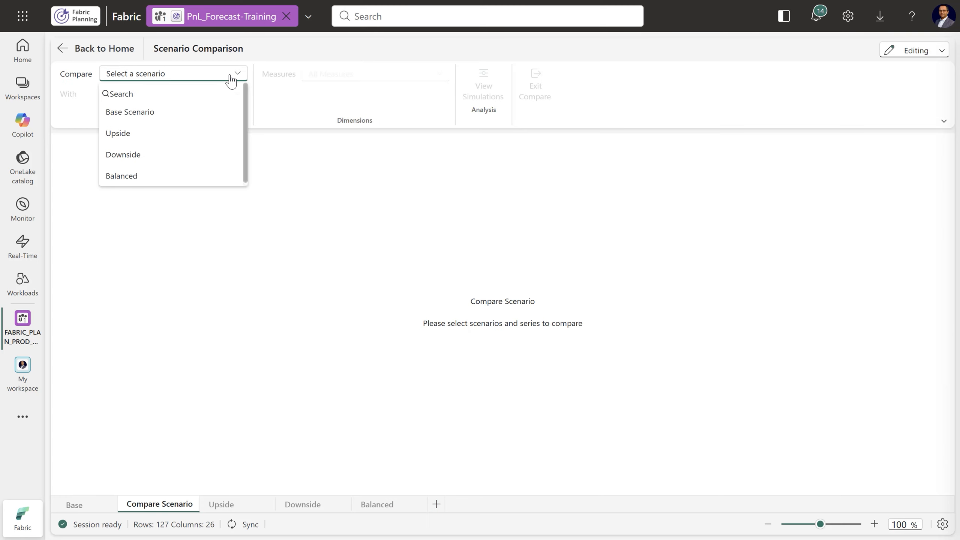
left_click(139, 177)
left_click(233, 99)
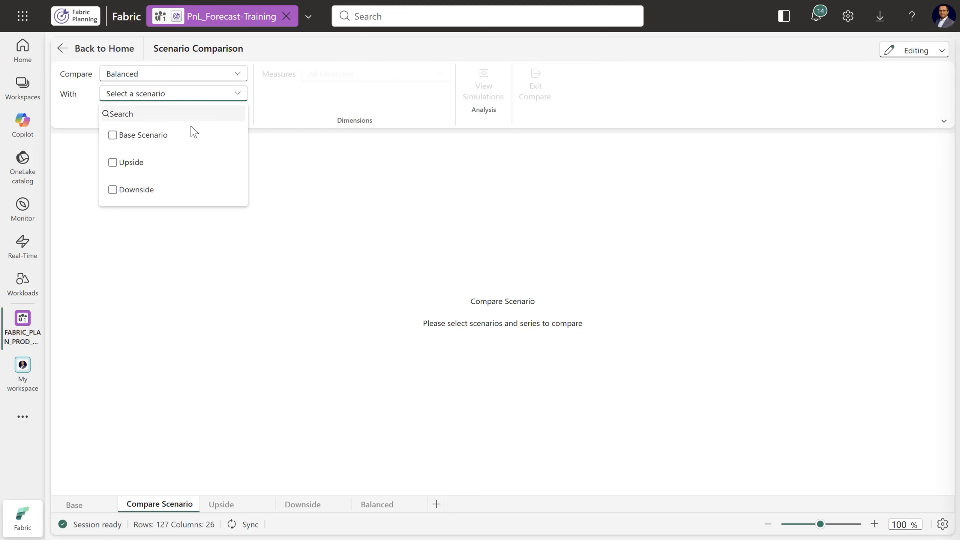
left_click(113, 136)
left_click(324, 108)
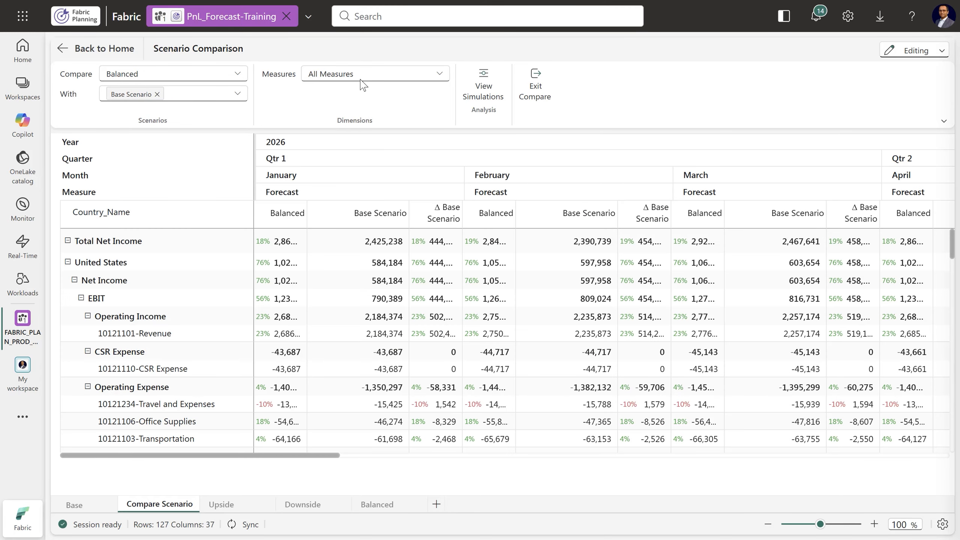
left_click(361, 80)
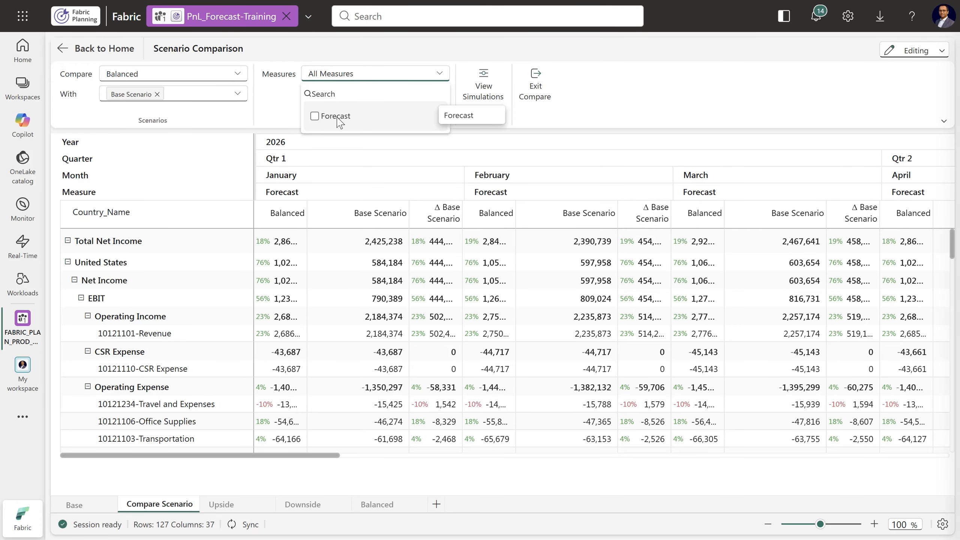
left_click(277, 108)
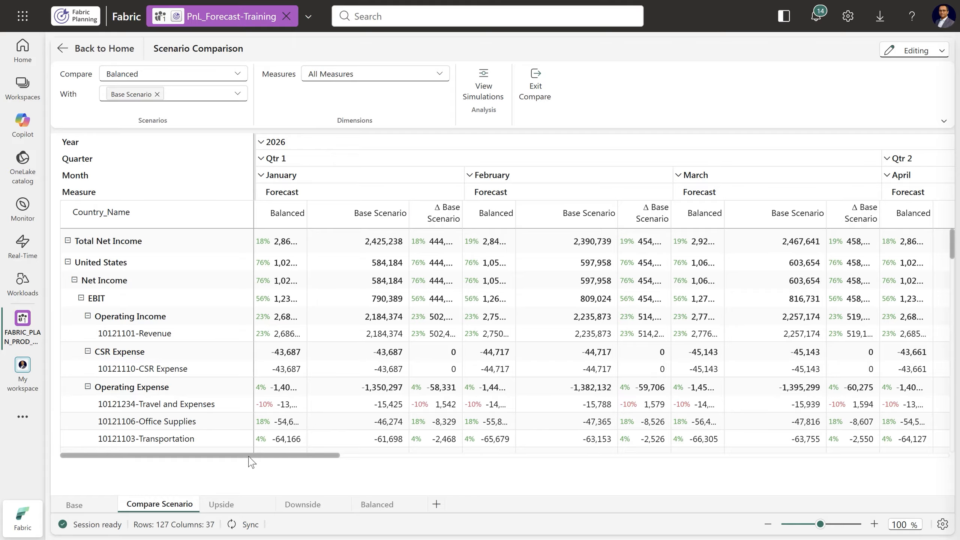
Widen the Balanced and Δ Base Scenario columns and narrow the Base Scenario column in the comparison so the full values fit
left_click_drag(306, 215, 341, 215)
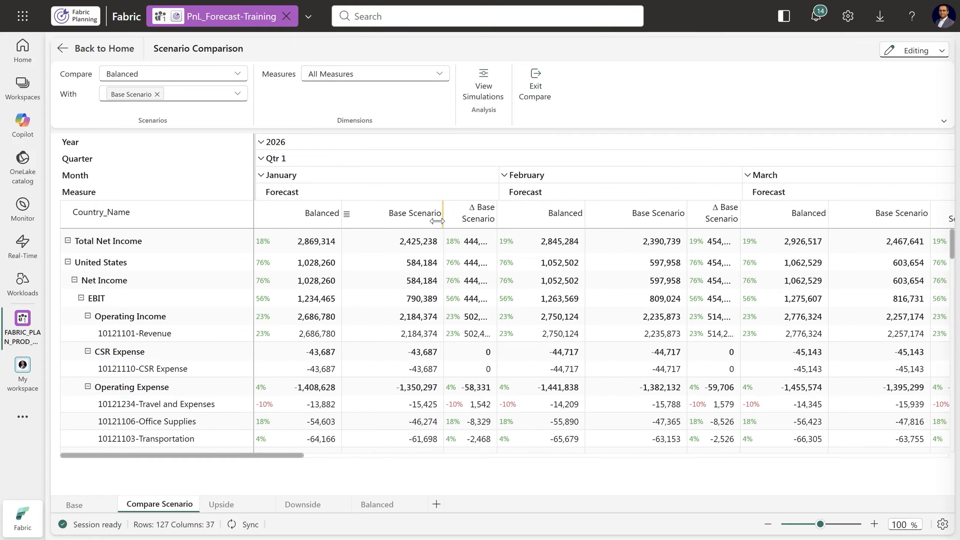
left_click_drag(436, 221, 425, 221)
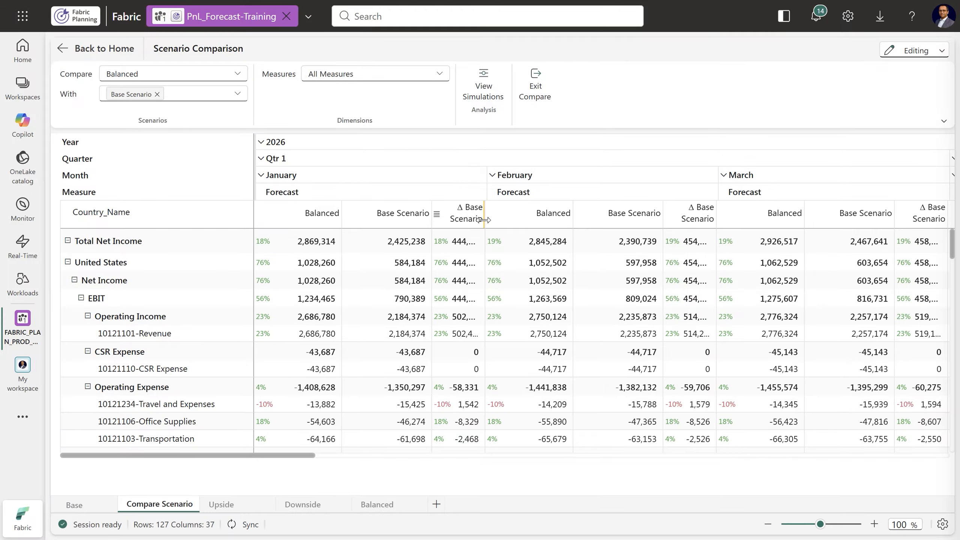
left_click_drag(483, 220, 522, 219)
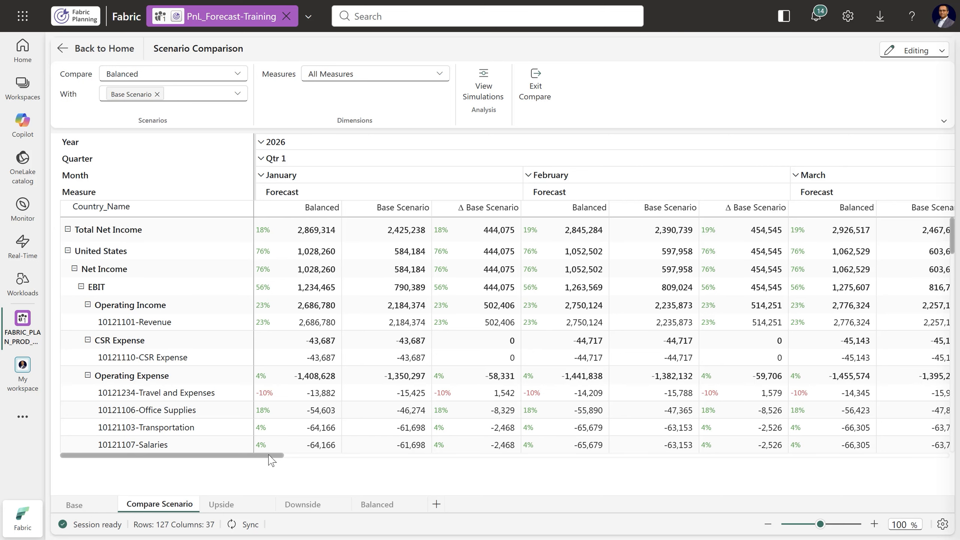
left_click_drag(269, 456, 217, 456)
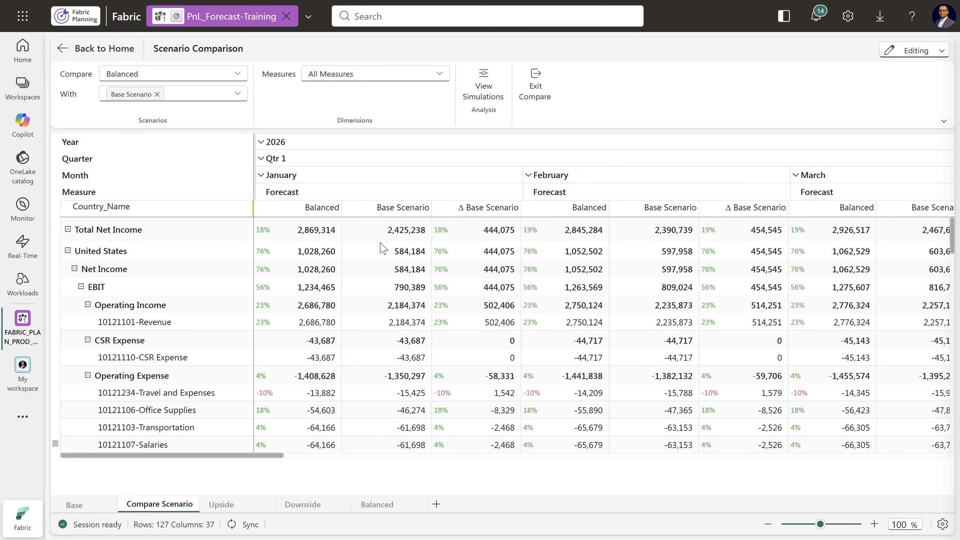
Show the list of simulations for the Balanced scenario alongside the comparison
left_click(469, 99)
left_click(737, 120)
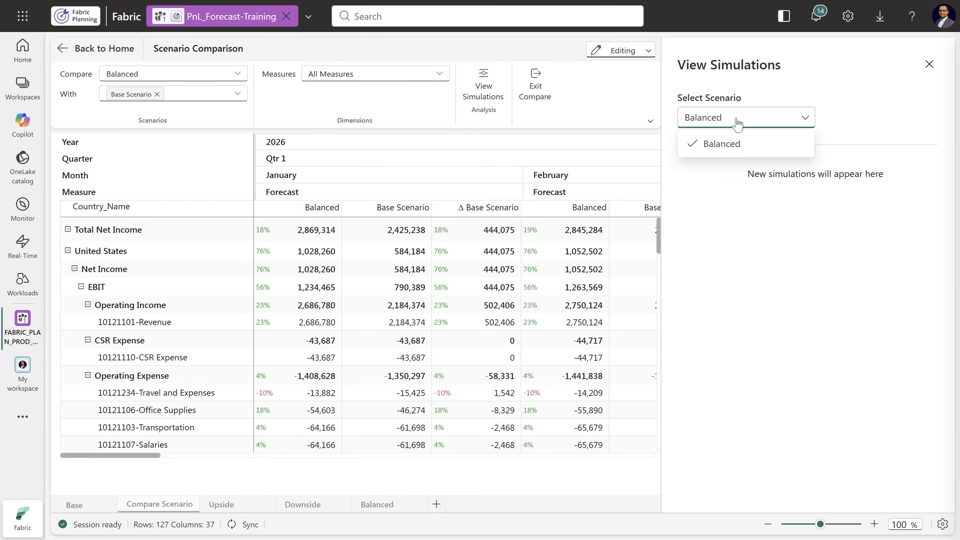
left_click(733, 144)
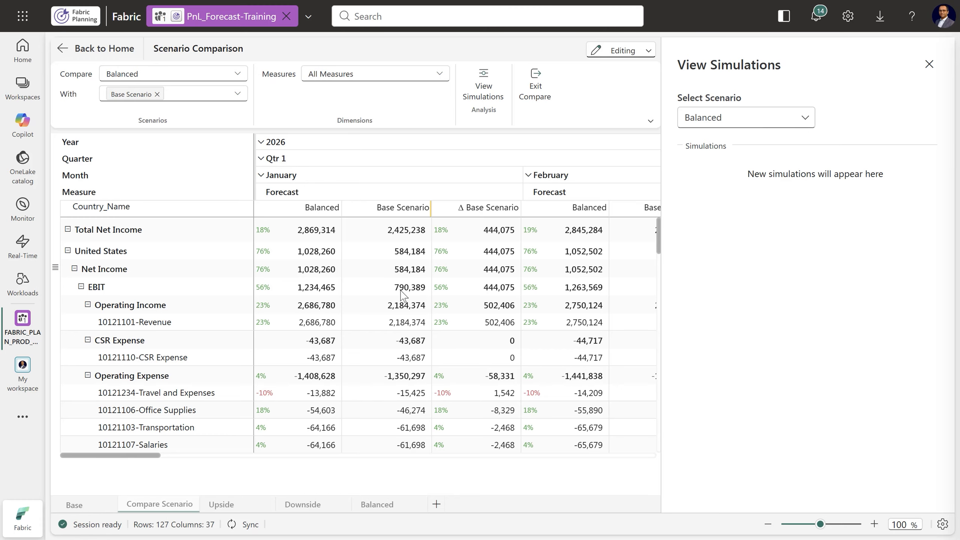
left_click(357, 362)
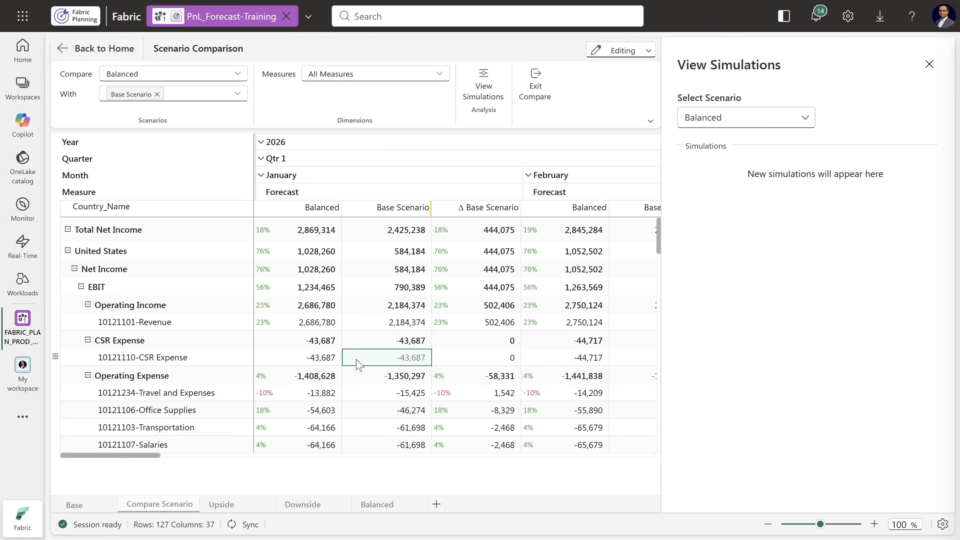
left_click(330, 359)
left_click_drag(152, 455, 129, 456)
Simulate the Balanced January 2026 forecast of United States 10121101-Revenue at 12% above base, about 2.45M
left_click(291, 323)
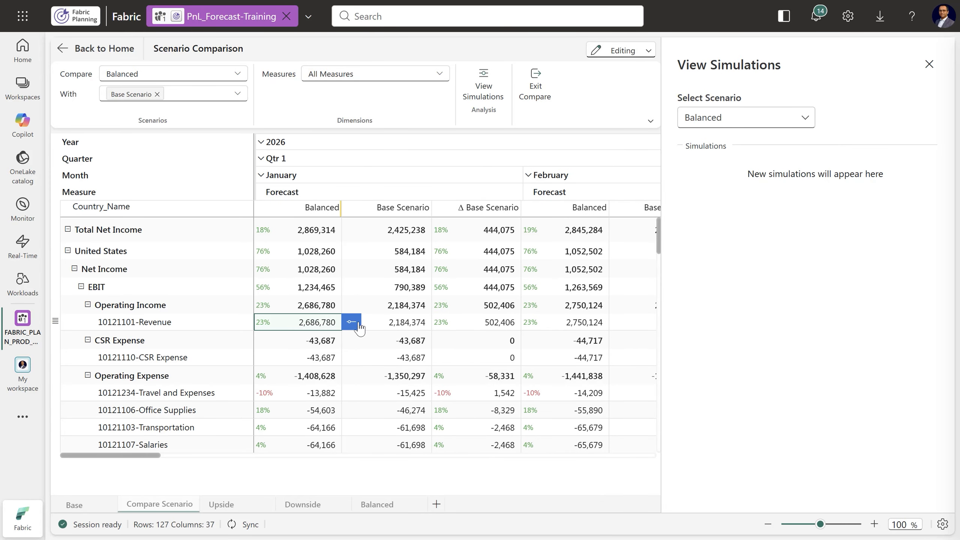
left_click(351, 322)
left_click_drag(396, 321, 392, 322)
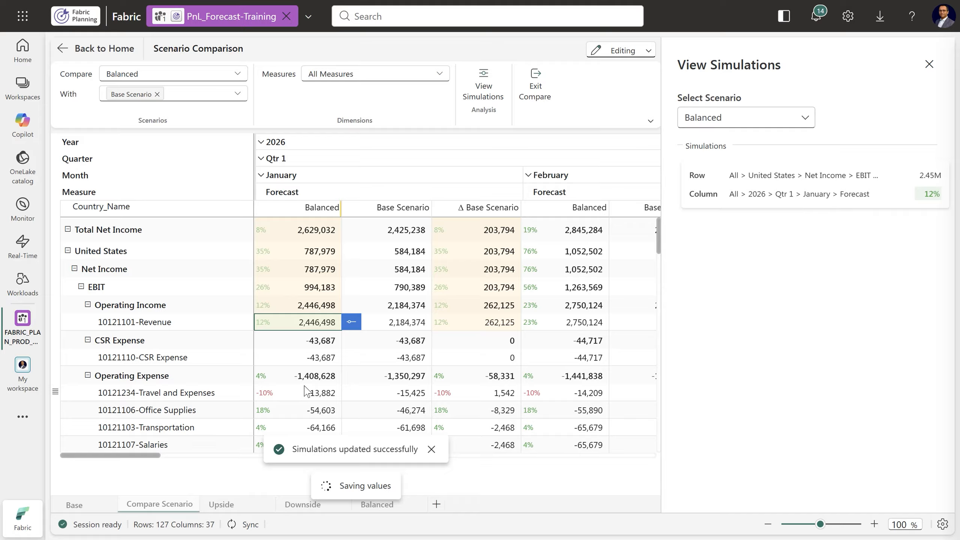
Simulate the Balanced January 2026 forecast of United States Operating Expense at -14%, about -1.16M, and close the simulations list
left_click(309, 376)
left_click(351, 375)
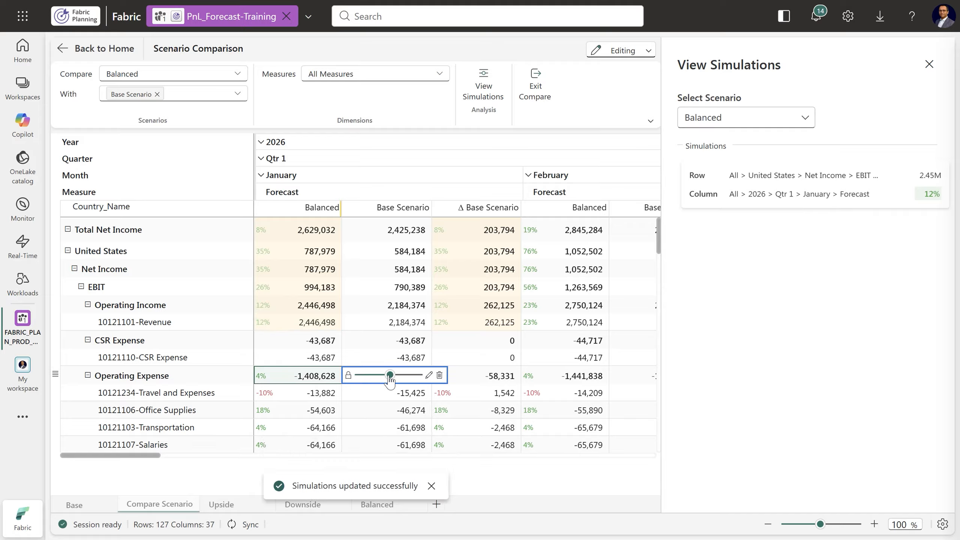
left_click_drag(390, 375, 386, 376)
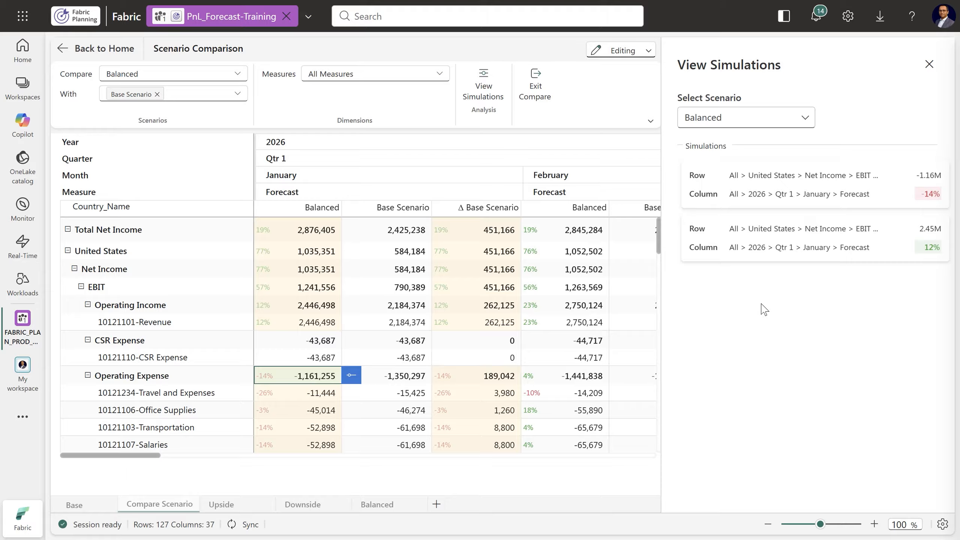
left_click(928, 64)
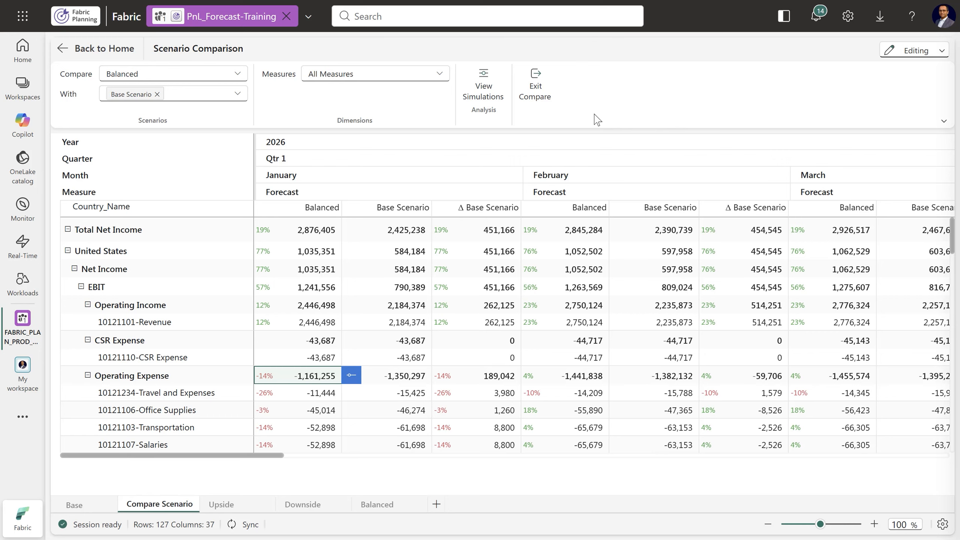
Exit the scenario comparison and review the 2026 forecasts in the Balanced and Base scenarios
left_click(535, 91)
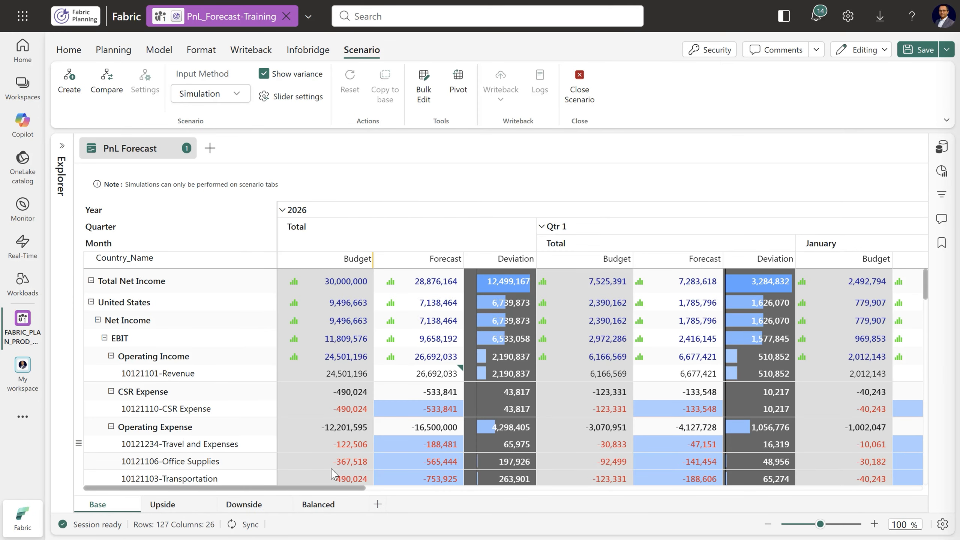
left_click(317, 507)
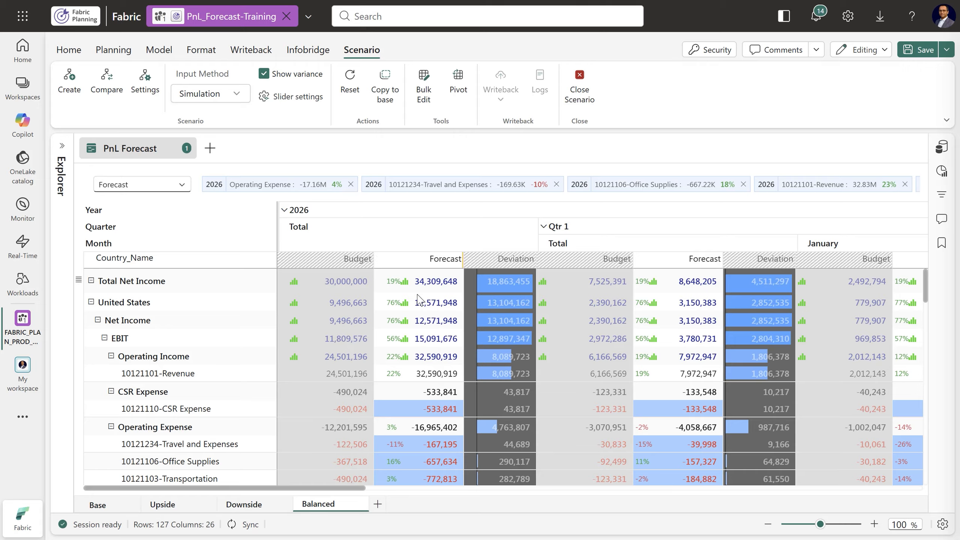
left_click(117, 510)
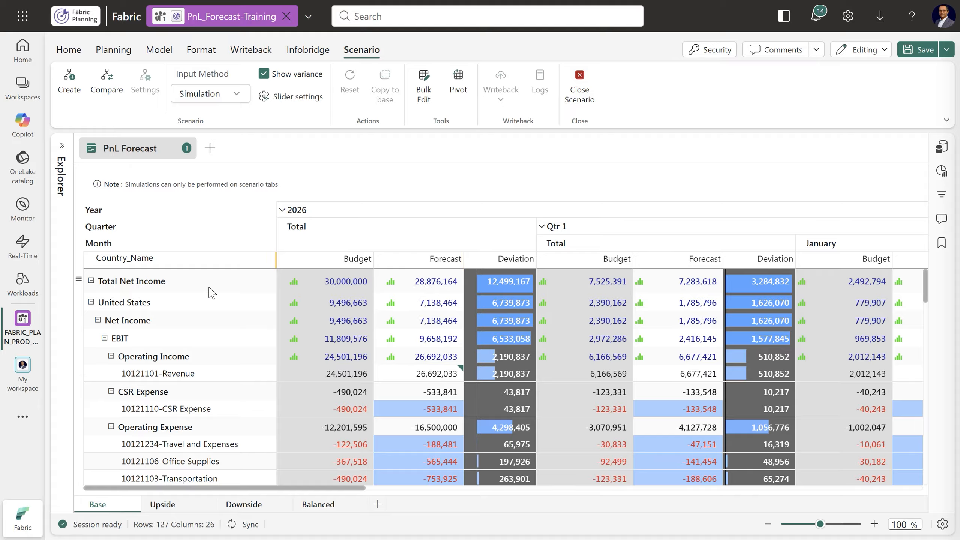
left_click(311, 508)
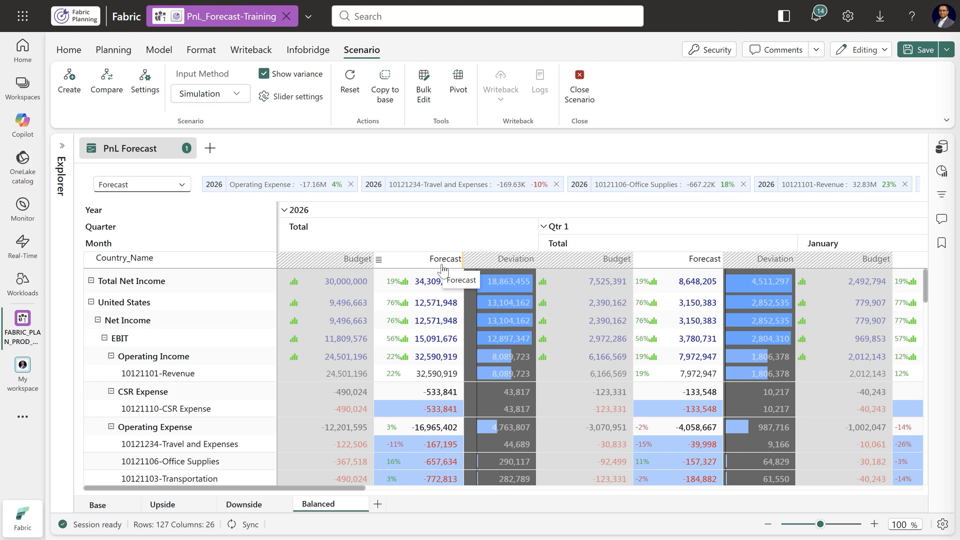
Copy the Balanced scenario's Forecast series to Base and save the sheet
left_click(384, 96)
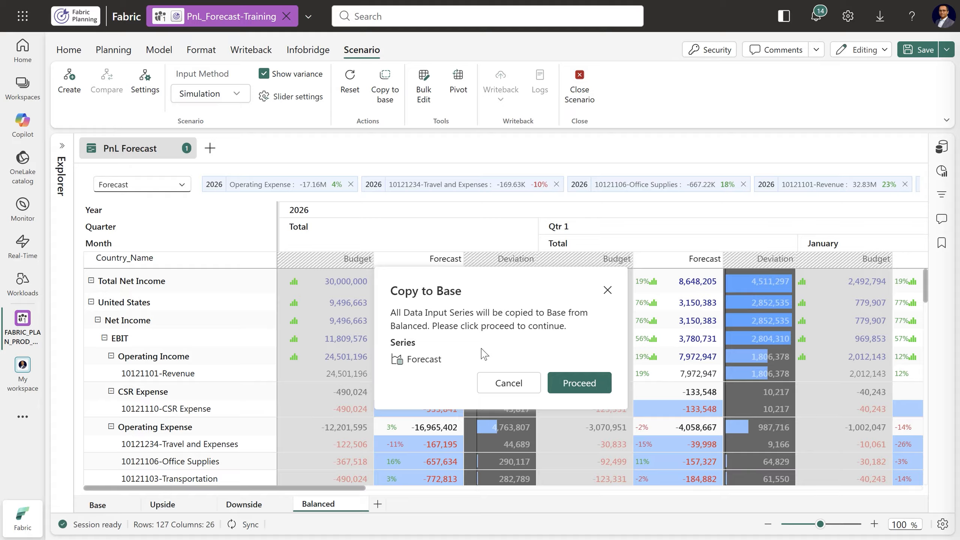
left_click(579, 383)
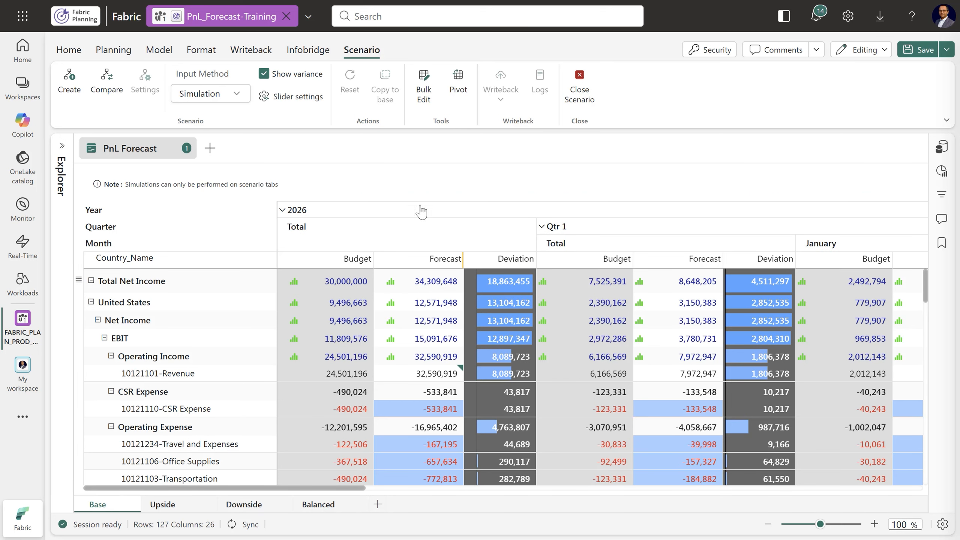
left_click(923, 51)
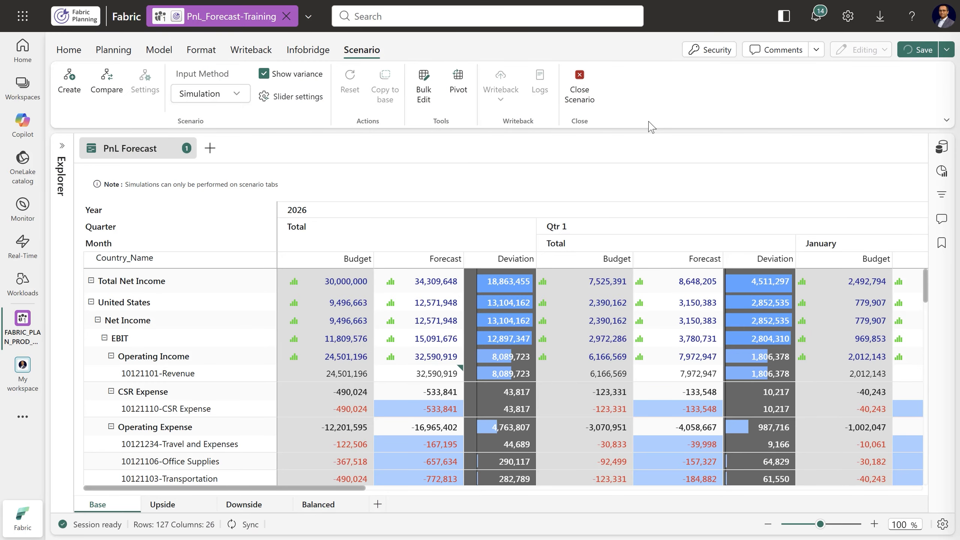
Close scenario mode and collapse the 2026 columns to year level, saving the sheet
left_click(584, 99)
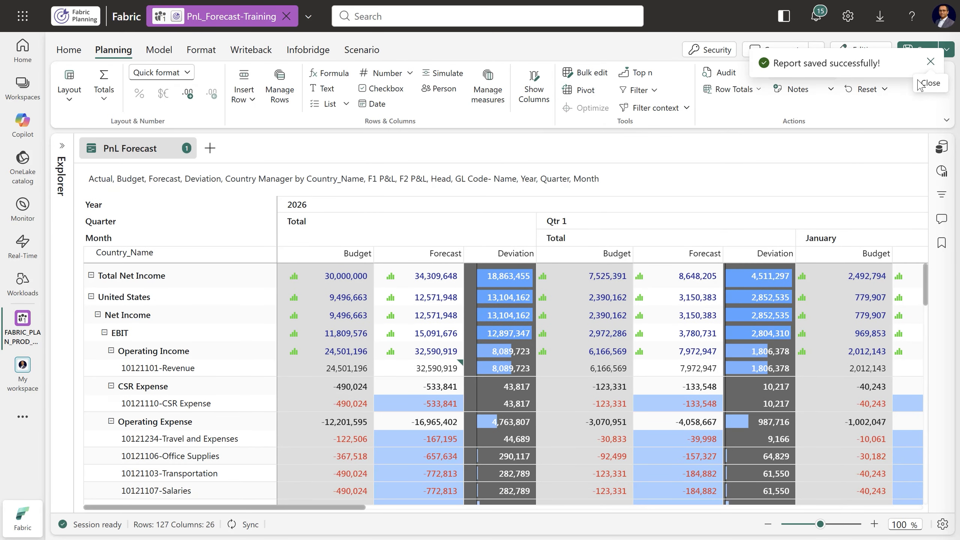
left_click(931, 61)
left_click(923, 51)
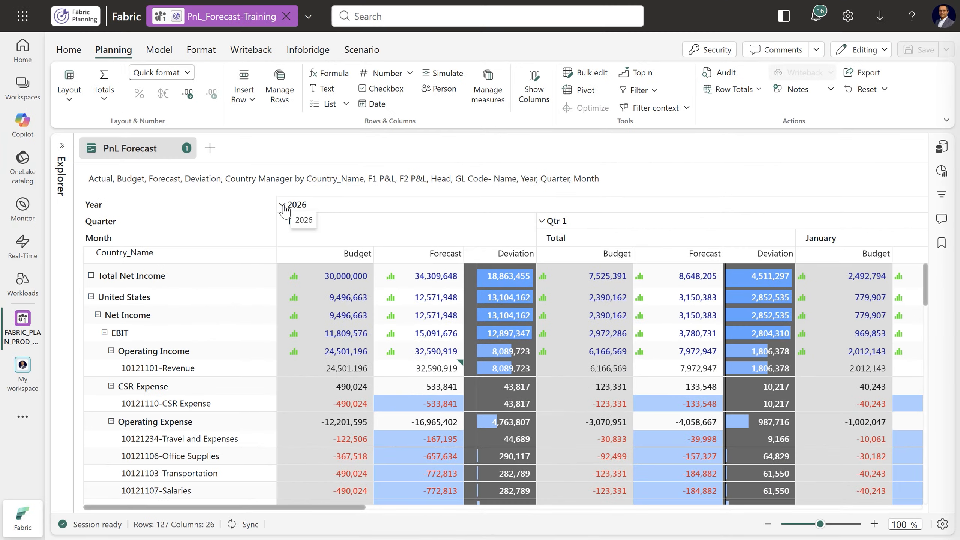
left_click(282, 205)
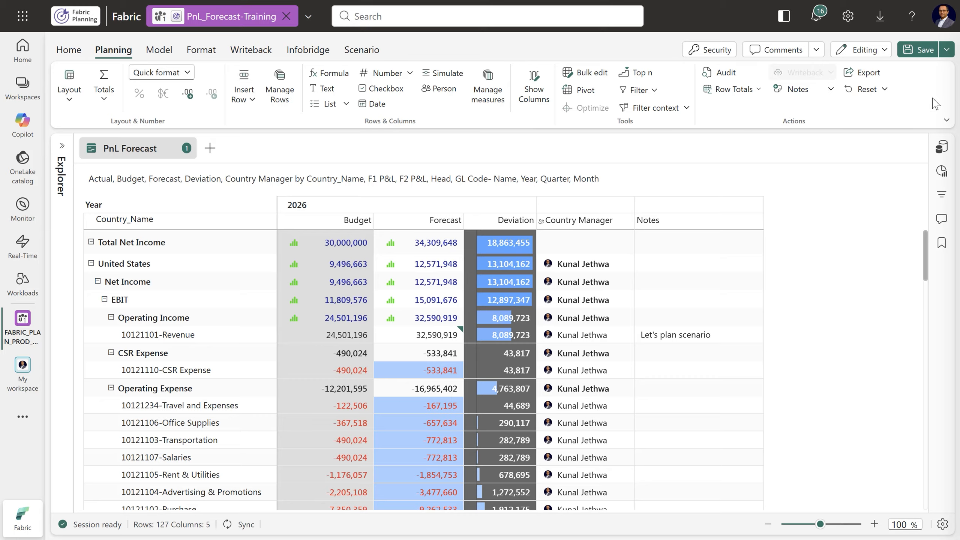
left_click(920, 61)
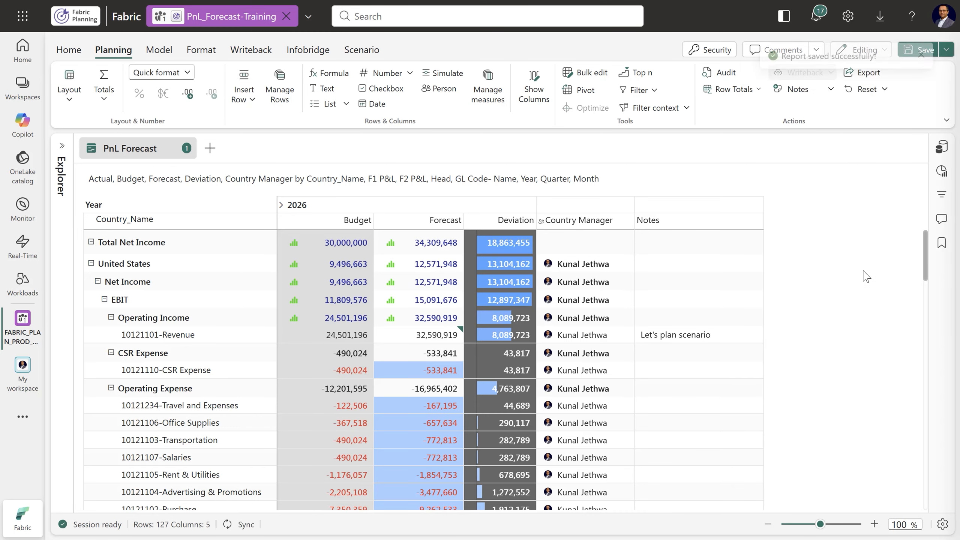
Open the writeback settings and review the descriptions and table previews of the Long, Wide, Long with Changes and Wide with Changes types
left_click(248, 53)
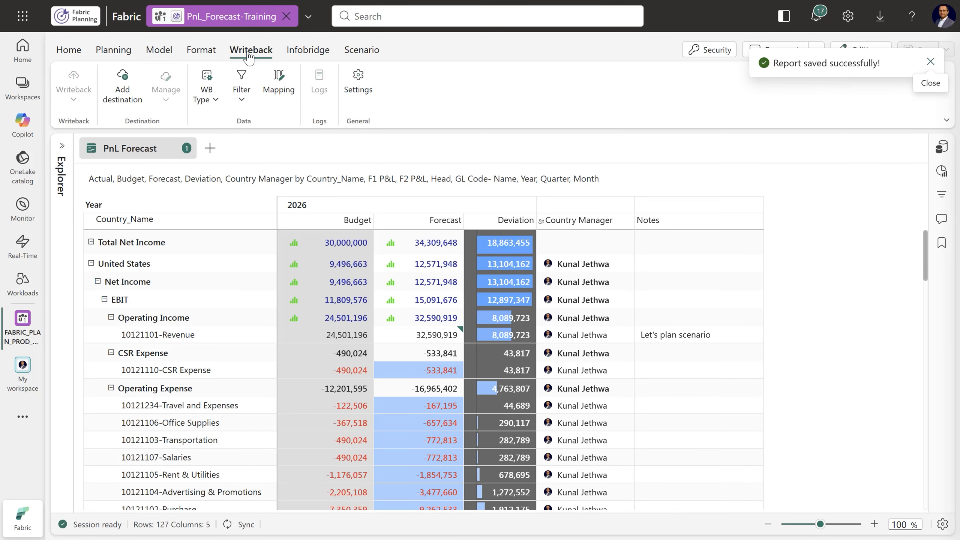
left_click(357, 81)
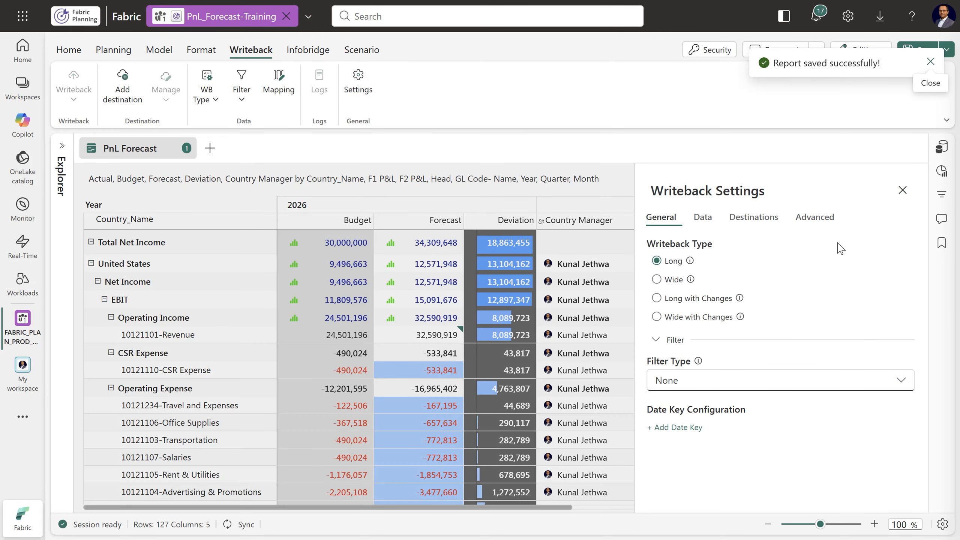
left_click(689, 261)
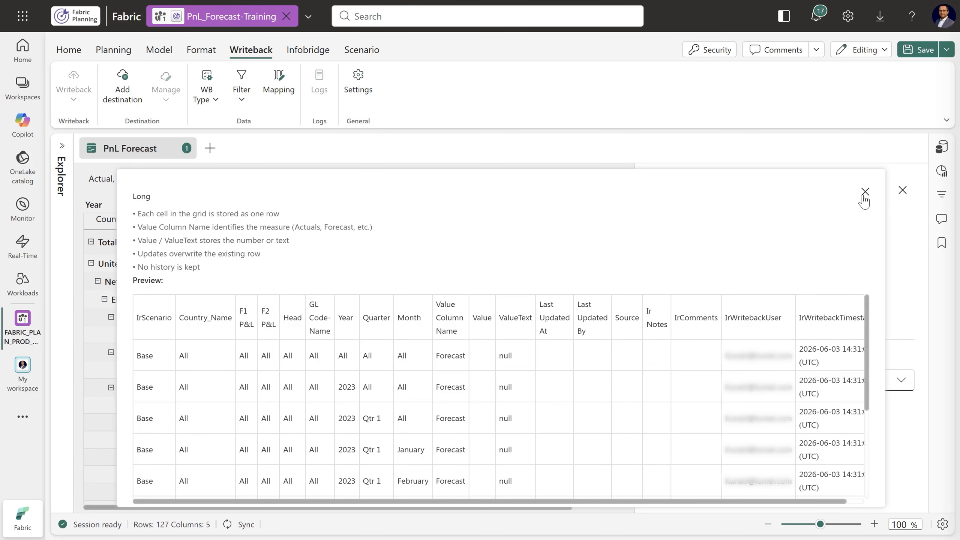
left_click(866, 191)
left_click(690, 280)
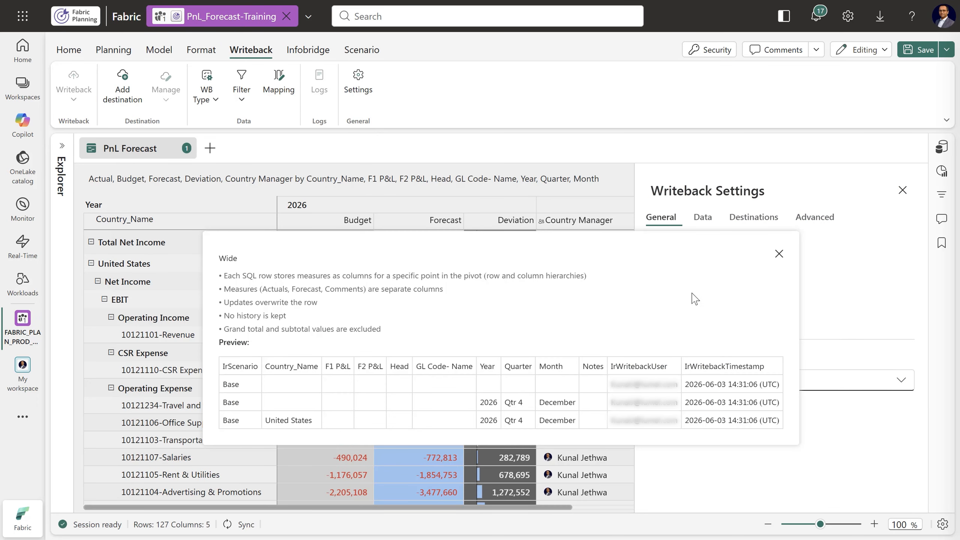
left_click(779, 254)
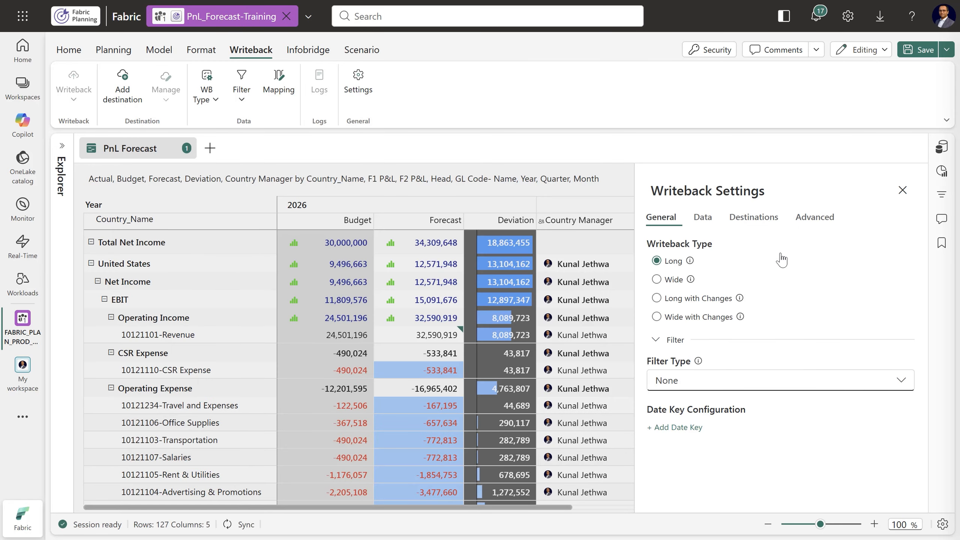
left_click(740, 299)
left_click(866, 192)
left_click(691, 279)
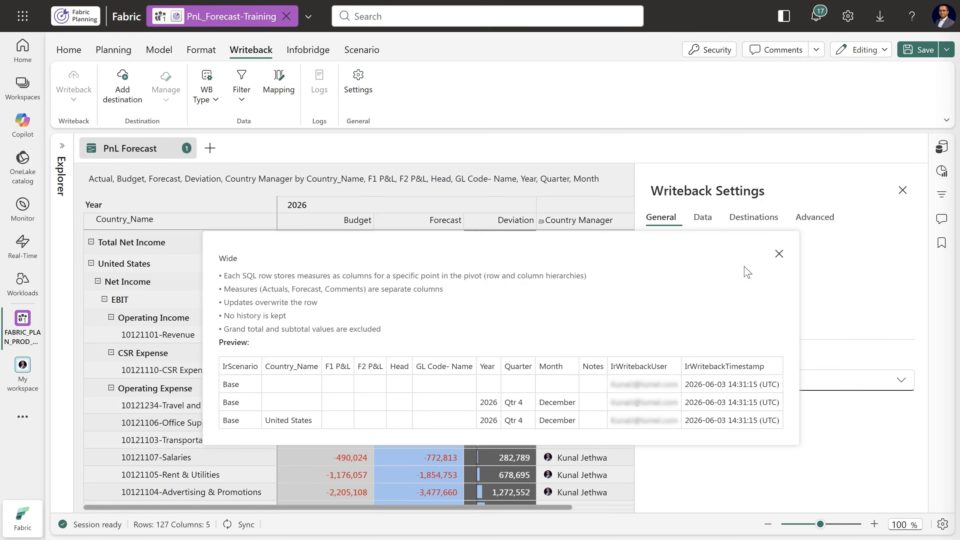
left_click(779, 257)
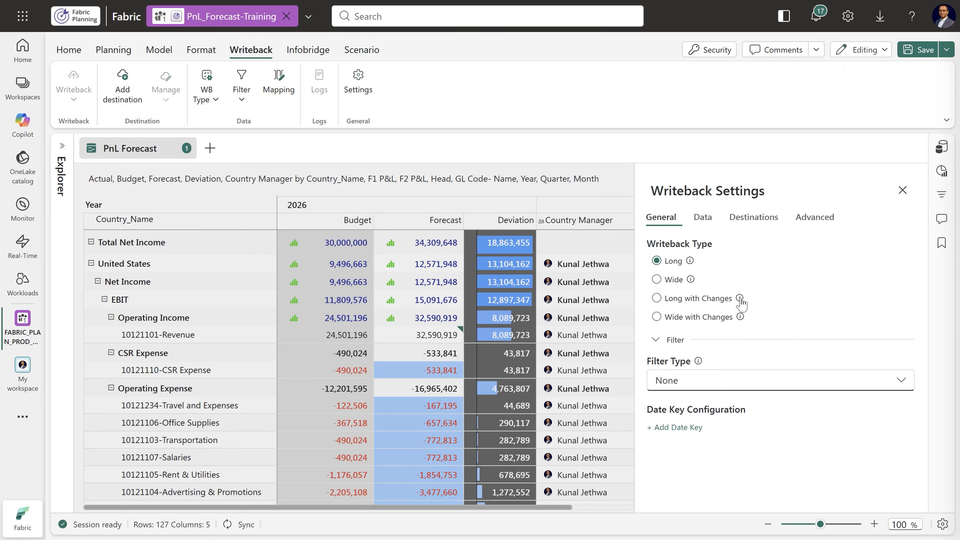
left_click(740, 317)
left_click(797, 247)
Add a date key to the writeback table with the column name Date
left_click(692, 436)
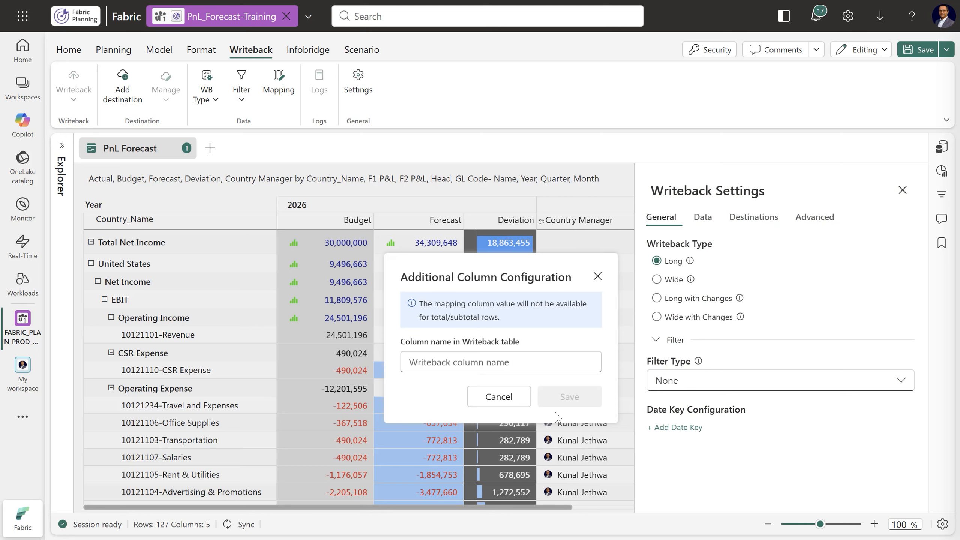
left_click(480, 359)
type("Date")
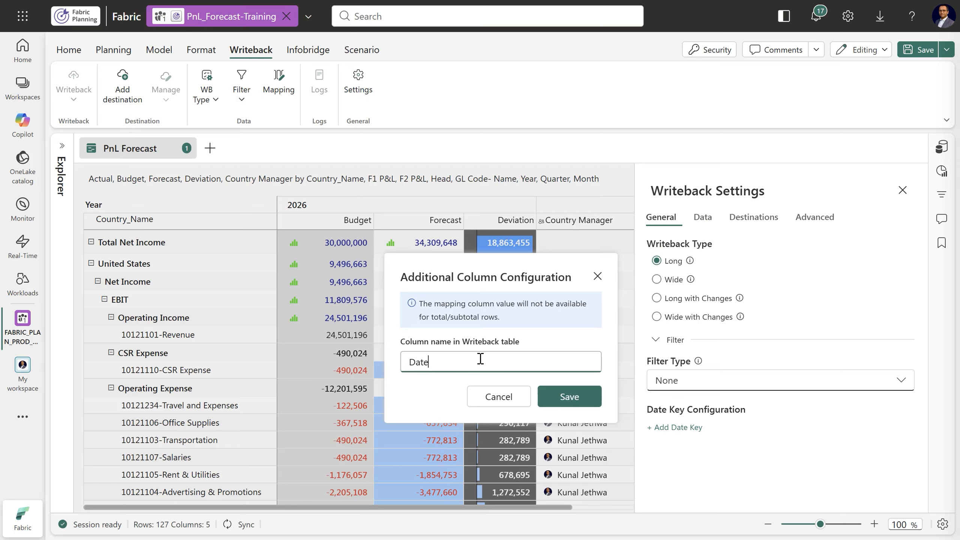
left_click(567, 397)
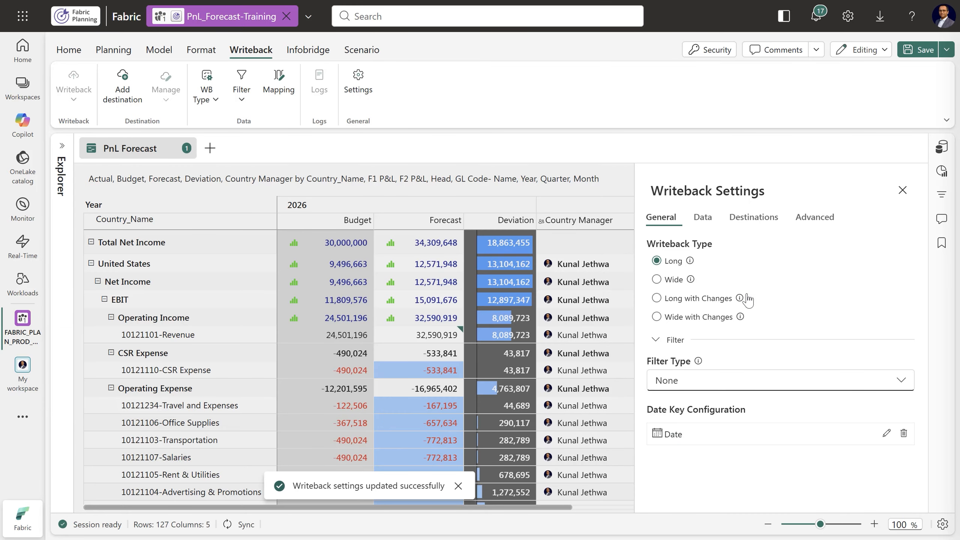
Exclude Actual, Deviation and Country Manager from the series allowed for writeback, keeping only Budget and Forecast
left_click(704, 218)
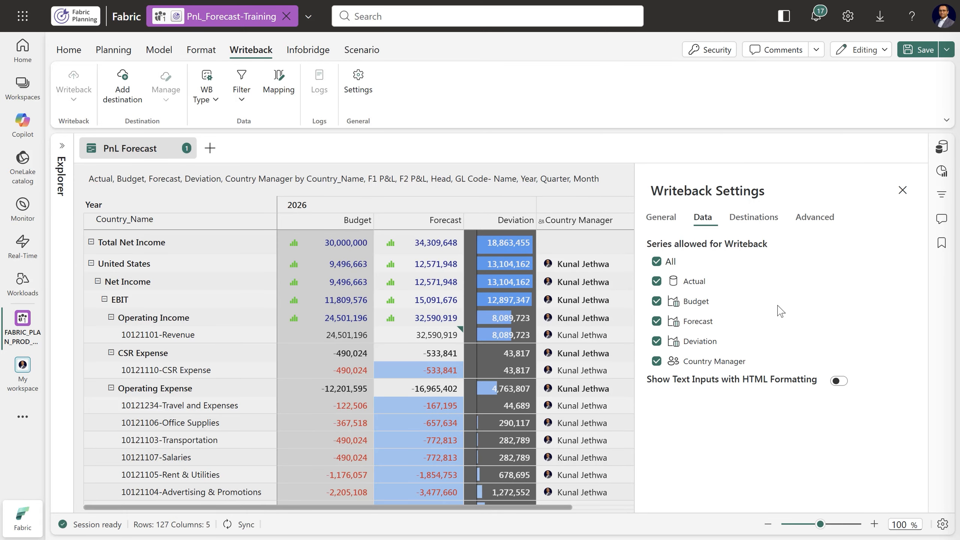
left_click(657, 281)
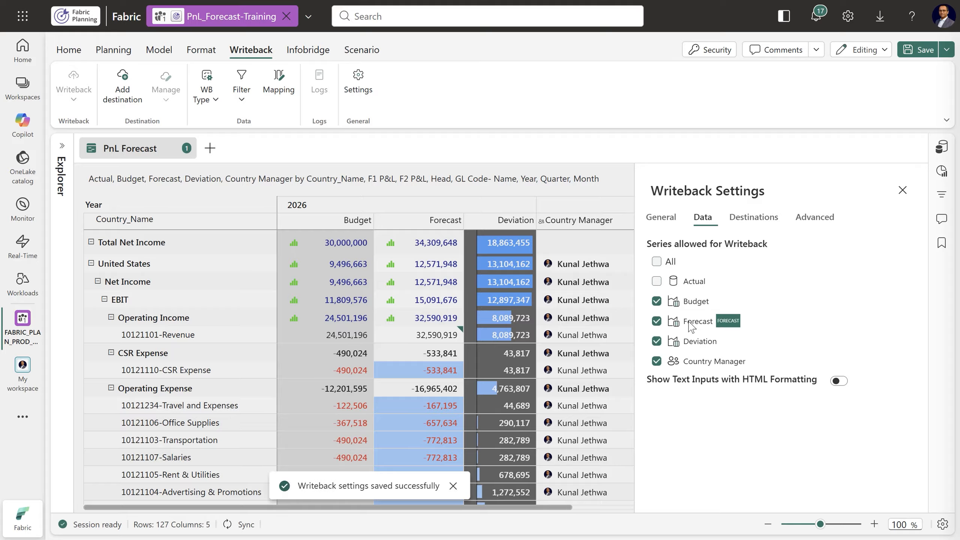
left_click(656, 342)
left_click(657, 362)
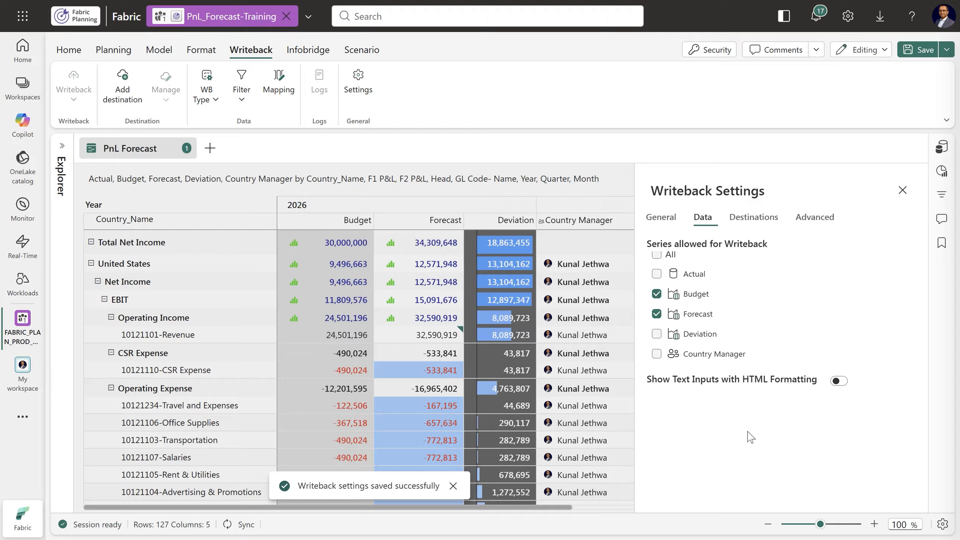
Start a new writeback destination using the PnLForecast_Training connection and the FabricSQLdb_Planning database
left_click(749, 227)
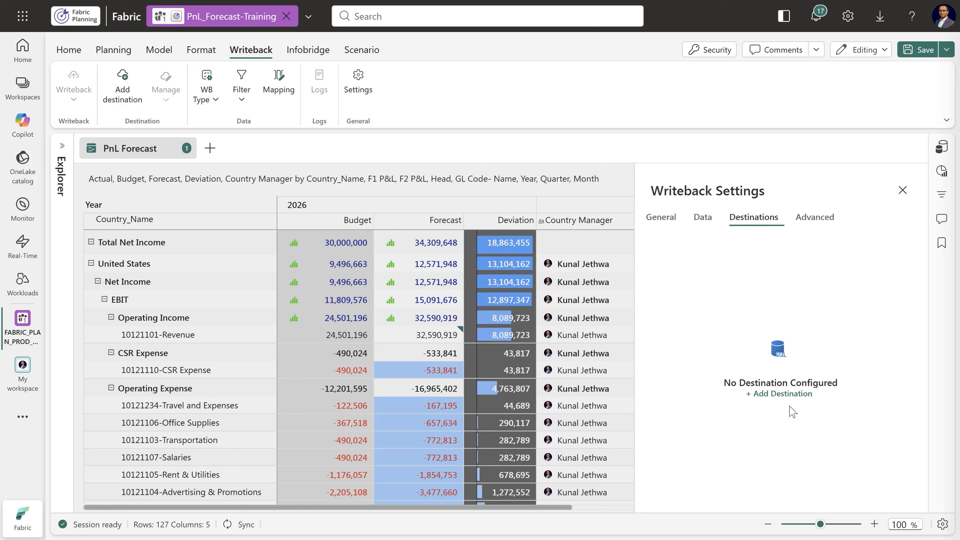
left_click(780, 396)
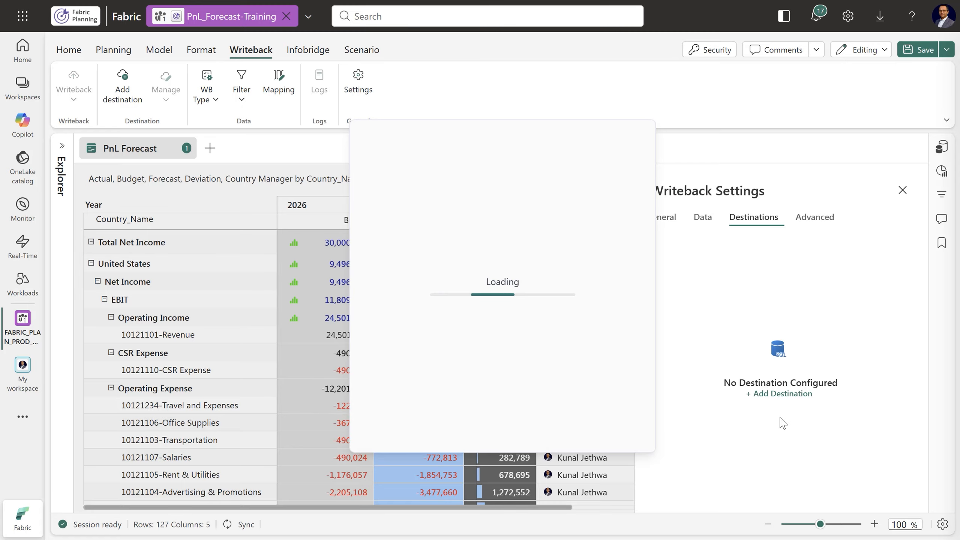
left_click(620, 194)
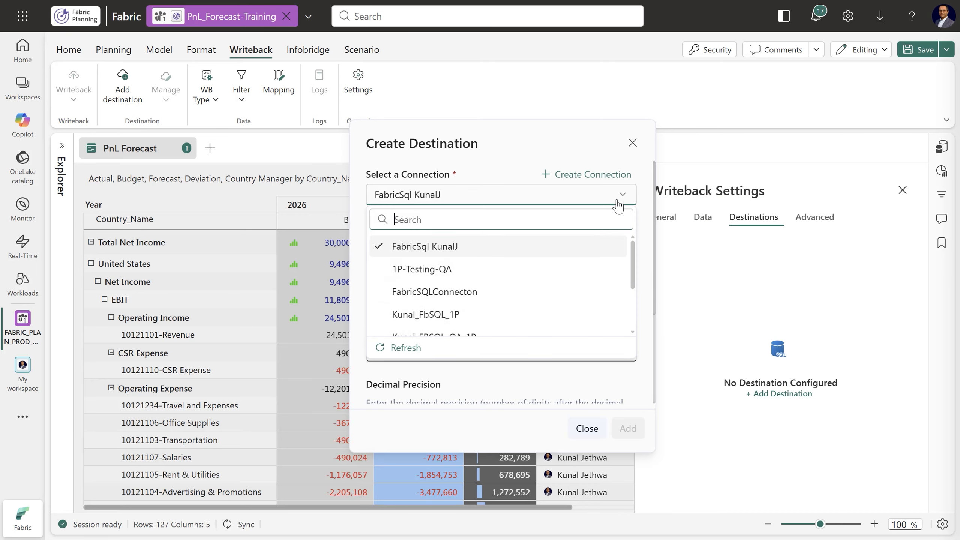
scroll(584, 296, "down", 3)
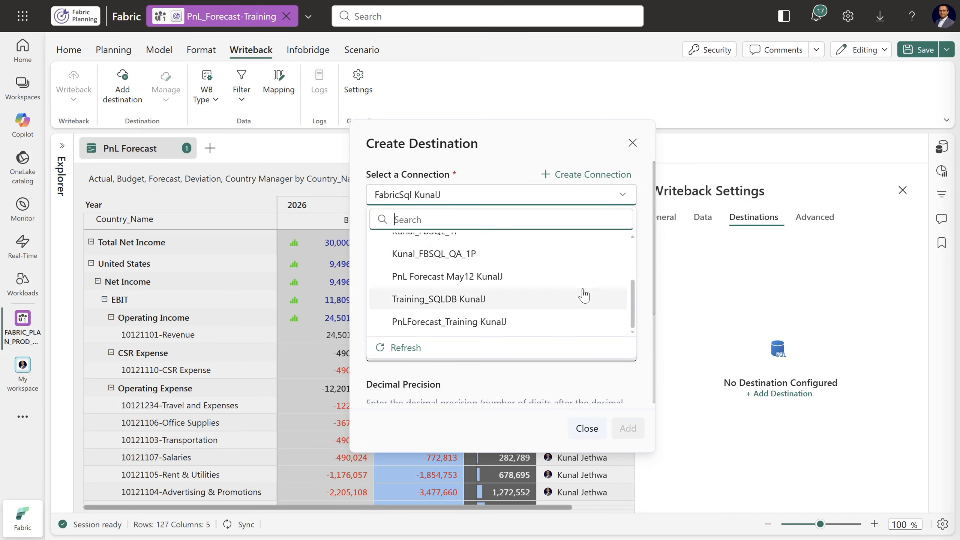
left_click(452, 323)
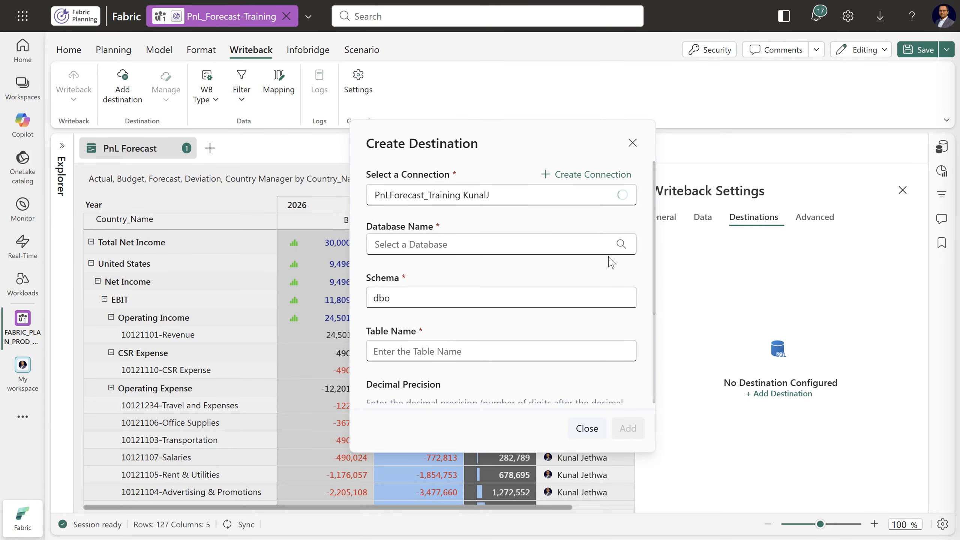
left_click(606, 244)
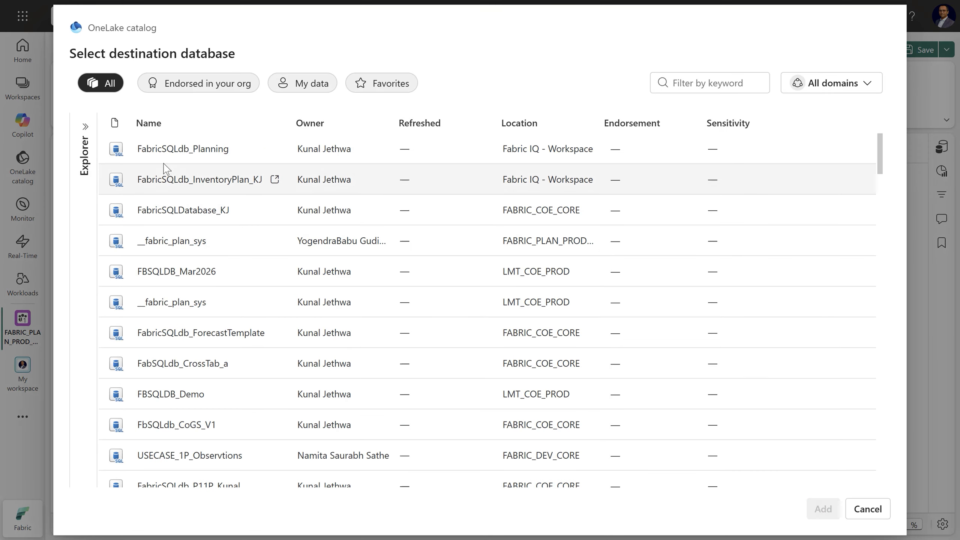
left_click(178, 152)
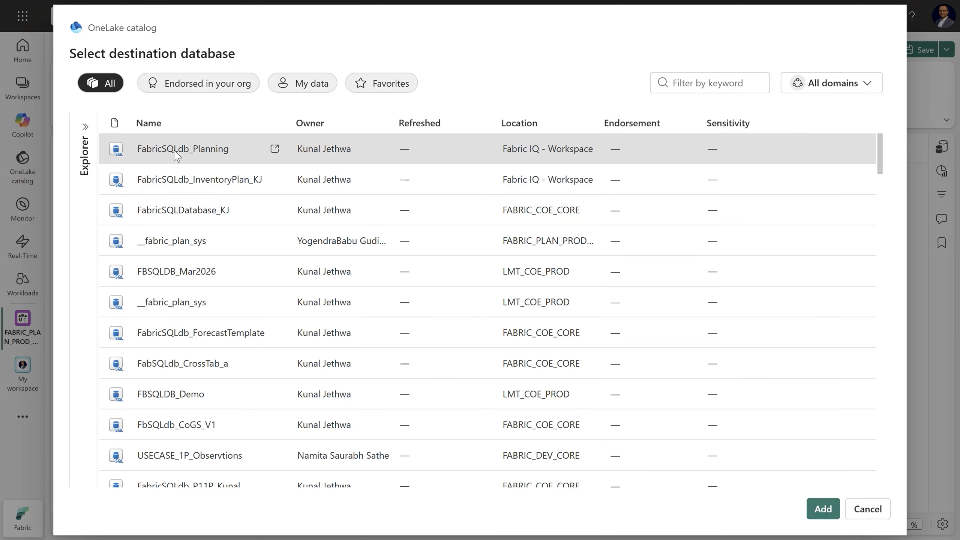
left_click(823, 509)
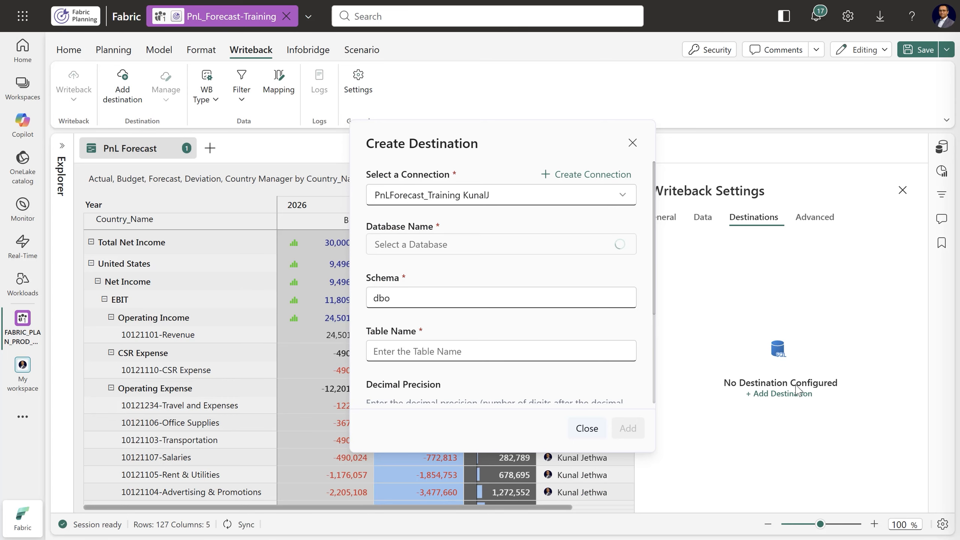
Name the destination table PnL_Forecast_01 and add the destination
left_click(542, 351)
type("PnL")
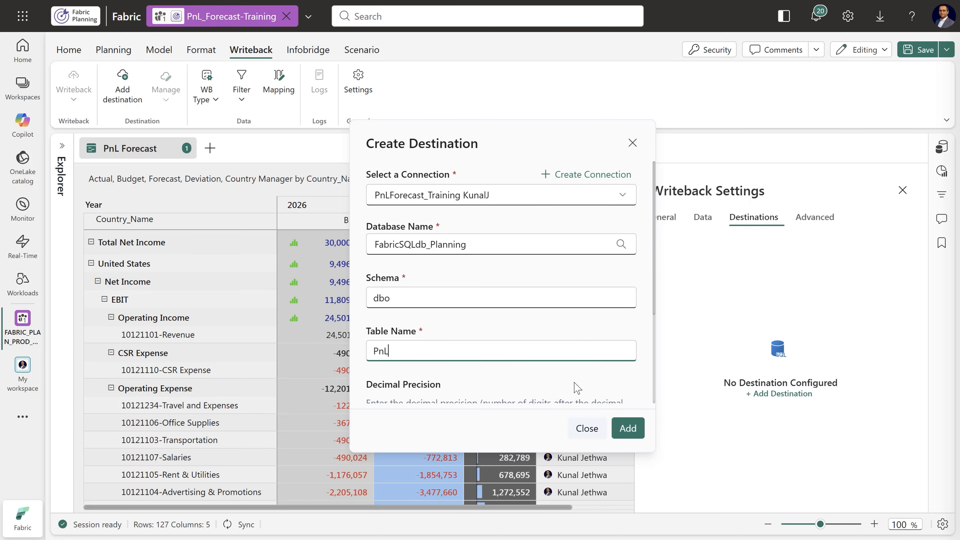
type("_Forecast_01")
scroll(618, 338, "down", 4)
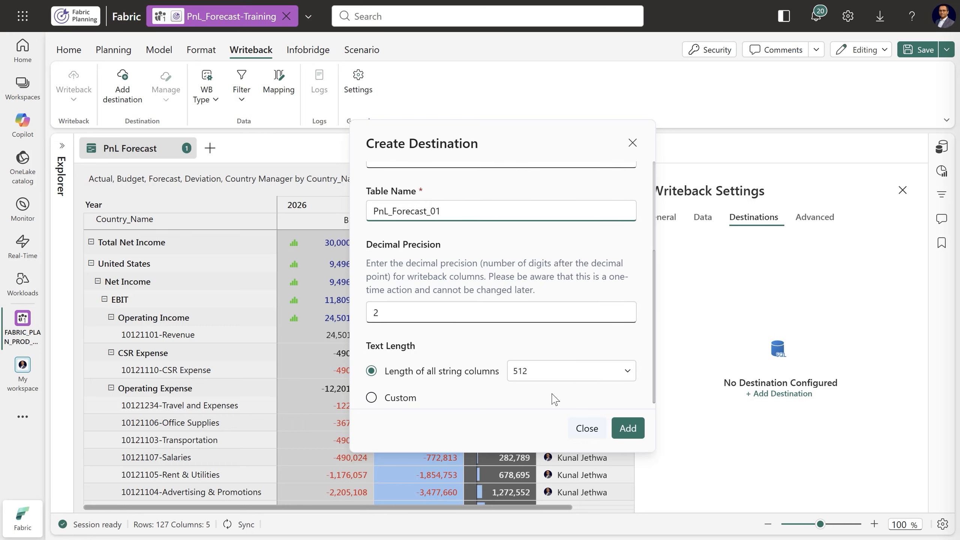
left_click(627, 428)
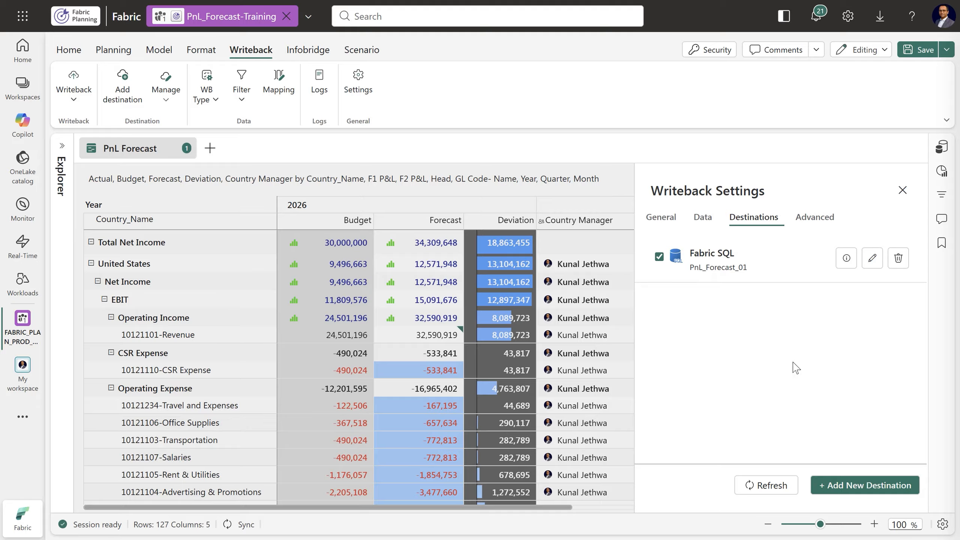
Review the advanced writeback column validation options for Actual and Country Manager
left_click(812, 218)
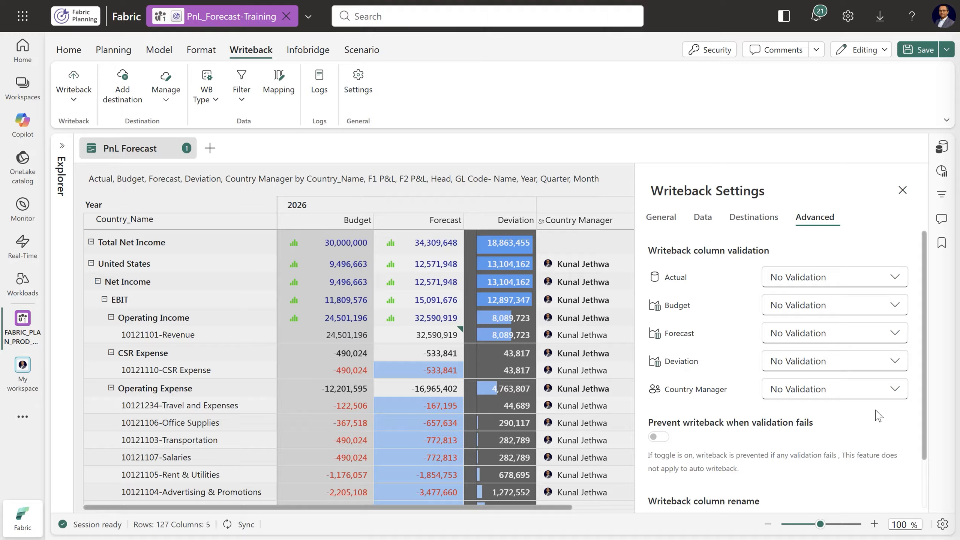
left_click(892, 285)
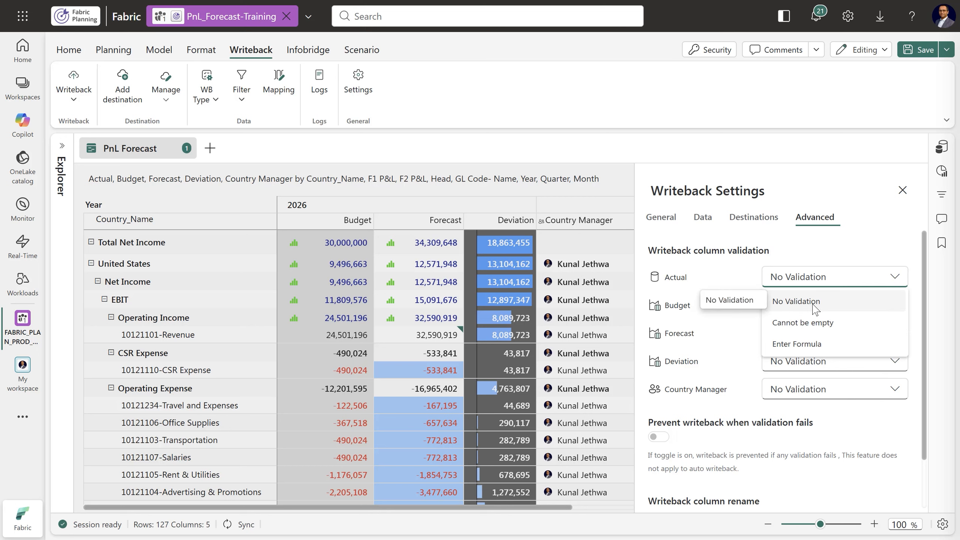
left_click(852, 432)
scroll(874, 420, "down", 2)
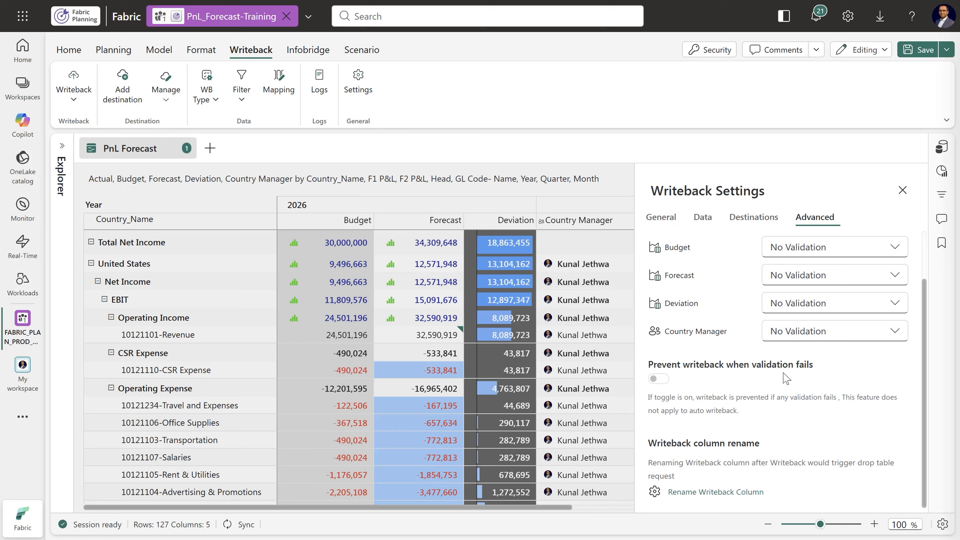
left_click(844, 340)
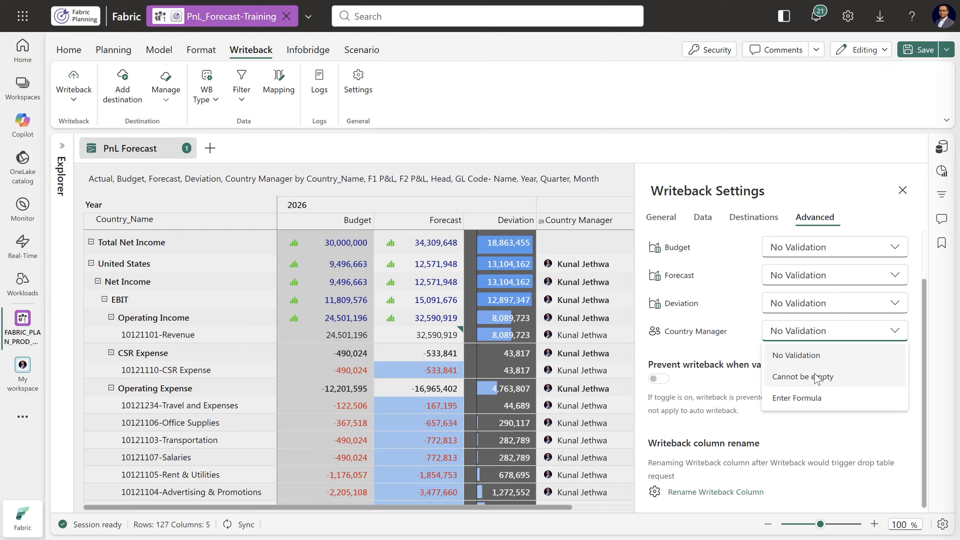
left_click(842, 431)
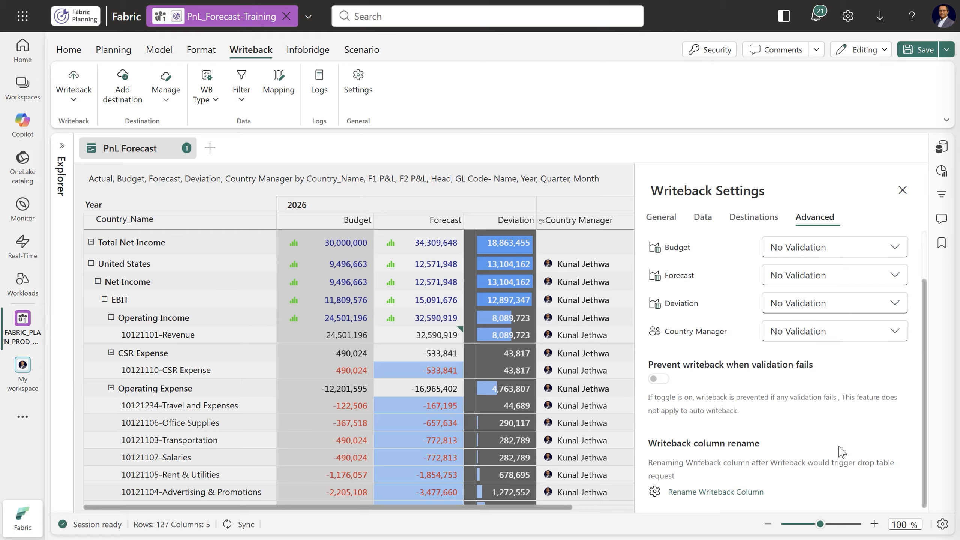
Rename the writeback column for F1 P&L to Report_Category
left_click(711, 493)
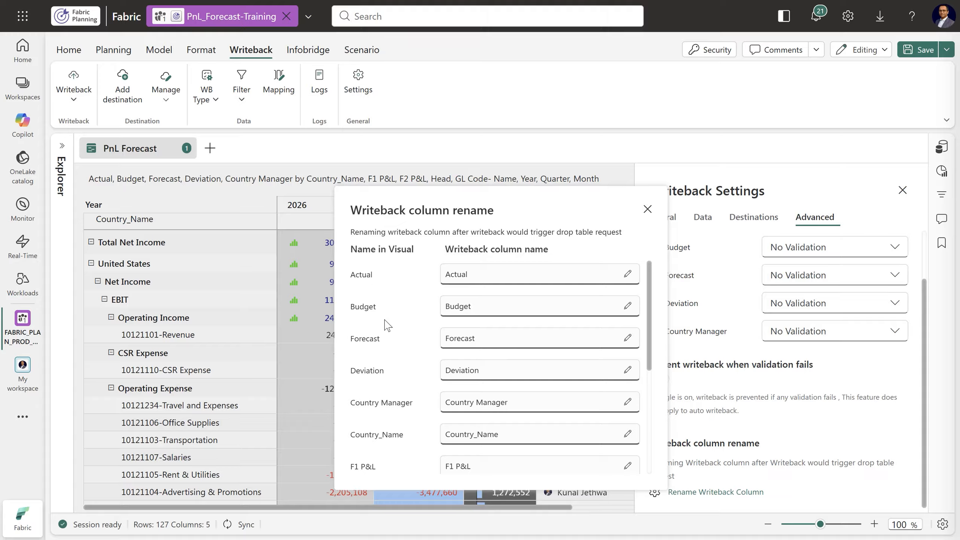
scroll(560, 354, "down", 3)
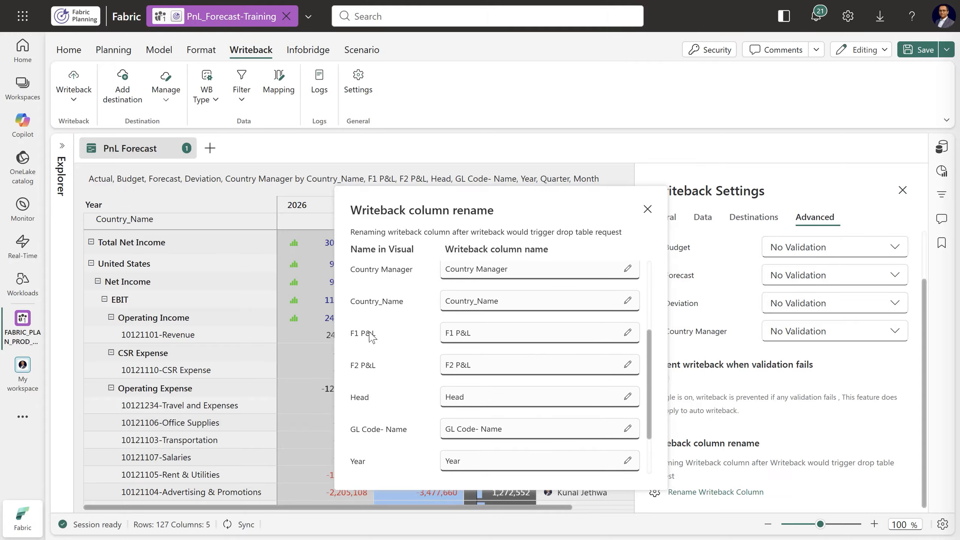
scroll(416, 352, "up", 2)
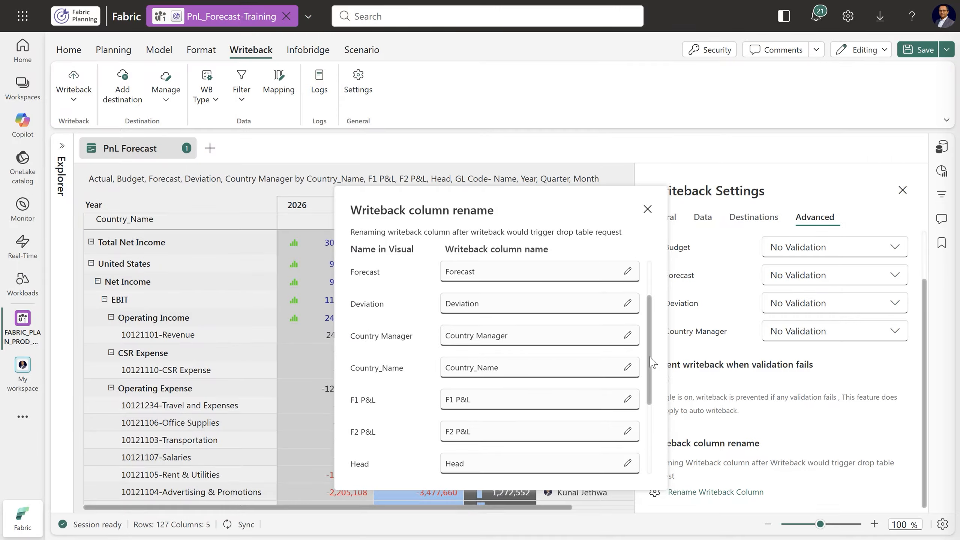
scroll(653, 361, "down", 2)
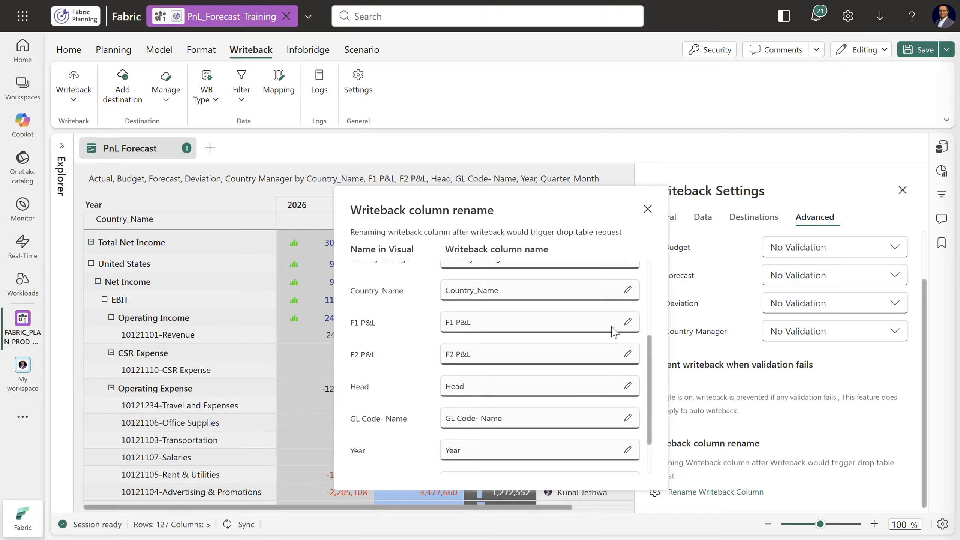
left_click(627, 324)
left_click_drag(489, 325, 436, 326)
type("Report_Category")
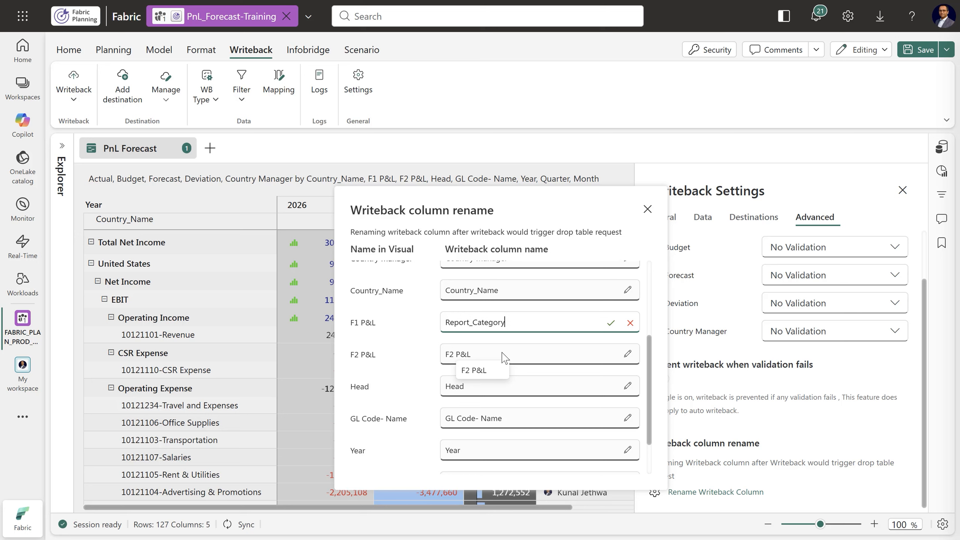
left_click(611, 323)
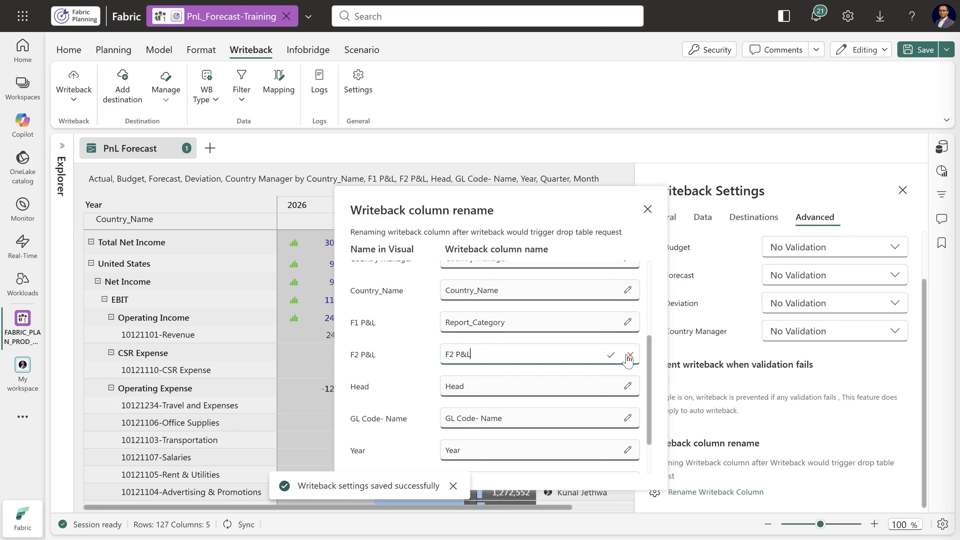
Rename the writeback column for F2 P&L to Report_SubCategory
left_click_drag(487, 360, 435, 364)
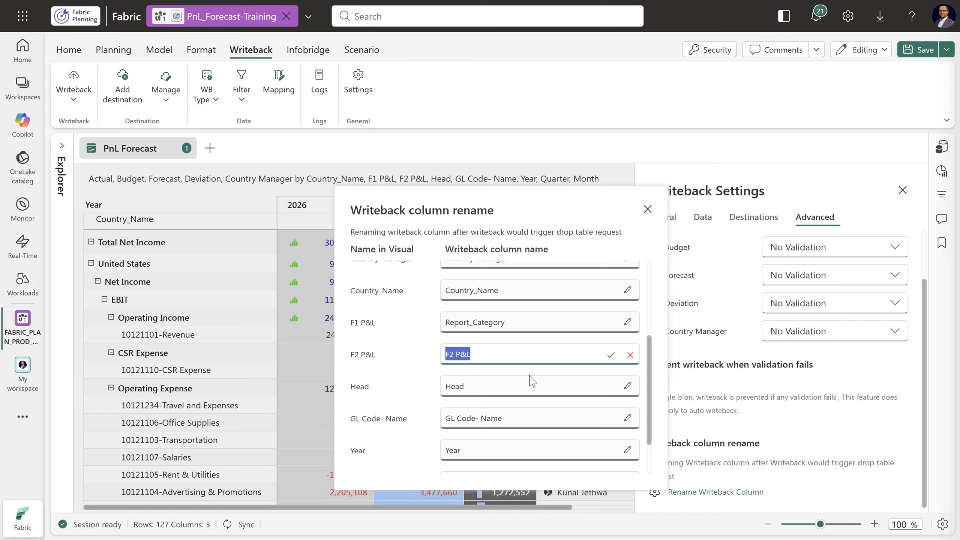
type("Report_SubCategory")
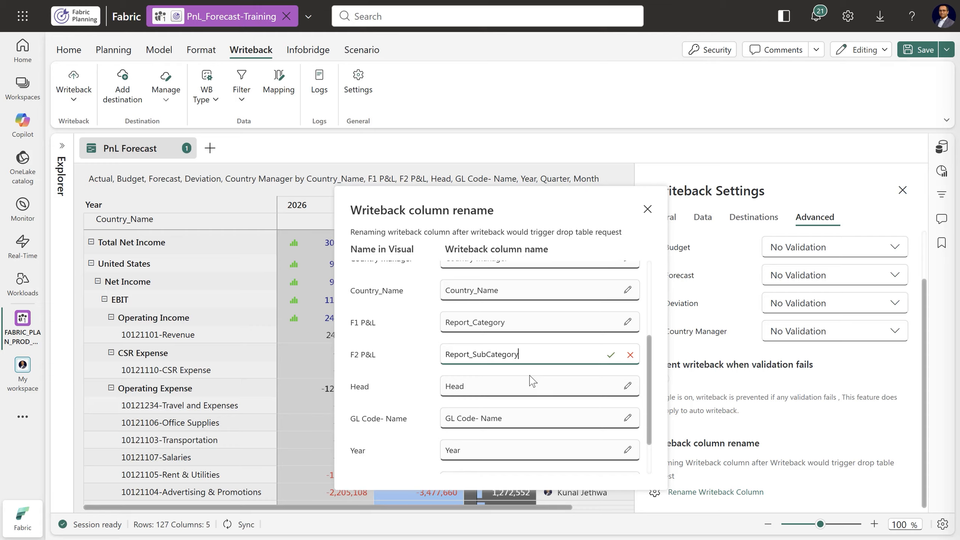
left_click(611, 356)
Rename the writeback column for GL Code- Name to ChartOfAccounts
left_click(627, 419)
left_click_drag(537, 420, 439, 432)
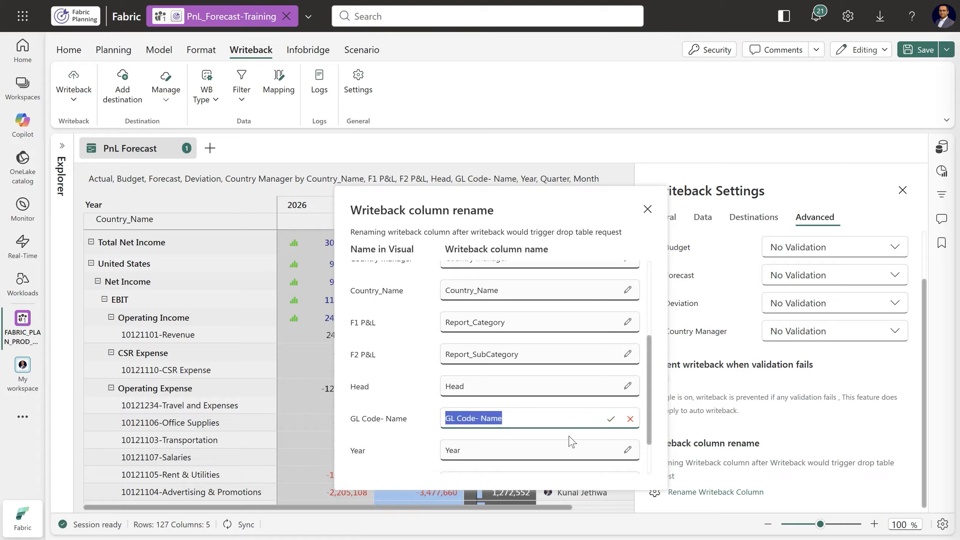
type("ChartO")
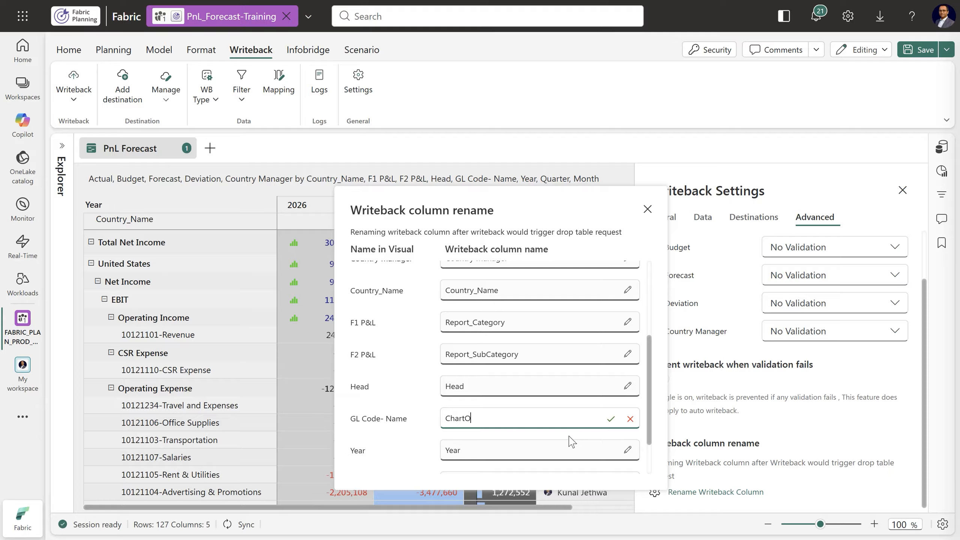
type("fAccounts")
left_click(611, 419)
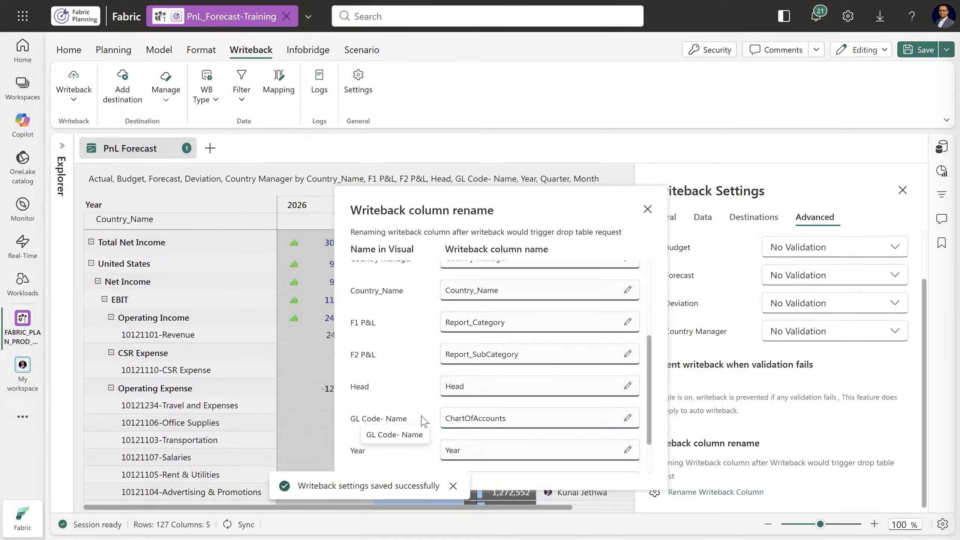
Review the full list of writeback column names, including Year, Quarter and Month, and close the writeback settings
scroll(489, 399, "up", 2)
scroll(489, 399, "up", 2)
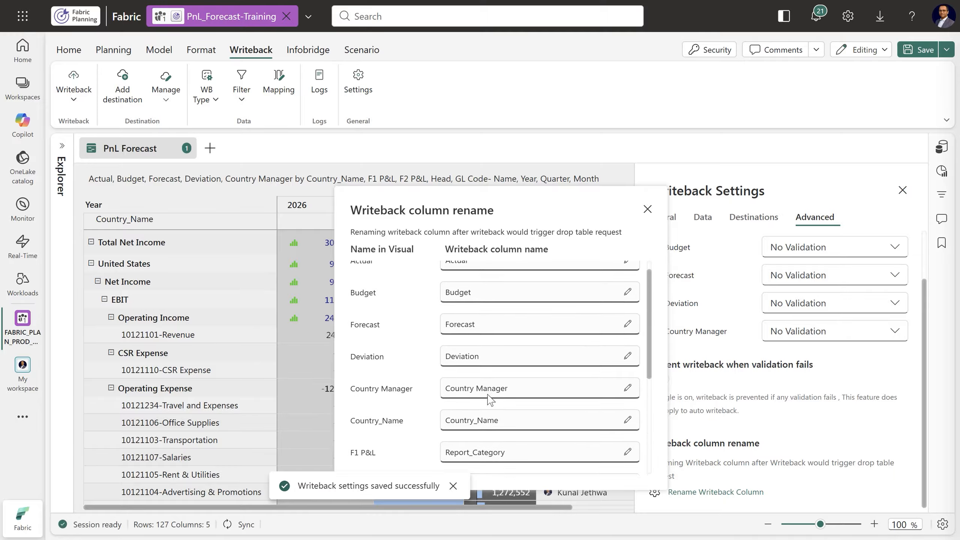
scroll(490, 400, "down", 5)
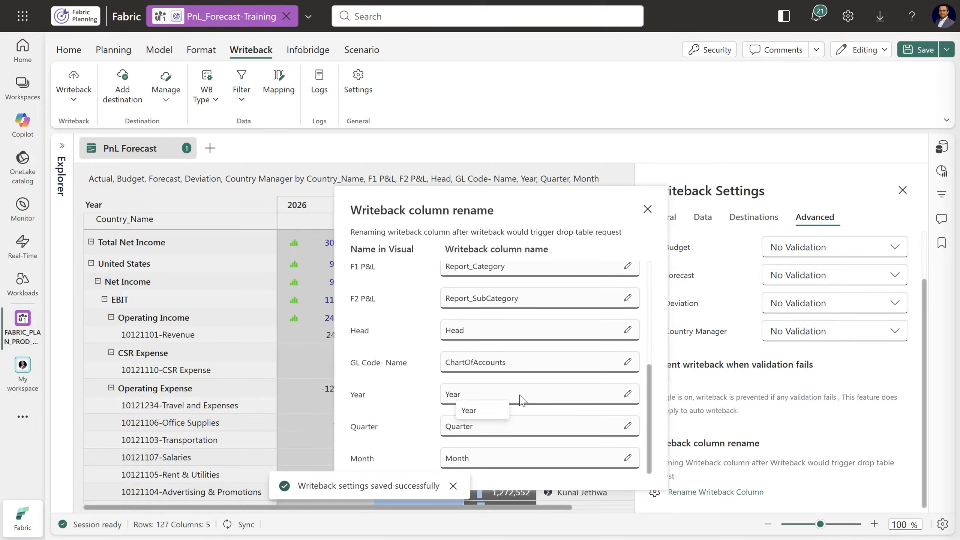
scroll(481, 358, "up", 2)
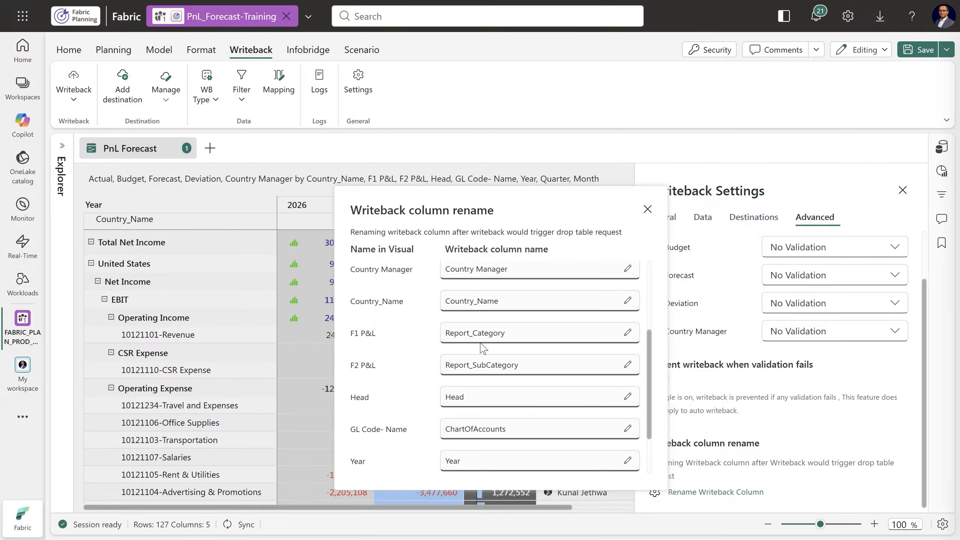
scroll(524, 431, "down", 2)
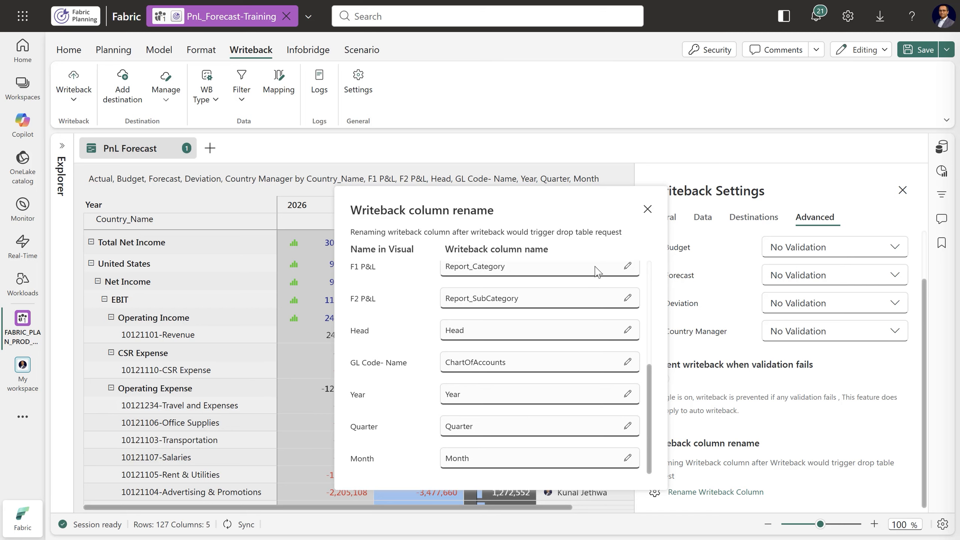
left_click(647, 210)
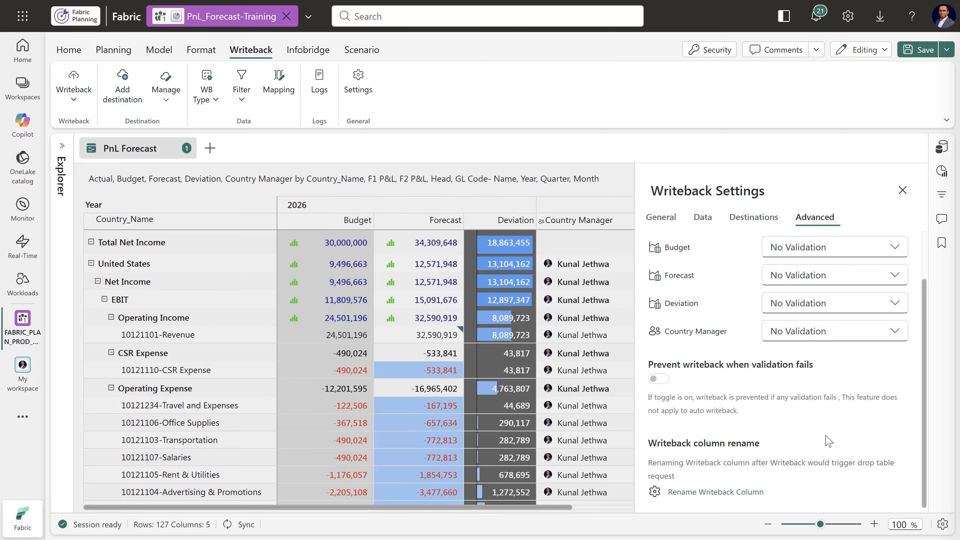
left_click(903, 189)
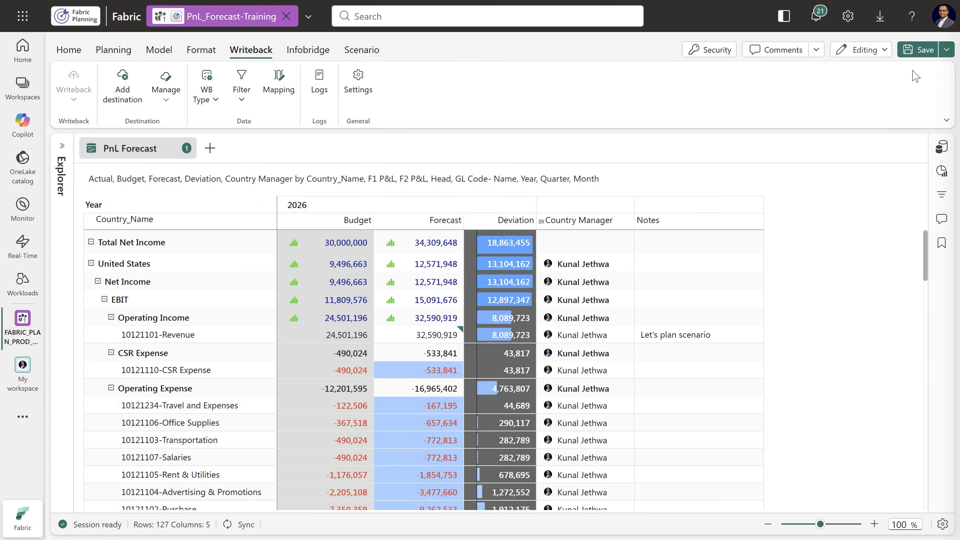
Save the sheet, run the standard Writeback of the PnL Forecast data, and save again
left_click(916, 51)
left_click(74, 99)
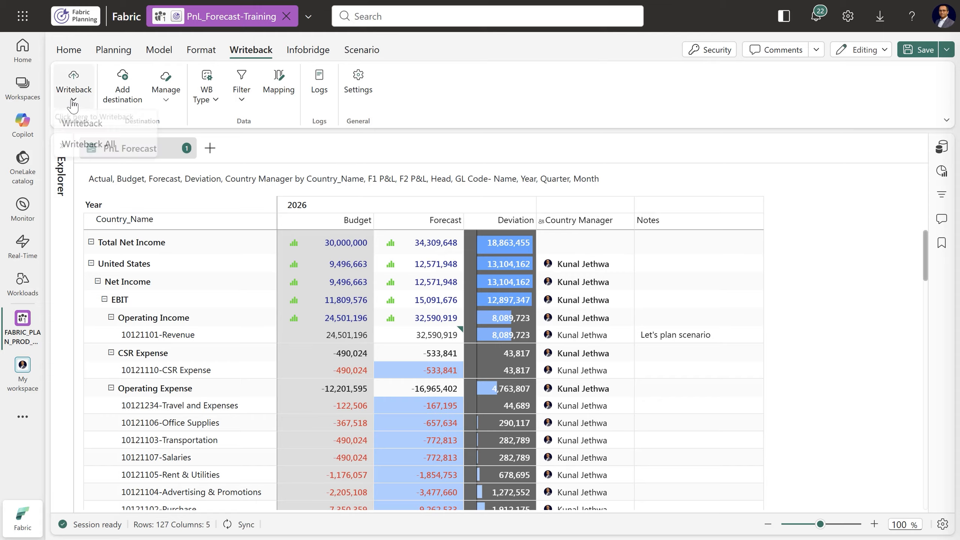
left_click(86, 127)
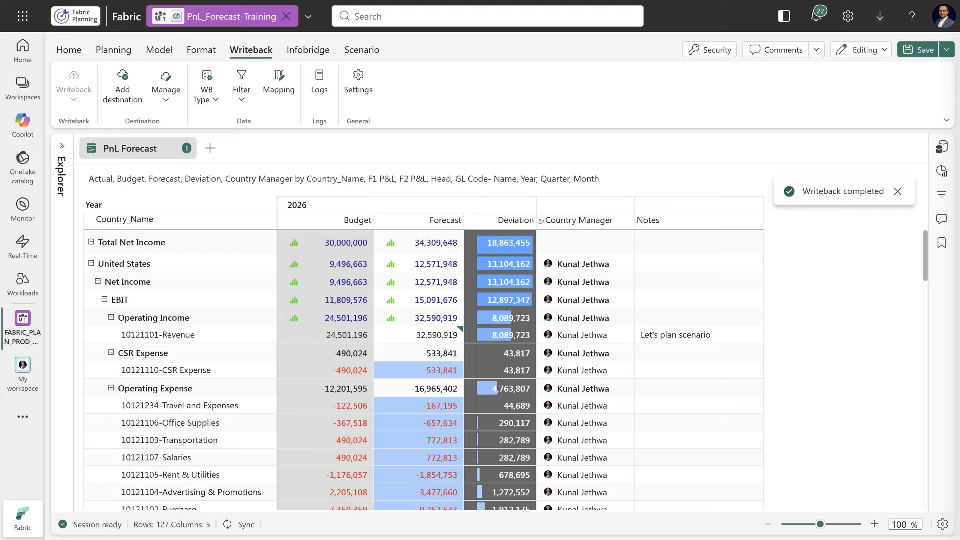
left_click(898, 190)
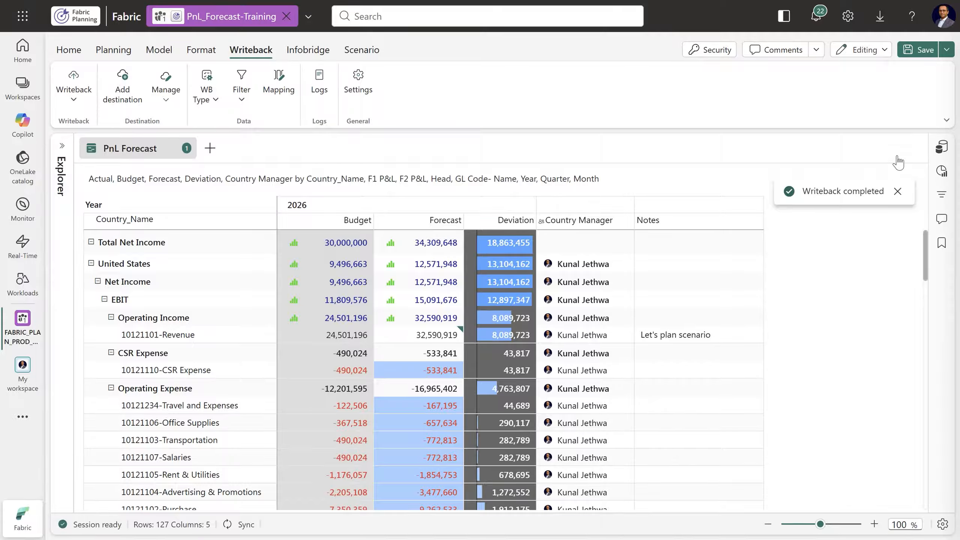
left_click(918, 53)
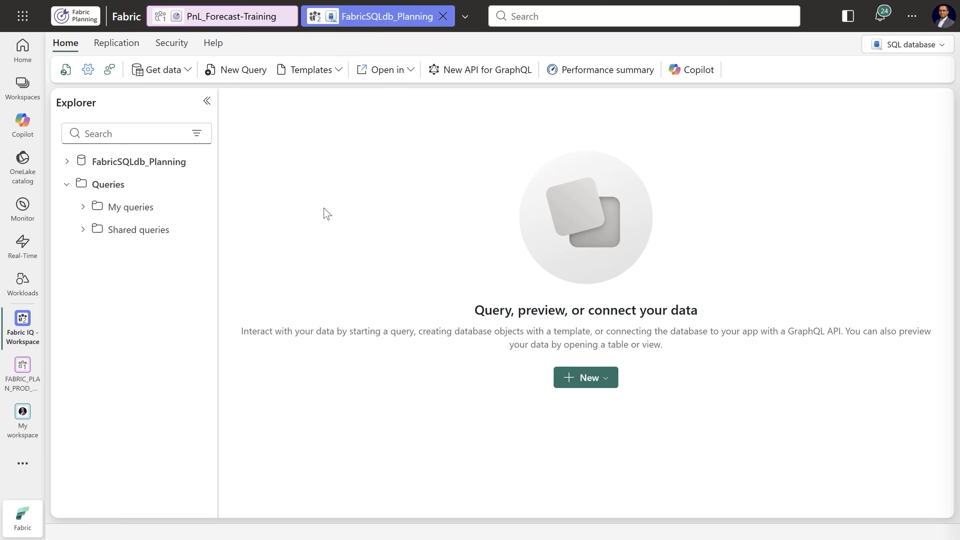
Expand the FabricSQLdb_Planning database and open the data preview of the PnL_Forecast_01 table under dbo
left_click(67, 162)
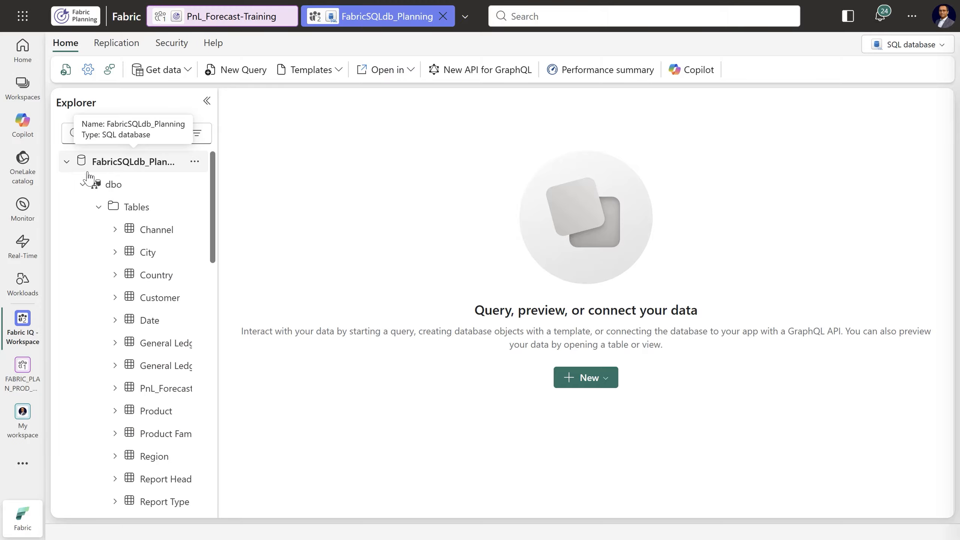
left_click_drag(217, 217, 367, 231)
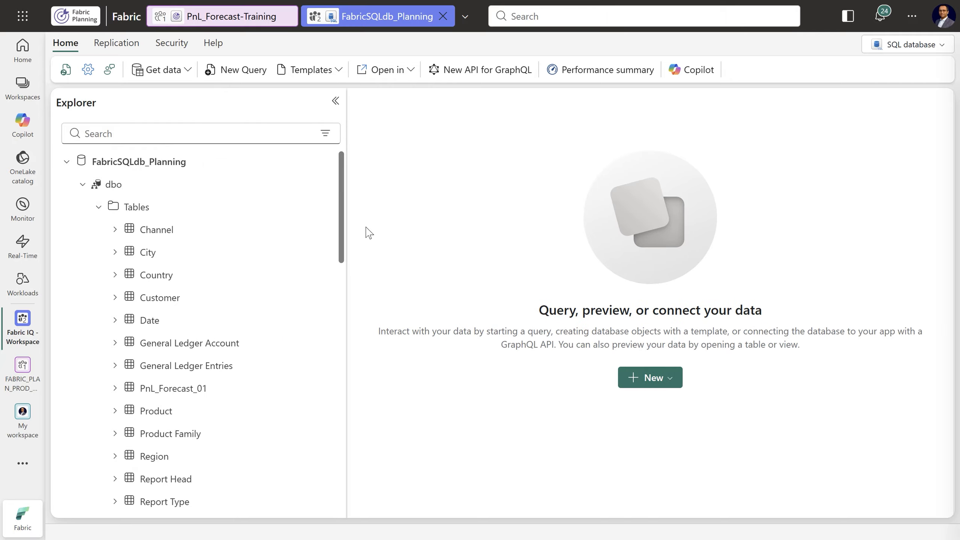
left_click(101, 209)
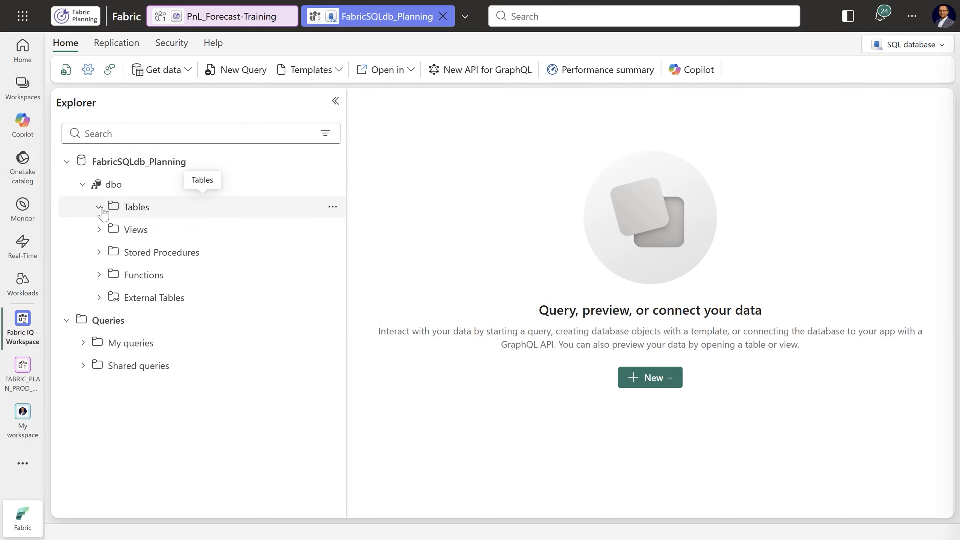
left_click(100, 208)
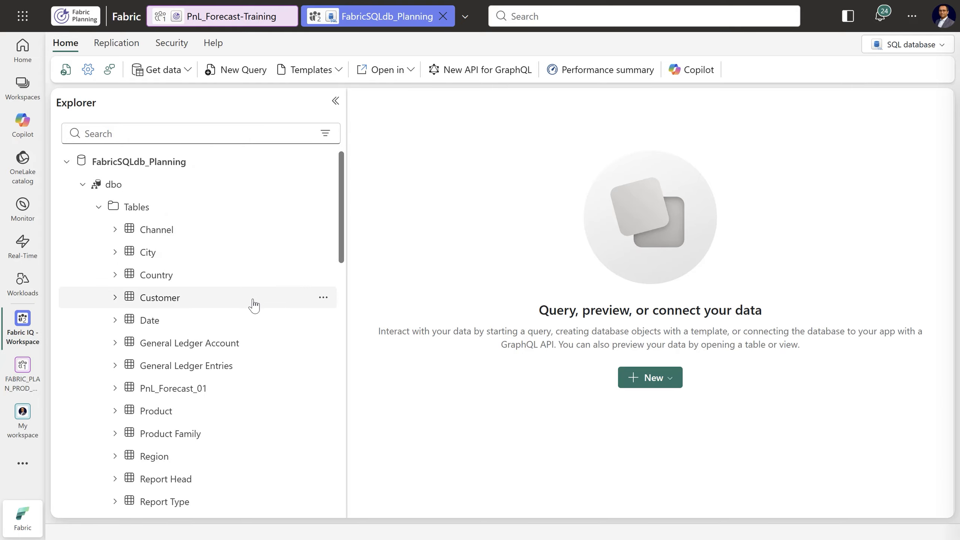
scroll(227, 295, "down", 3)
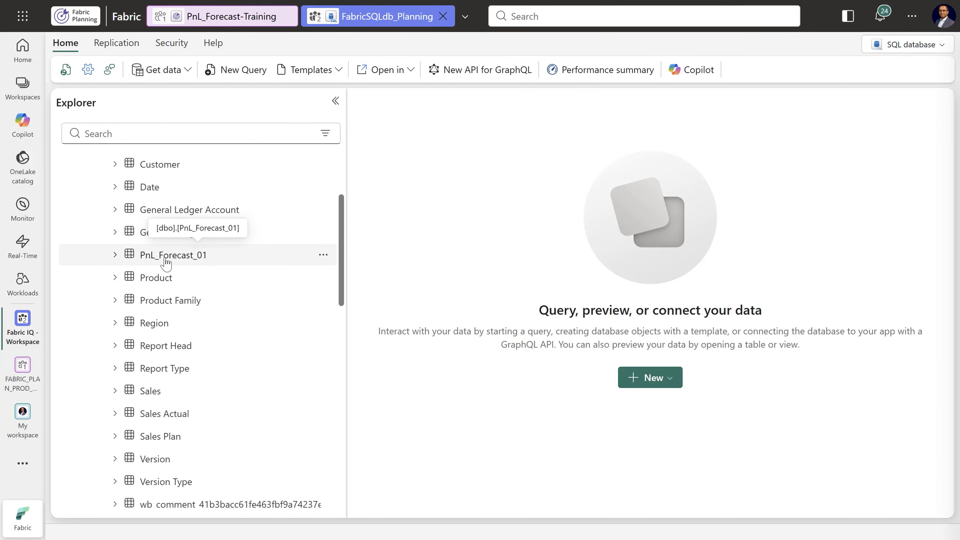
left_click(167, 261)
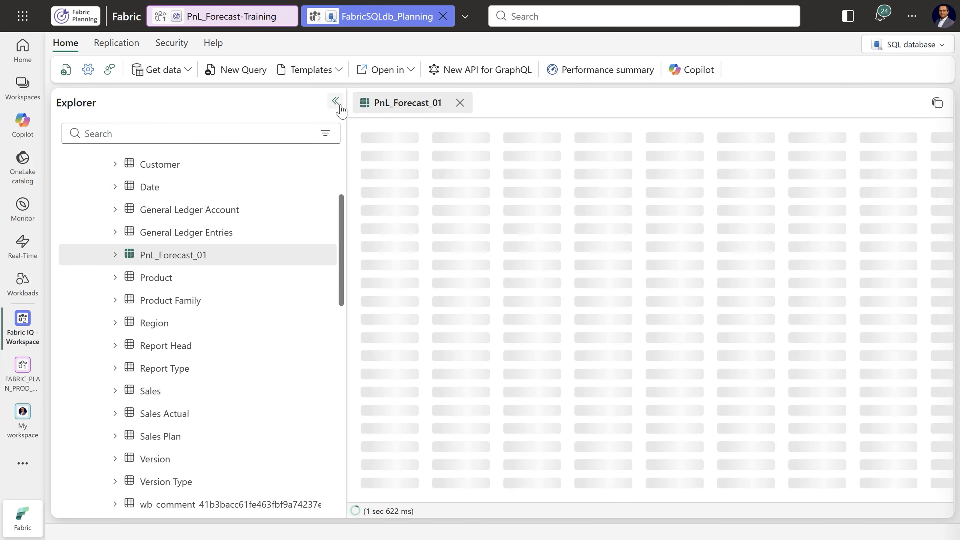
Examine all columns of the written-back PnL_Forecast_01 data across its full width, and close the preview
left_click(340, 106)
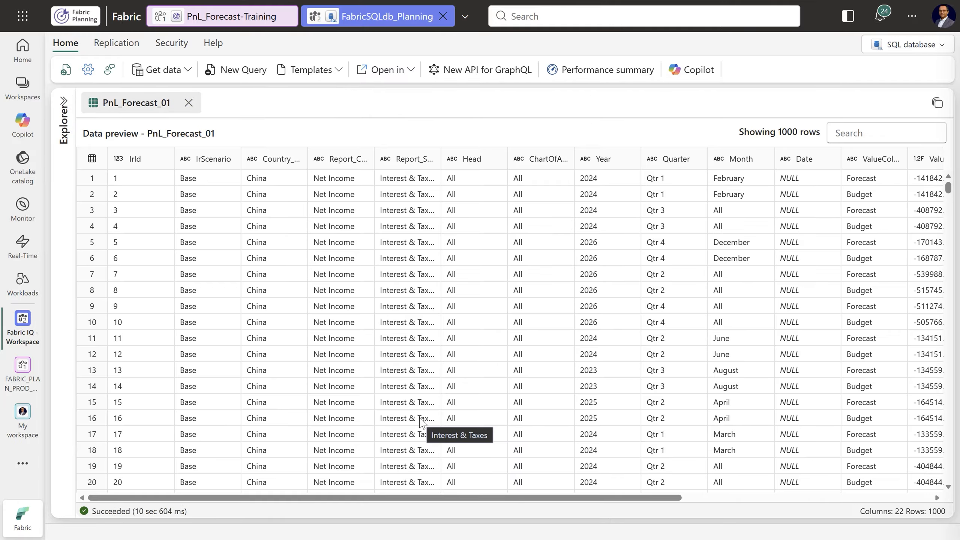
left_click_drag(355, 498, 777, 495)
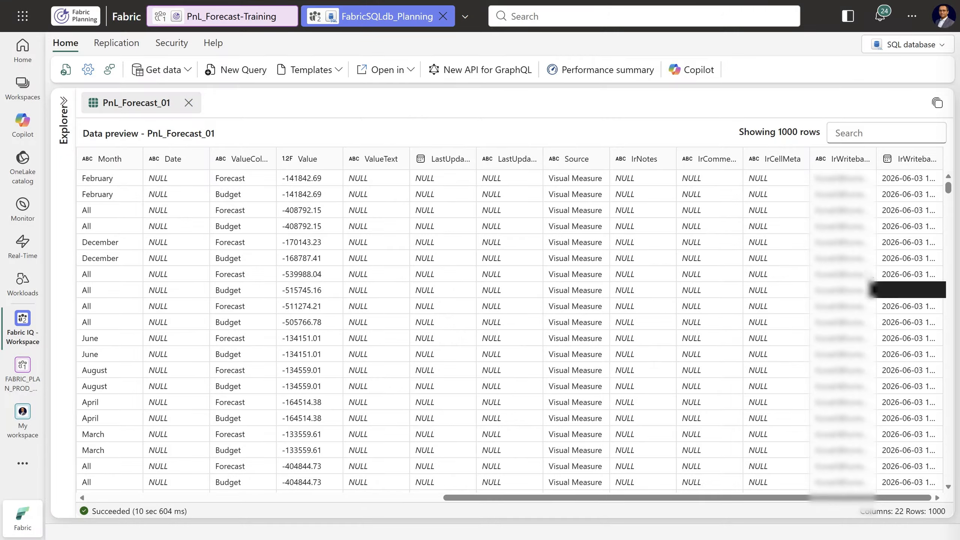
left_click_drag(800, 497, 402, 507)
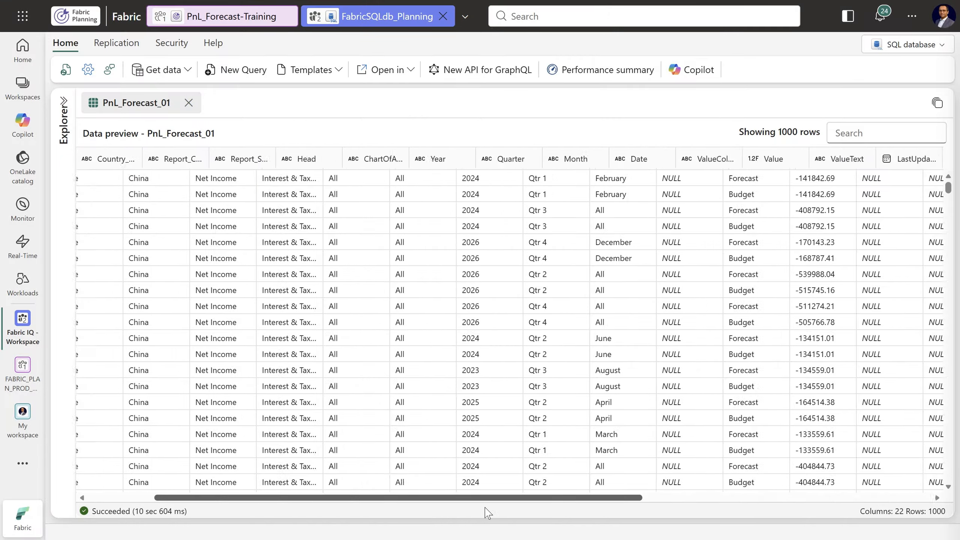
left_click(188, 103)
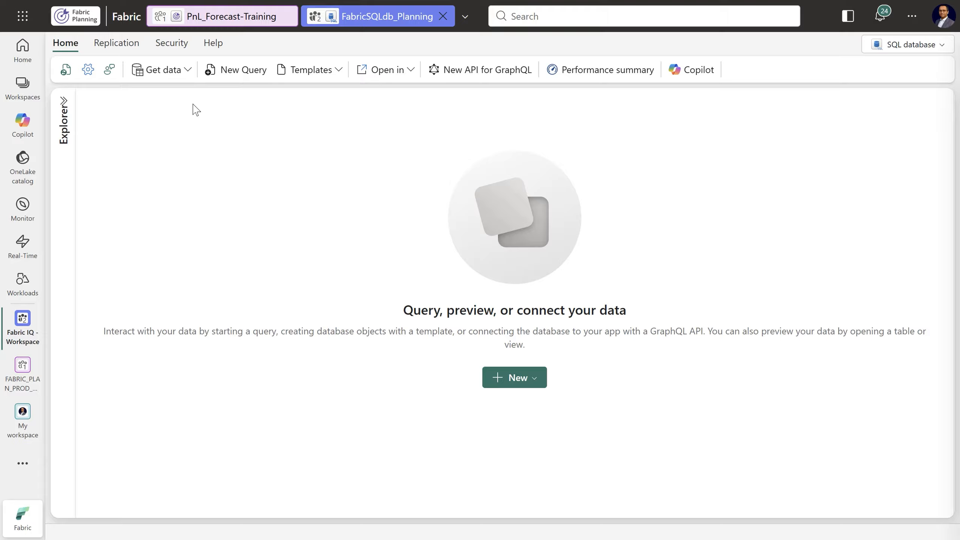
Return to the PnL_Forecast-Training sheet, add the colleague by name to the Writeback security permissions, and save them
left_click(223, 21)
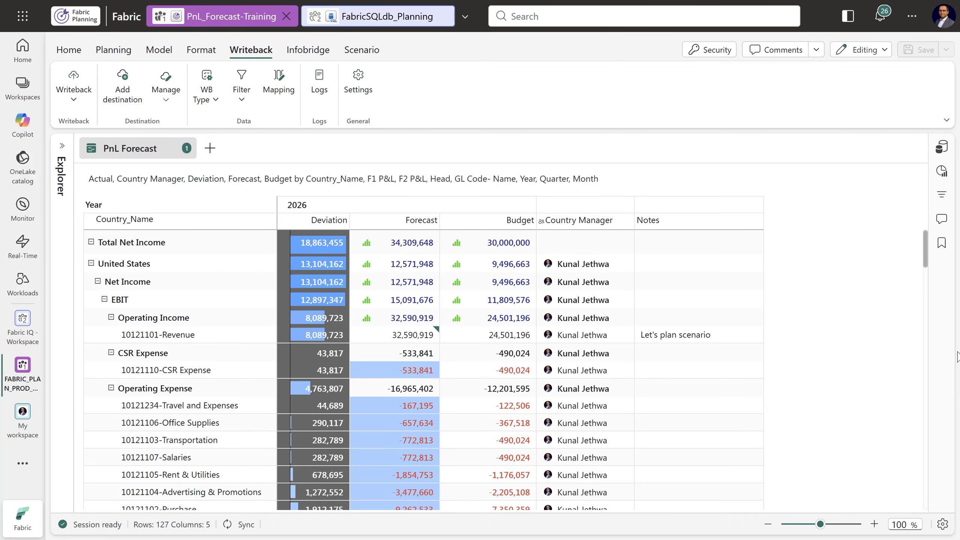
left_click(705, 51)
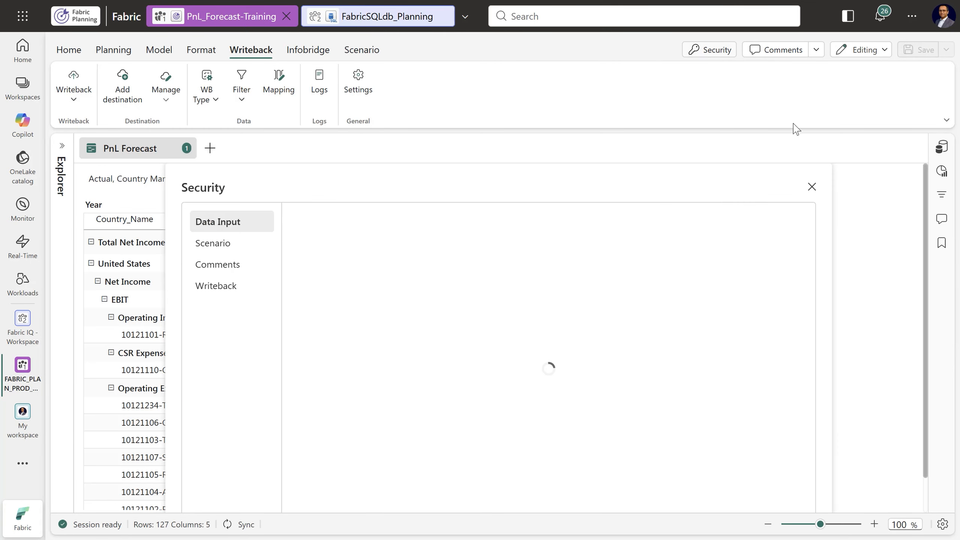
left_click(210, 291)
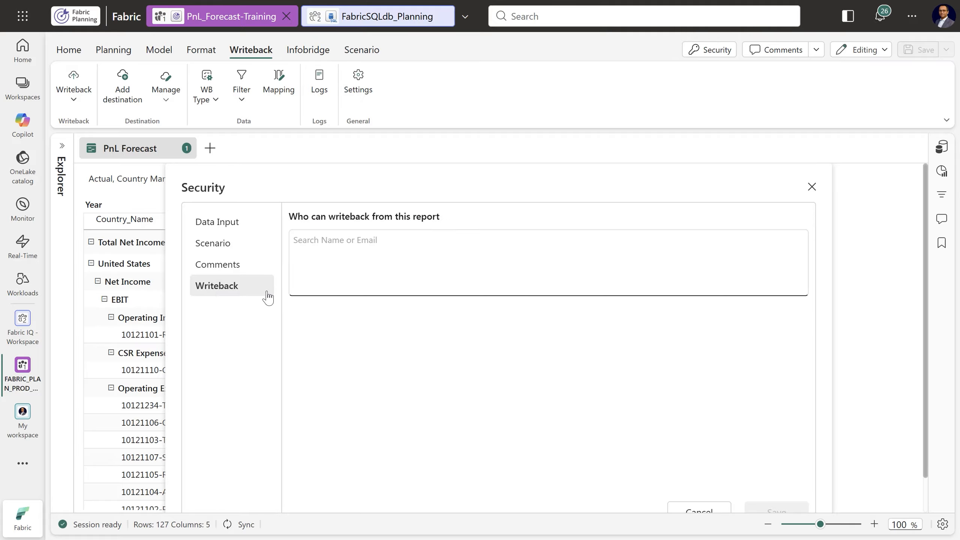
scroll(668, 318, "down", 2)
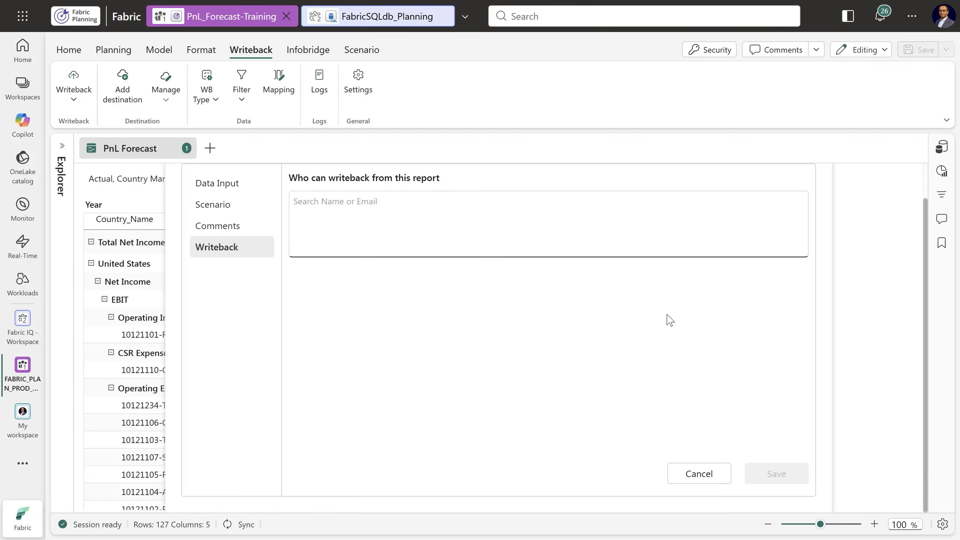
scroll(670, 320, "up", 2)
left_click(334, 240)
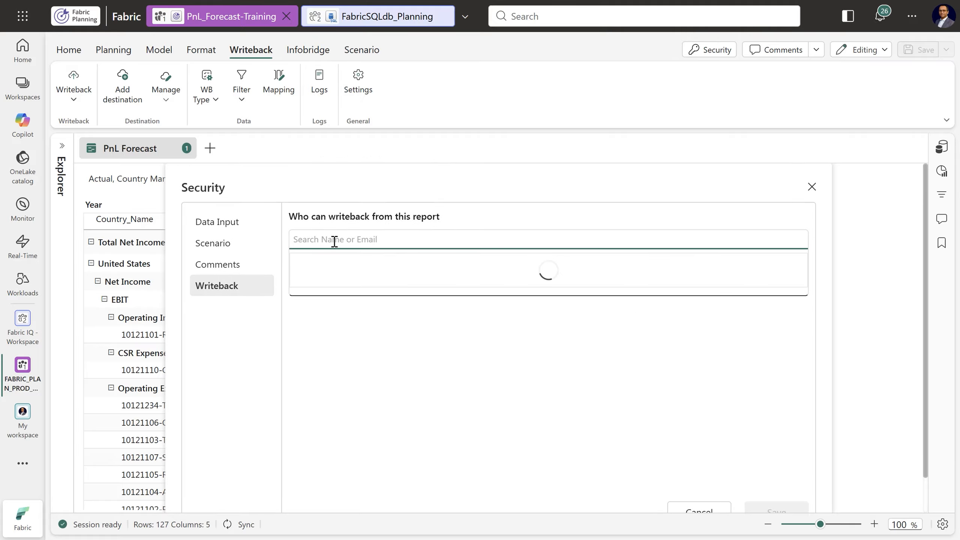
type("Kunal")
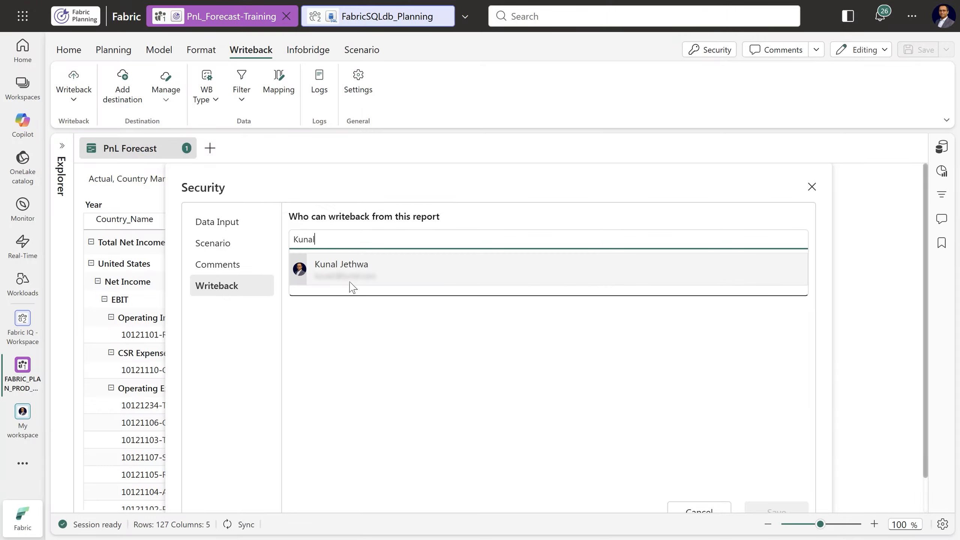
left_click(347, 282)
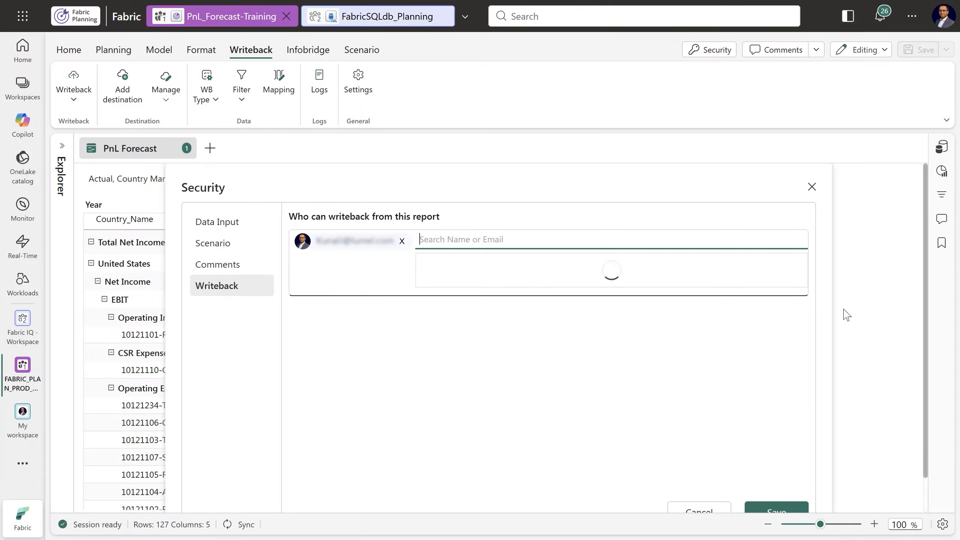
scroll(838, 335, "down", 1)
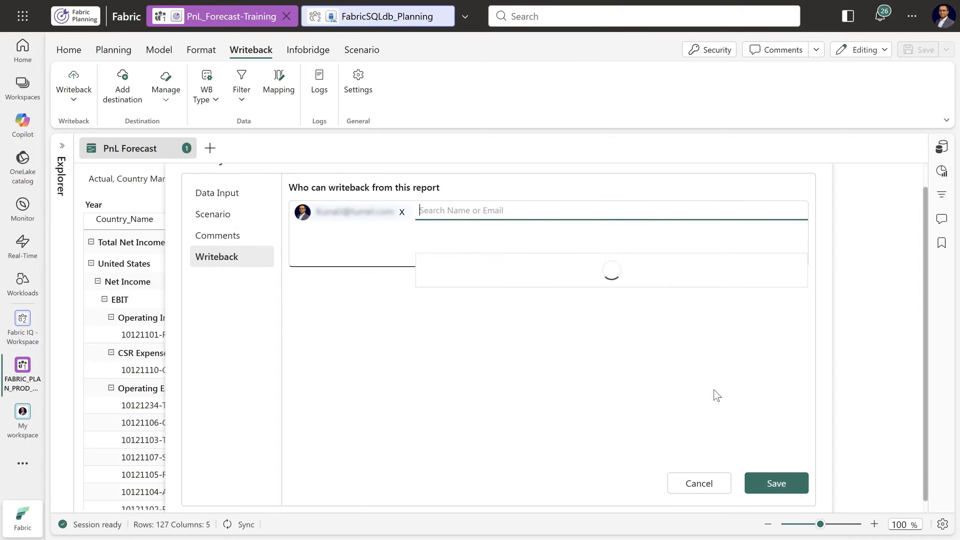
left_click(772, 478)
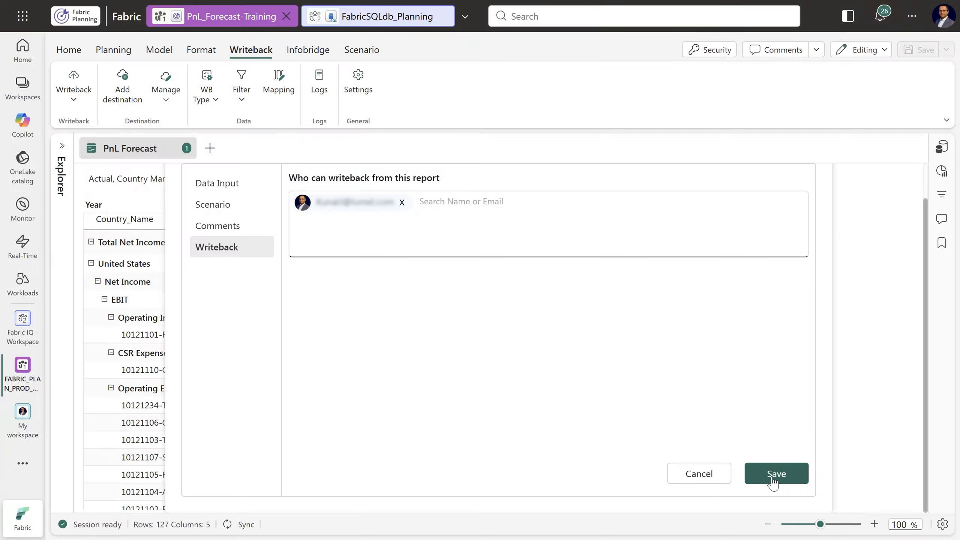
left_click(773, 477)
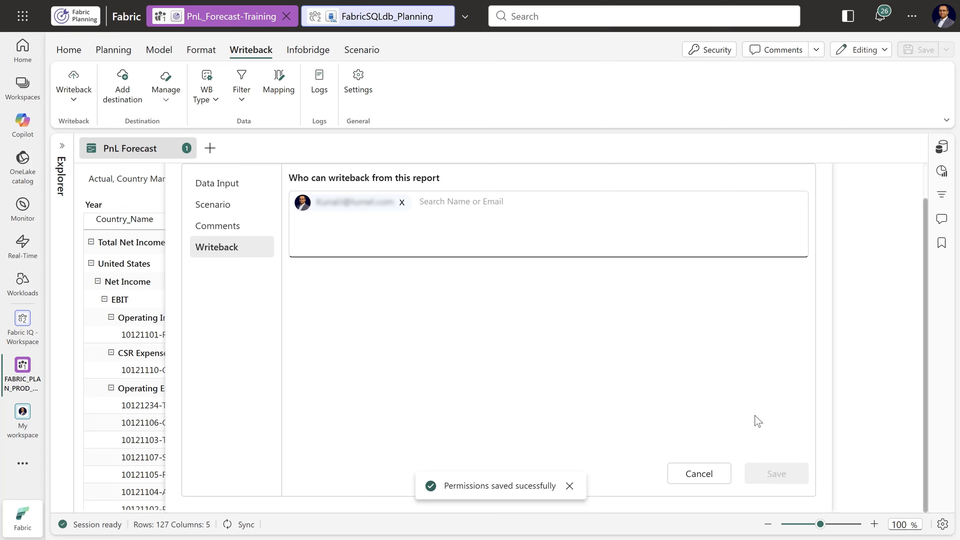
Close the Security settings, open the Audit log, and examine its Reports entries and date-range choices
scroll(764, 417, "up", 1)
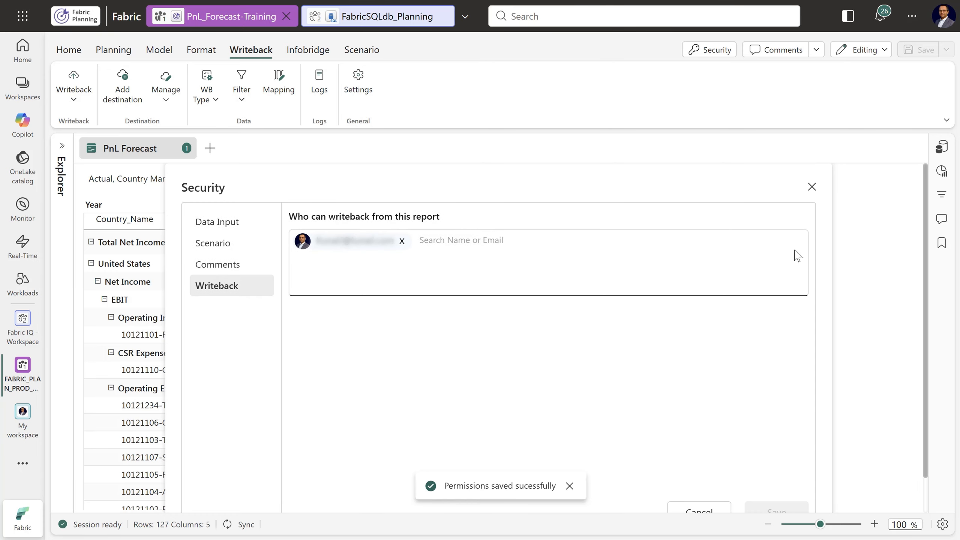
left_click(812, 187)
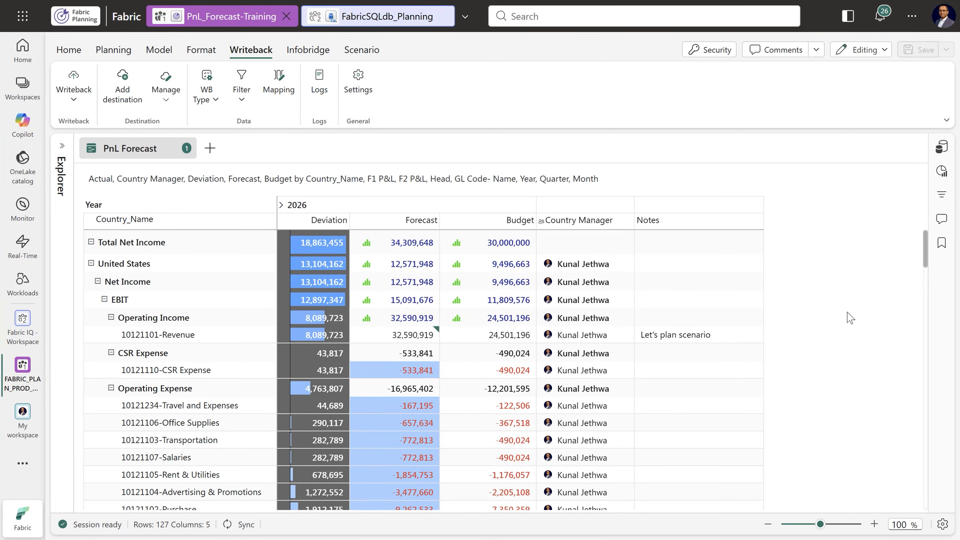
left_click(106, 54)
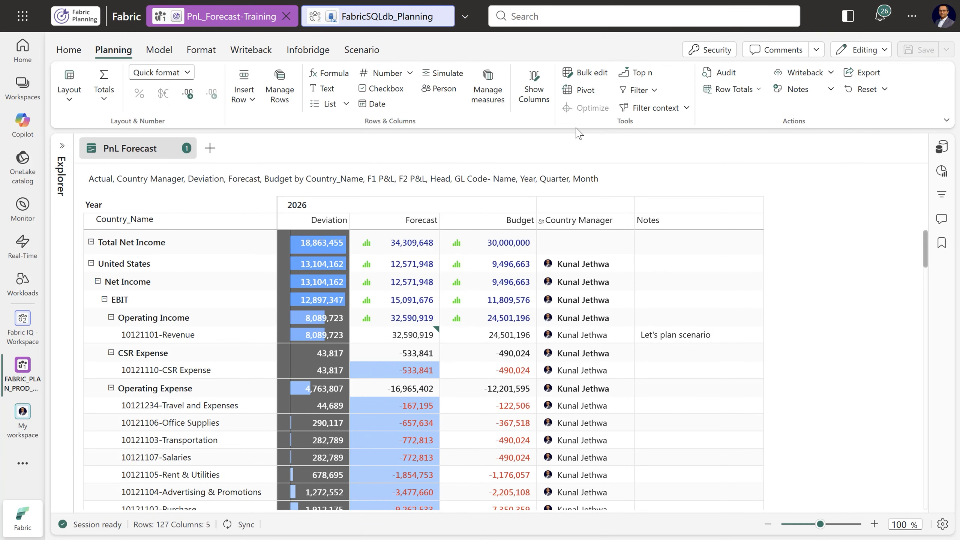
left_click(725, 74)
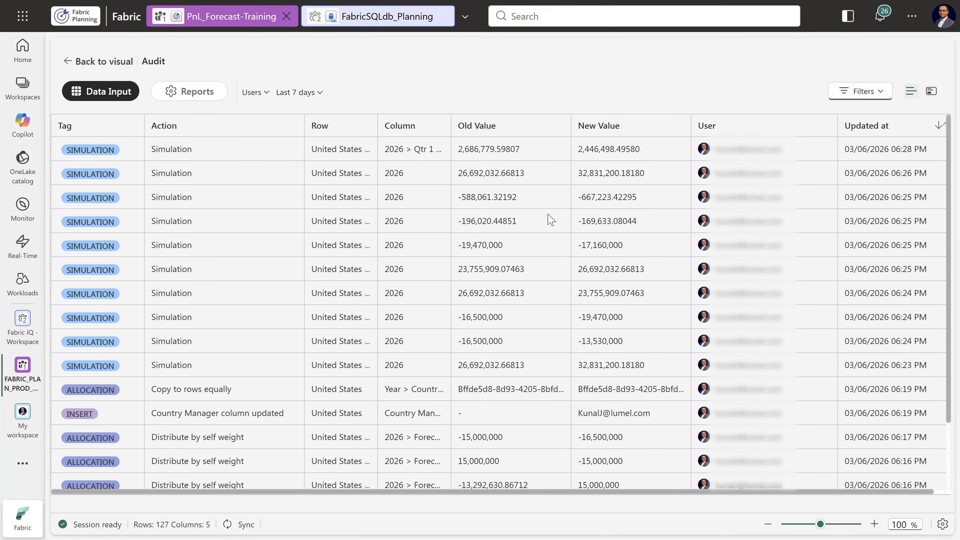
left_click(191, 92)
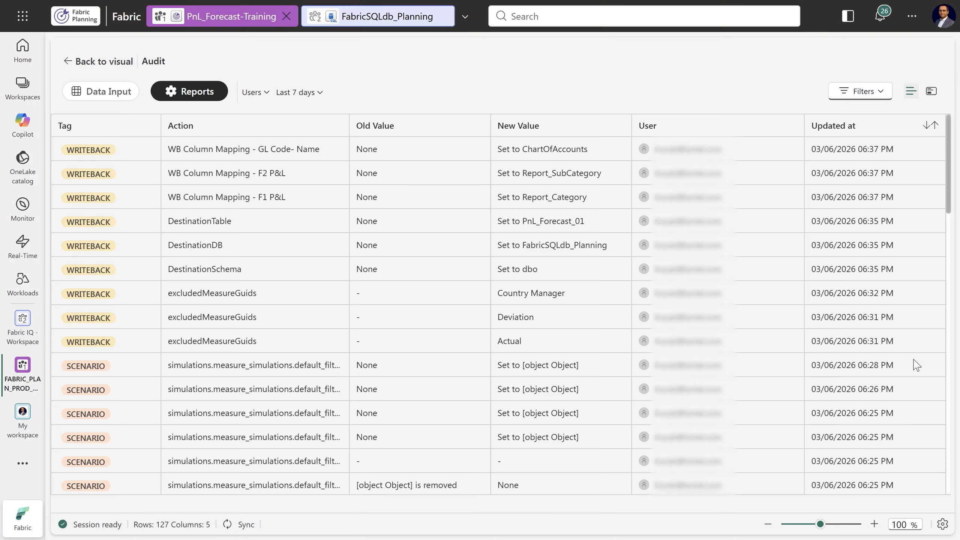
scroll(816, 366, "down", 15)
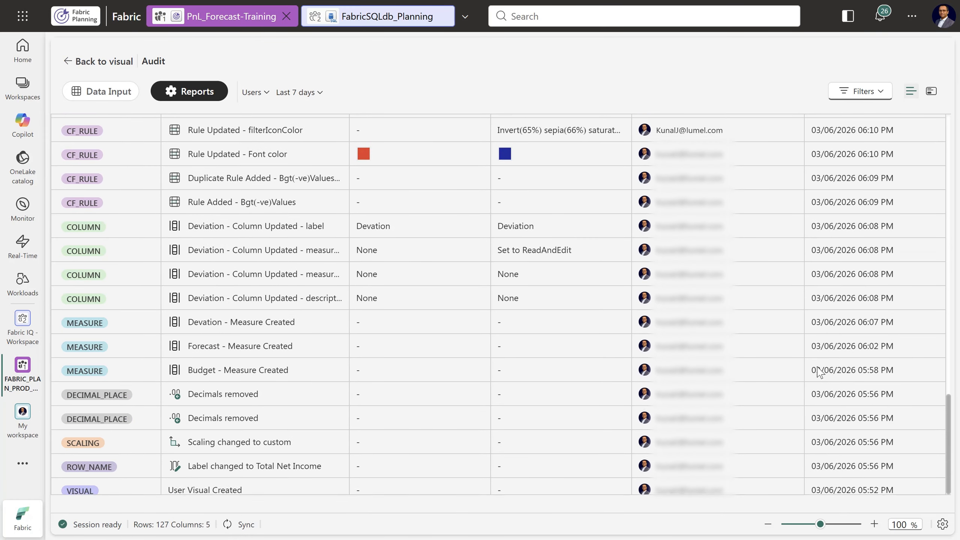
scroll(817, 371, "up", 15)
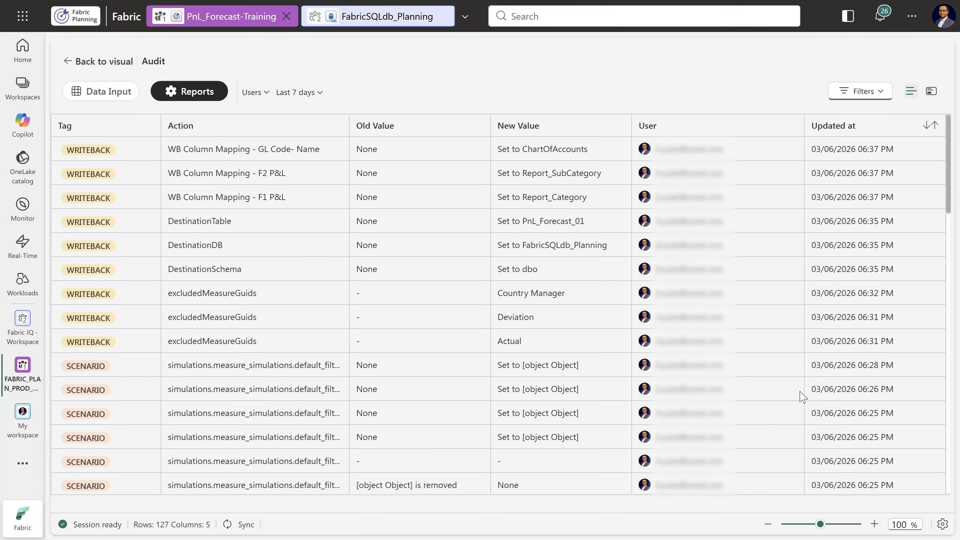
left_click(305, 92)
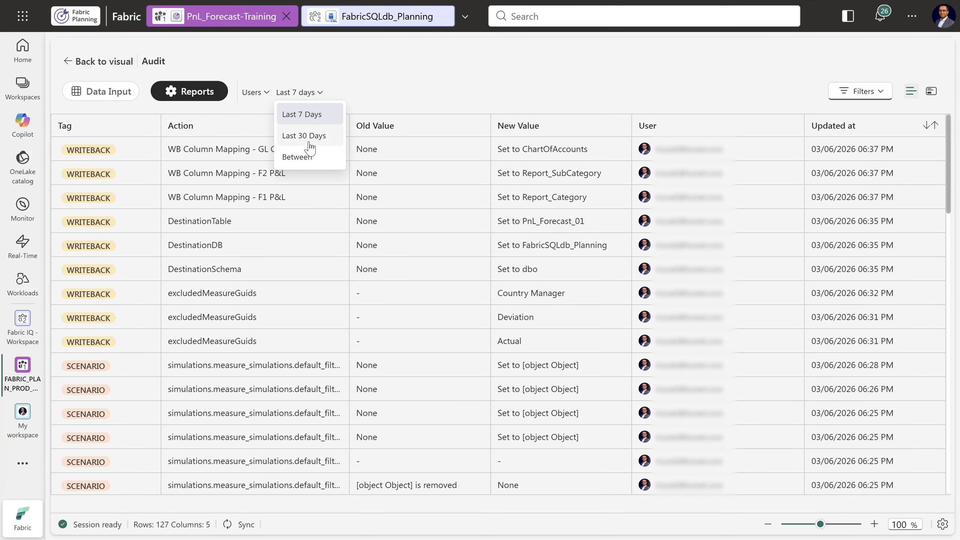
left_click(381, 91)
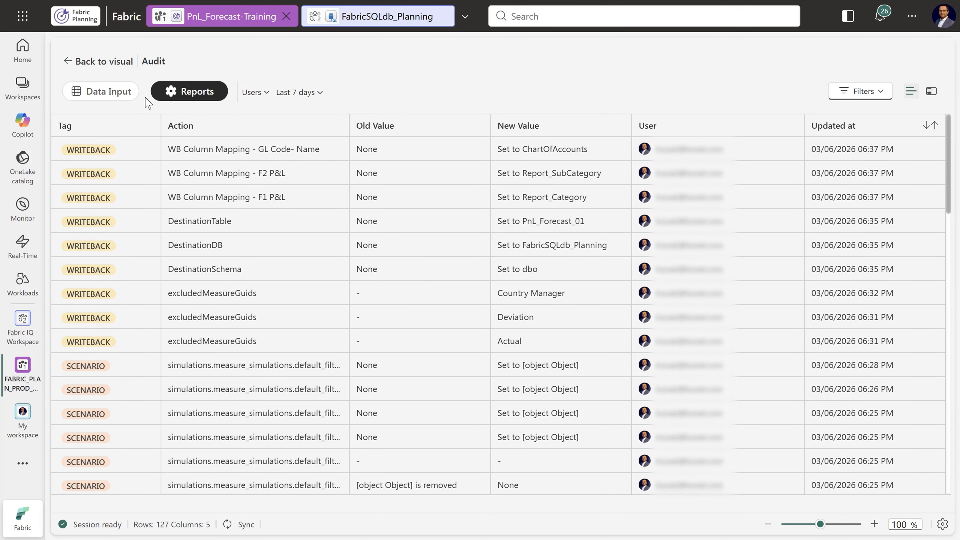
Examine the audit log's Data Input entries with its user and date-range filter choices, and return to the sheet
left_click(107, 94)
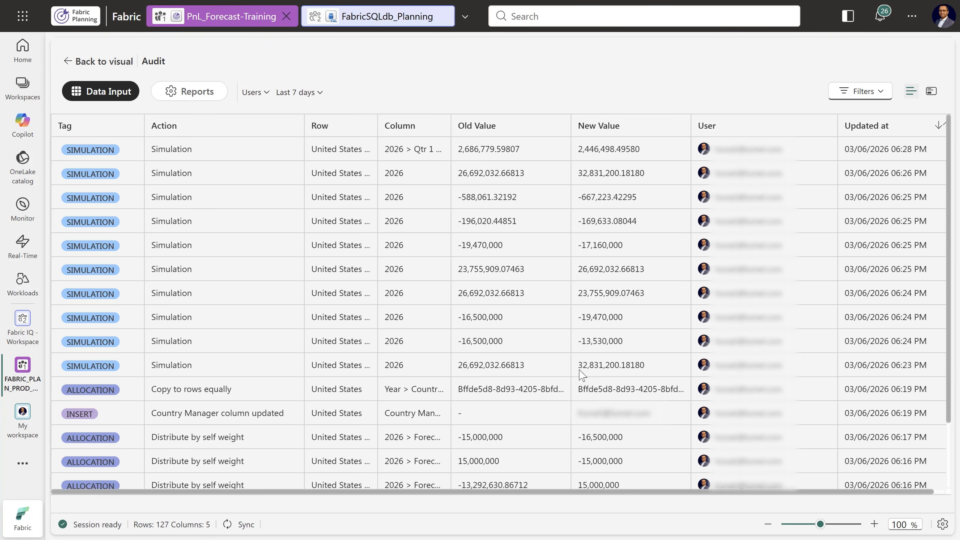
scroll(225, 354, "down", 2)
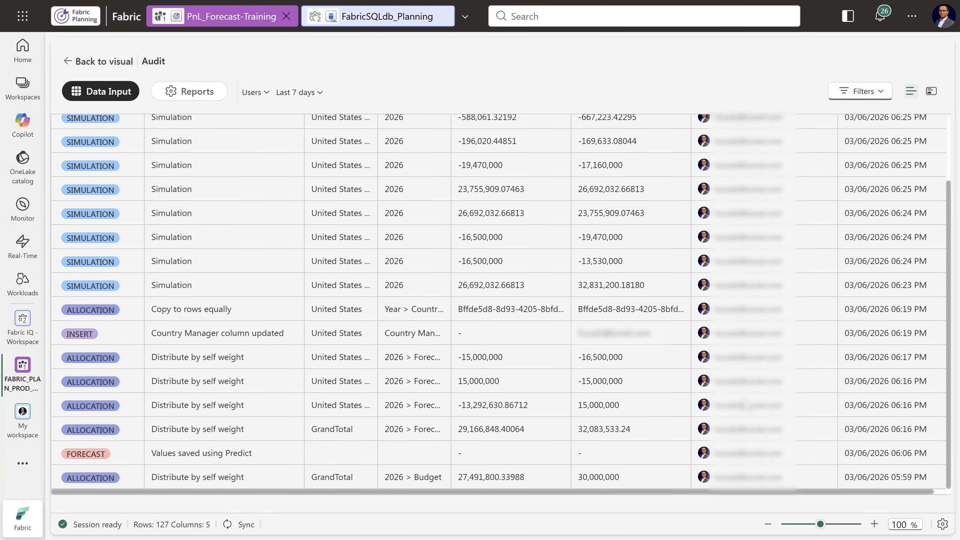
scroll(747, 404, "up", 3)
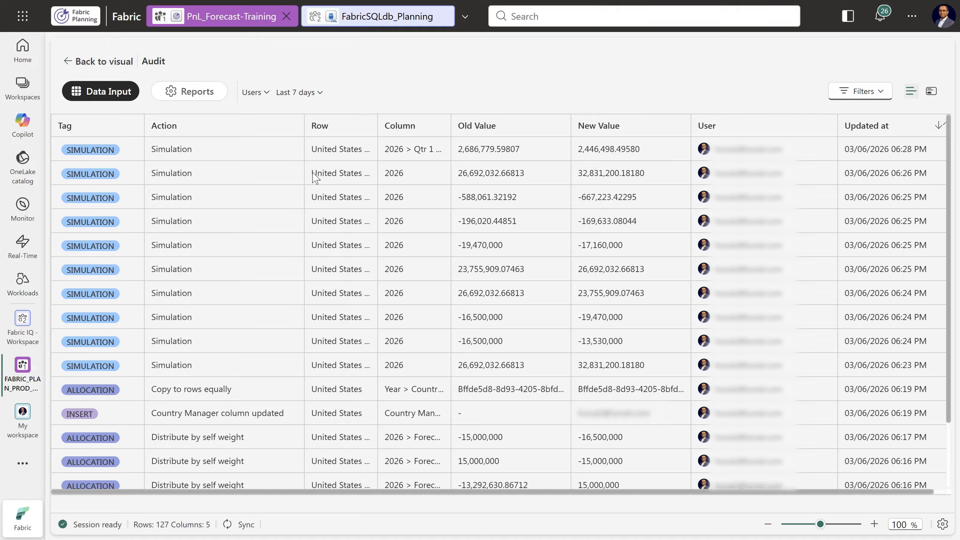
left_click(261, 92)
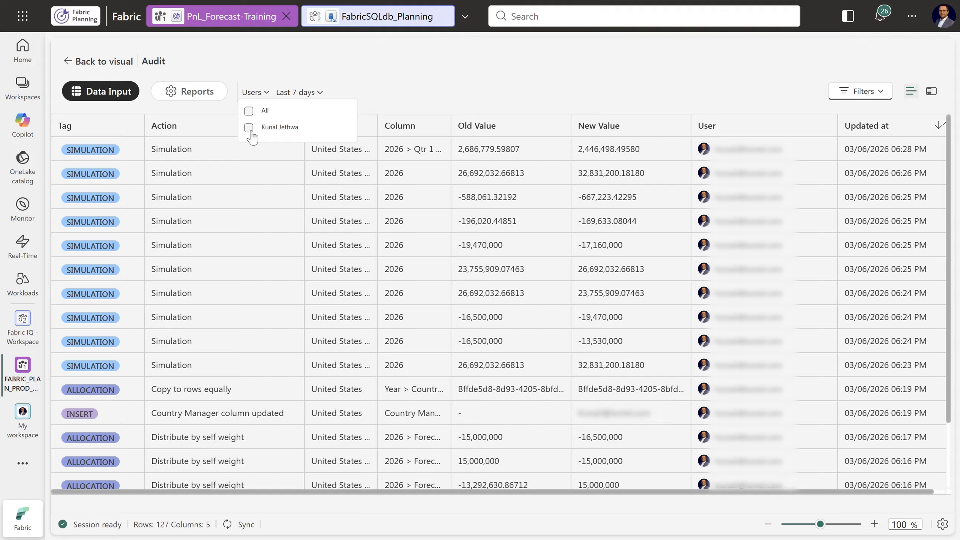
left_click(450, 90)
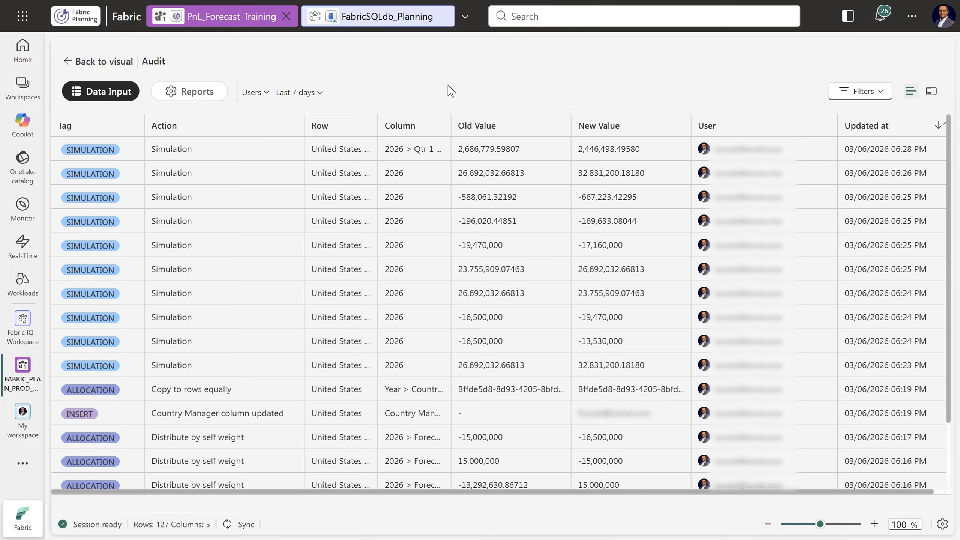
left_click(309, 95)
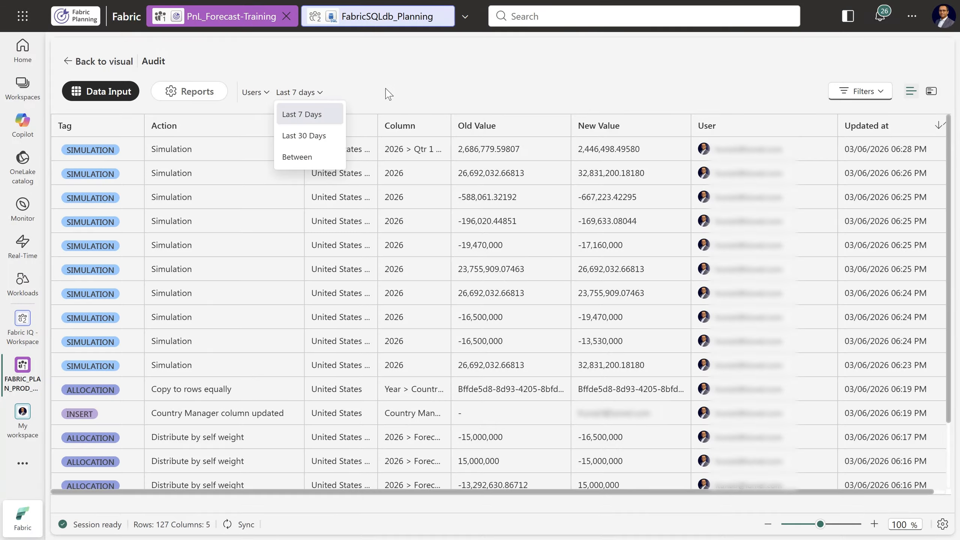
left_click(393, 93)
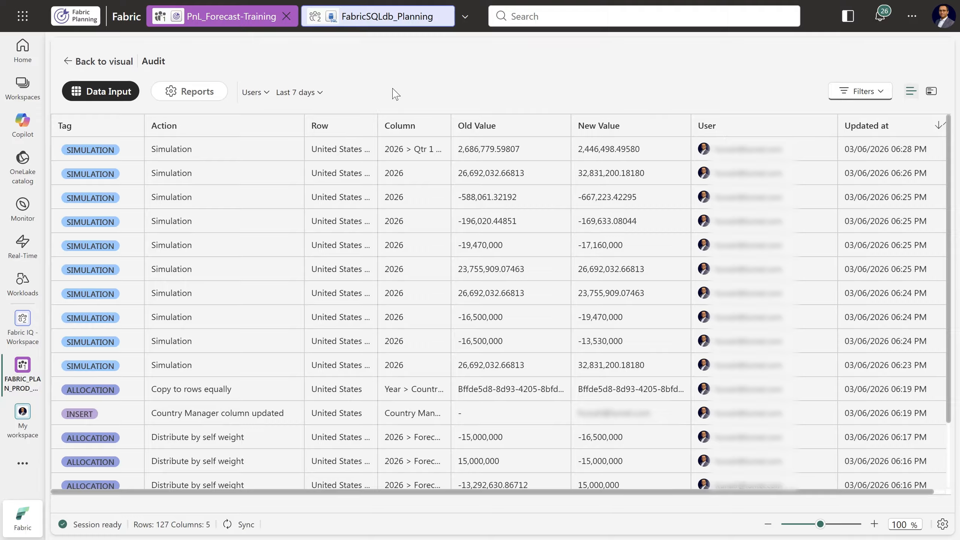
left_click(95, 62)
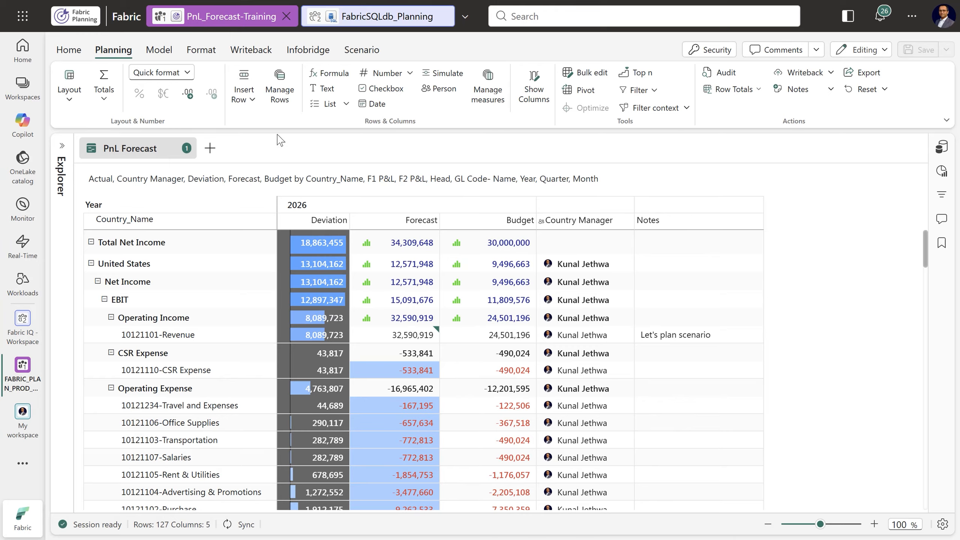
Examine the Excel export properties and the advanced header, footer and general settings, and close them without applying changes
left_click(865, 75)
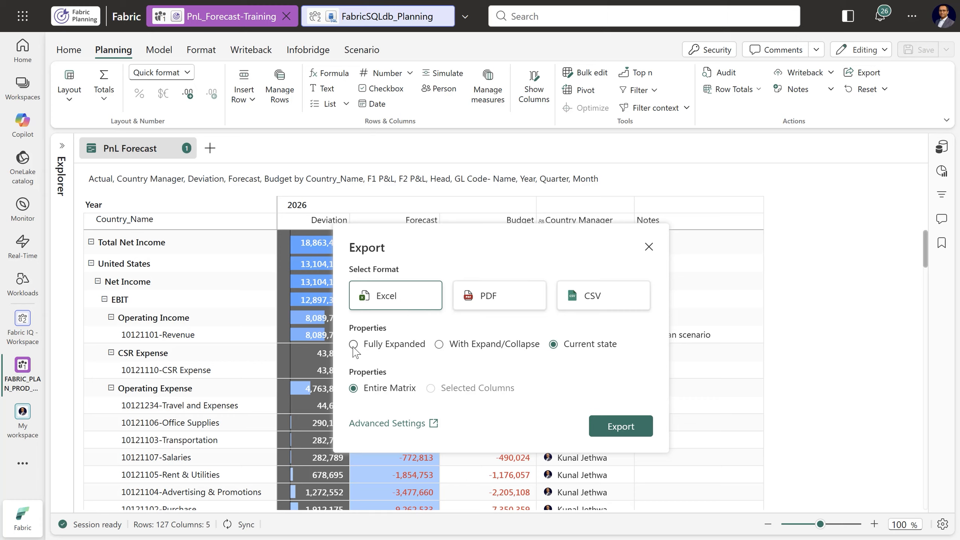
left_click(355, 345)
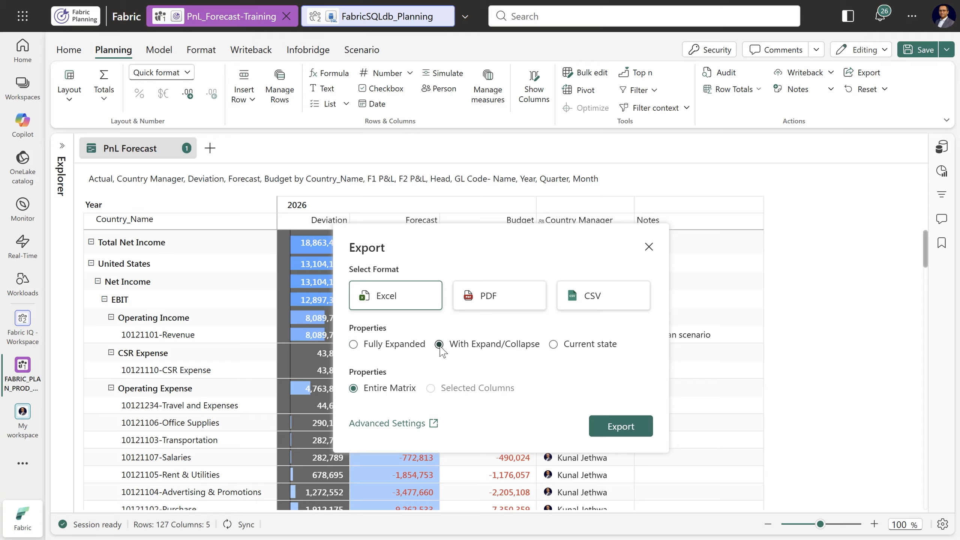
left_click(554, 344)
left_click(373, 424)
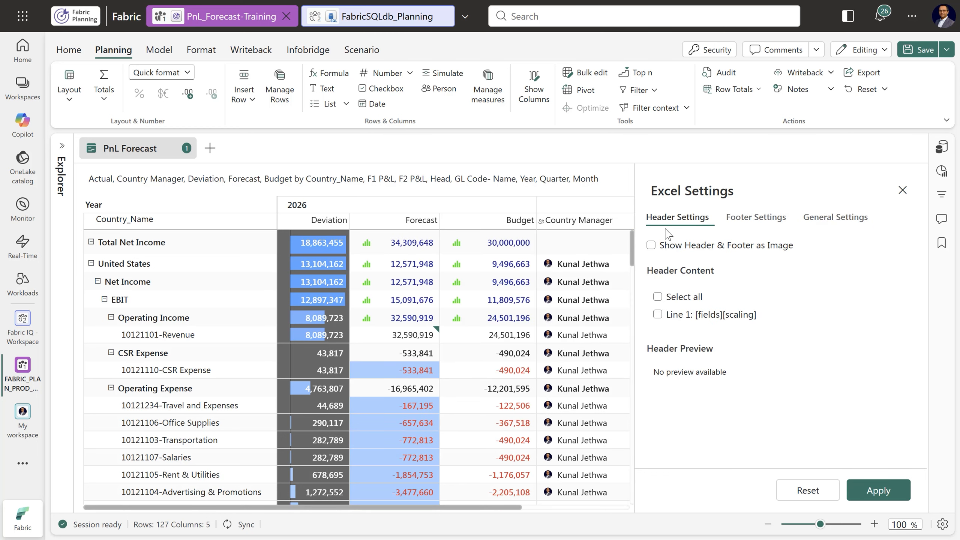
left_click(751, 218)
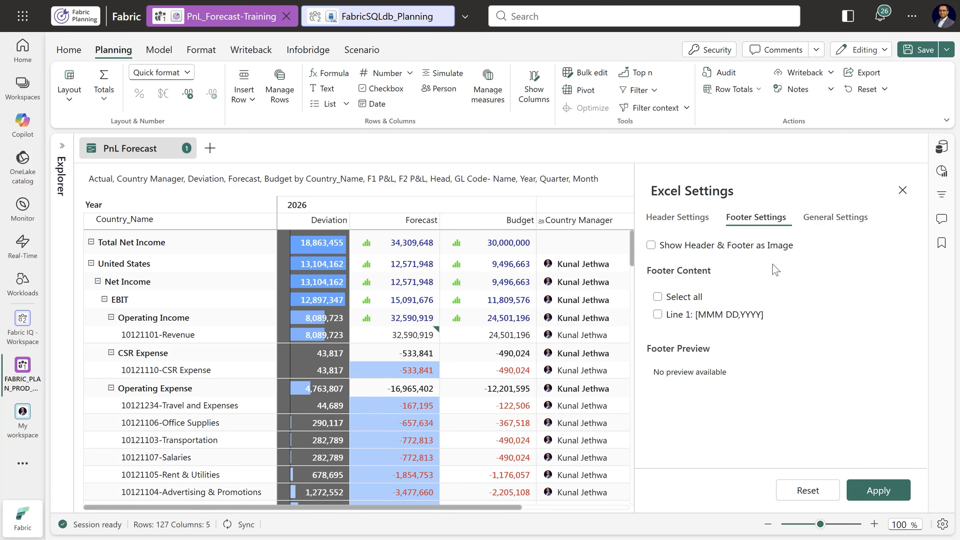
left_click(834, 218)
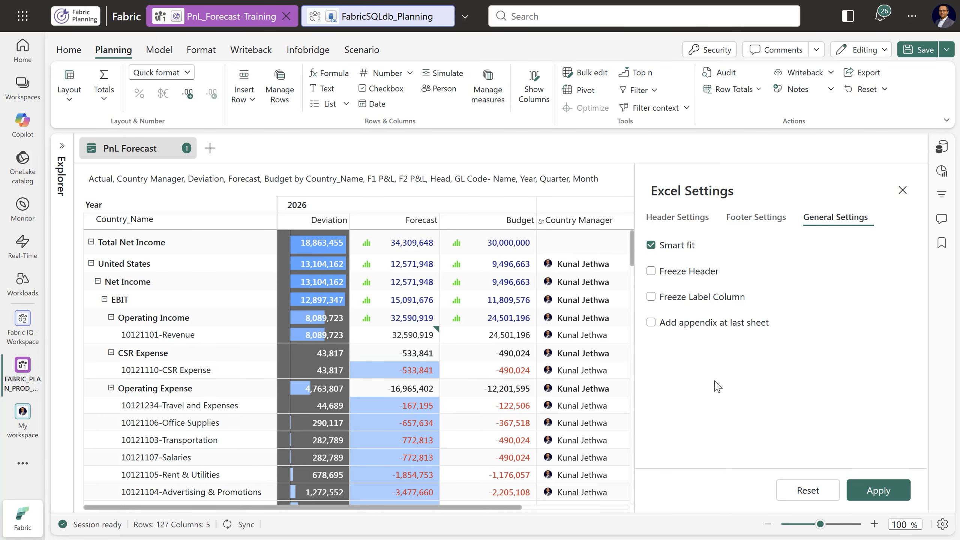
left_click(903, 190)
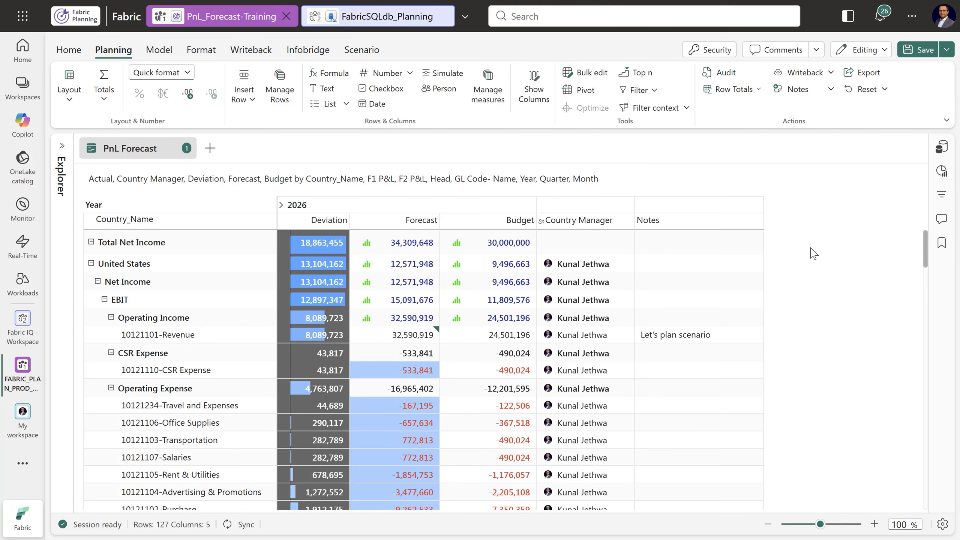
Choose PDF as the export format and examine the Page Setup and Advanced Settings of the PDF export
left_click(868, 73)
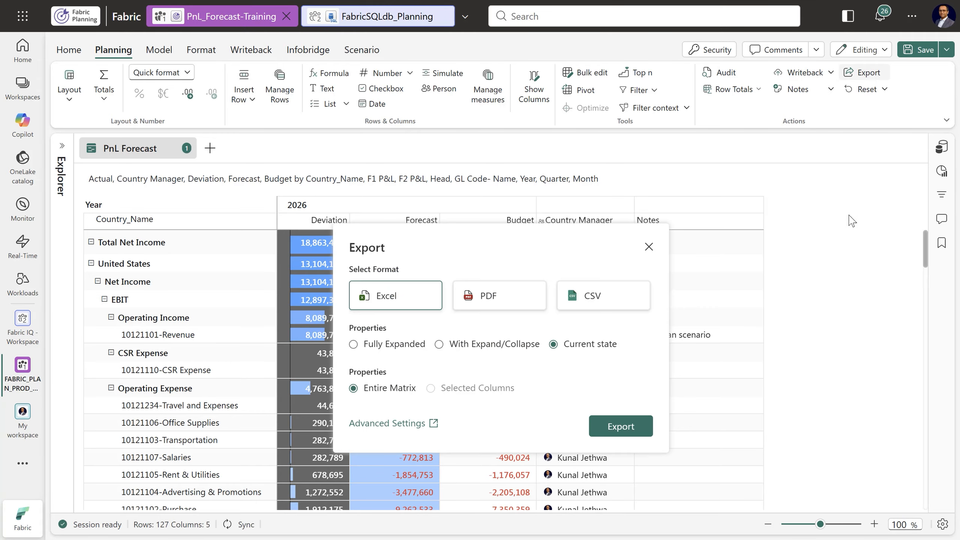
left_click(504, 306)
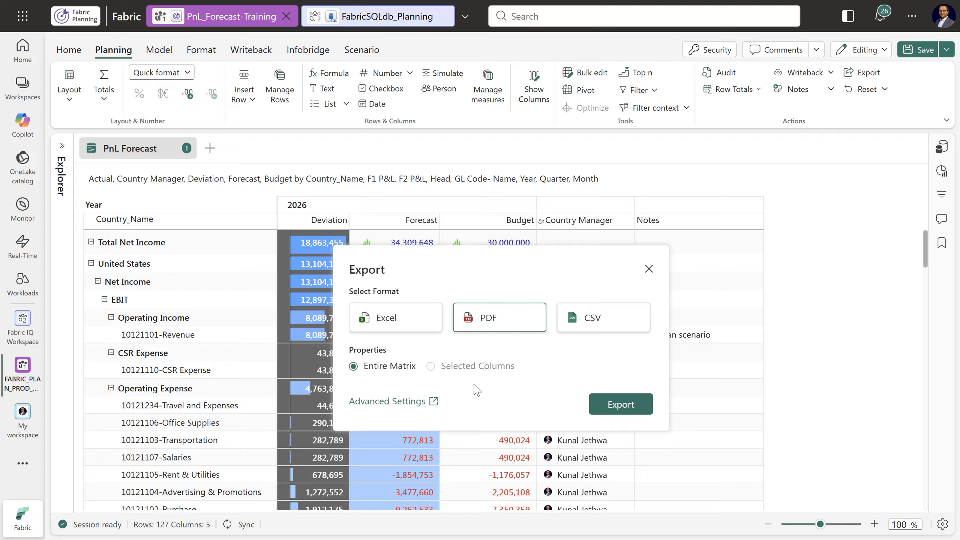
left_click(366, 402)
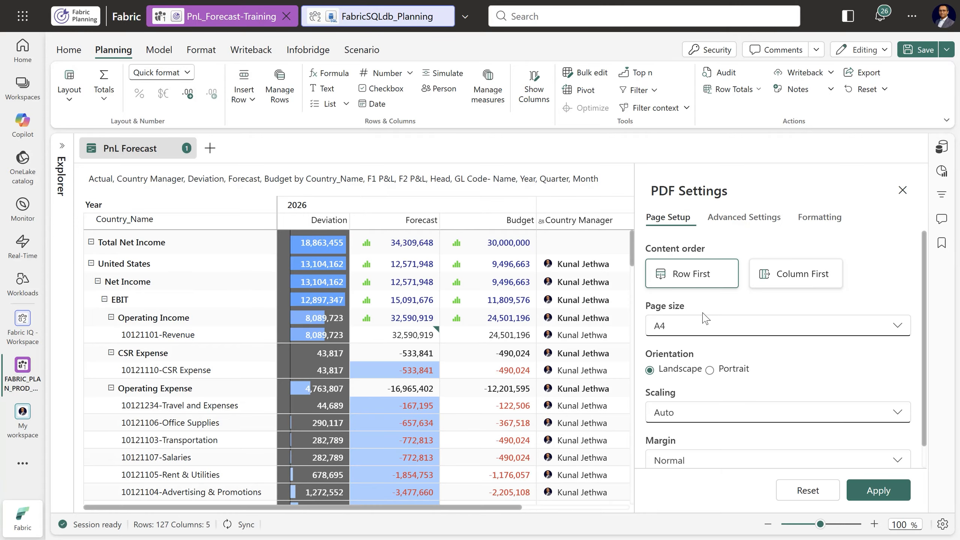
scroll(734, 365, "down", 1)
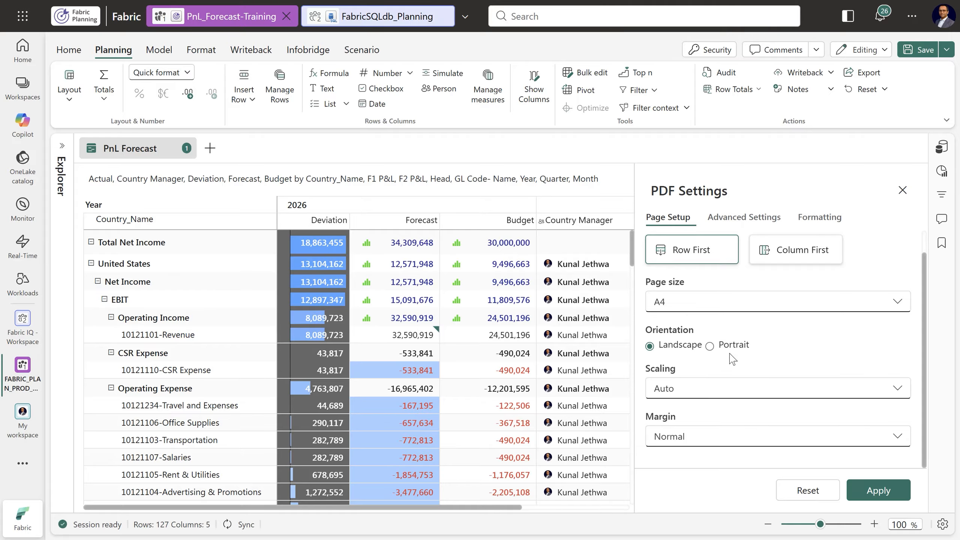
left_click(743, 219)
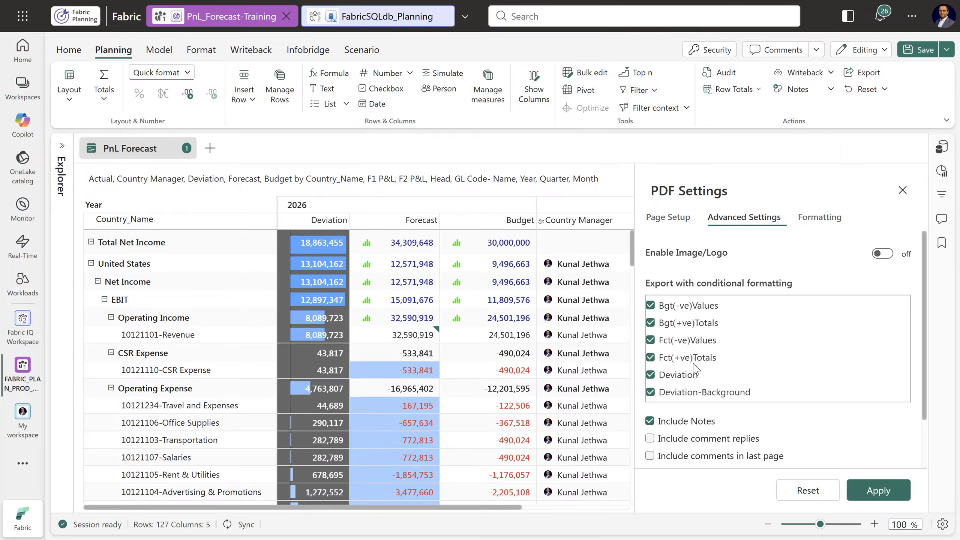
Examine the PDF Formatting settings, including the choices for showing header and footer and for footnote position
left_click(824, 221)
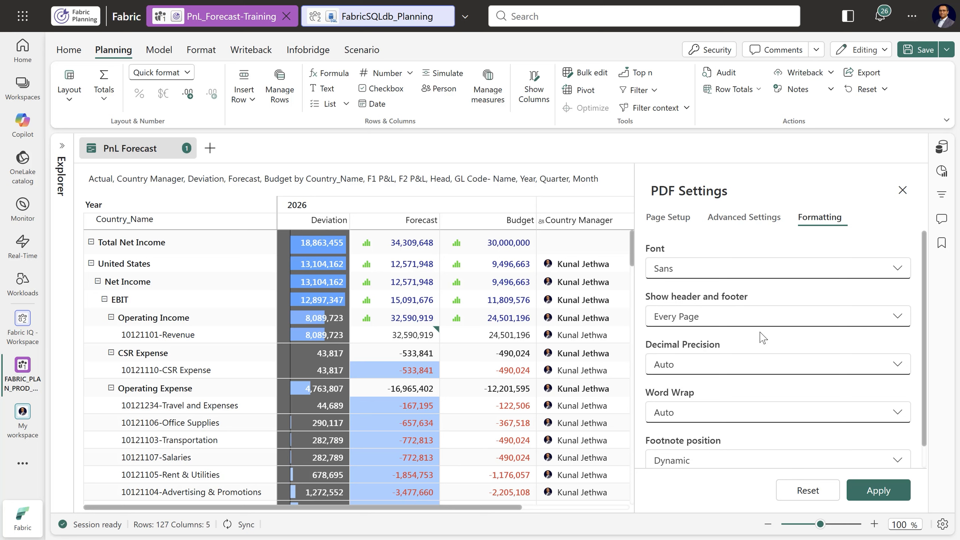
left_click(755, 318)
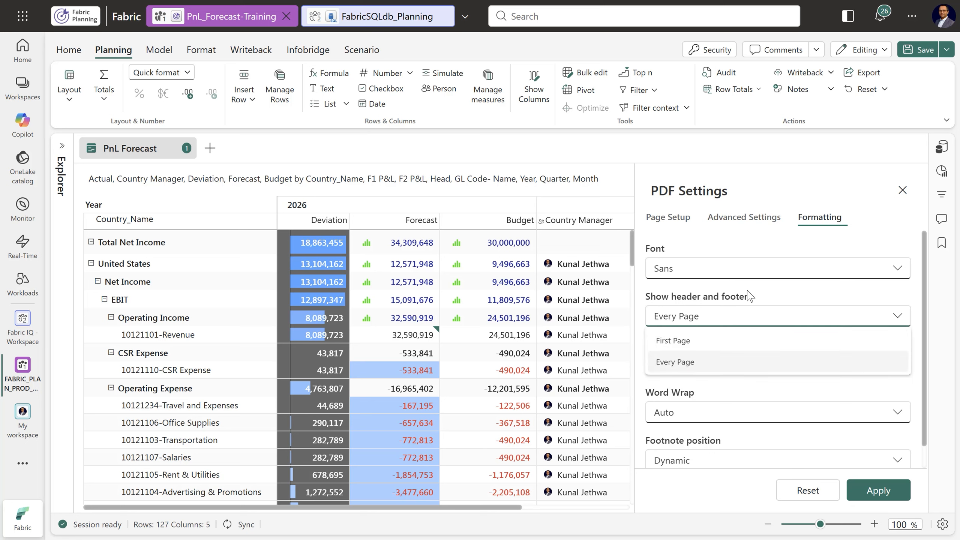
left_click(815, 315)
scroll(751, 395, "down", 1)
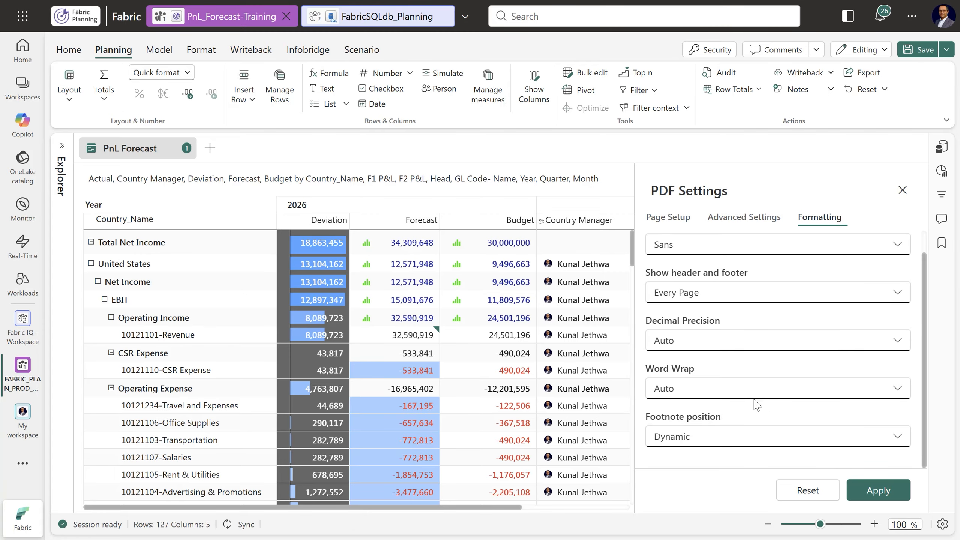
left_click(727, 444)
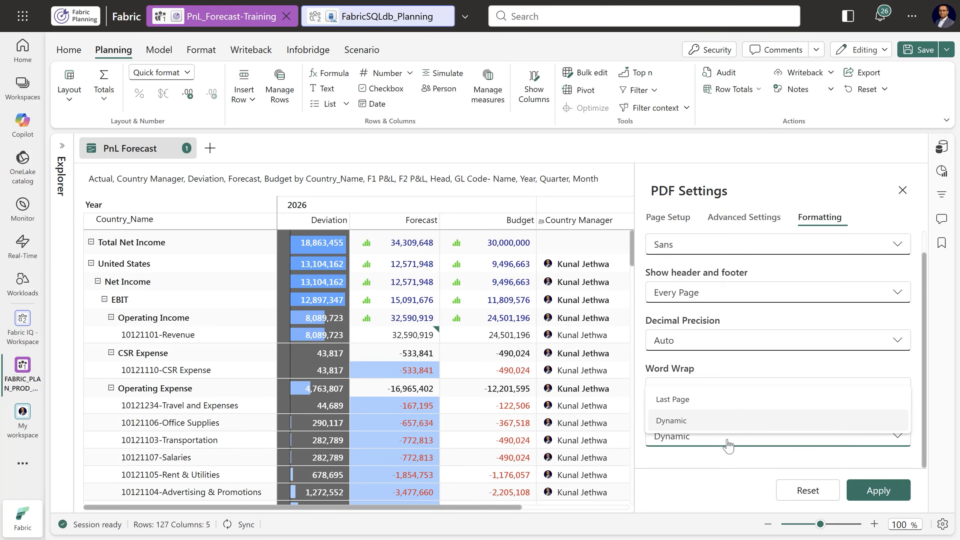
left_click(703, 458)
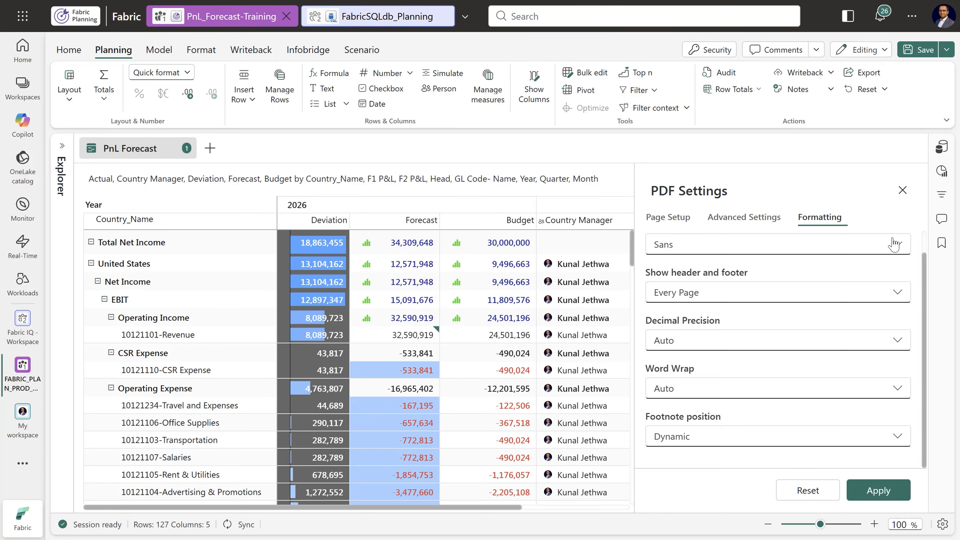
Close the PDF settings without applying changes and save the sheet
left_click(903, 190)
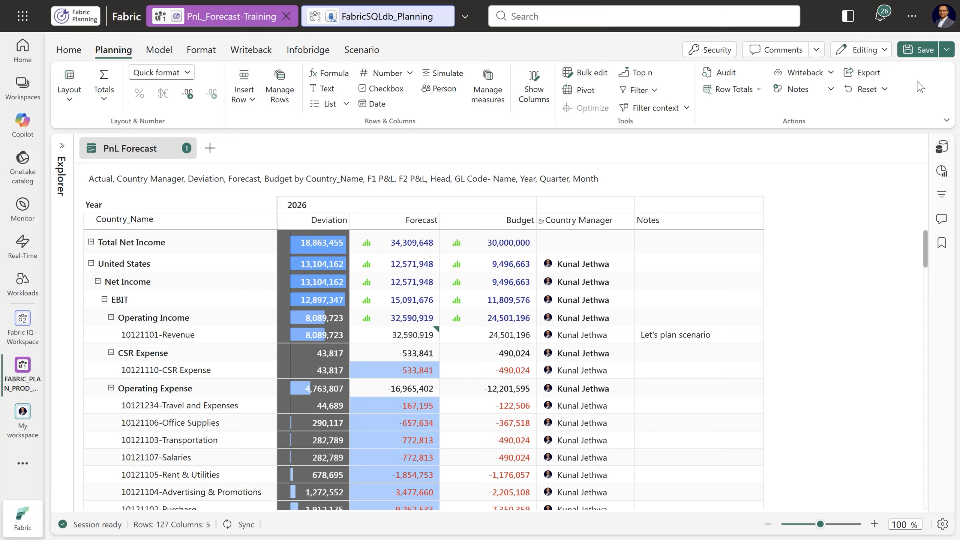
left_click(921, 50)
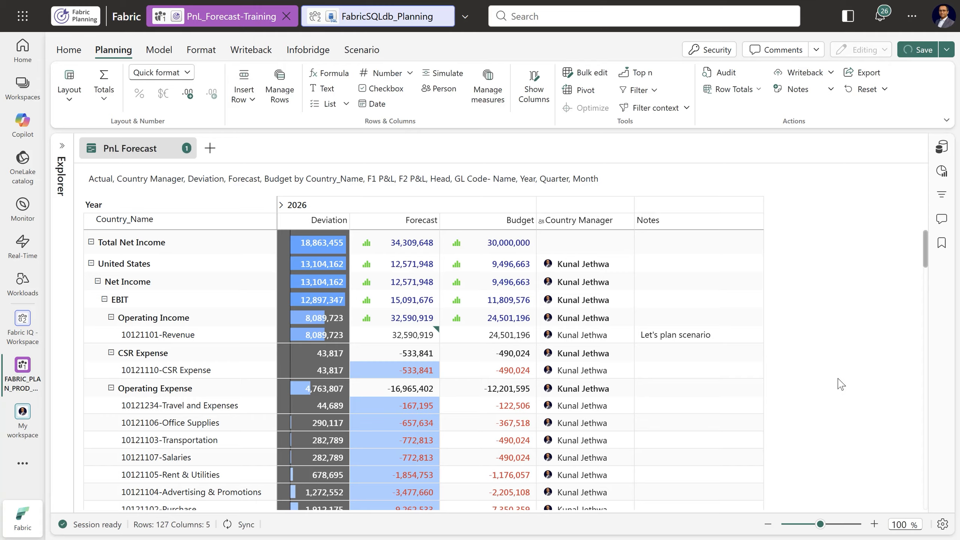